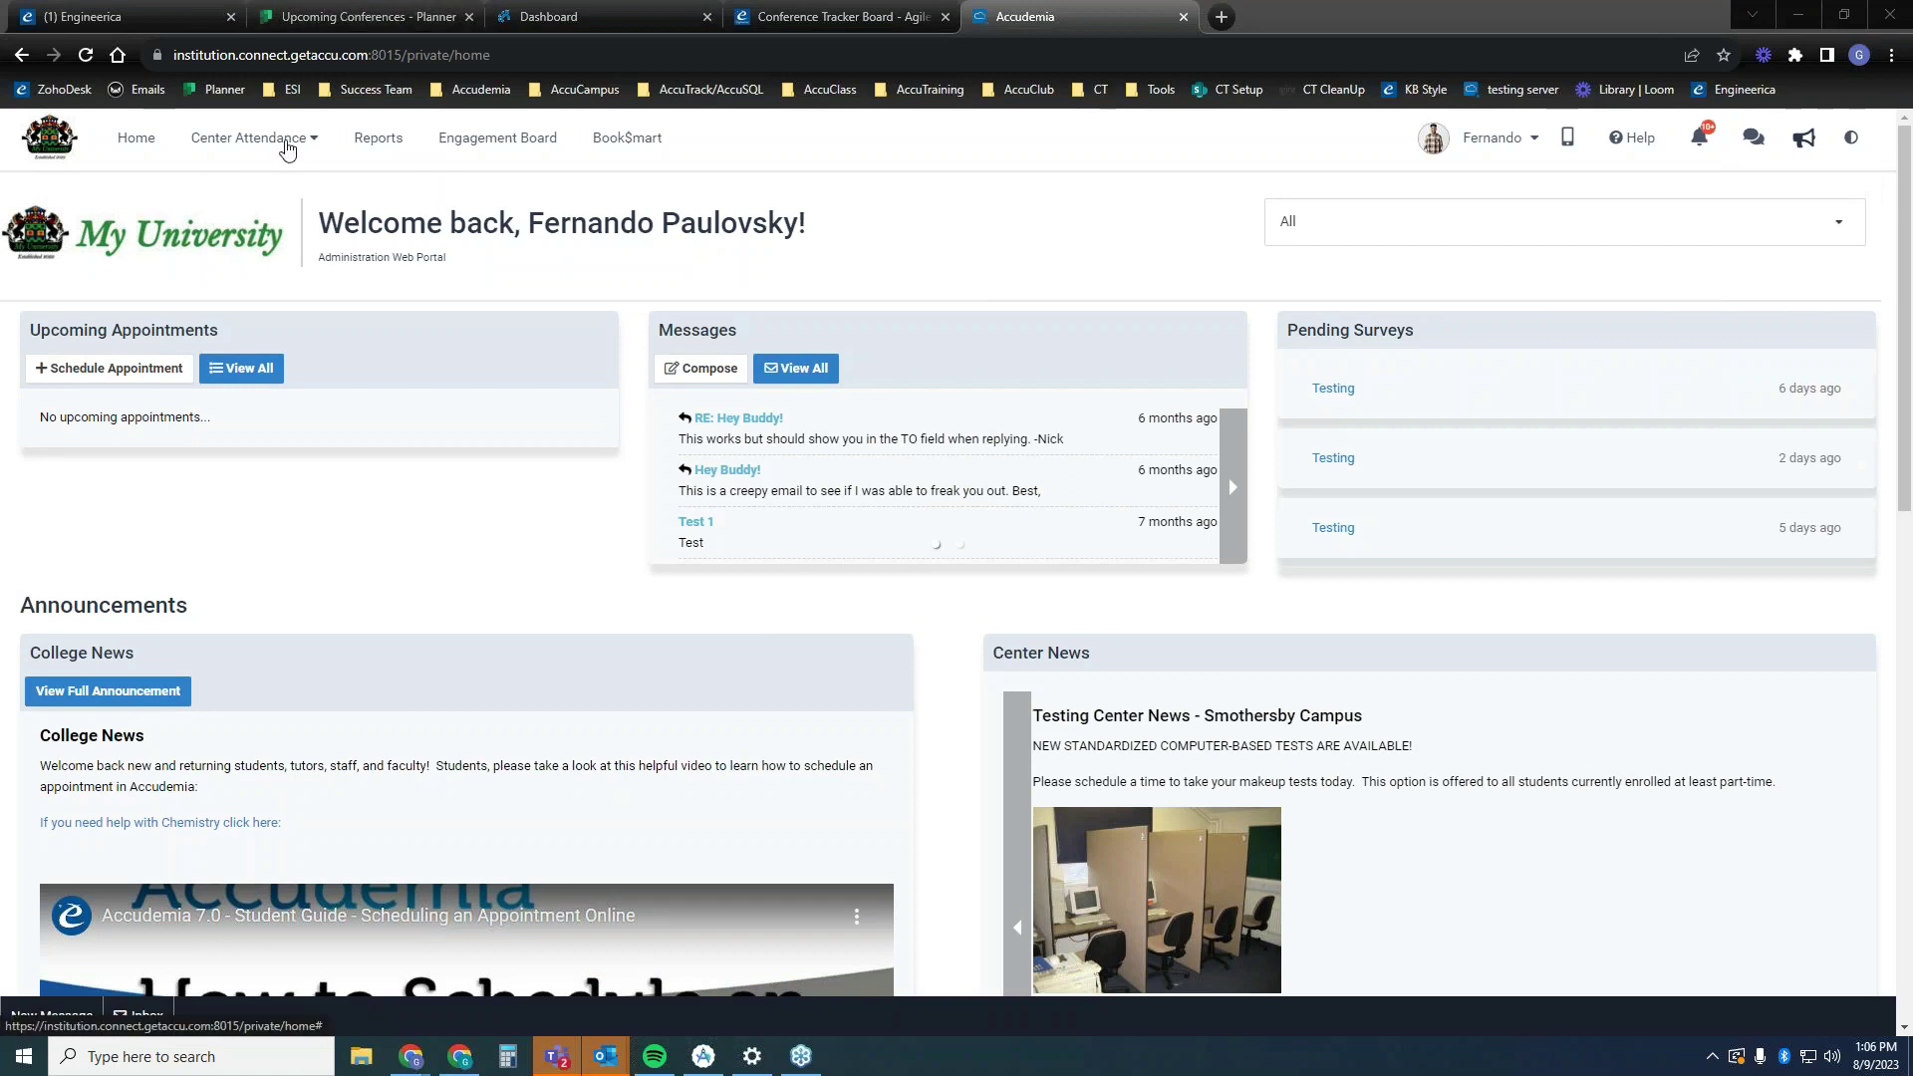
- Open the Support Drop Box for center attendance and read the welcome note above the open tickets
{"action": "left_click", "coordinate": [287, 147]}
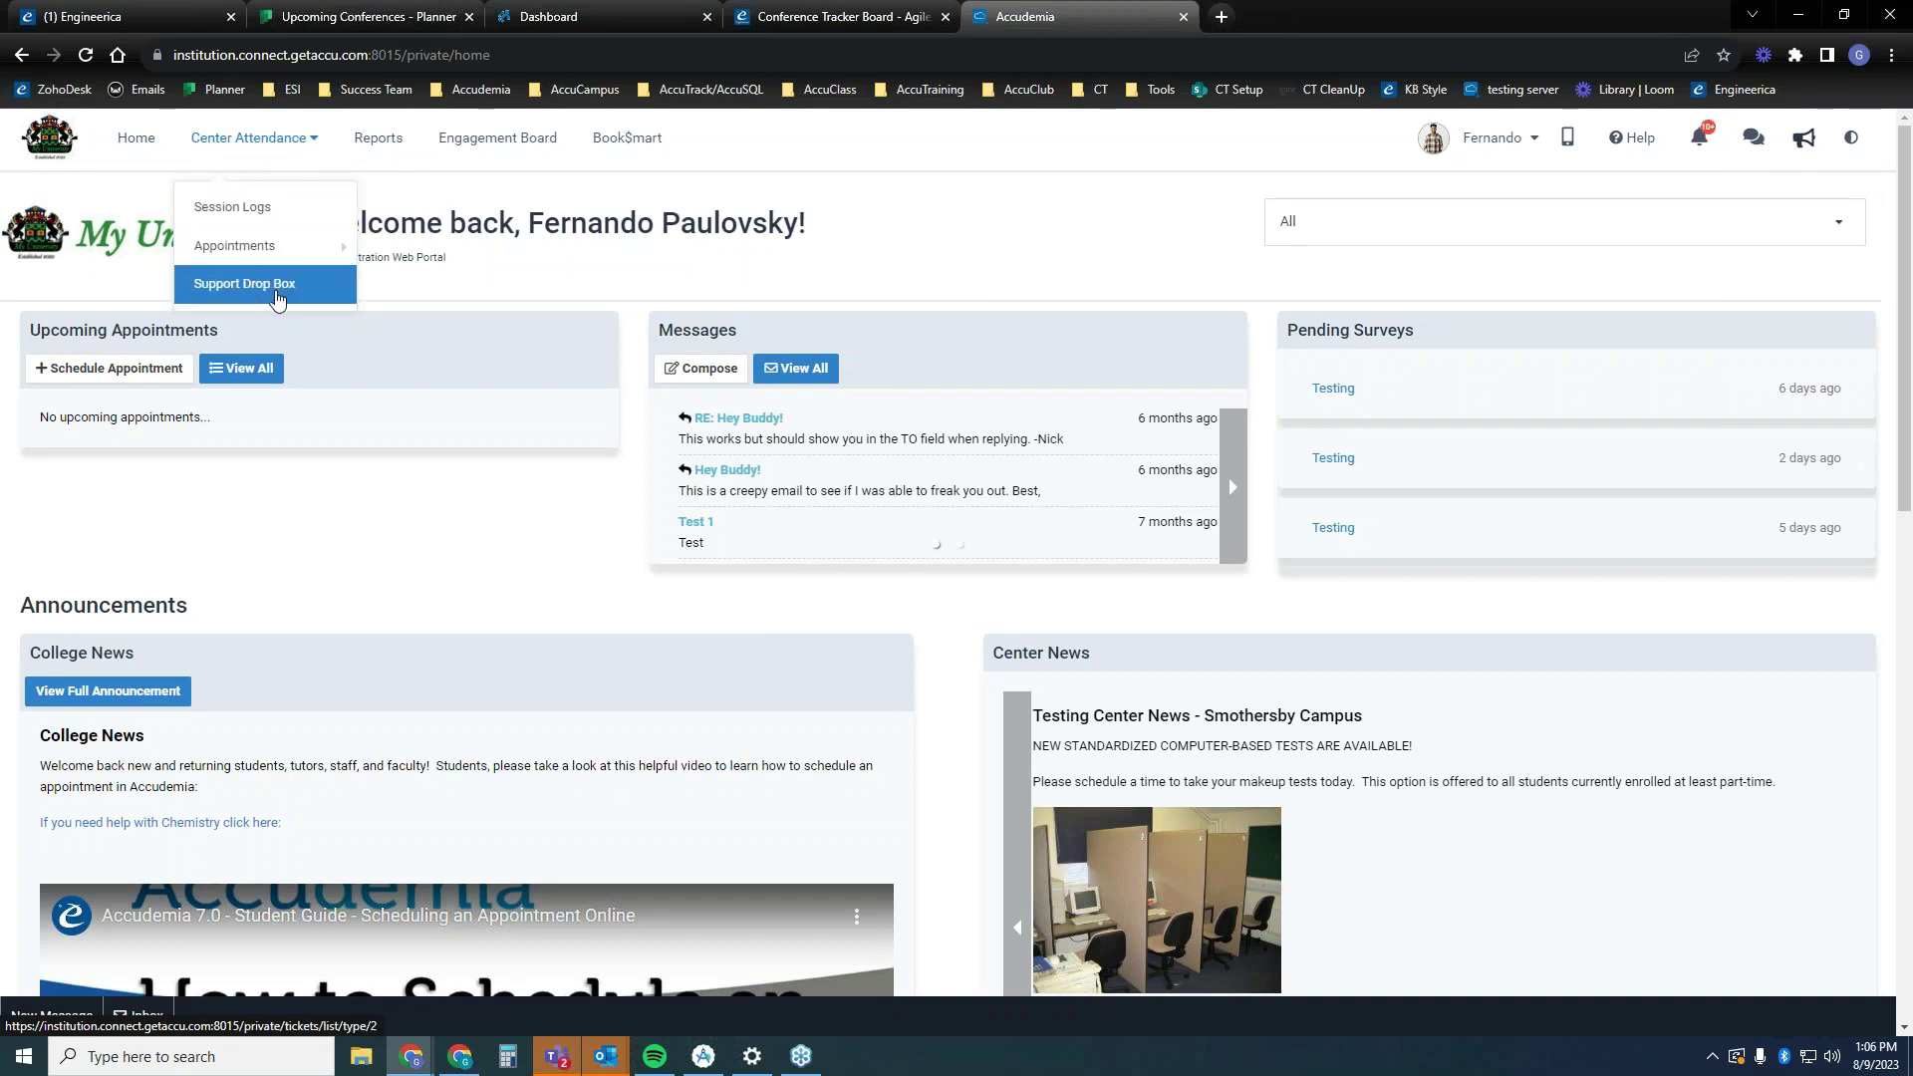
{"action": "left_click", "coordinate": [278, 296]}
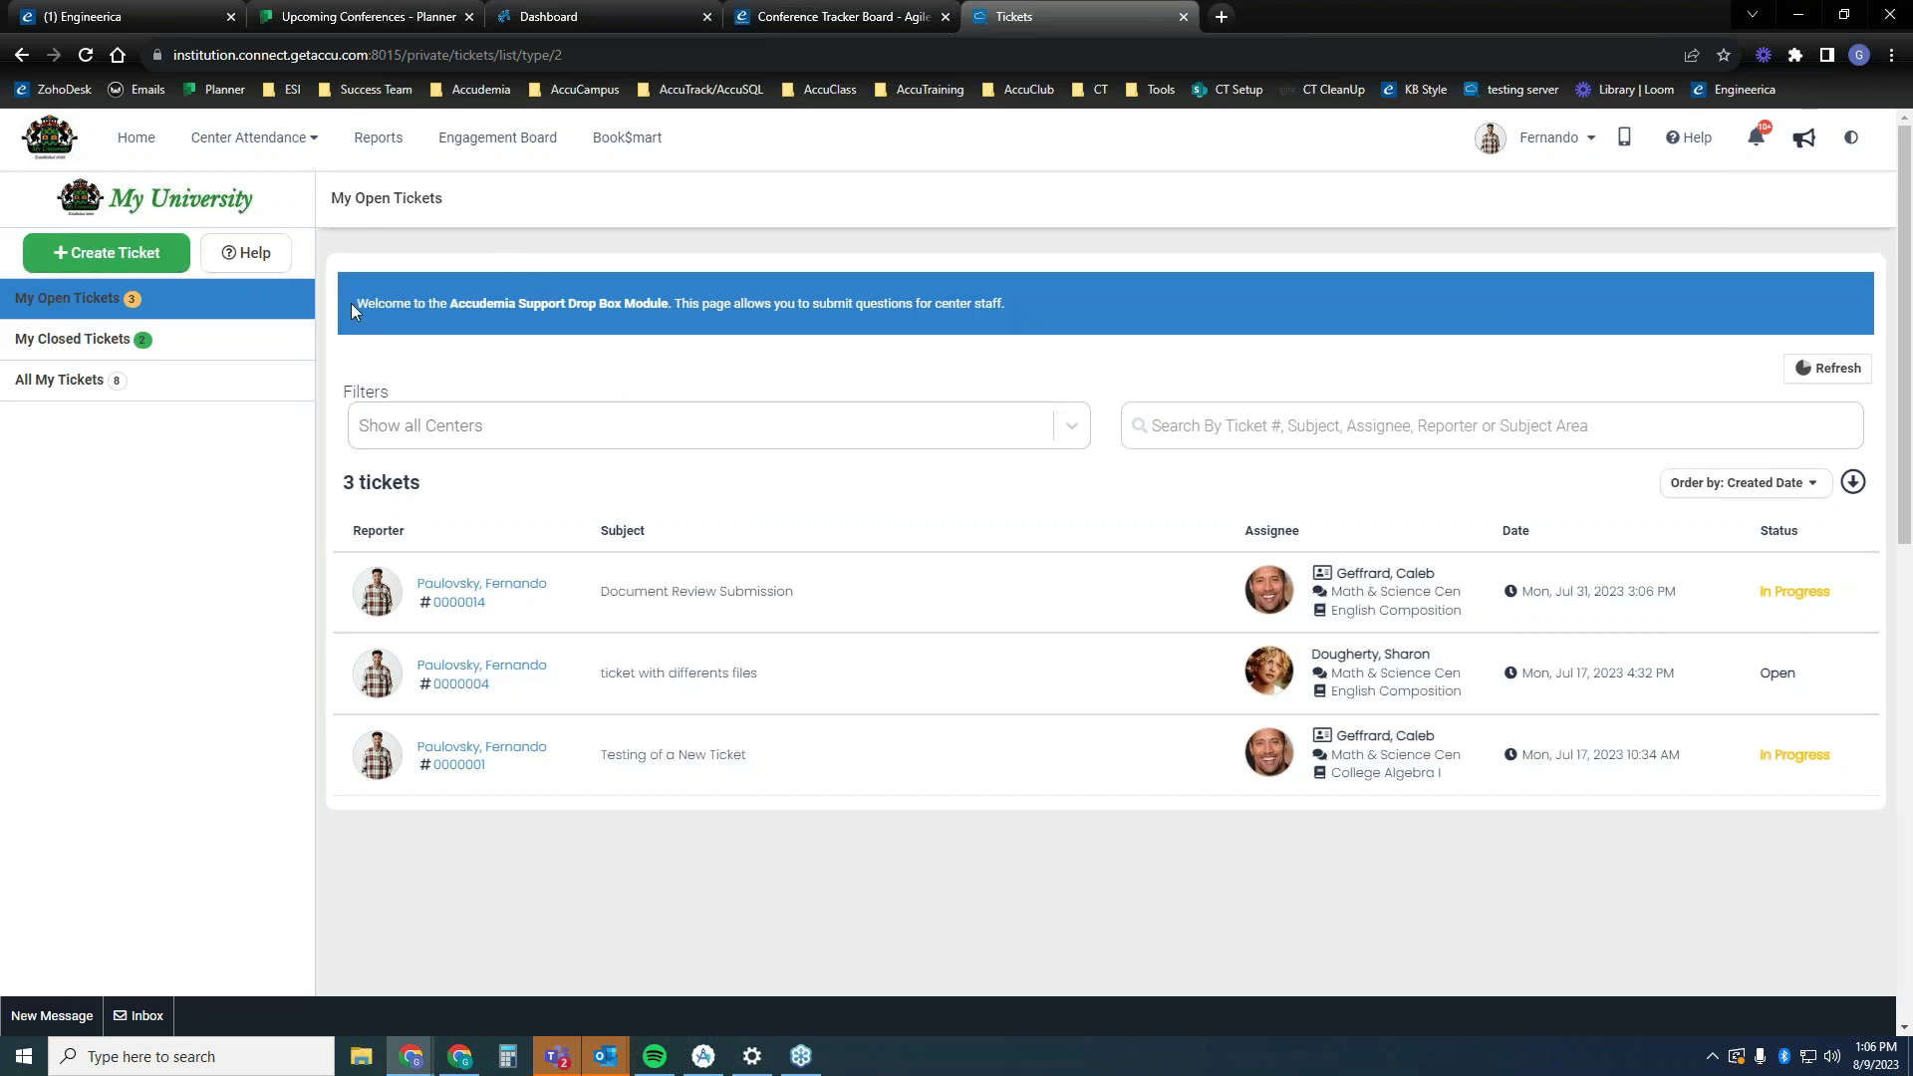
{"action": "left_click_drag", "start_coordinate": [355, 303], "coordinate": [1090, 312]}
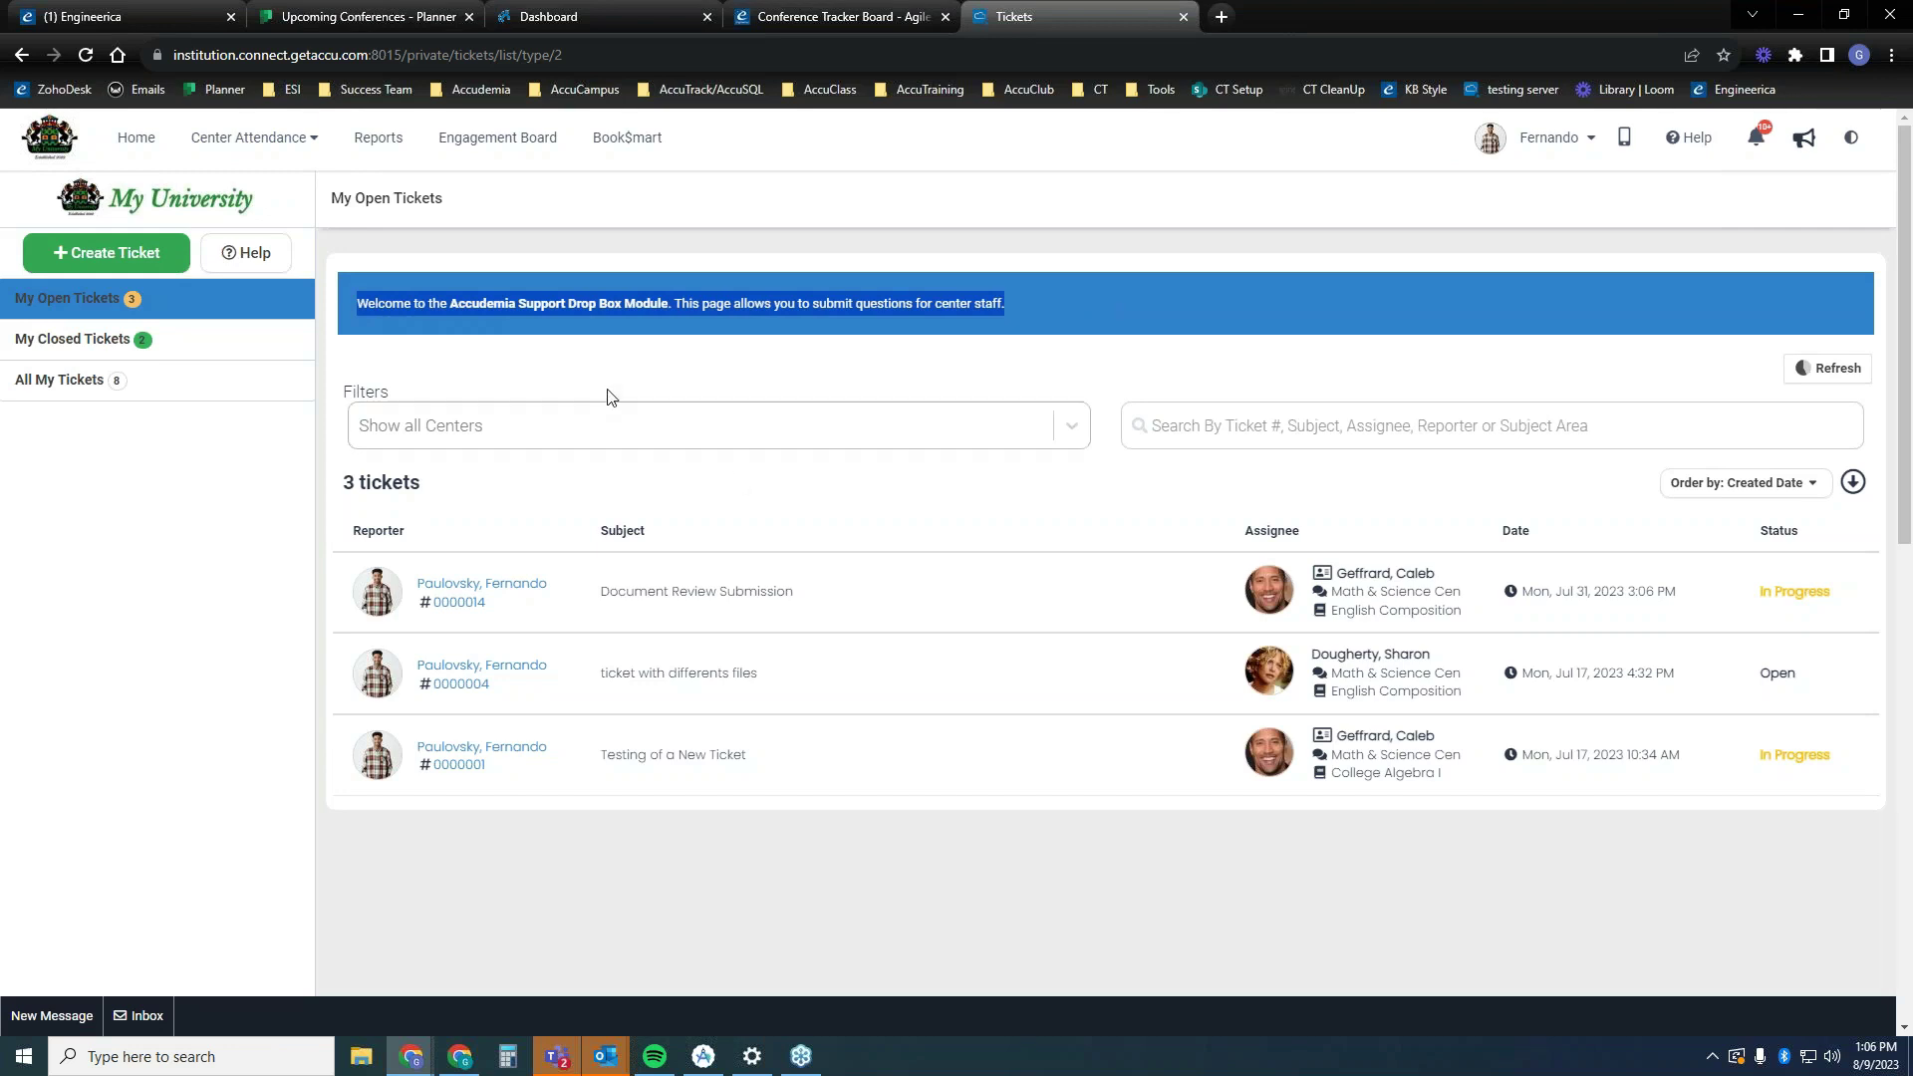
{"action": "left_click", "coordinate": [609, 361]}
- Examine the center filter choices and ticket search, then order the tickets by Created Date and reverse the sort direction twice
{"action": "left_click", "coordinate": [563, 426]}
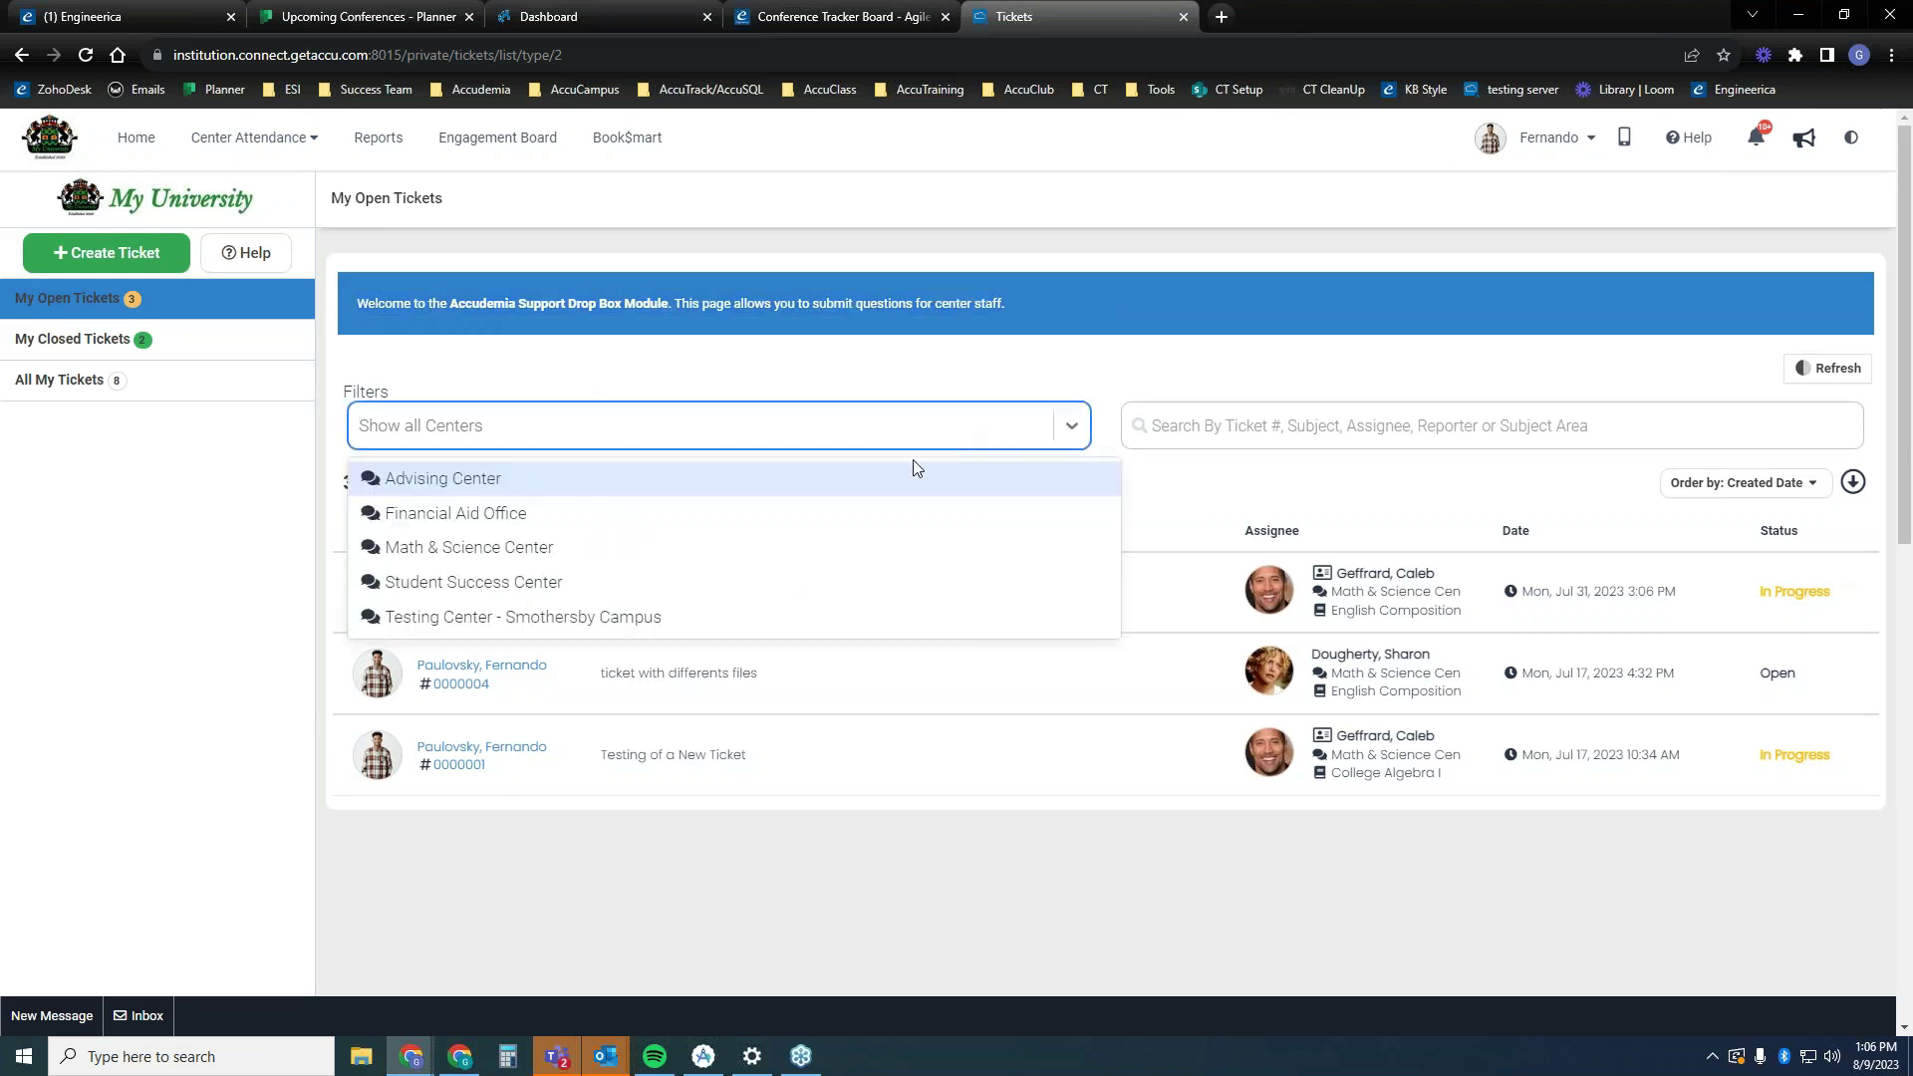
{"action": "left_click", "coordinate": [1361, 425]}
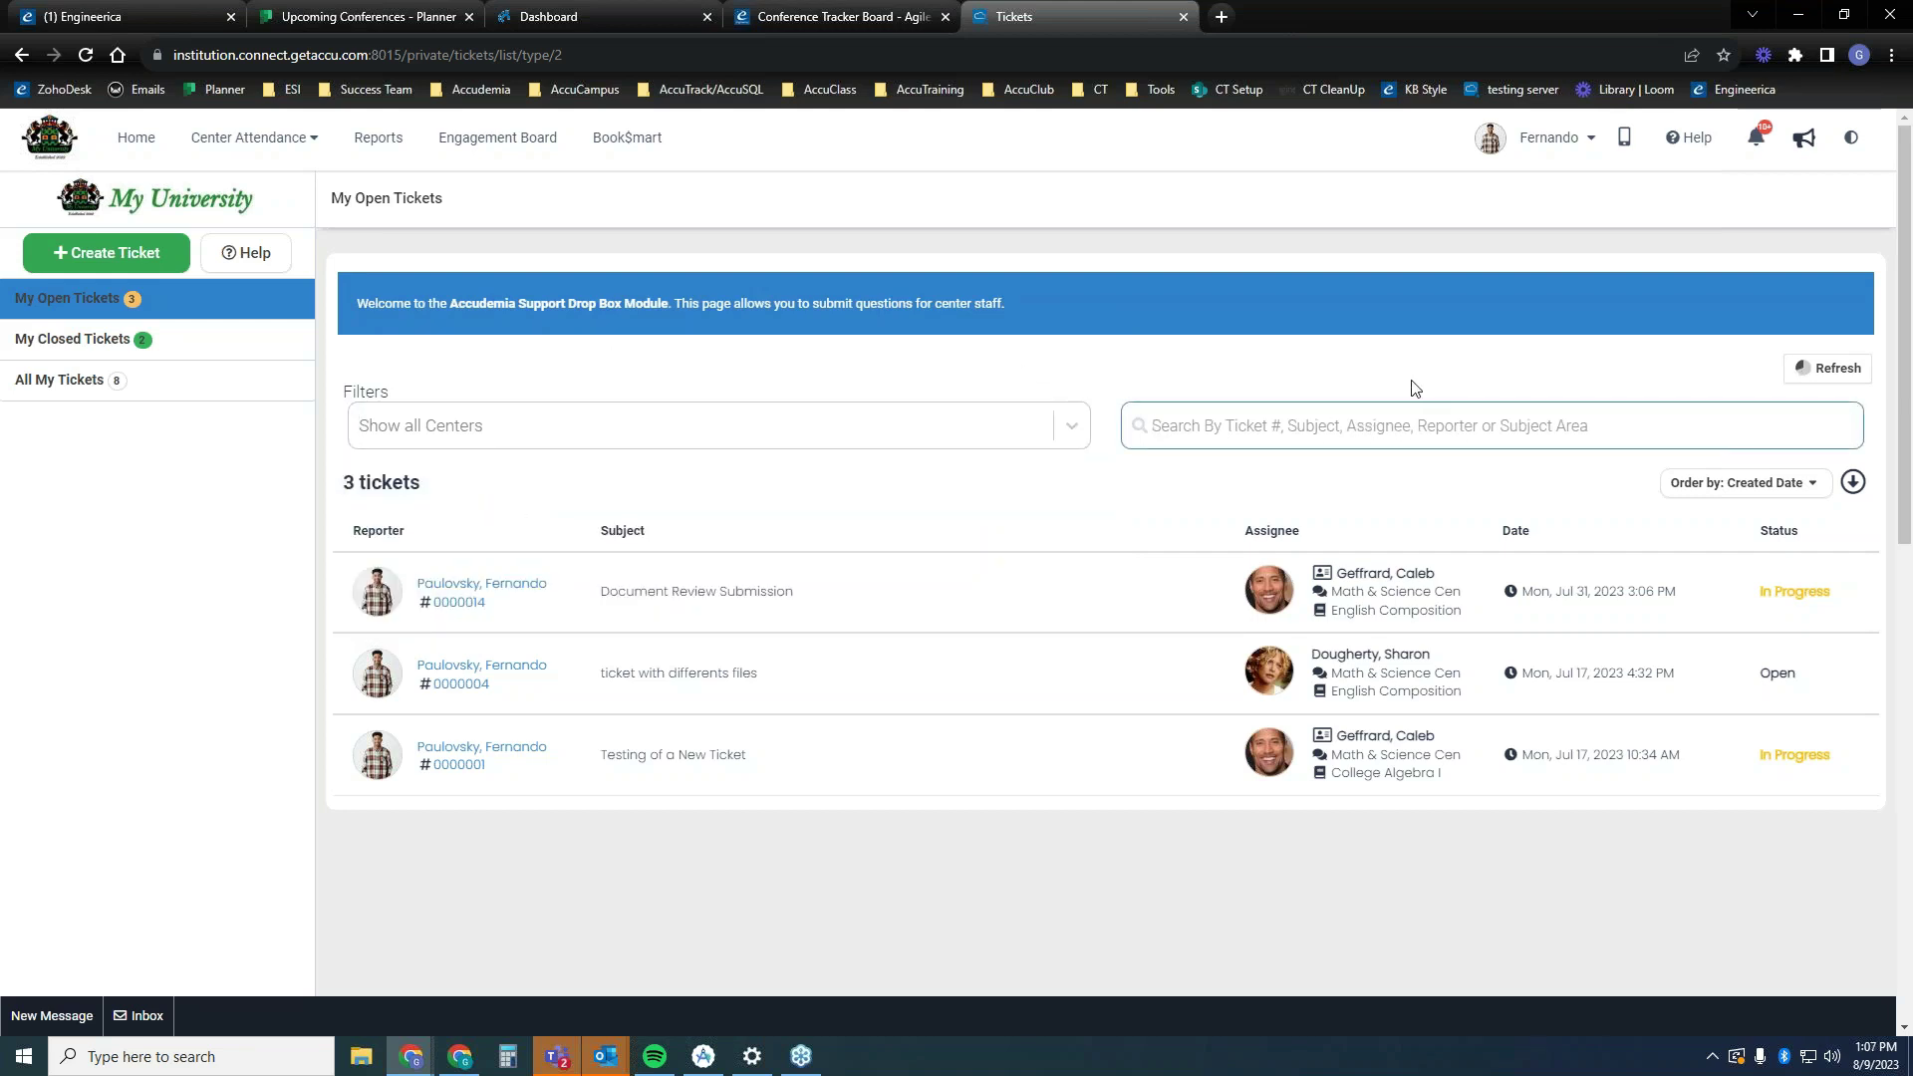
{"action": "left_click", "coordinate": [1788, 486]}
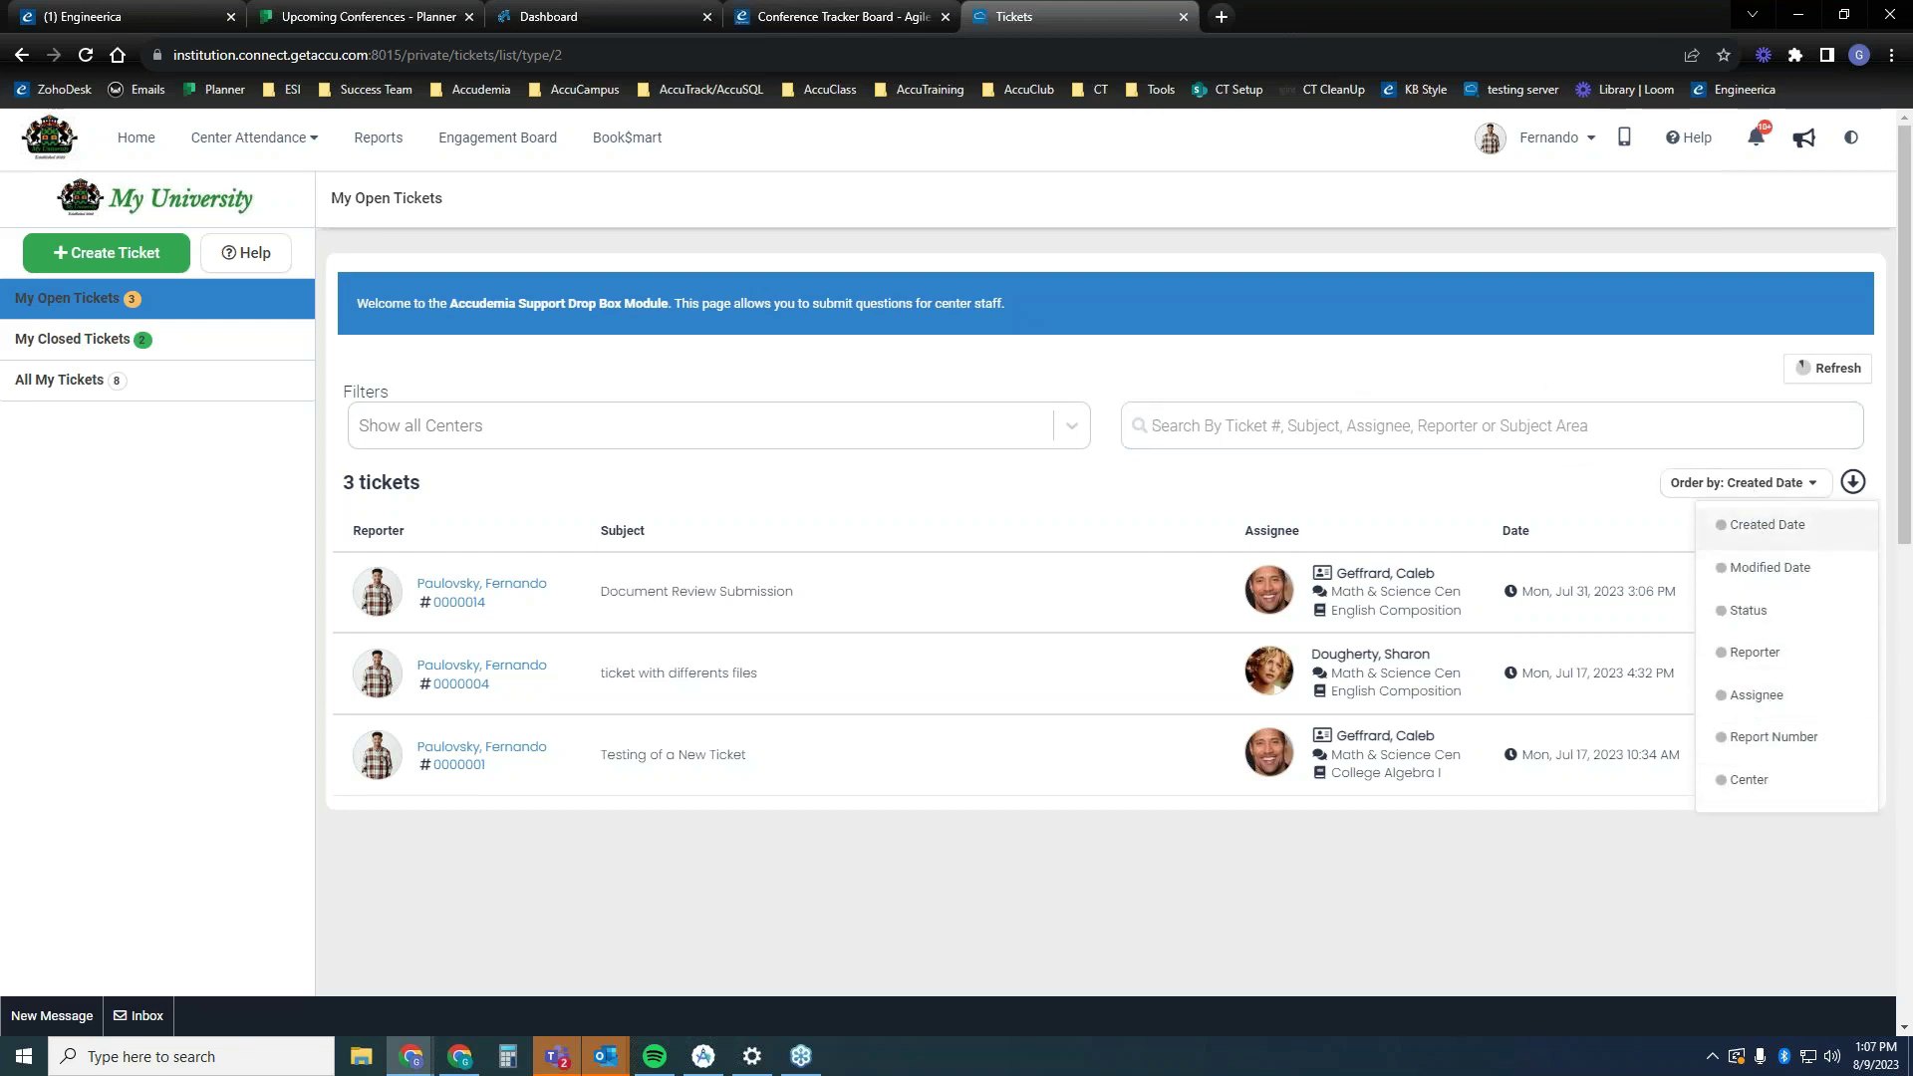
{"action": "left_click", "coordinate": [1755, 528]}
{"action": "left_click", "coordinate": [1852, 482]}
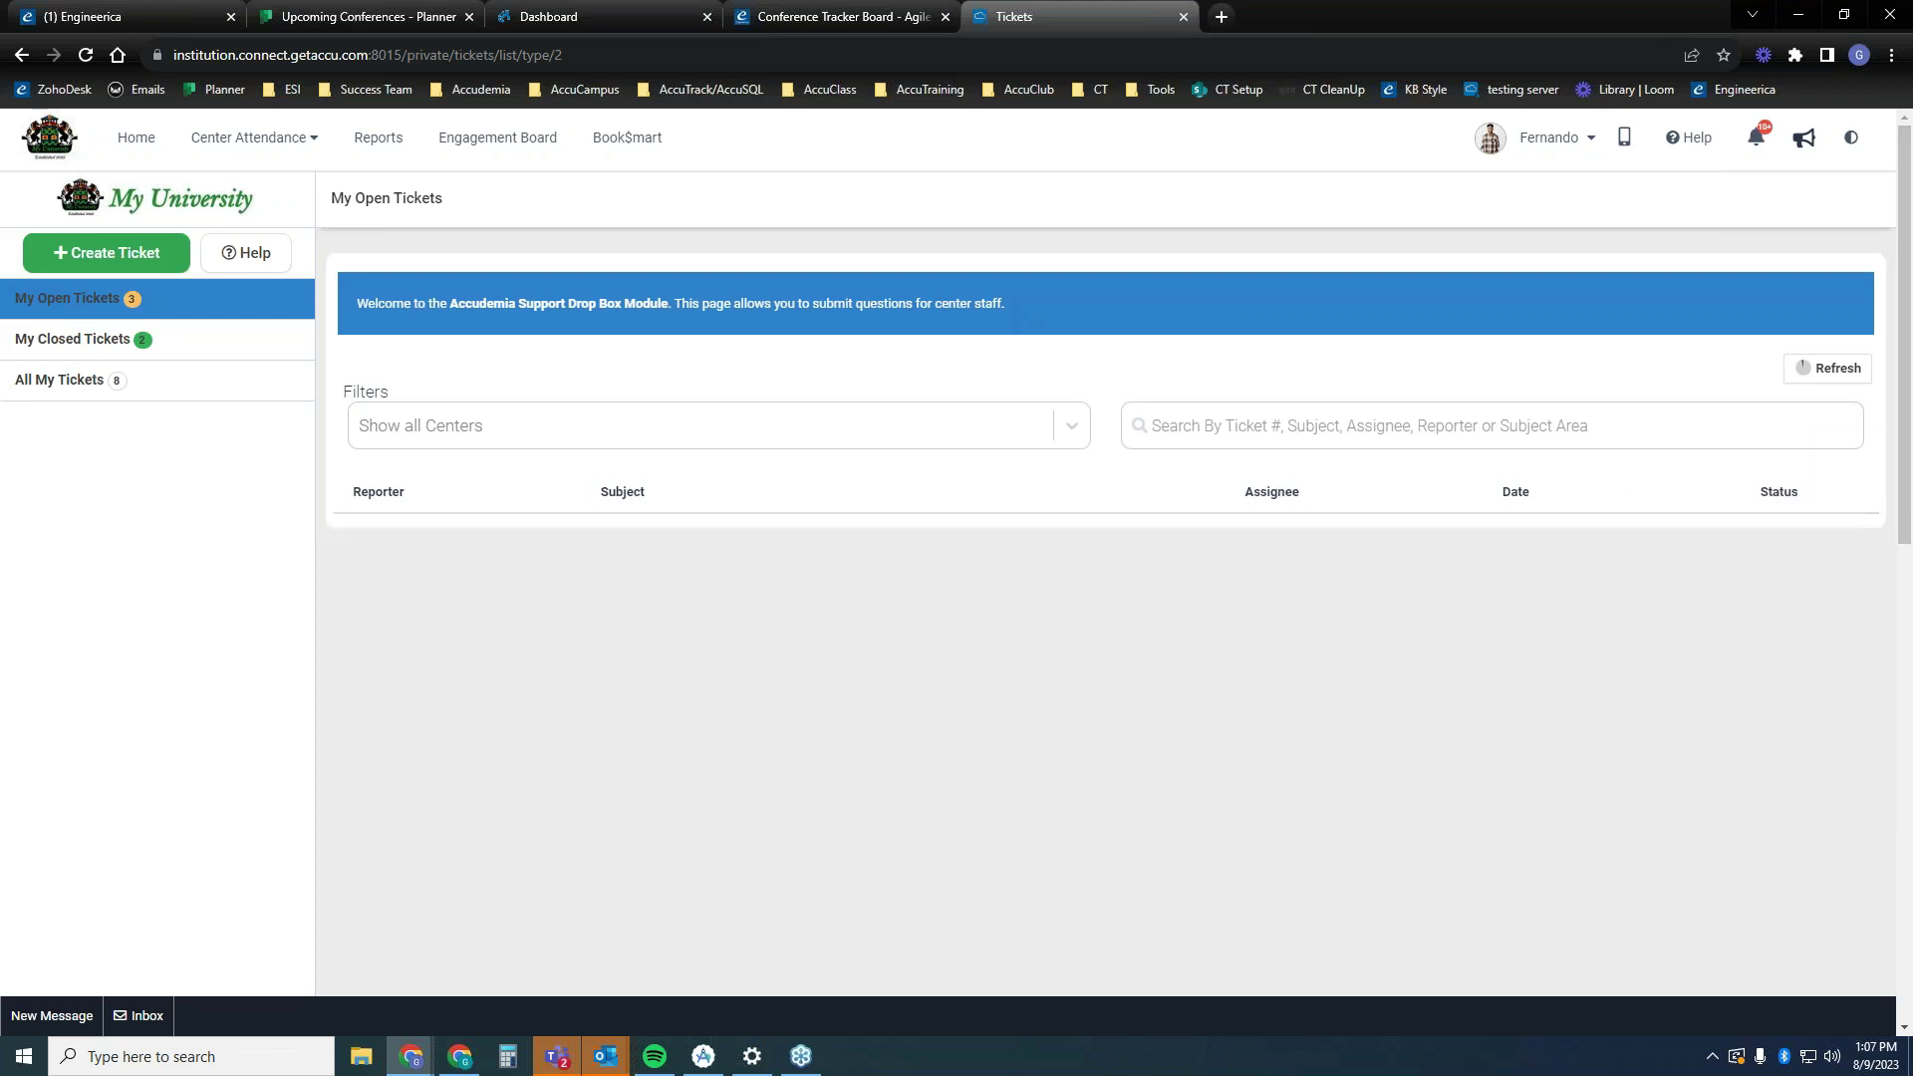
{"action": "left_click", "coordinate": [1852, 482]}
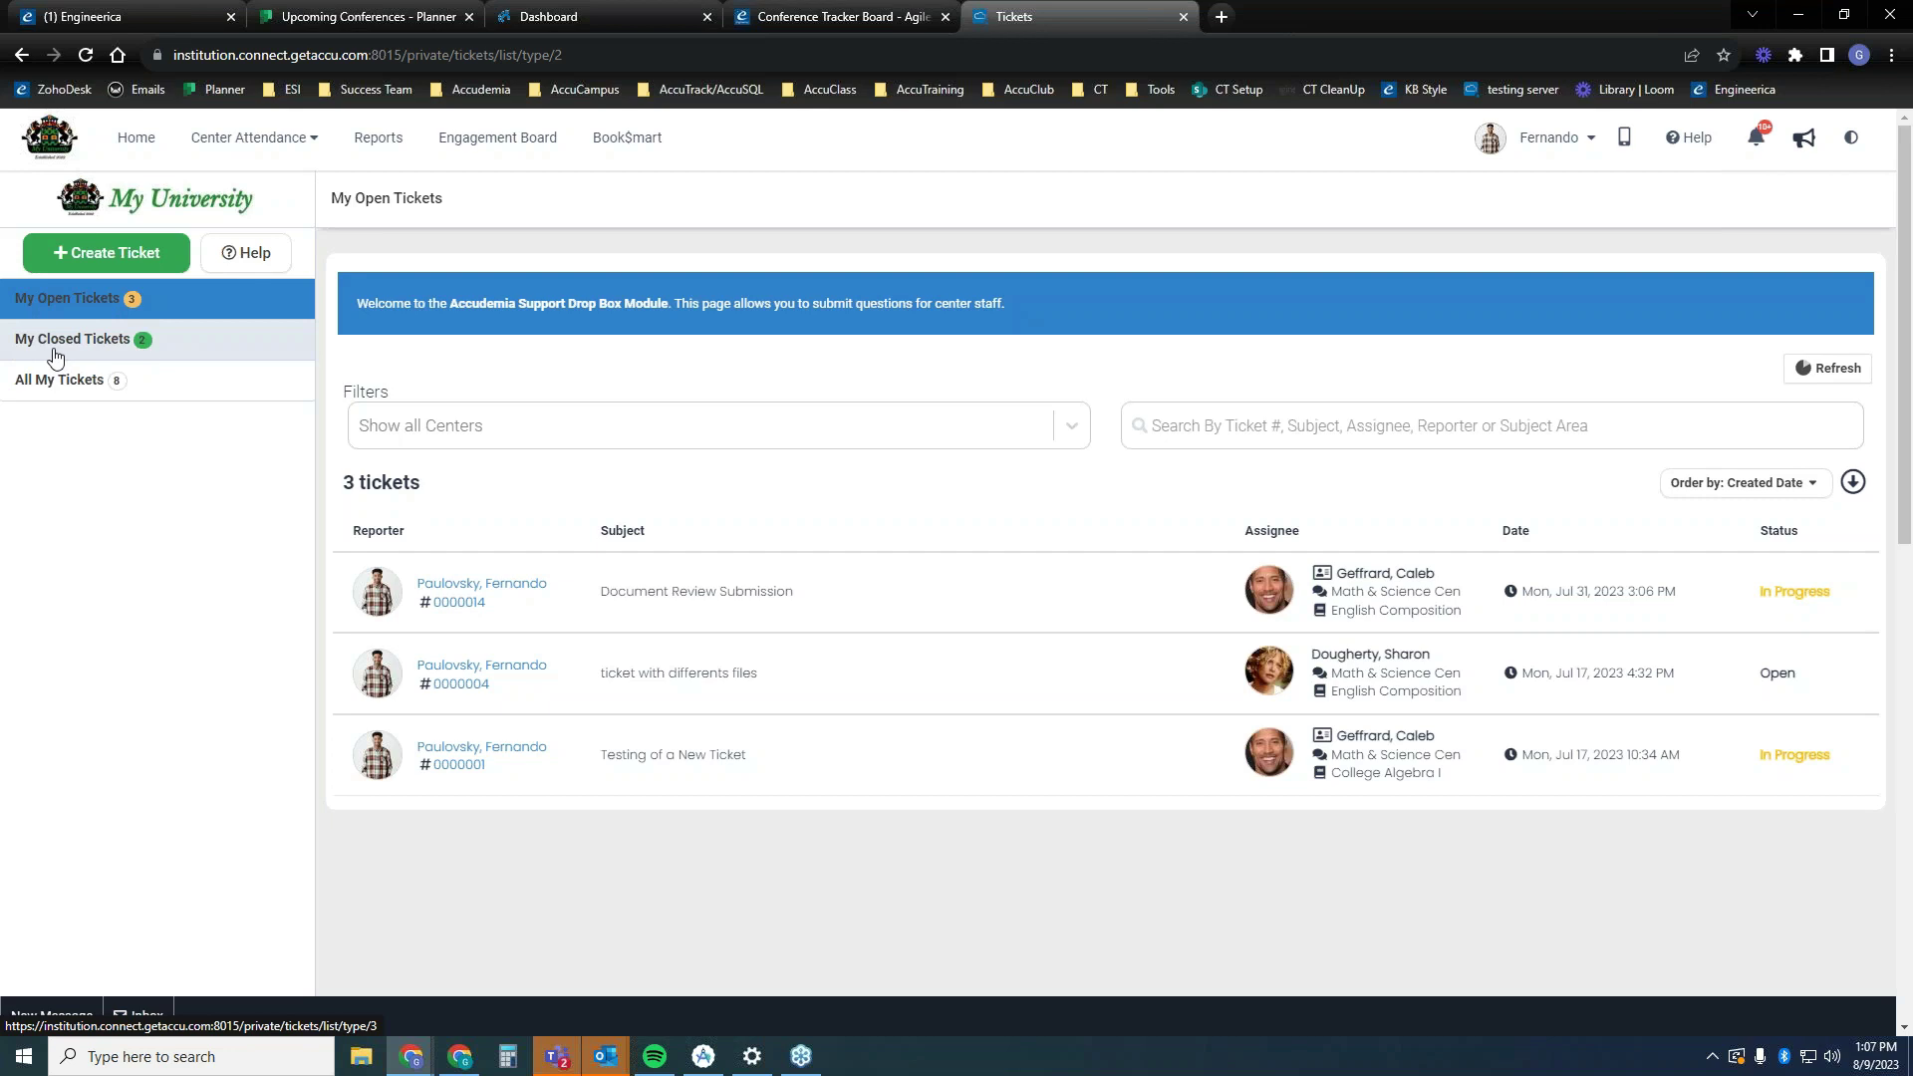
- View the list of all my tickets and return to my open tickets
{"action": "left_click", "coordinate": [97, 394]}
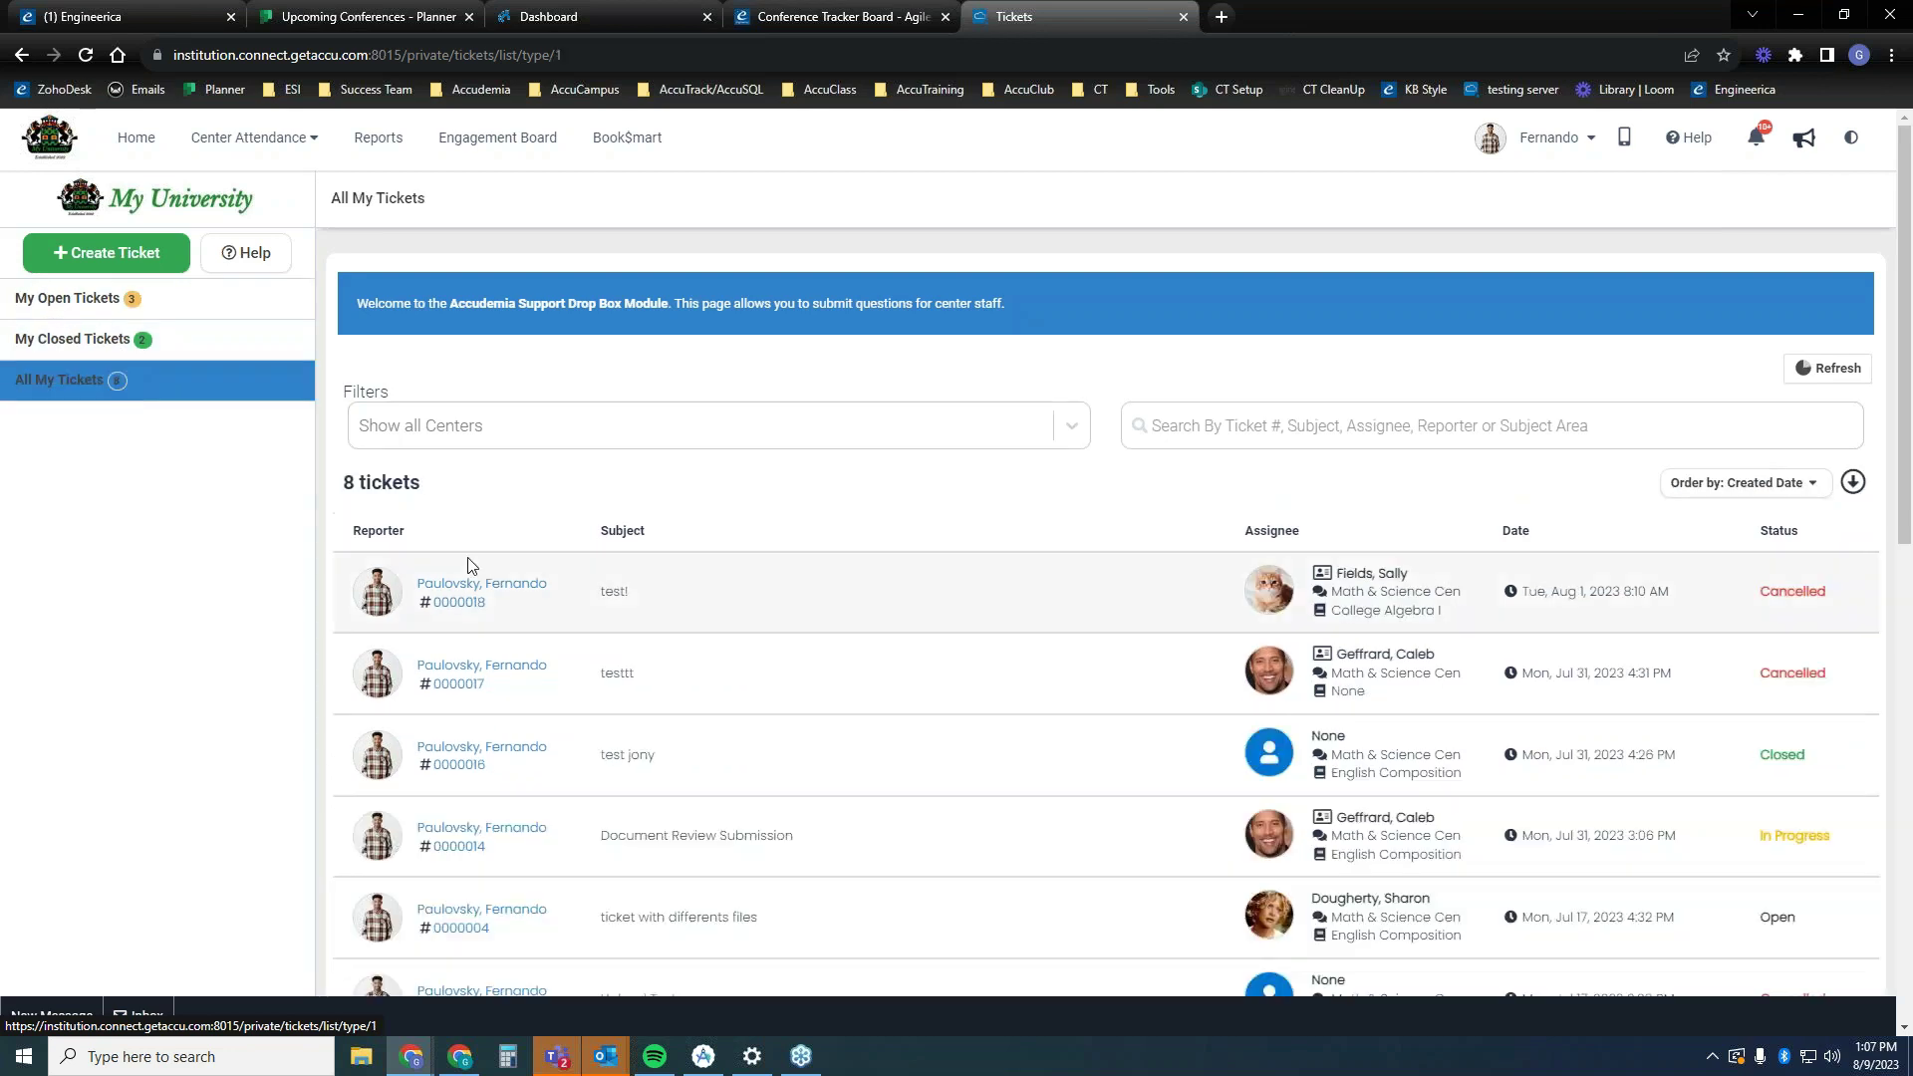
{"action": "left_click", "coordinate": [157, 310]}
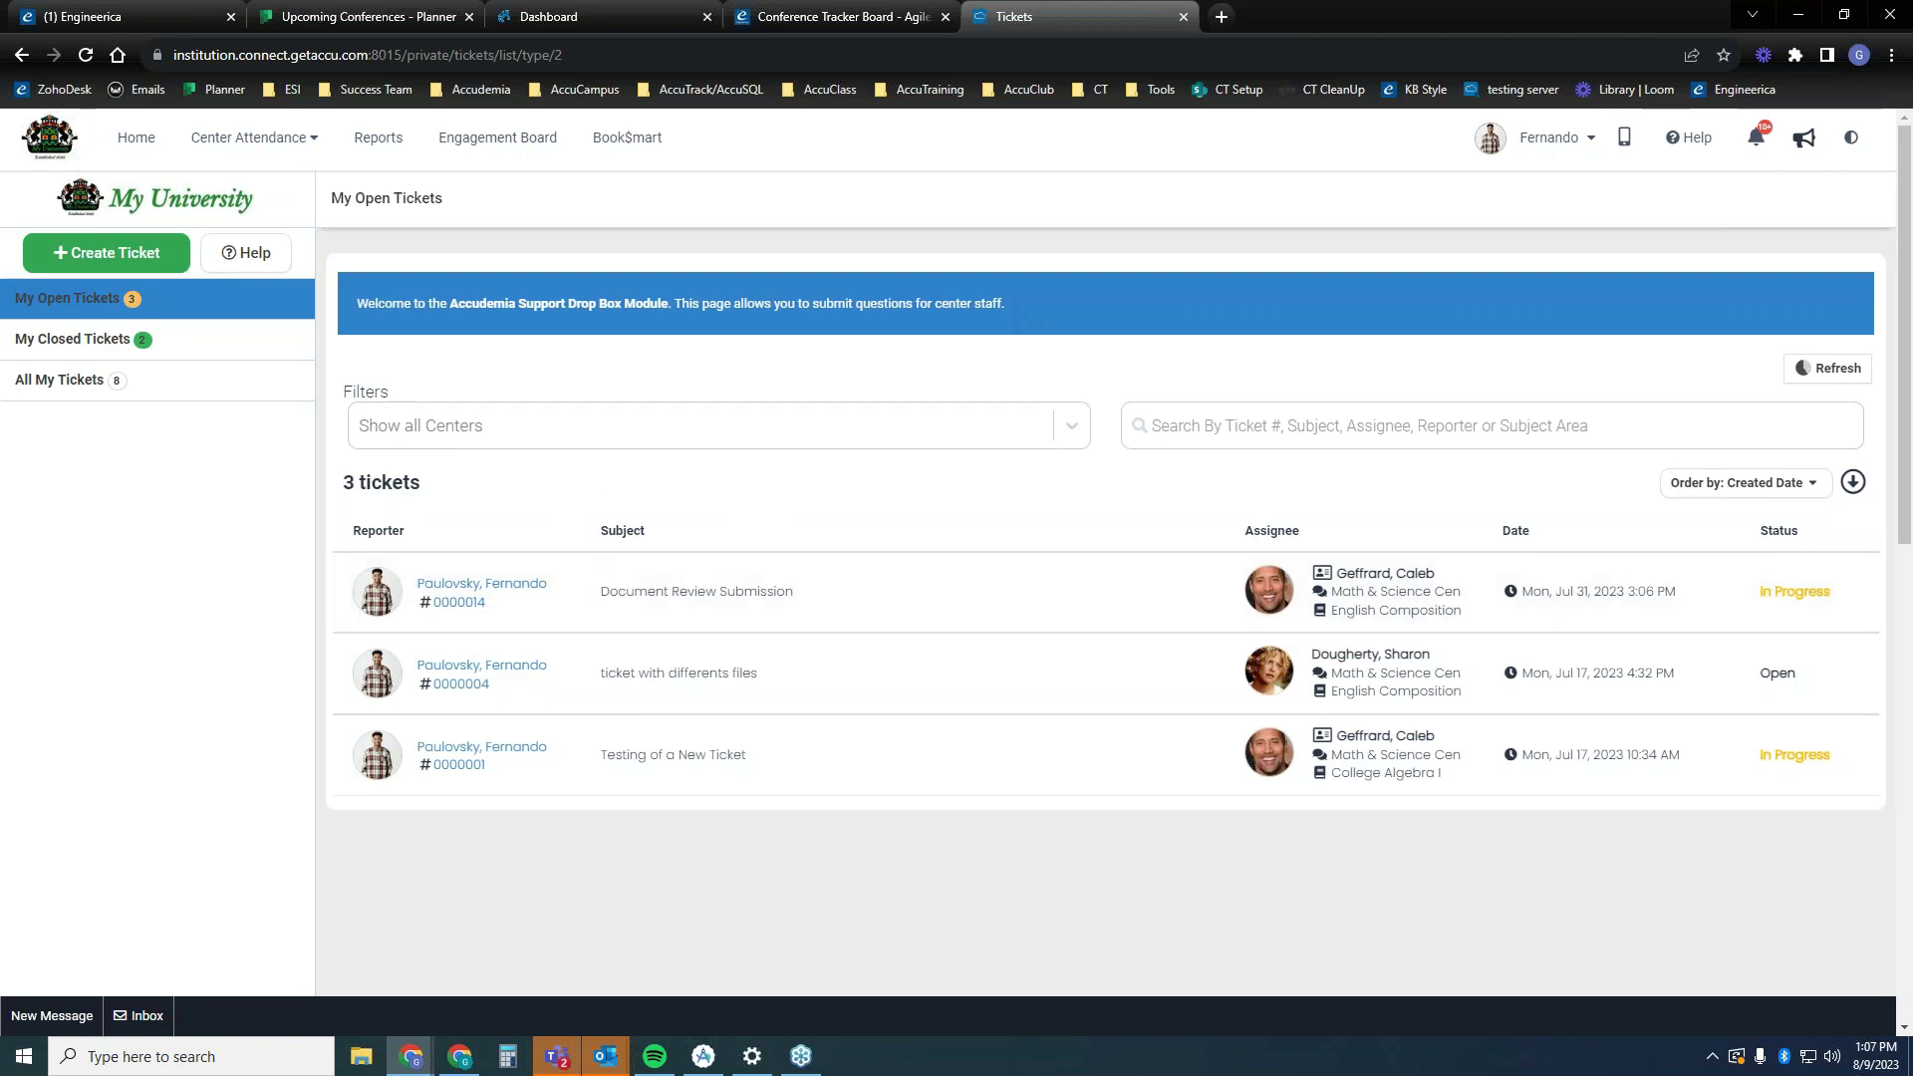
- Start a new ticket and examine its note, Summary and Description fields and file attachment option without attaching anything
{"action": "left_click", "coordinate": [82, 261]}
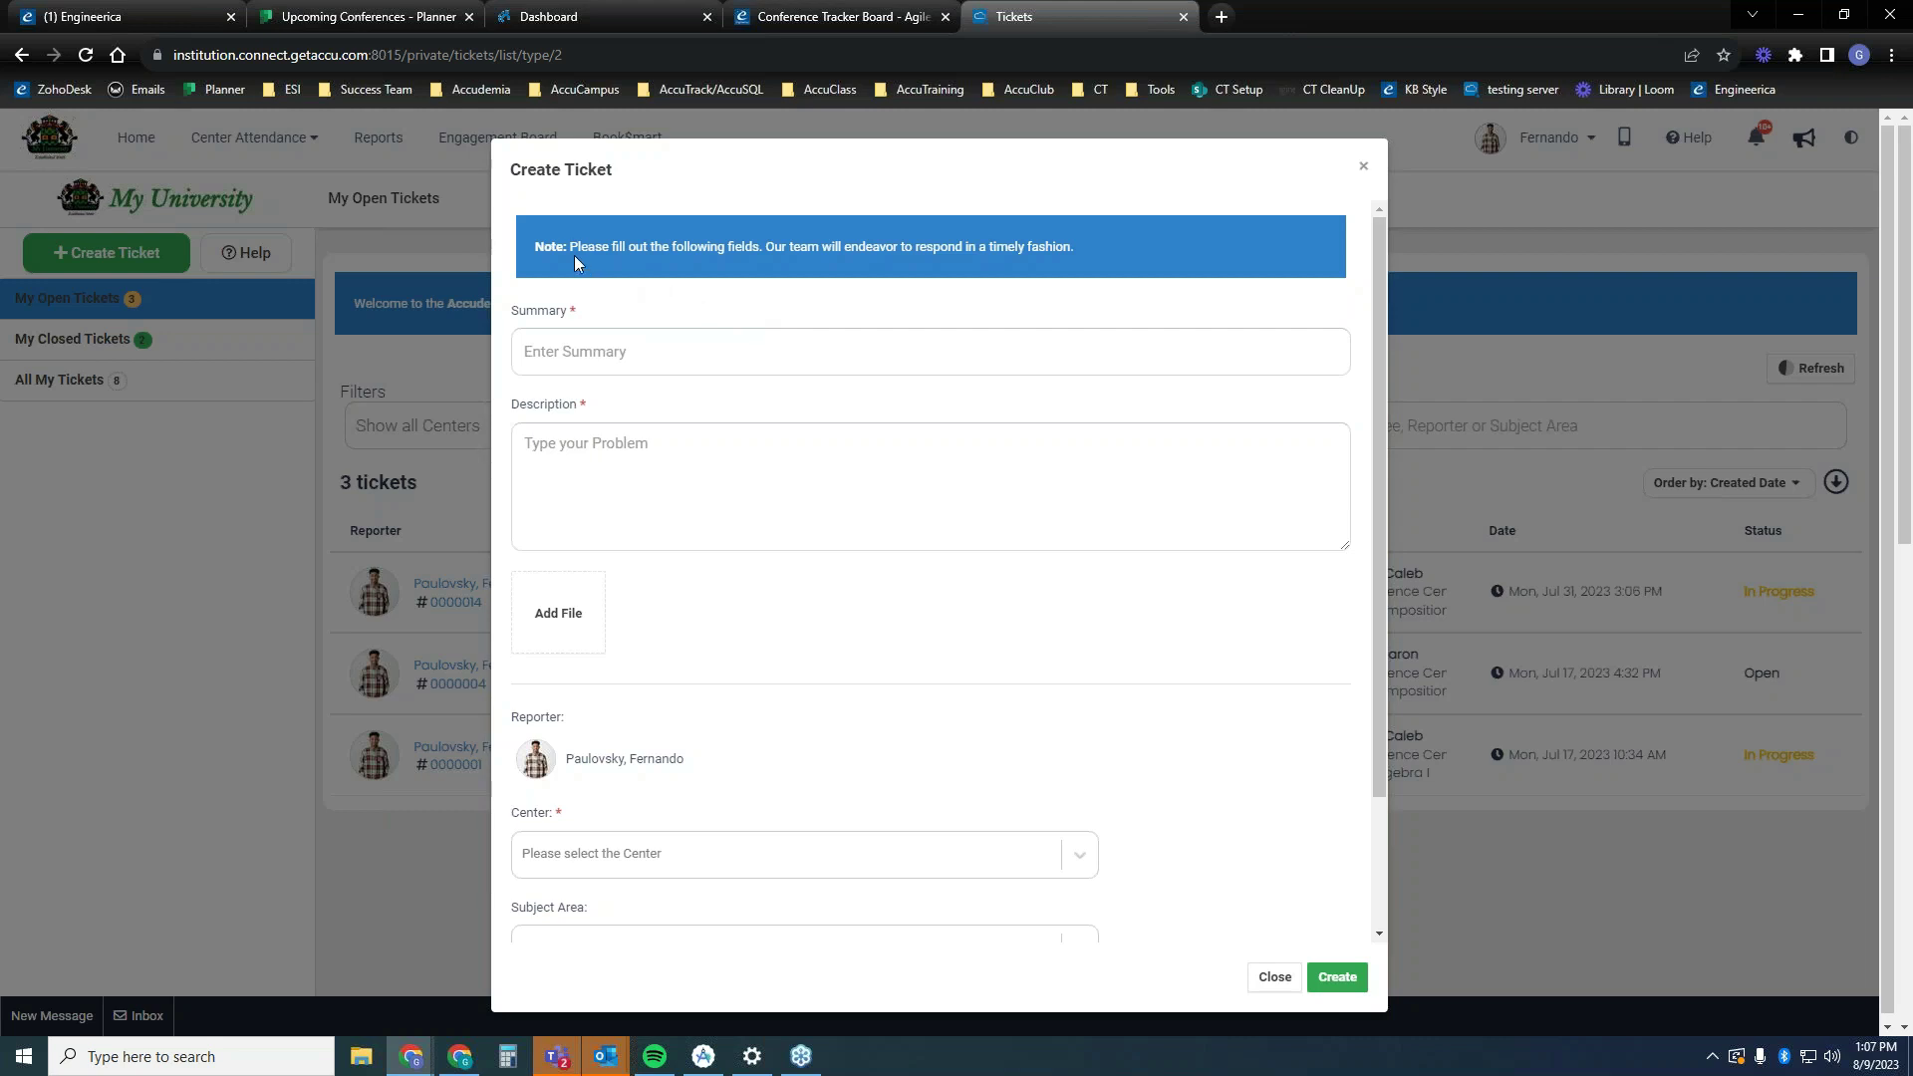
{"action": "left_click_drag", "start_coordinate": [564, 246], "coordinate": [1175, 235]}
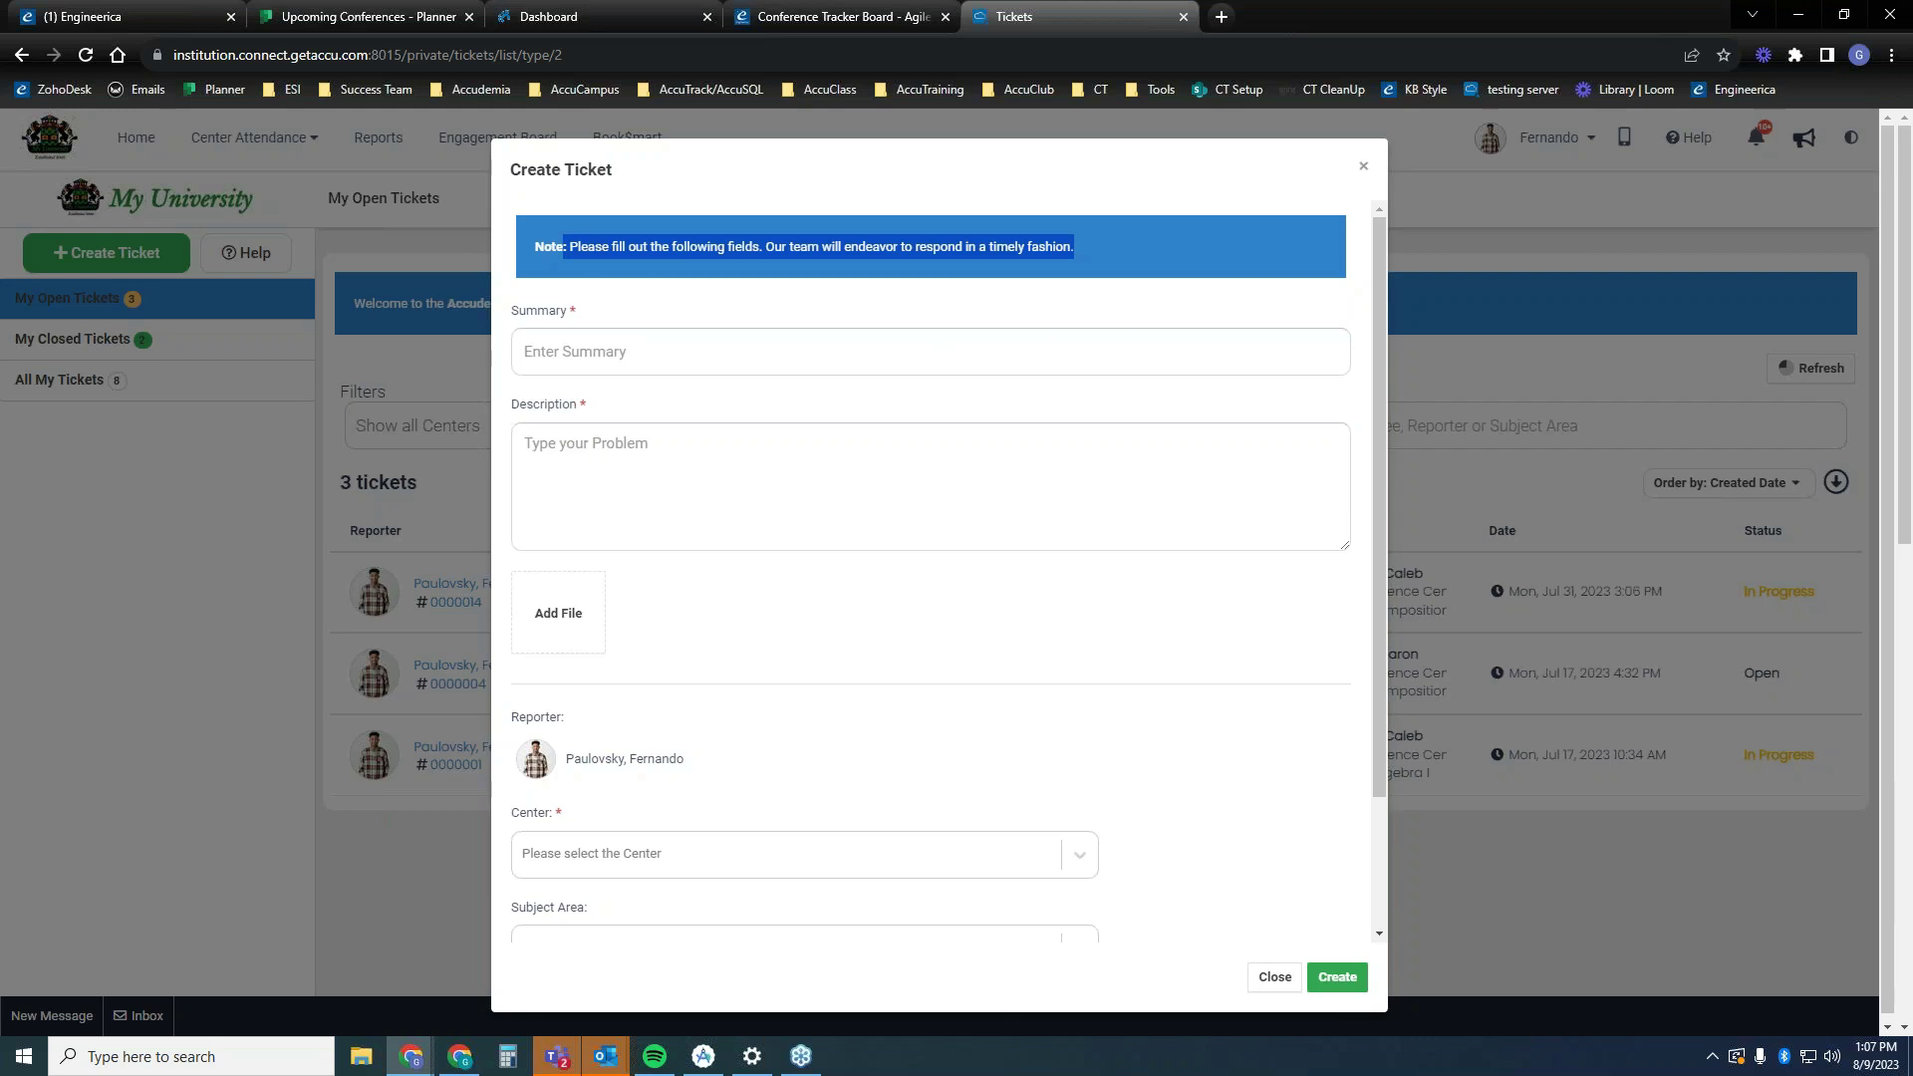
{"action": "left_click", "coordinate": [649, 367]}
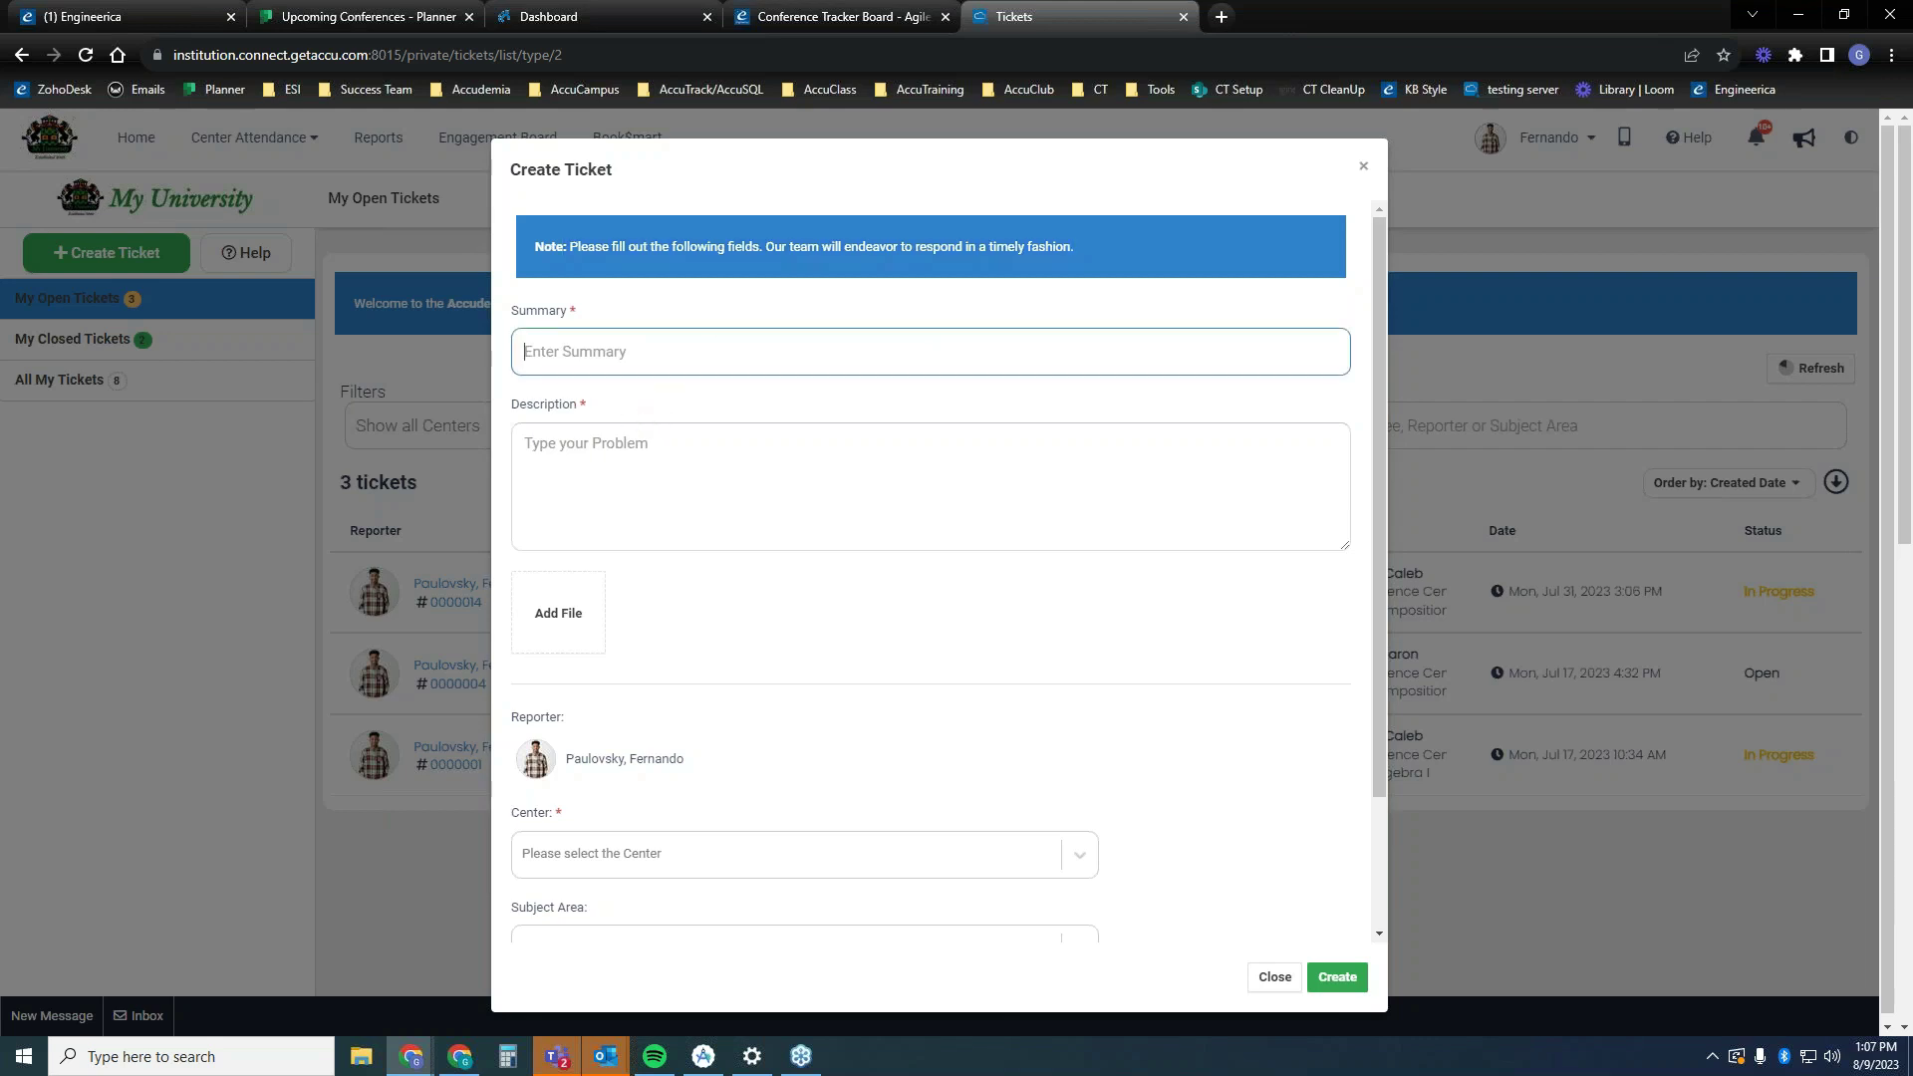
{"action": "left_click", "coordinate": [679, 431]}
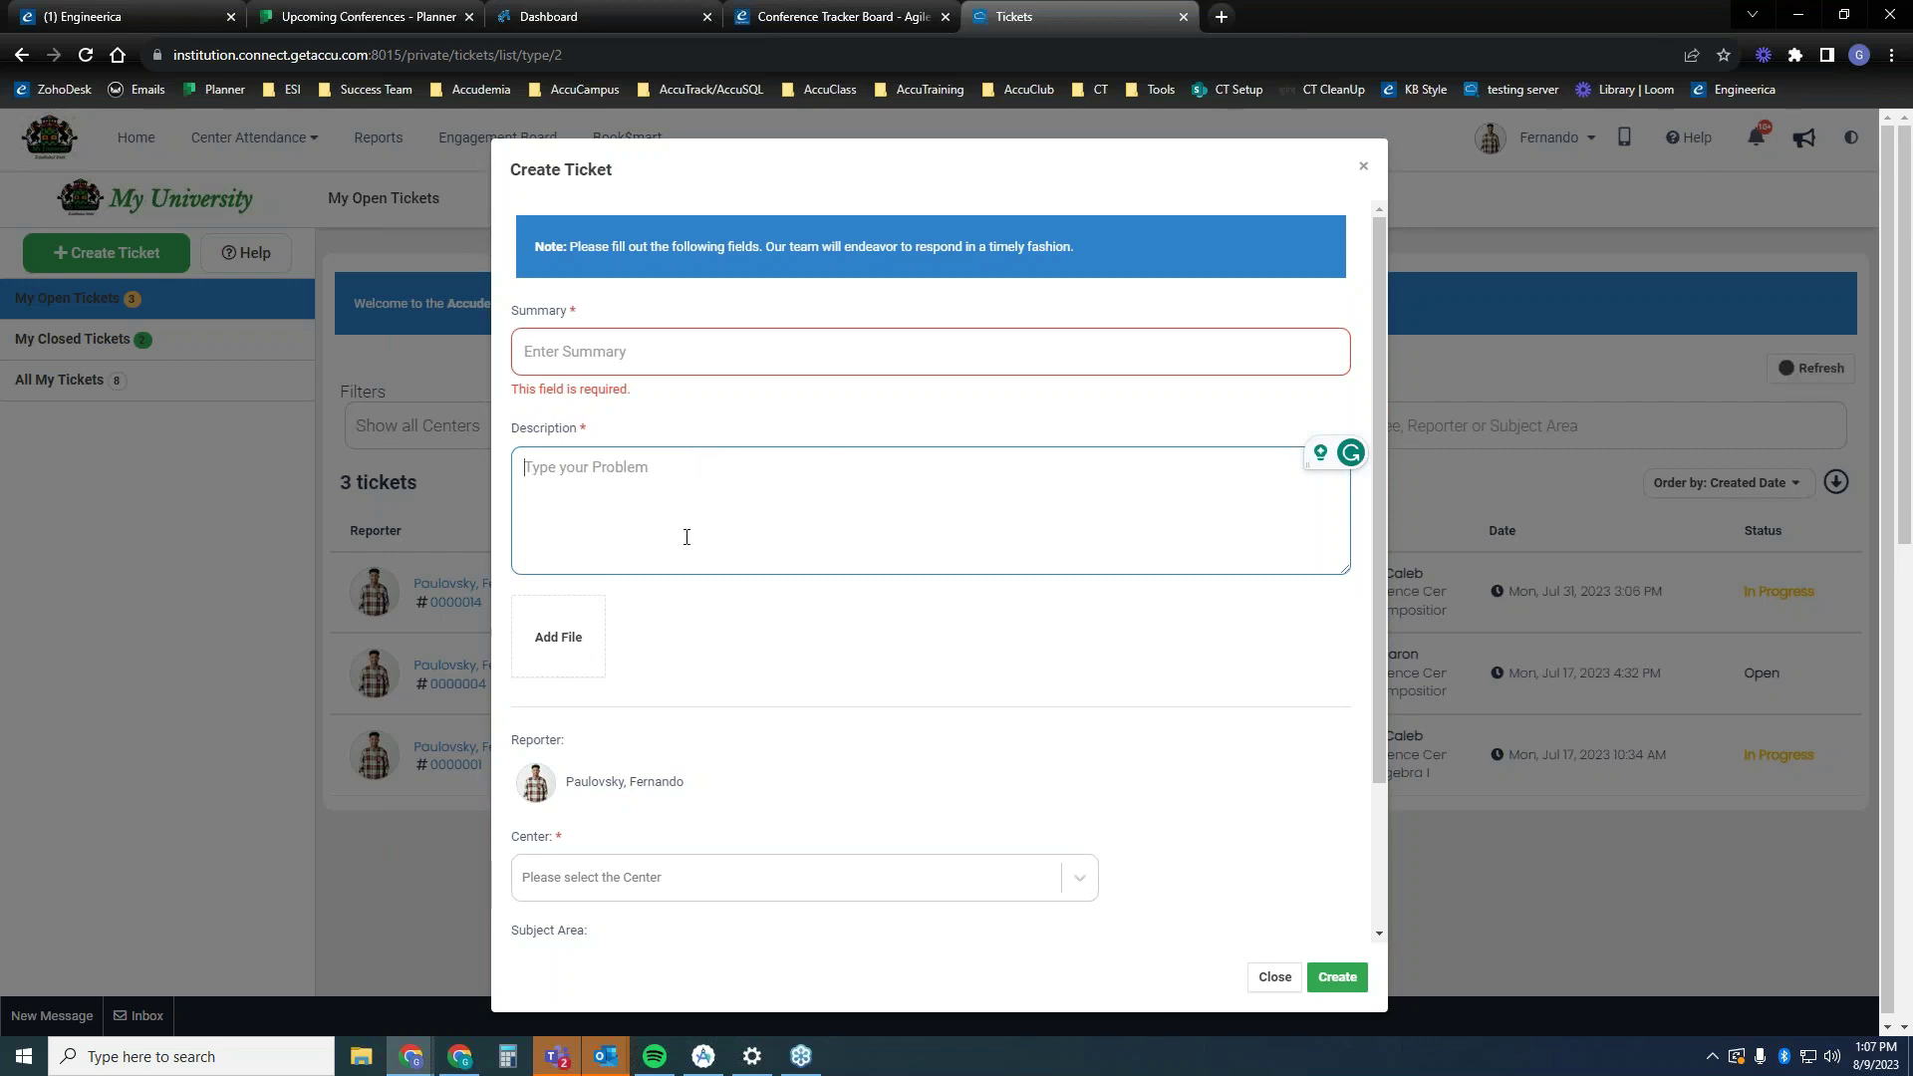
{"action": "scroll", "coordinate": [691, 534], "scroll_direction": "down", "scroll_amount": 2}
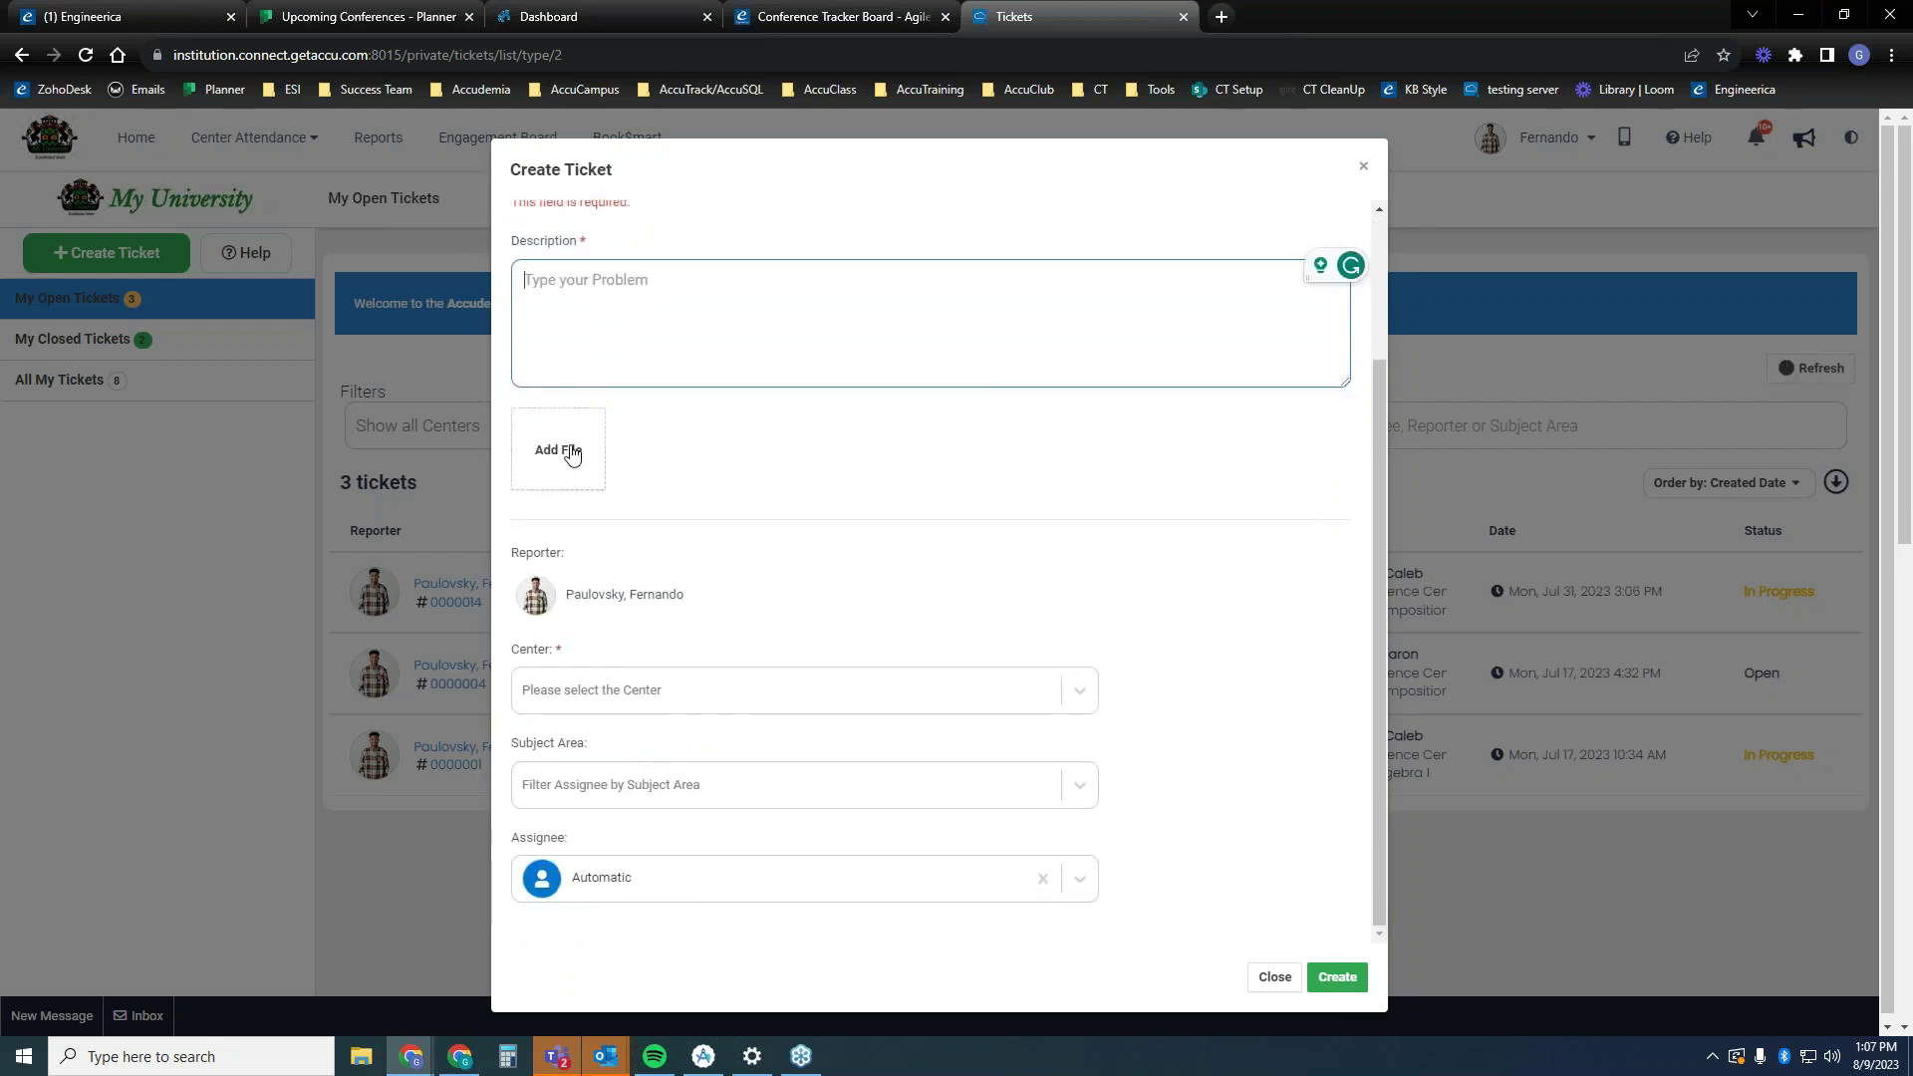
{"action": "left_click", "coordinate": [556, 454]}
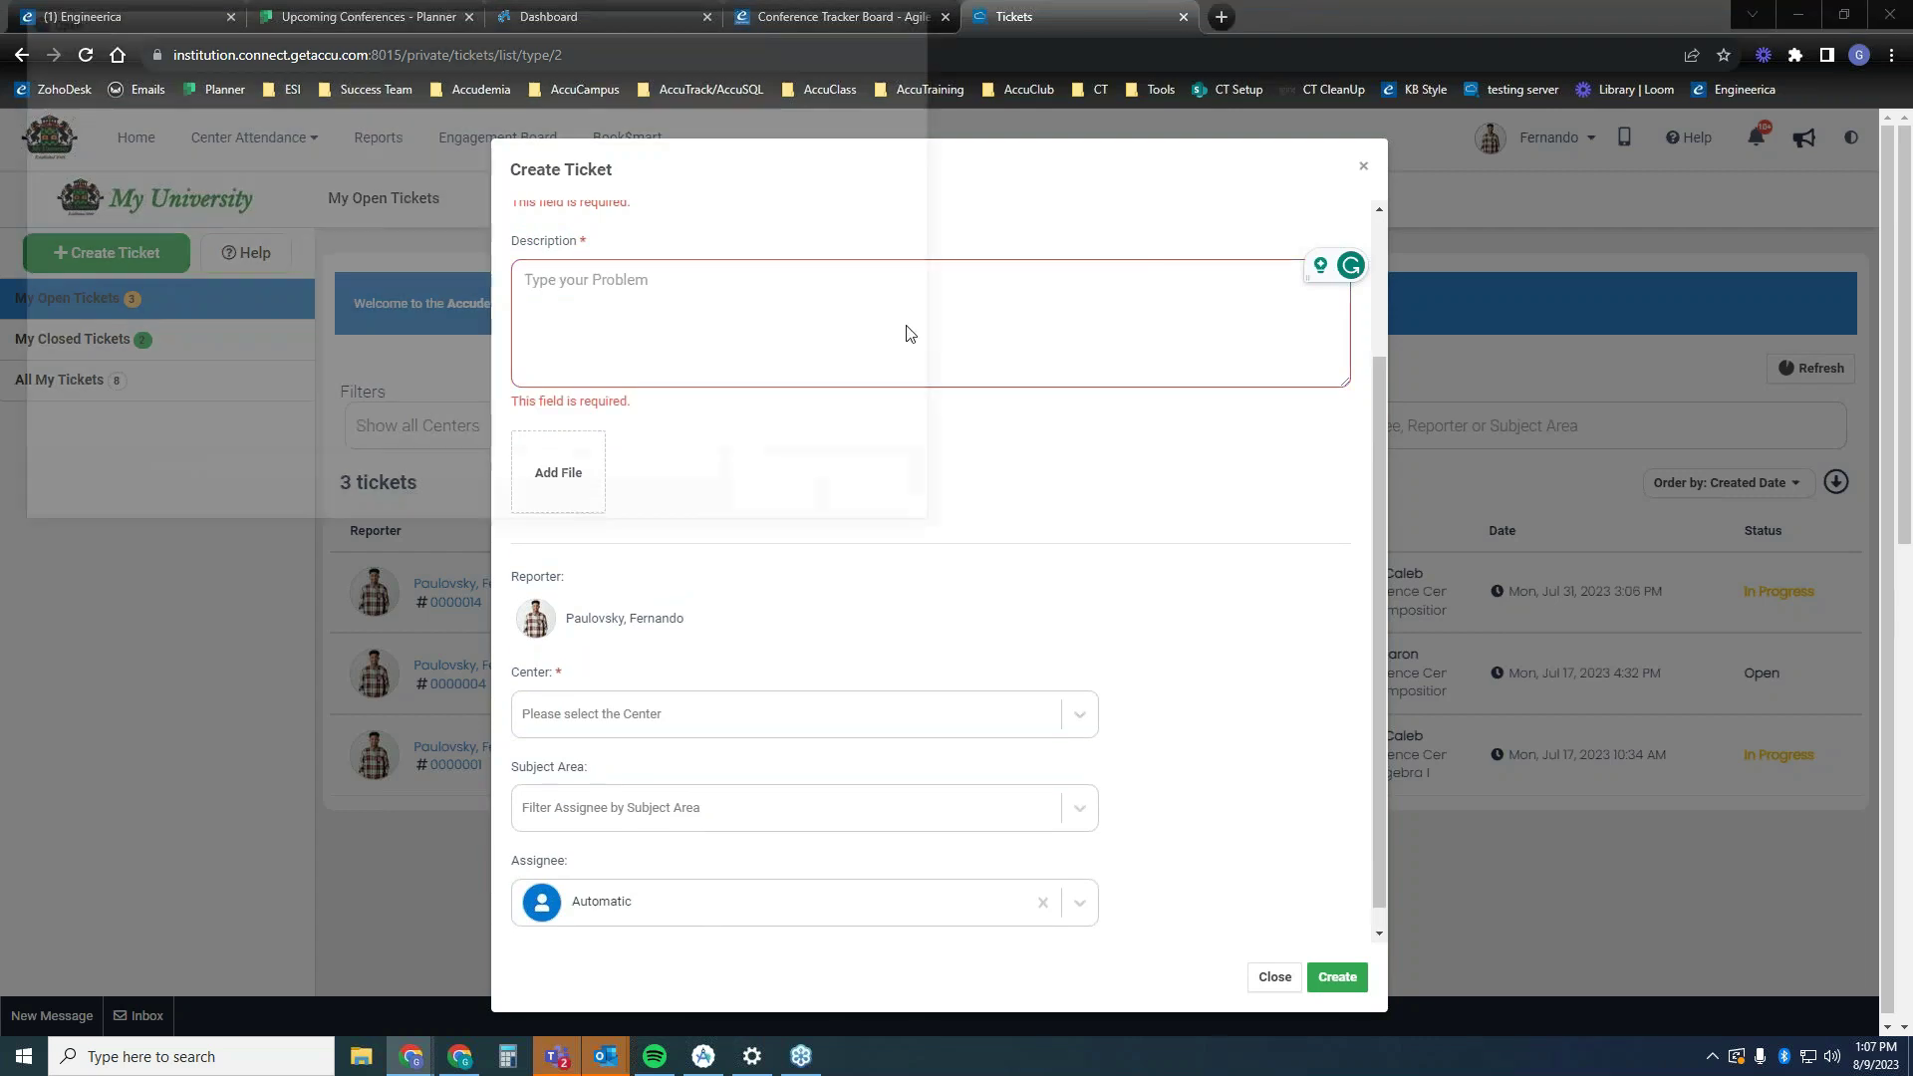
{"action": "left_click", "coordinate": [935, 14]}
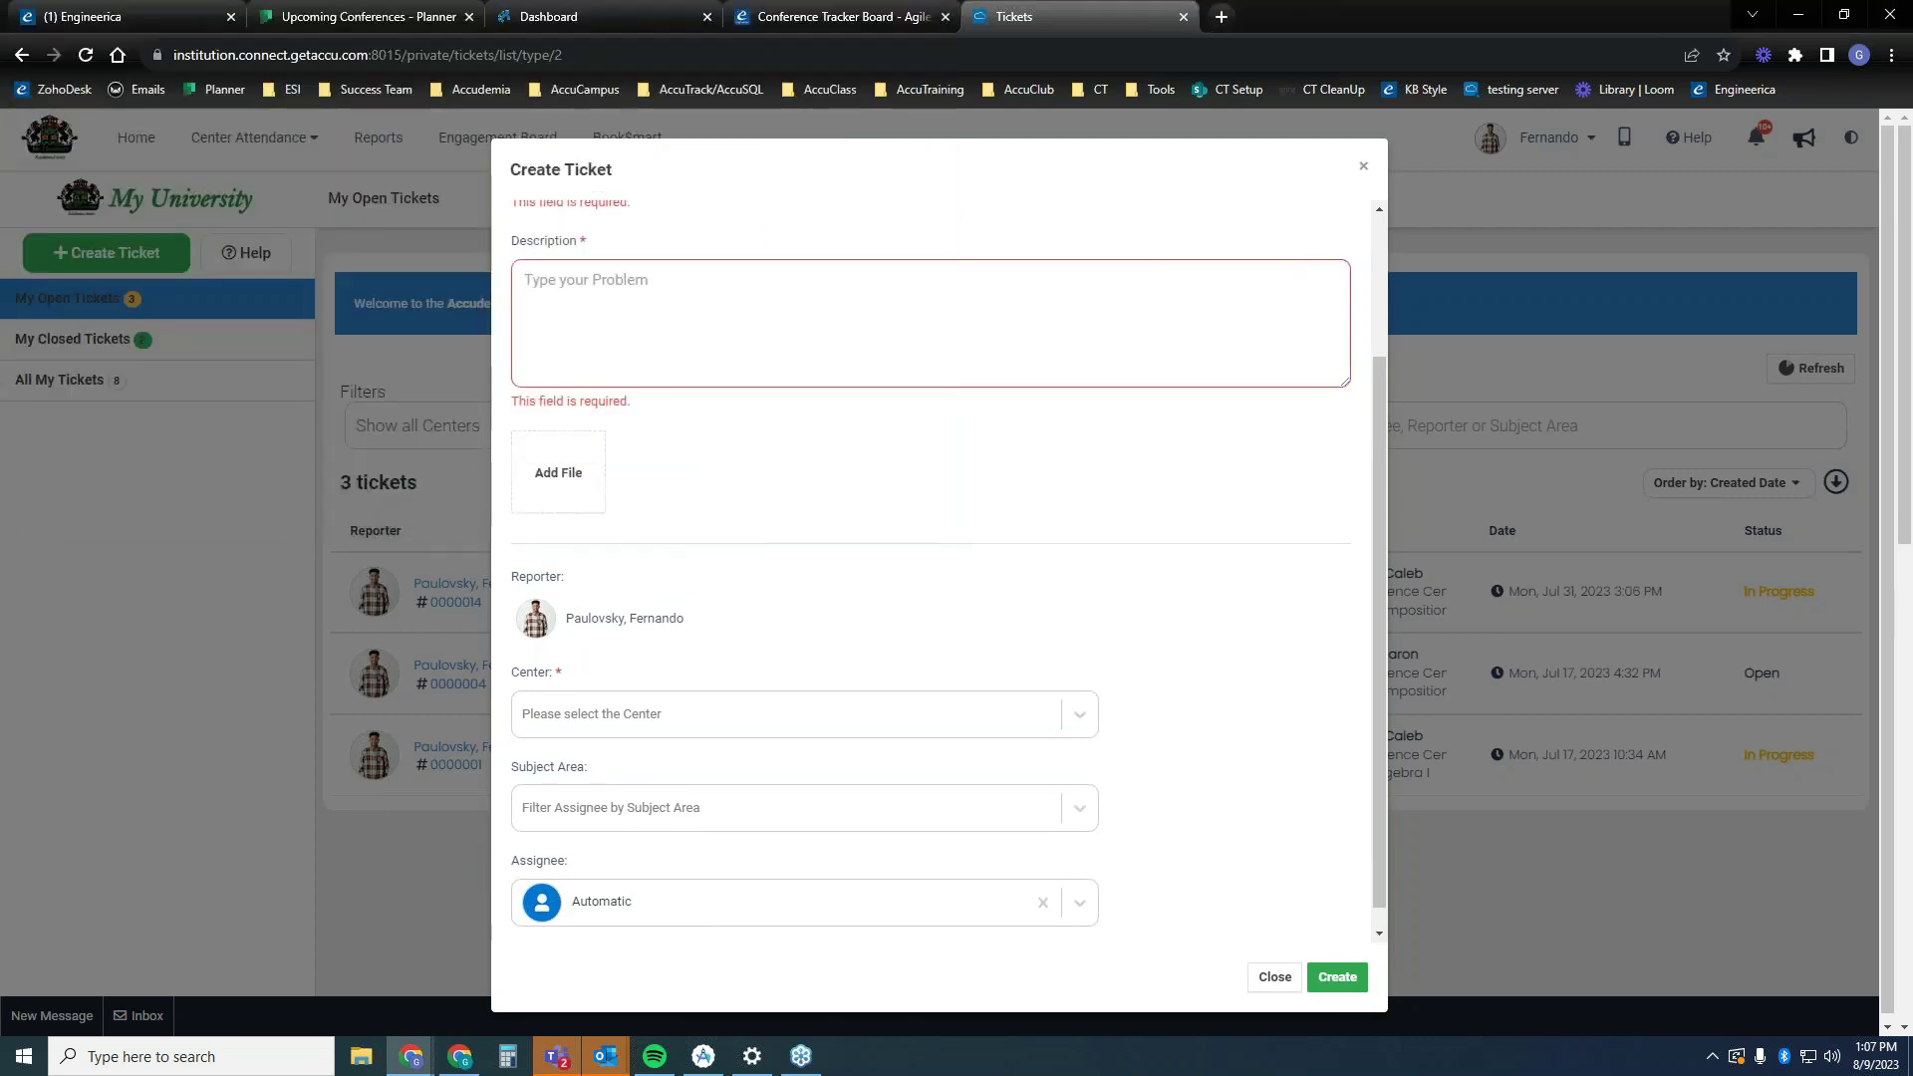
- Set the new ticket's center to Math & Science Center and subject area to English Composition I, and discard the ticket
{"action": "left_click", "coordinate": [721, 719]}
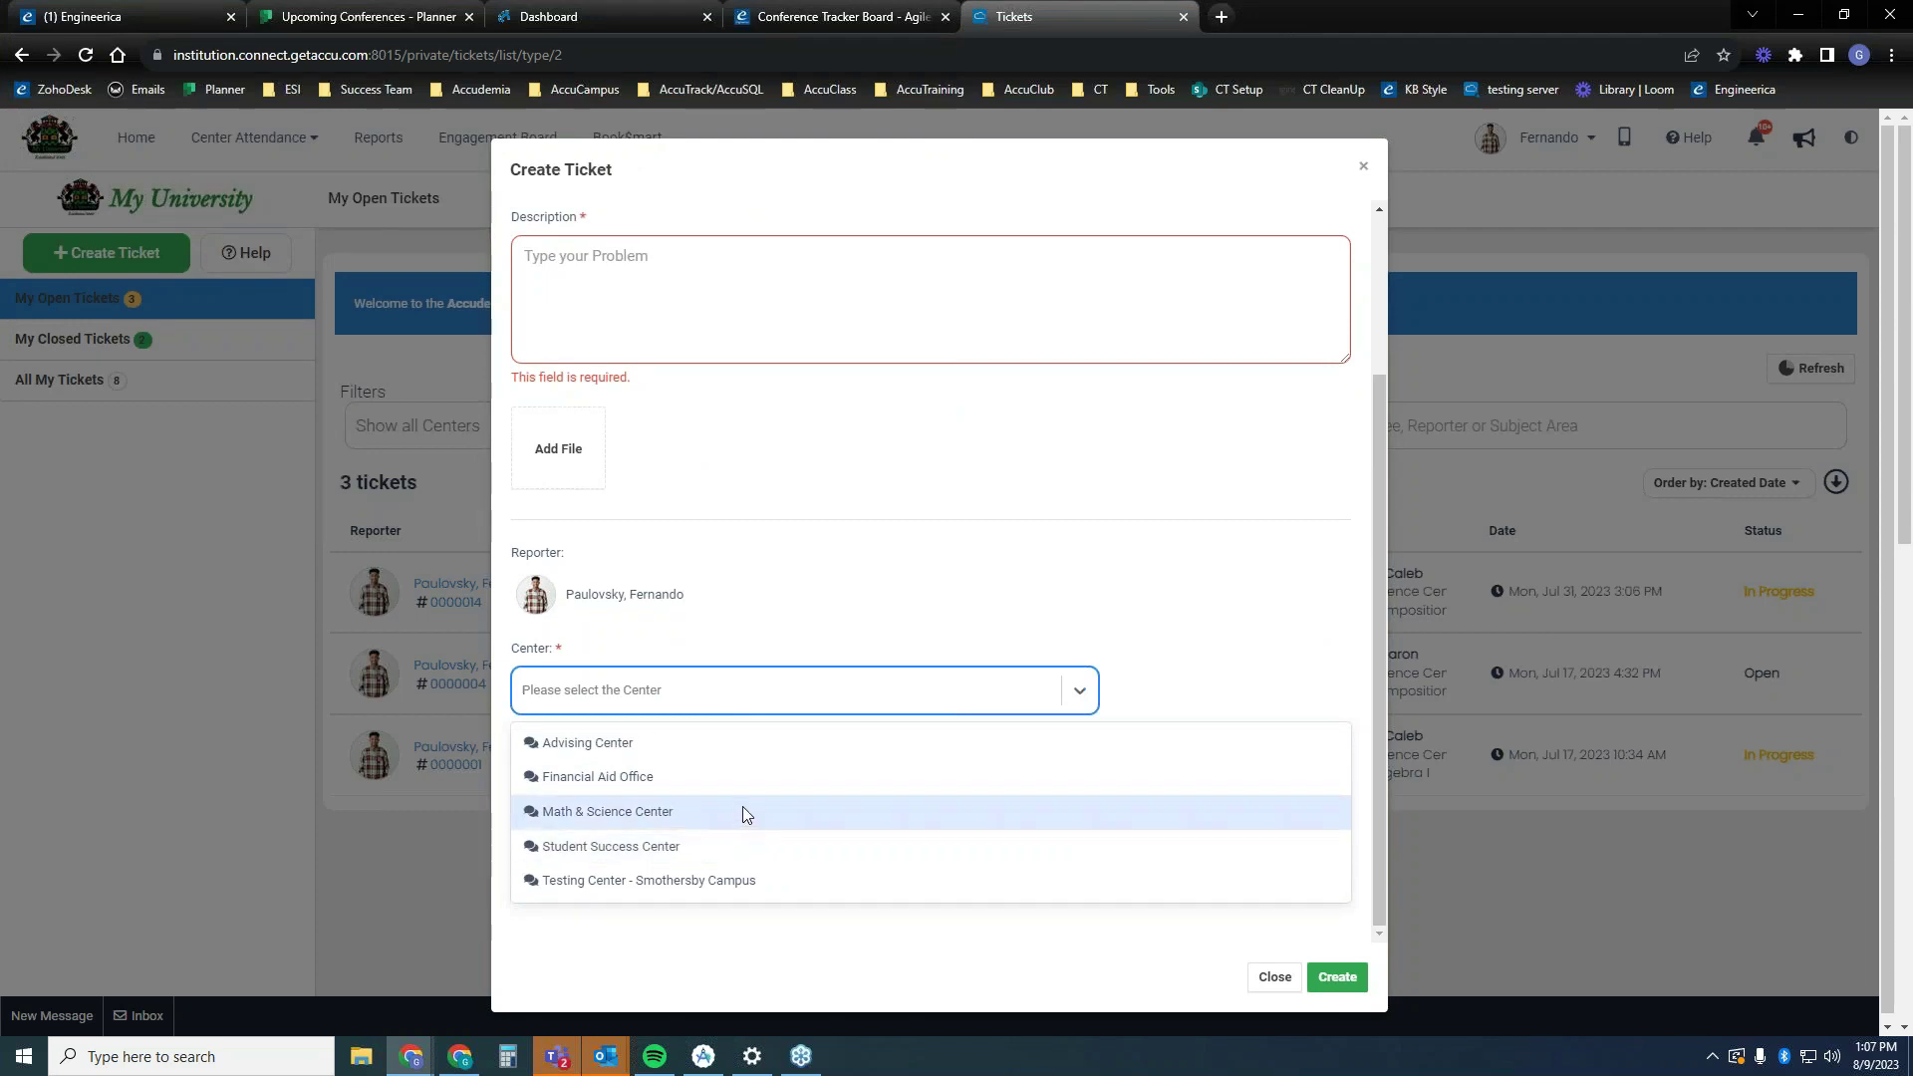
{"action": "left_click", "coordinate": [740, 843]}
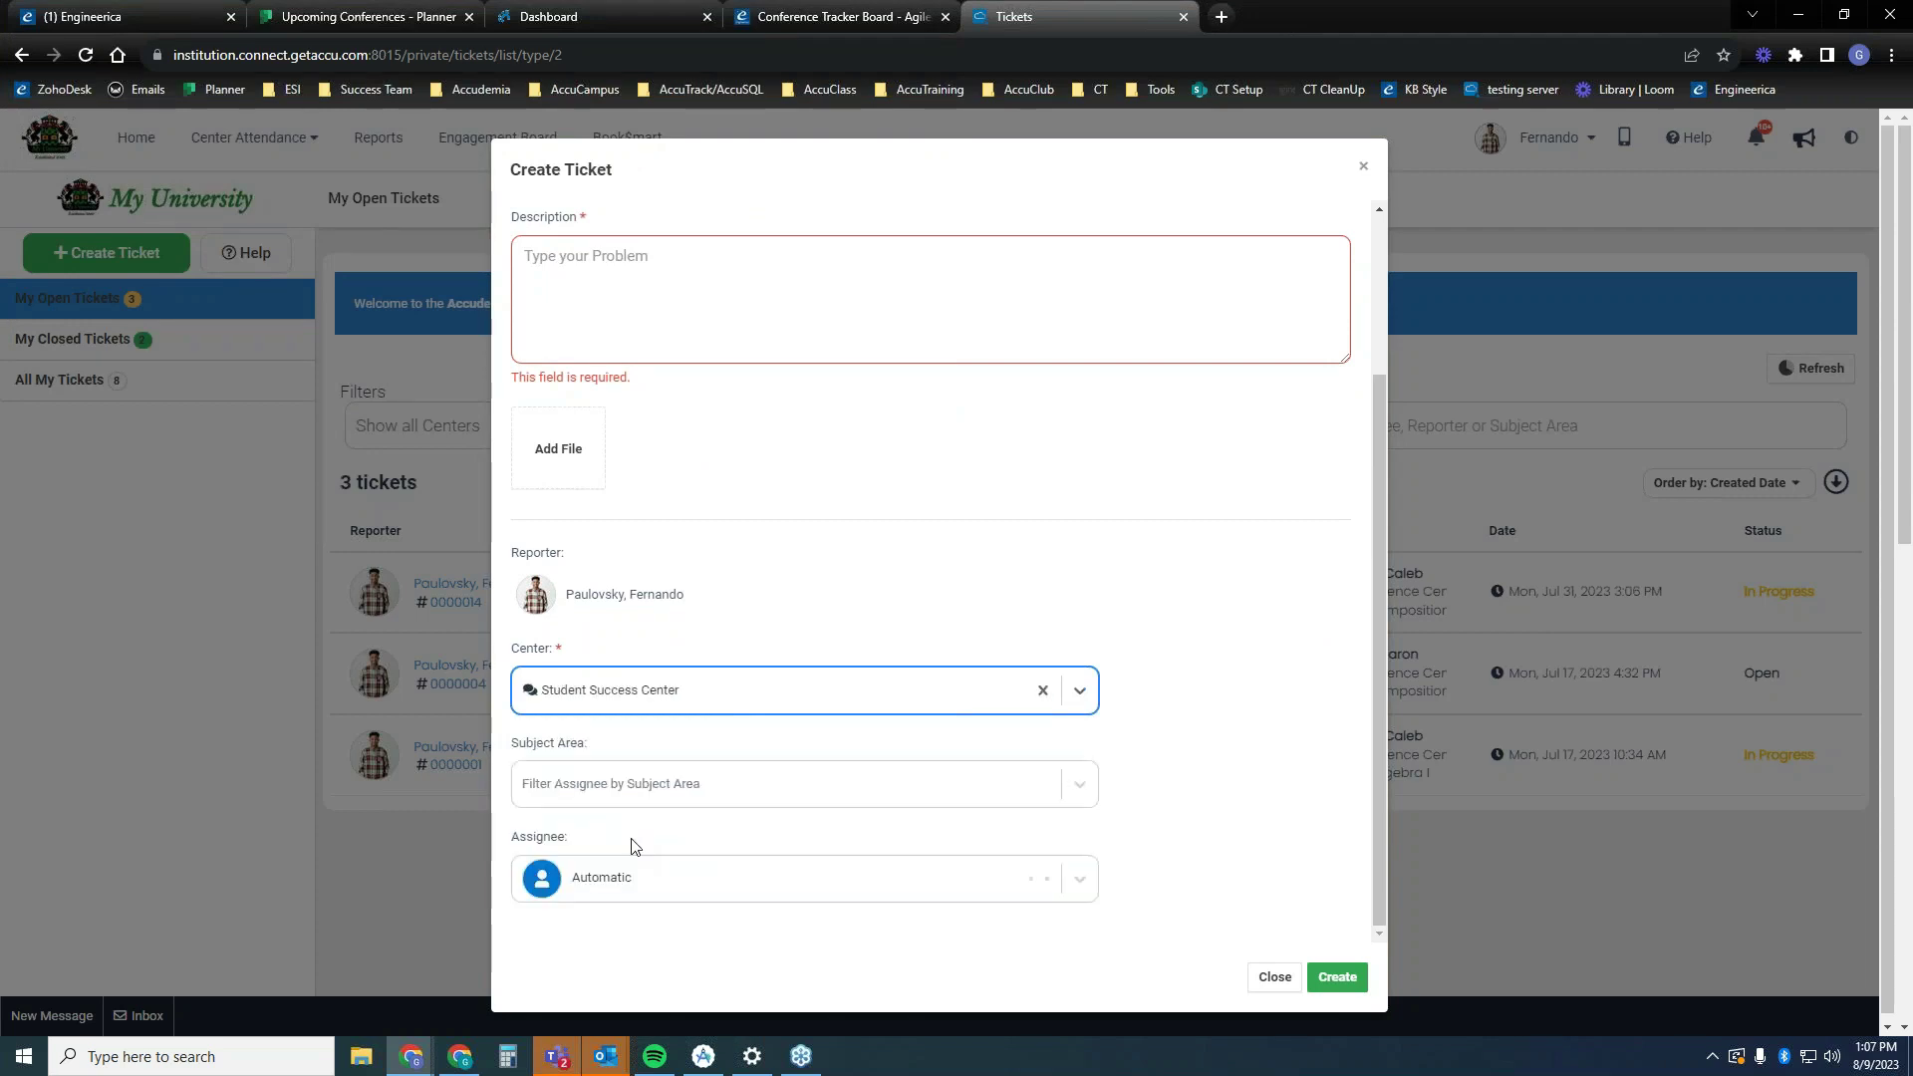
{"action": "left_click", "coordinate": [637, 695]}
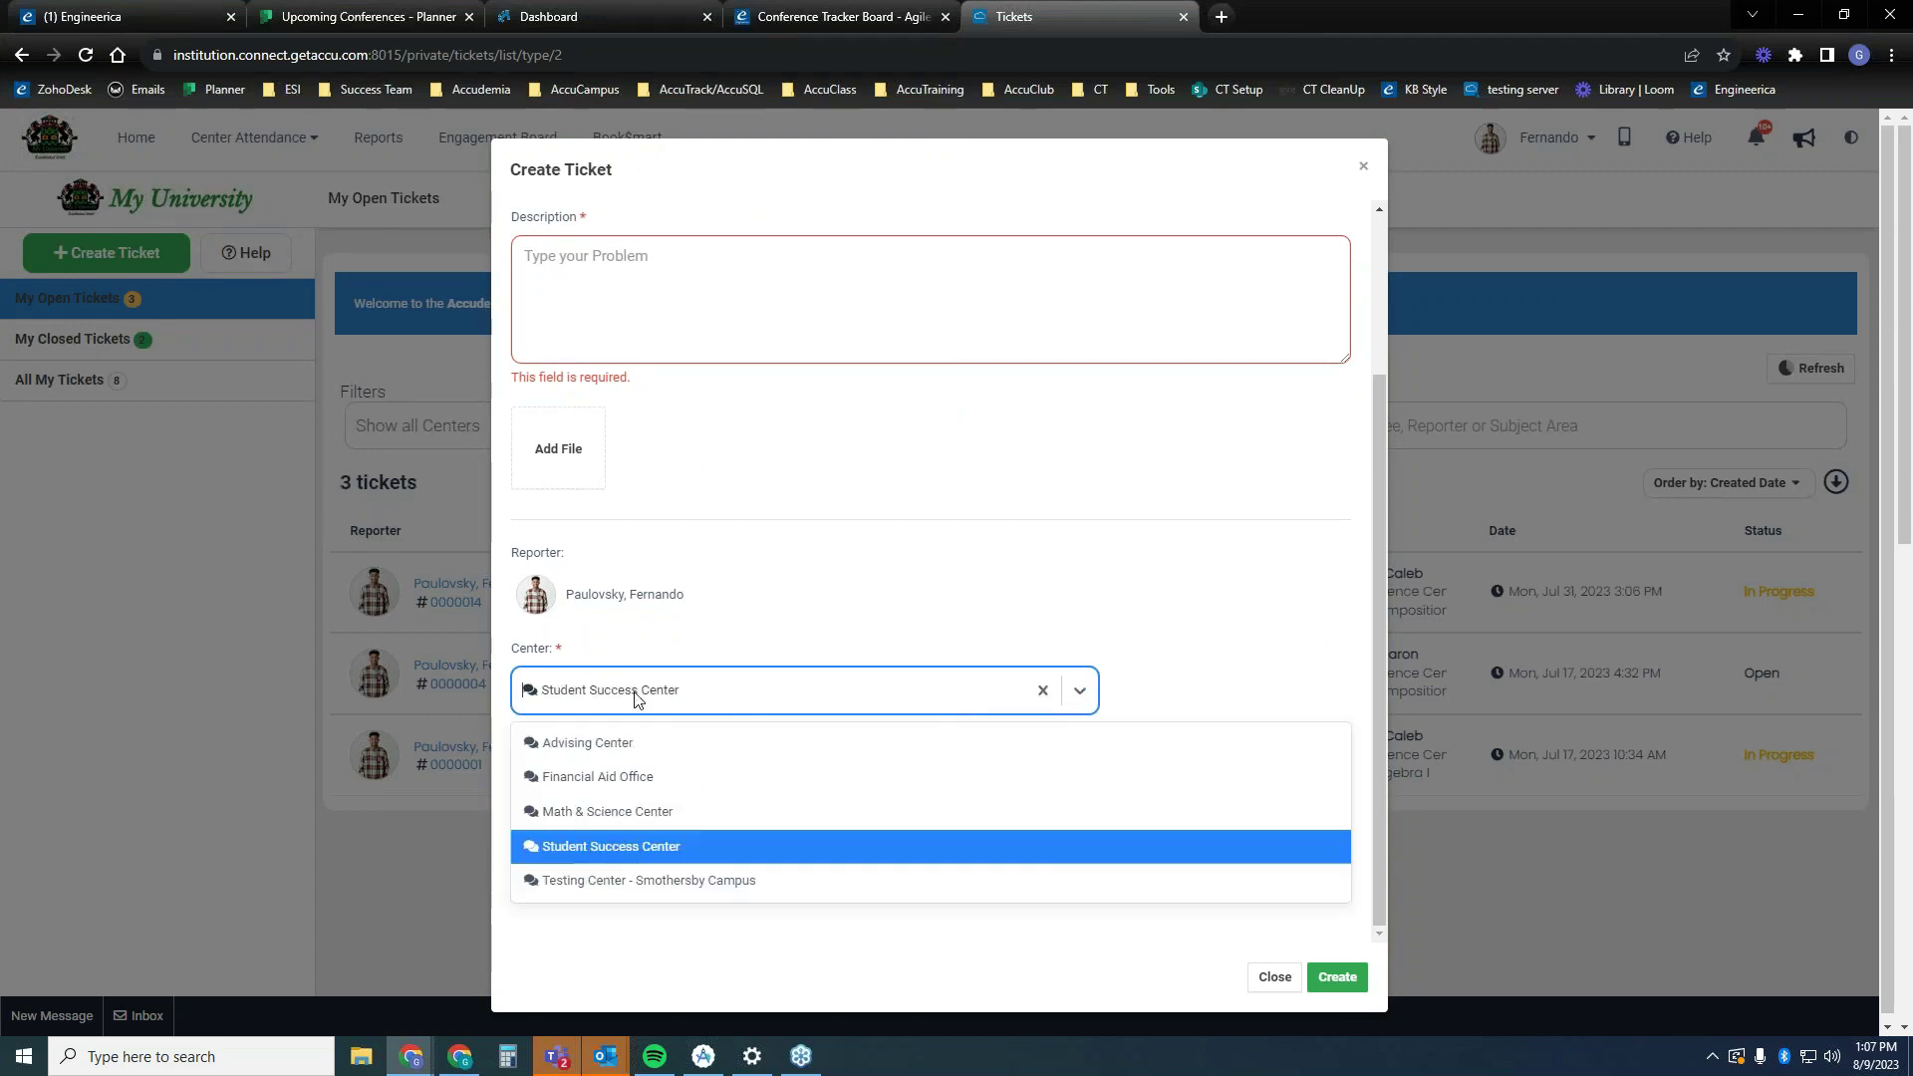
{"action": "left_click", "coordinate": [676, 811]}
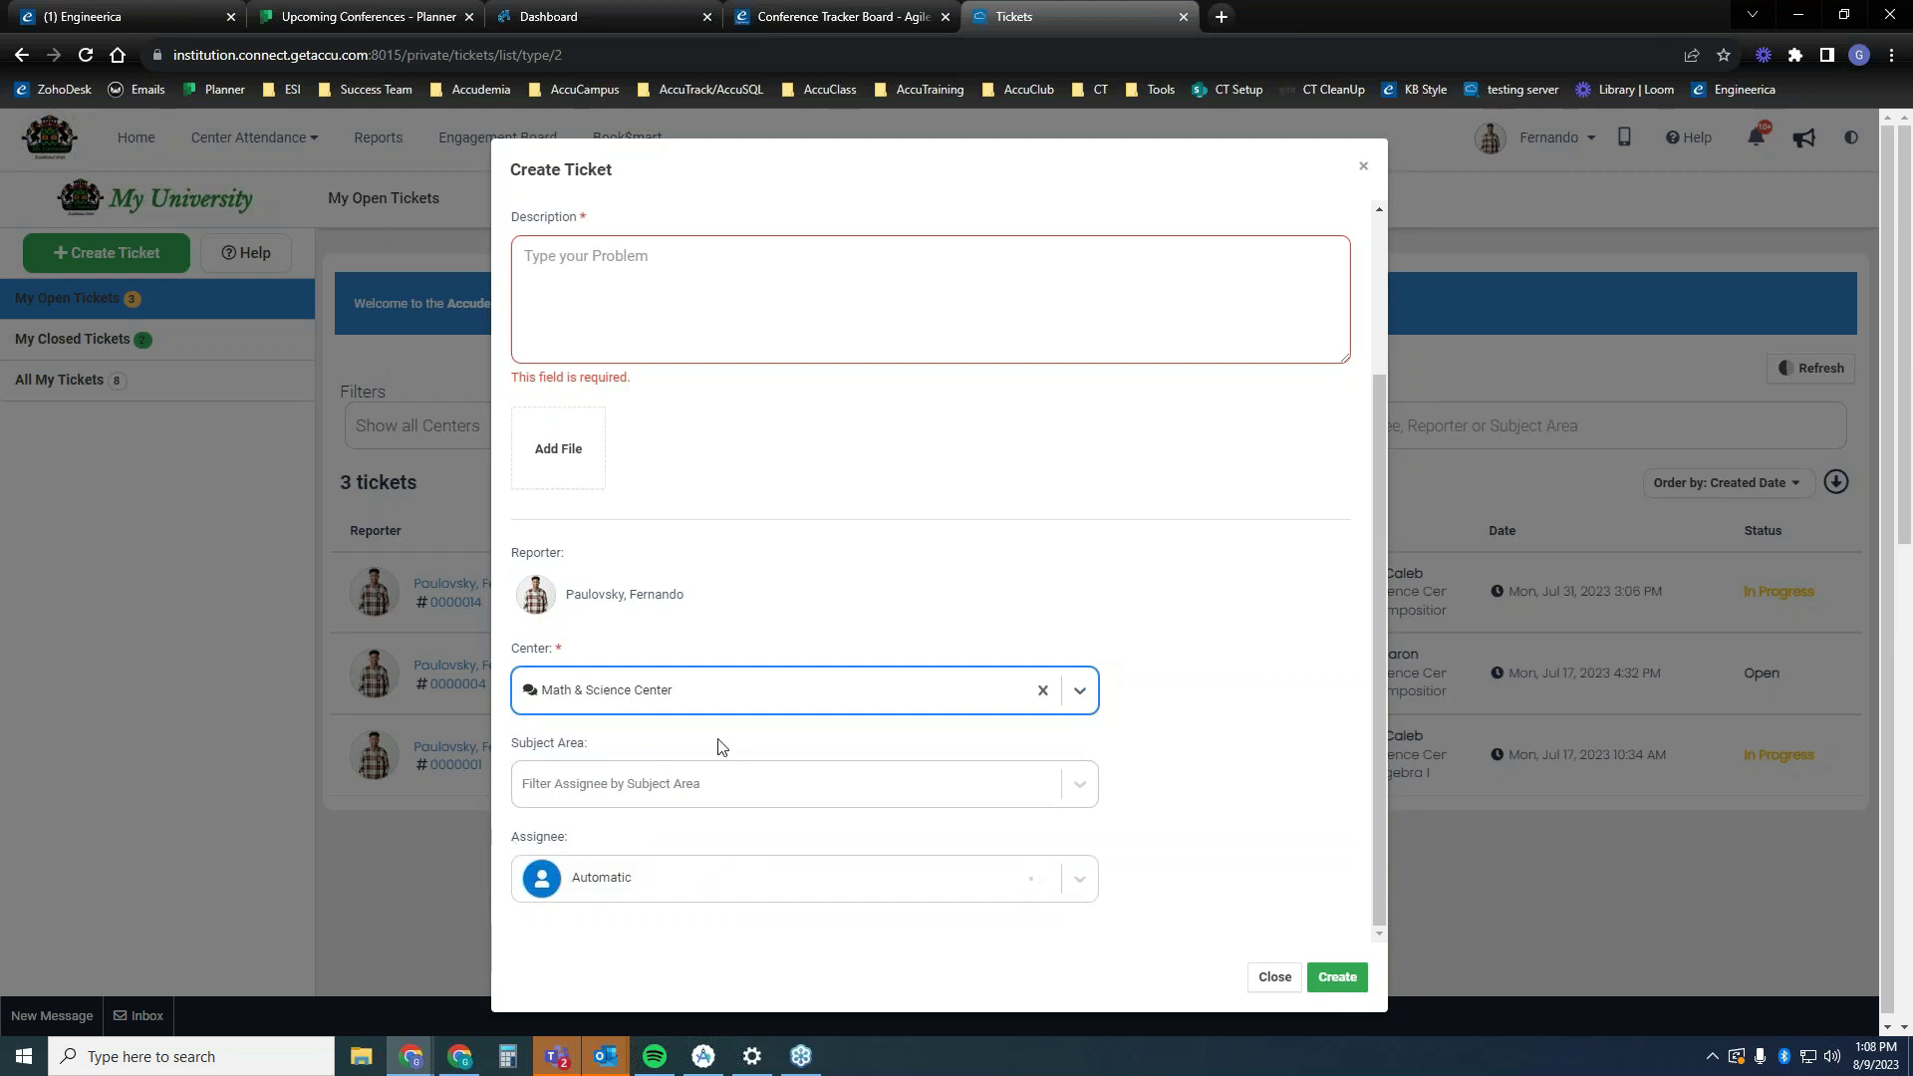
{"action": "left_click", "coordinate": [703, 790]}
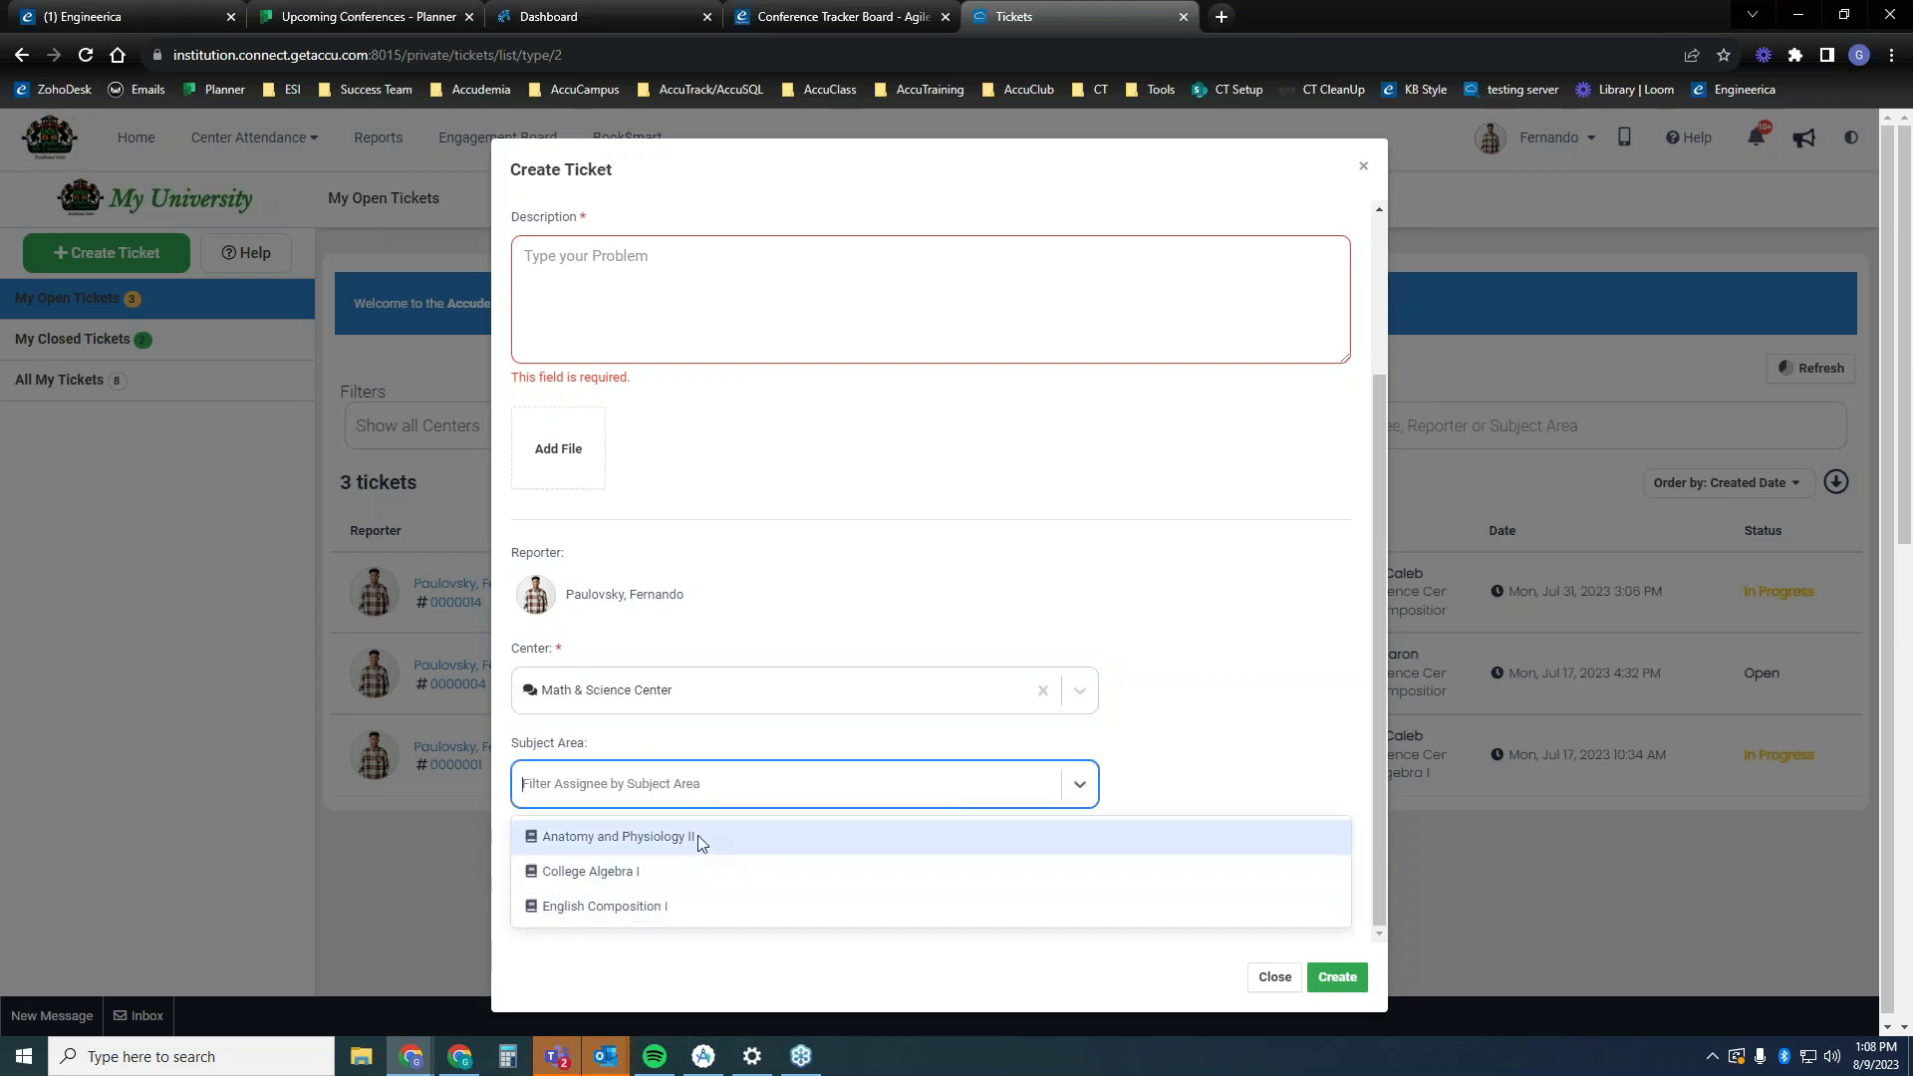
{"action": "left_click", "coordinate": [695, 906]}
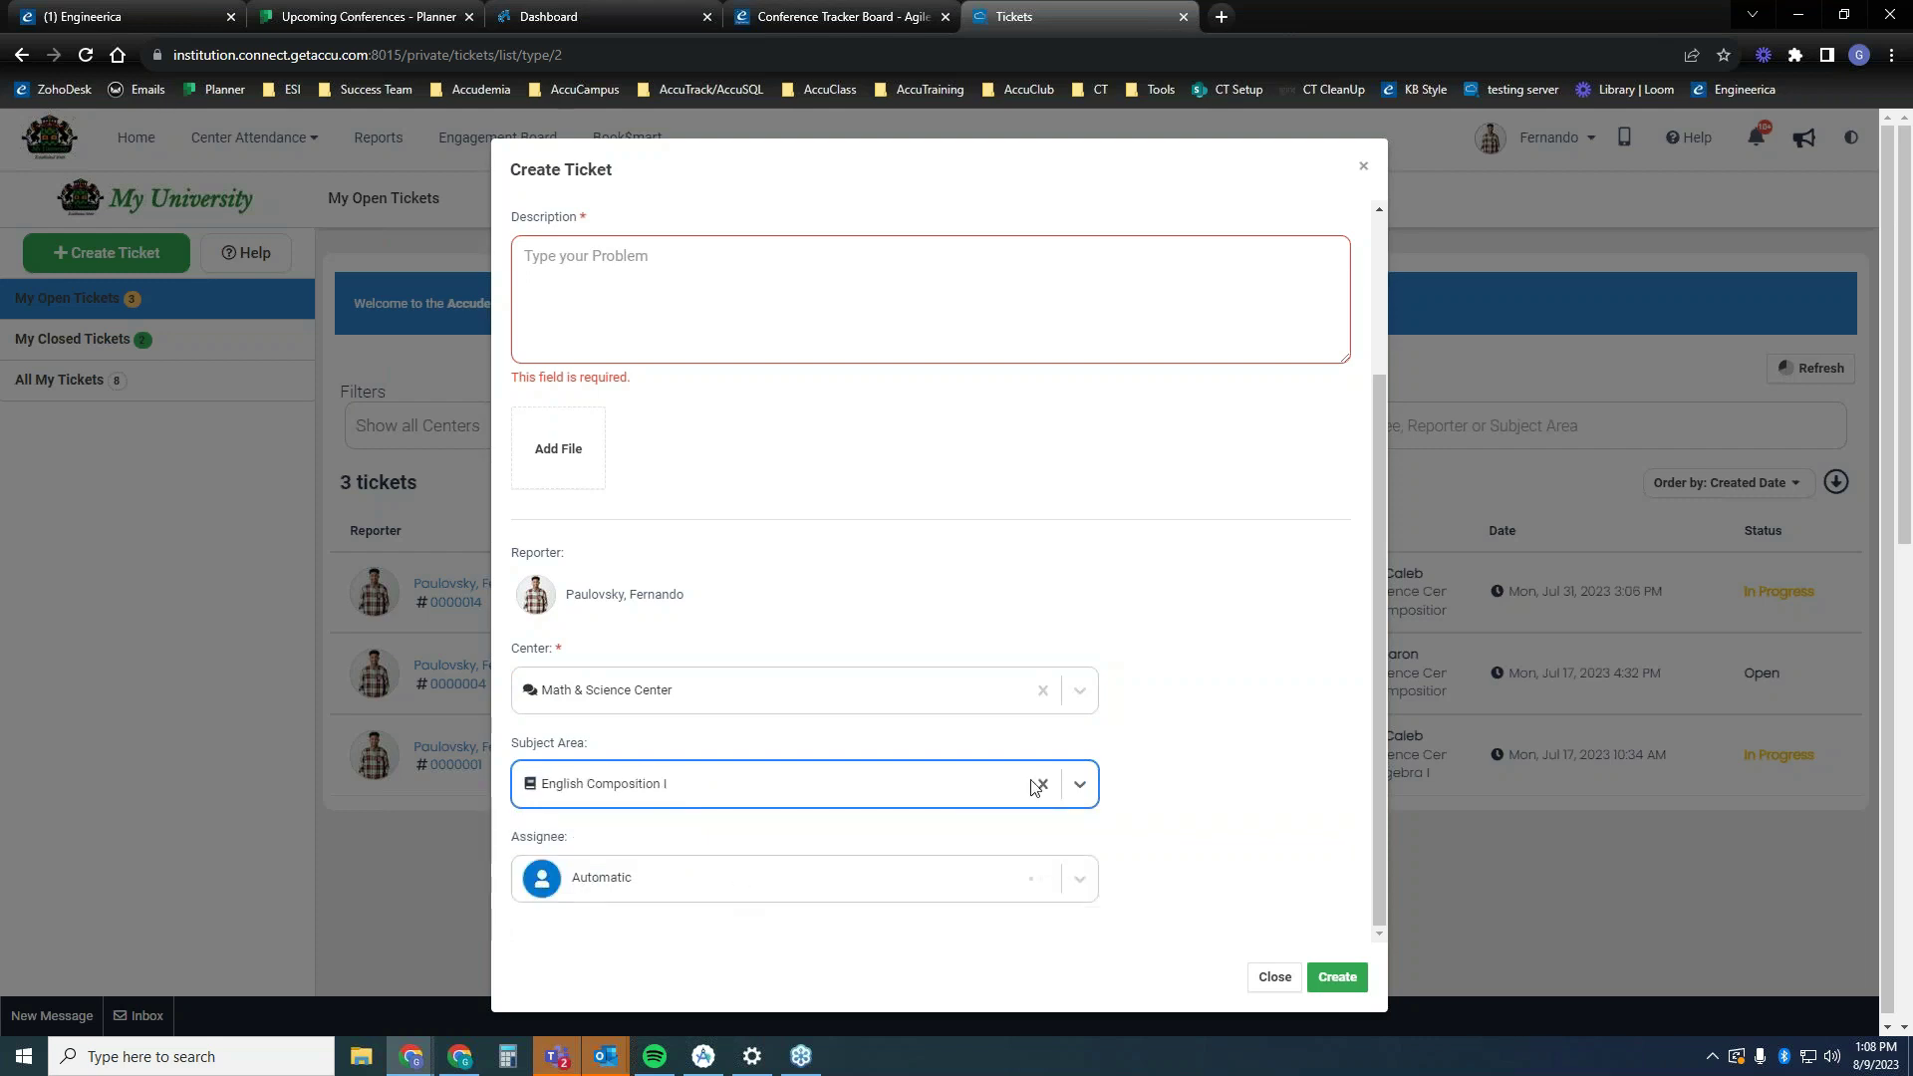
{"action": "scroll", "coordinate": [1285, 412], "scroll_direction": "up", "scroll_amount": 2}
{"action": "scroll", "coordinate": [1285, 413], "scroll_direction": "up", "scroll_amount": 1}
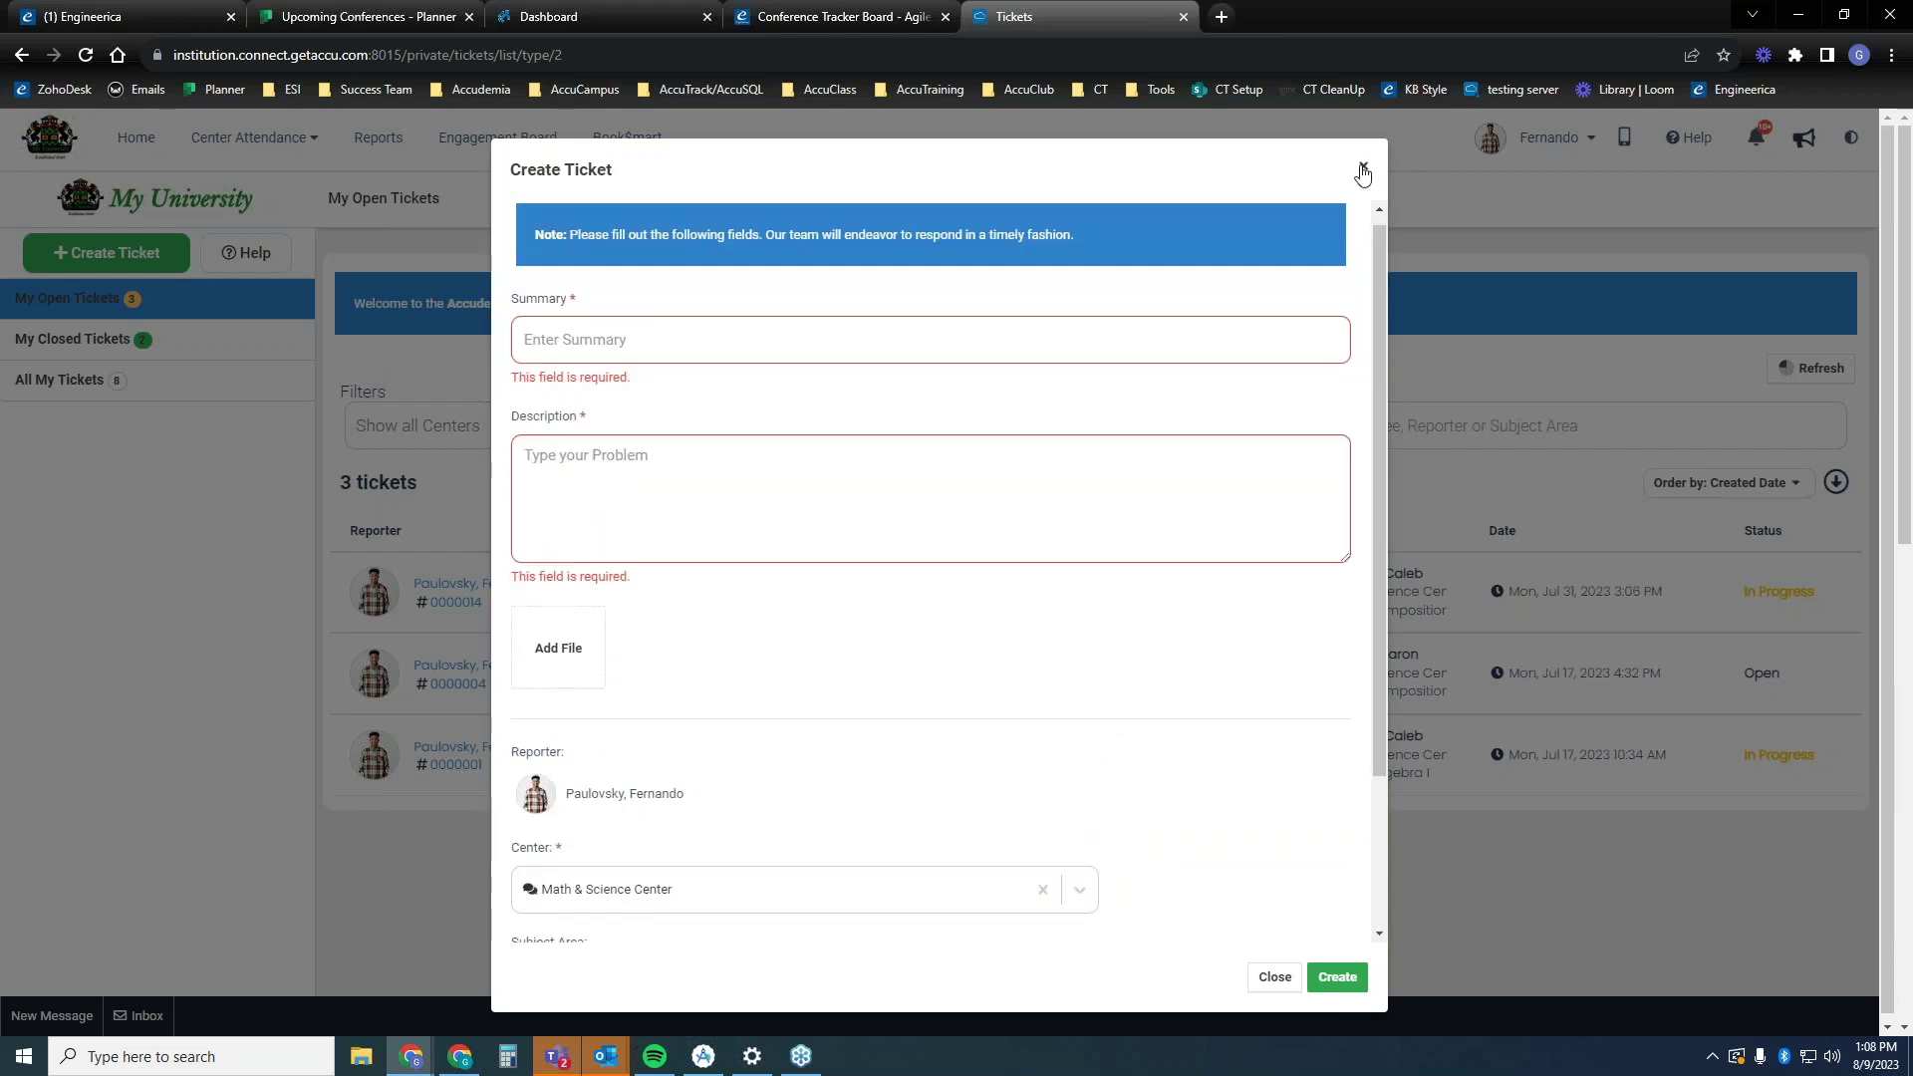
{"action": "left_click", "coordinate": [1362, 166]}
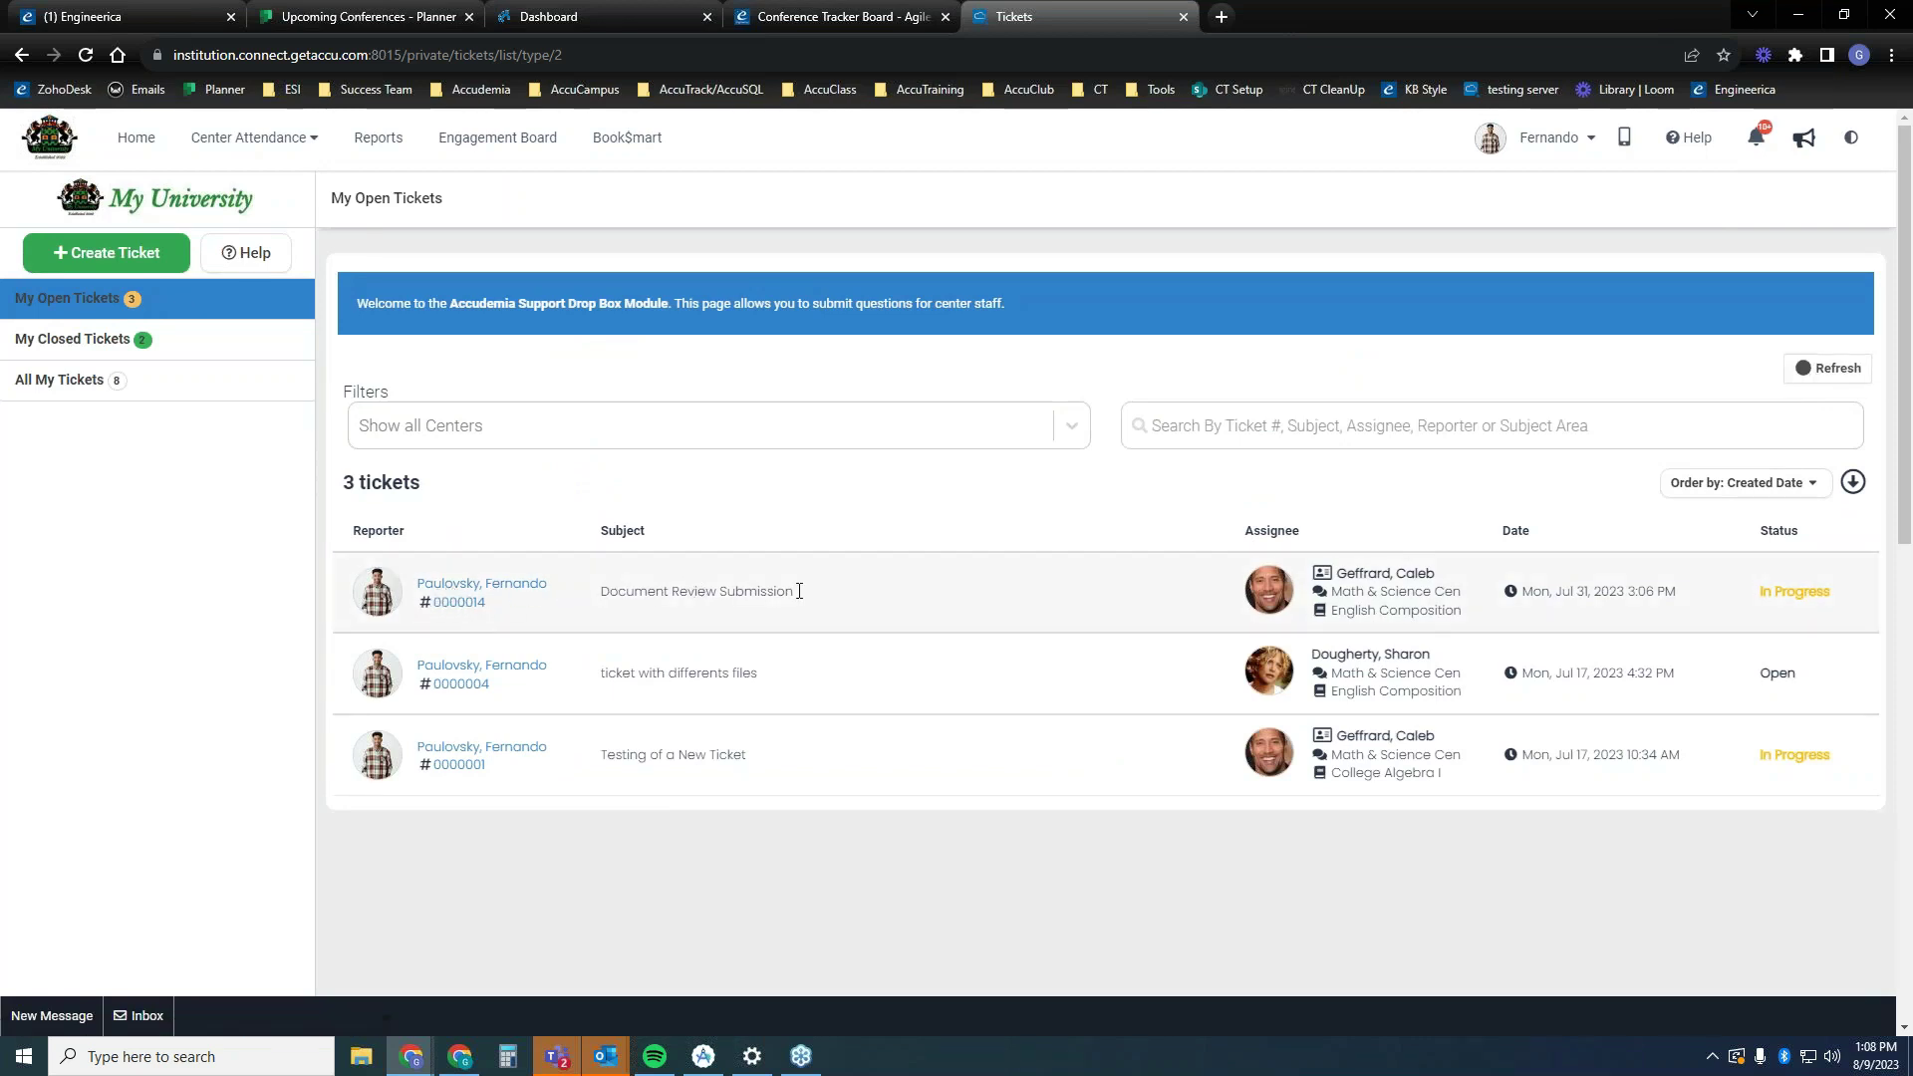
- Open the Document Review Submission ticket, examine its title, details and status-change activity, and close it
{"action": "left_click", "coordinate": [458, 595]}
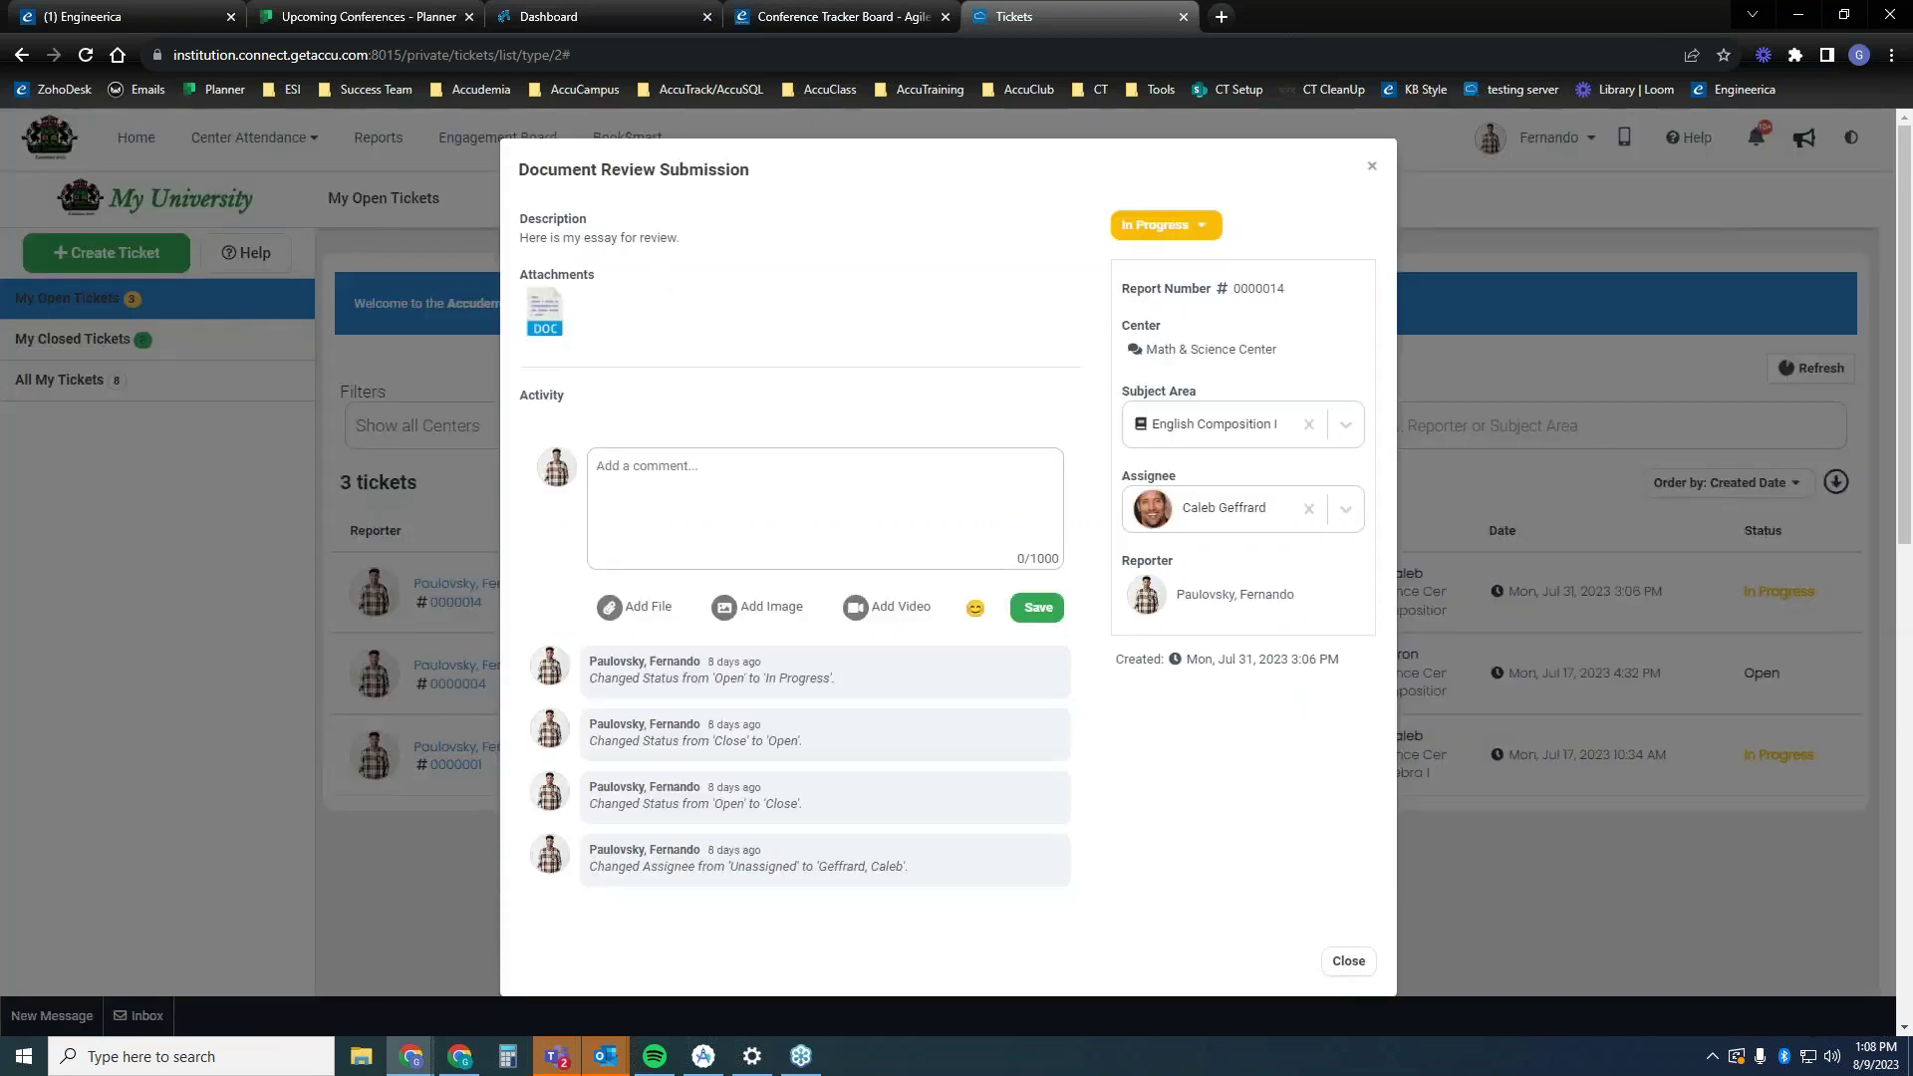
{"action": "left_click_drag", "start_coordinate": [571, 169], "coordinate": [752, 169]}
{"action": "left_click", "coordinate": [827, 213]}
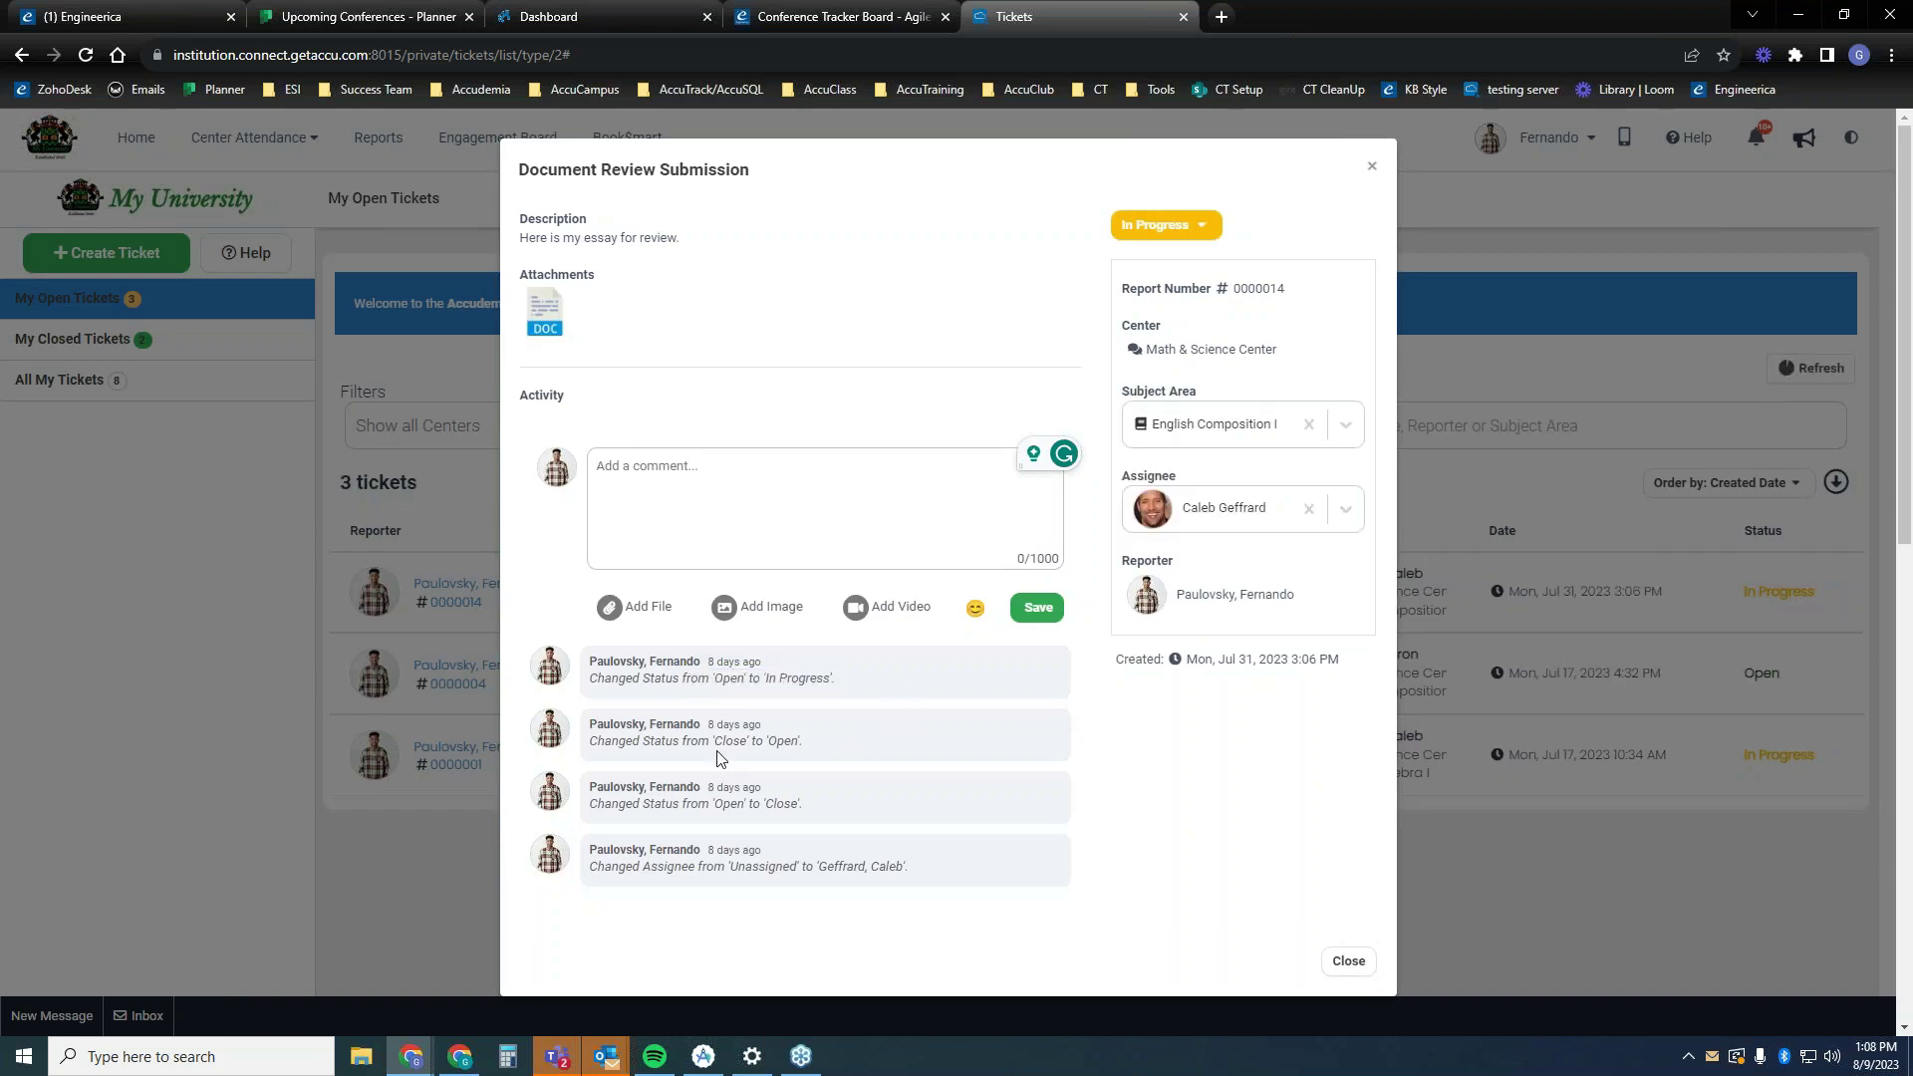
{"action": "left_click_drag", "start_coordinate": [715, 741], "coordinate": [803, 742]}
{"action": "left_click", "coordinate": [1094, 475]}
{"action": "left_click", "coordinate": [1372, 167]}
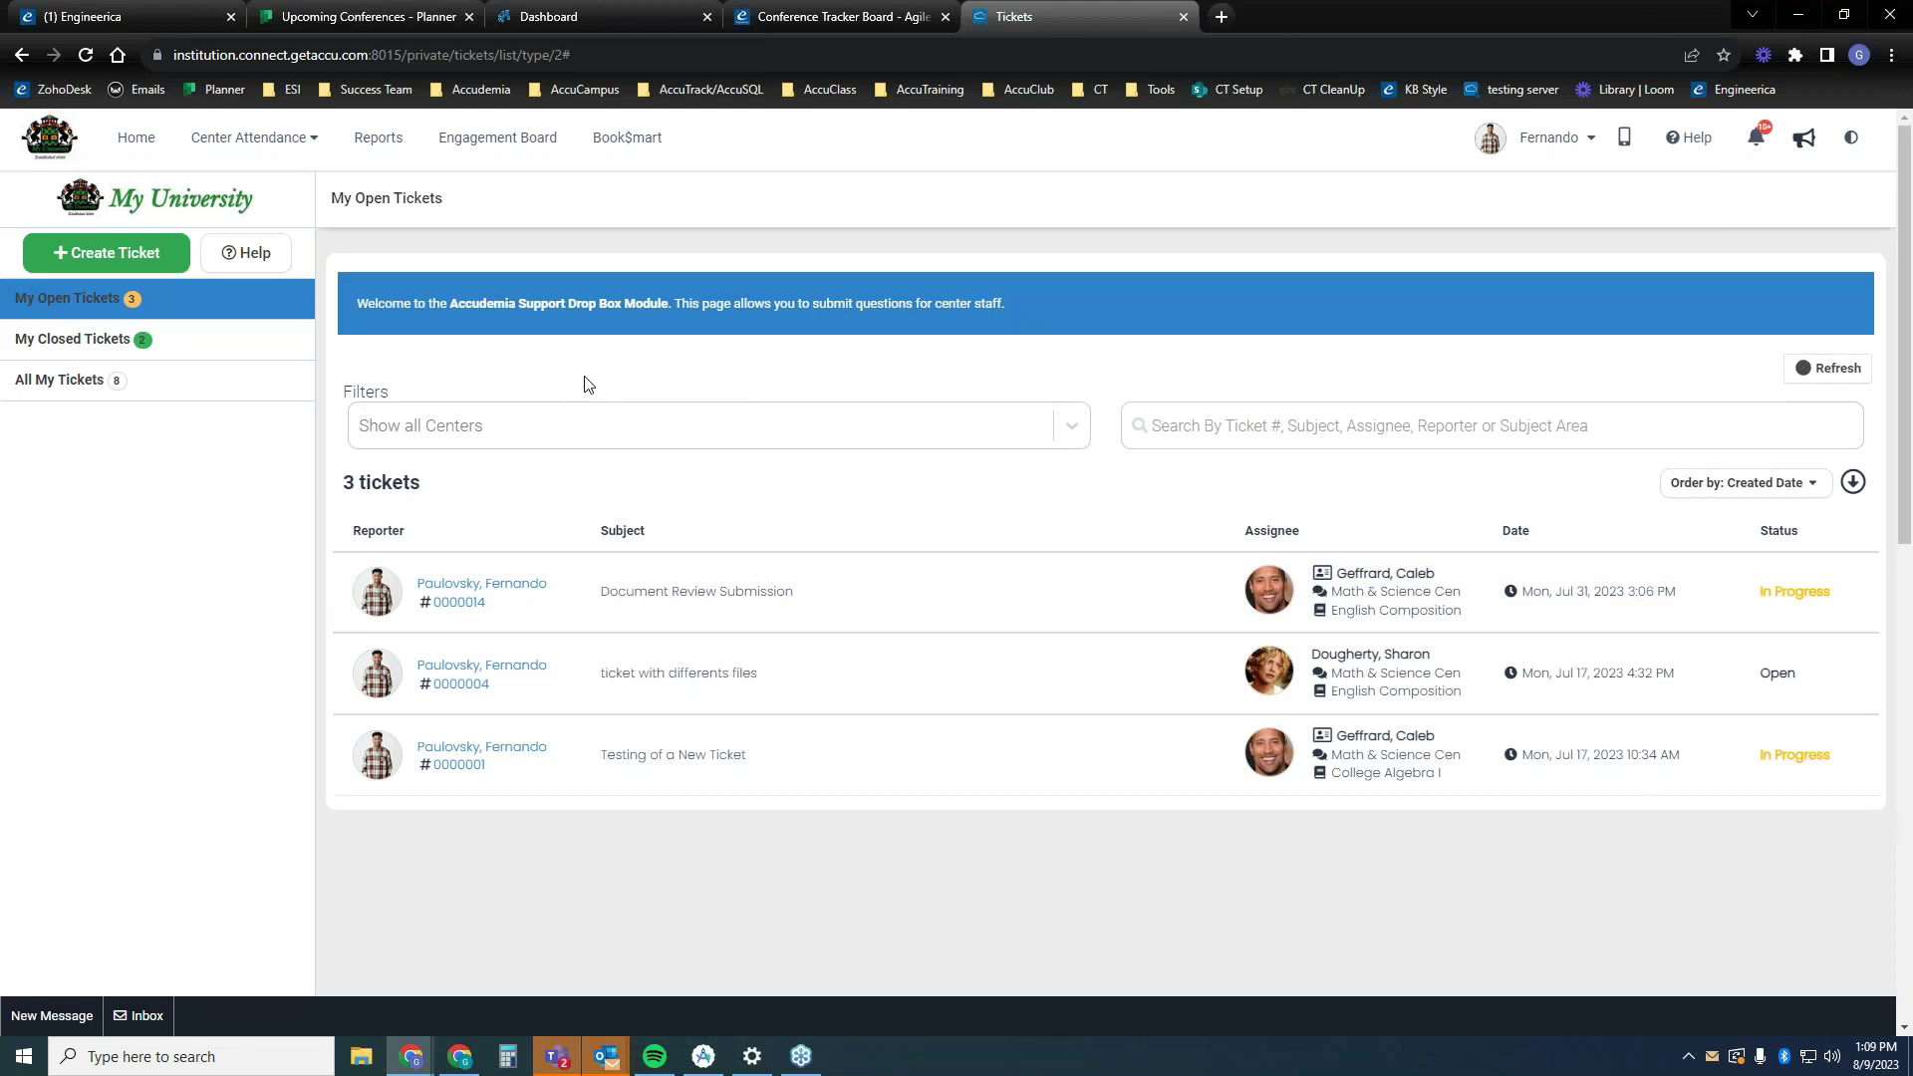
- Log out of the student account and sign in with the administrator account
{"action": "left_click", "coordinate": [1575, 141]}
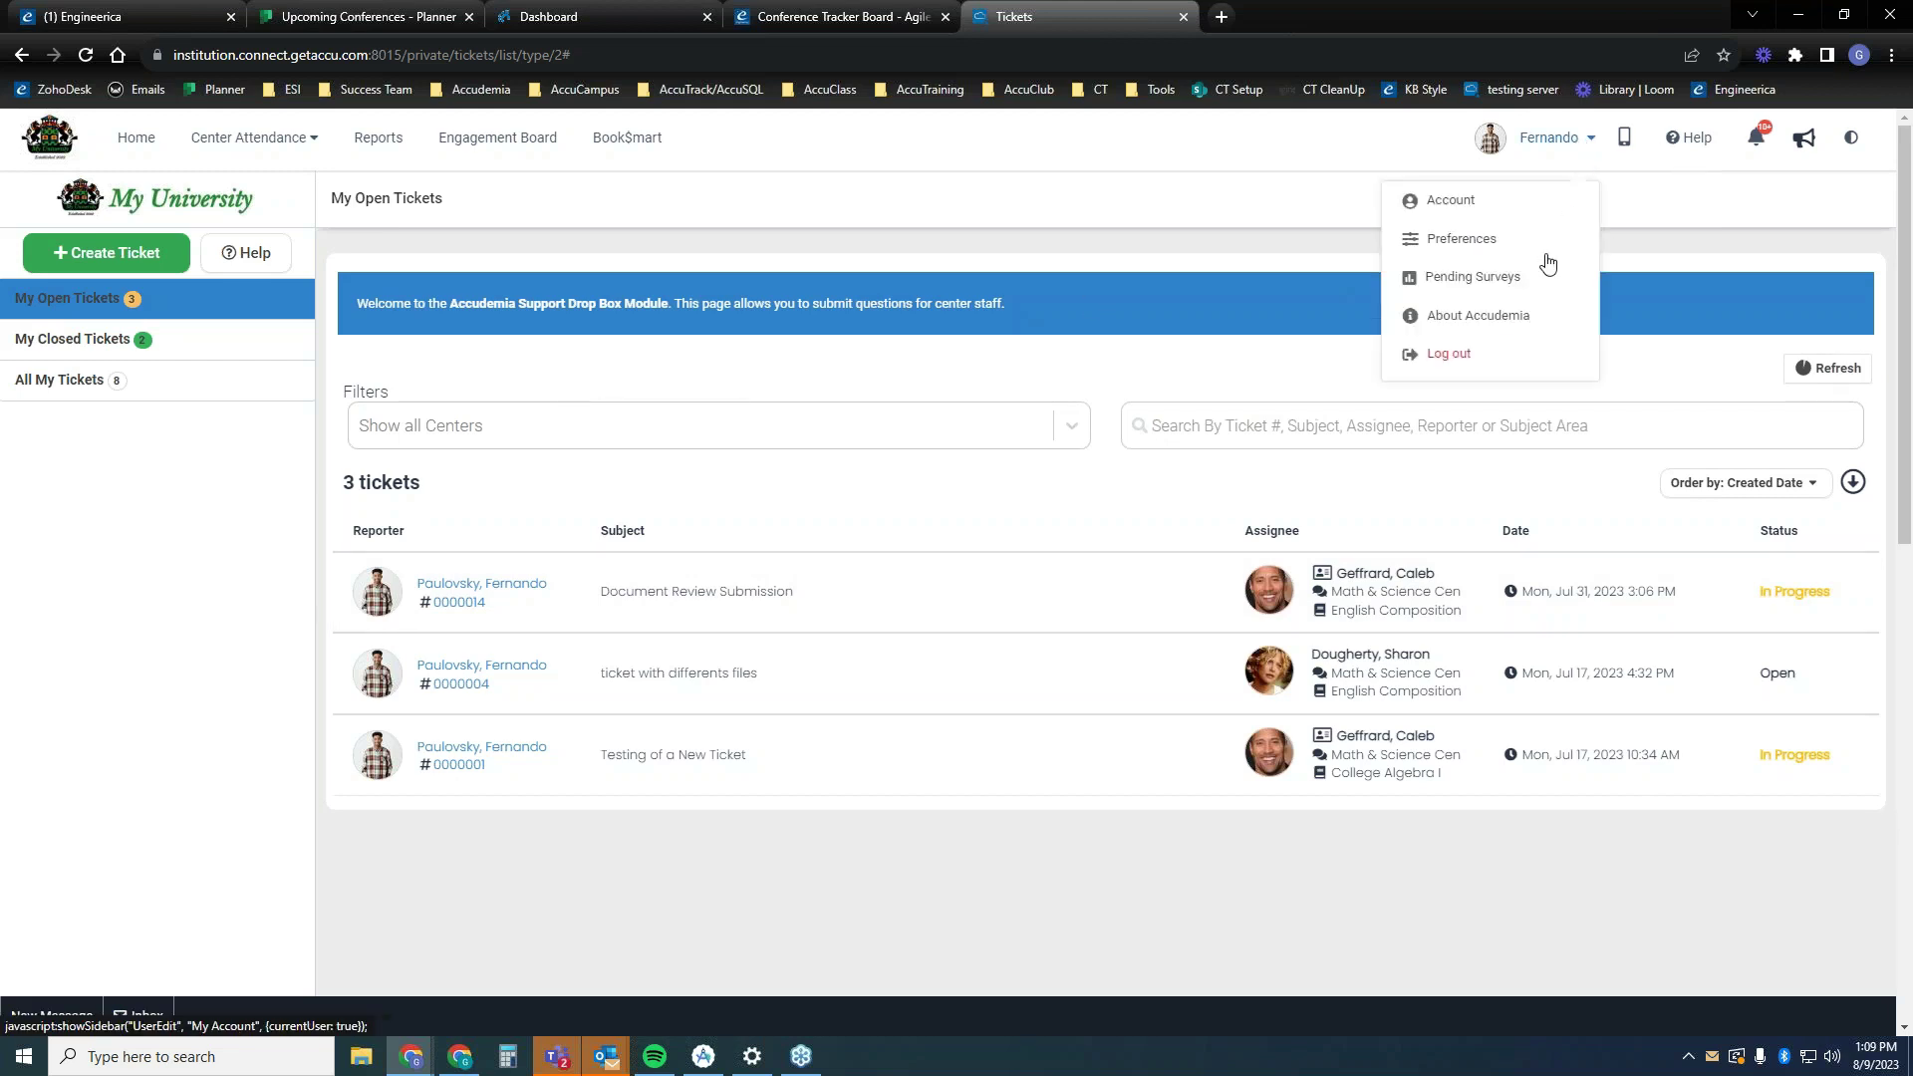
{"action": "left_click", "coordinate": [1448, 353]}
{"action": "left_click", "coordinate": [1285, 429]}
{"action": "left_click", "coordinate": [1296, 570]}
{"action": "left_click", "coordinate": [1415, 579]}
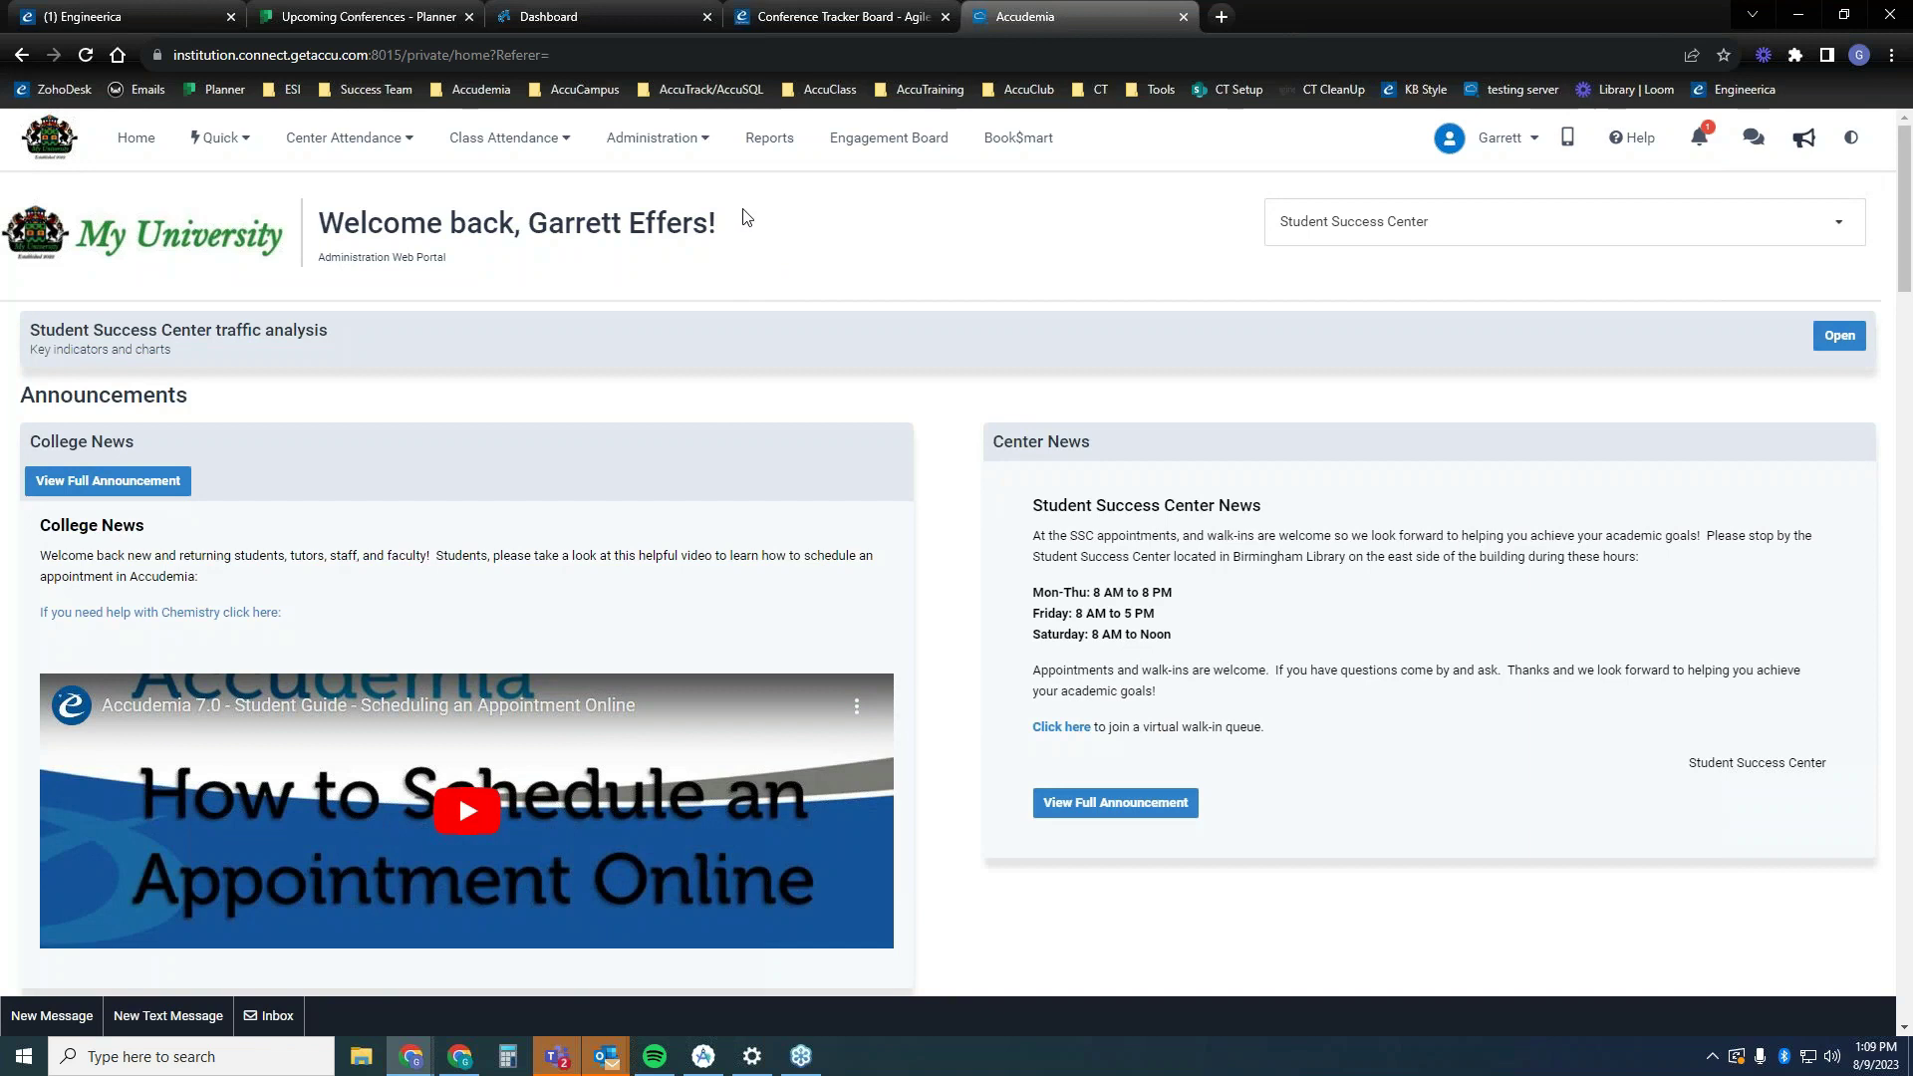
- Open the Support Drop Box and examine the unassigned tickets, my open tickets and the expanded College Tickets categories
{"action": "left_click", "coordinate": [371, 138]}
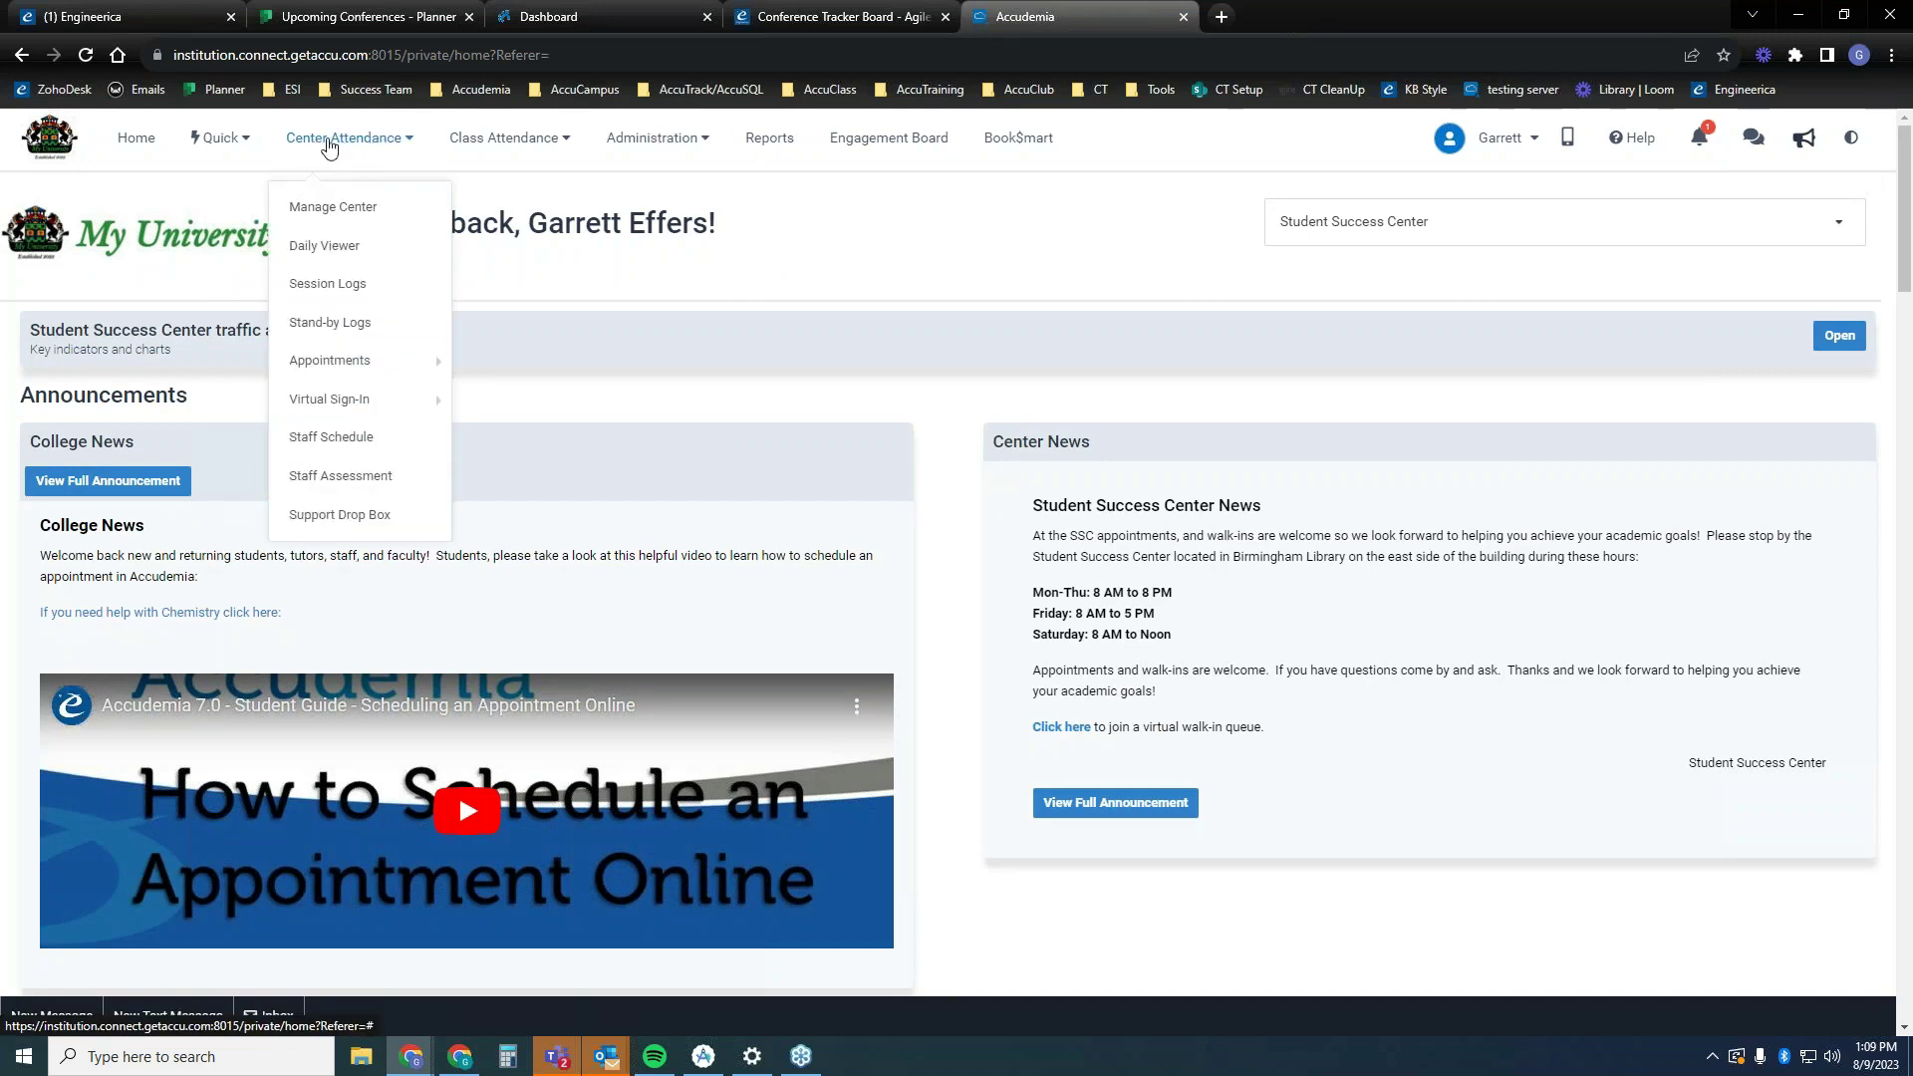
{"action": "left_click", "coordinate": [346, 515]}
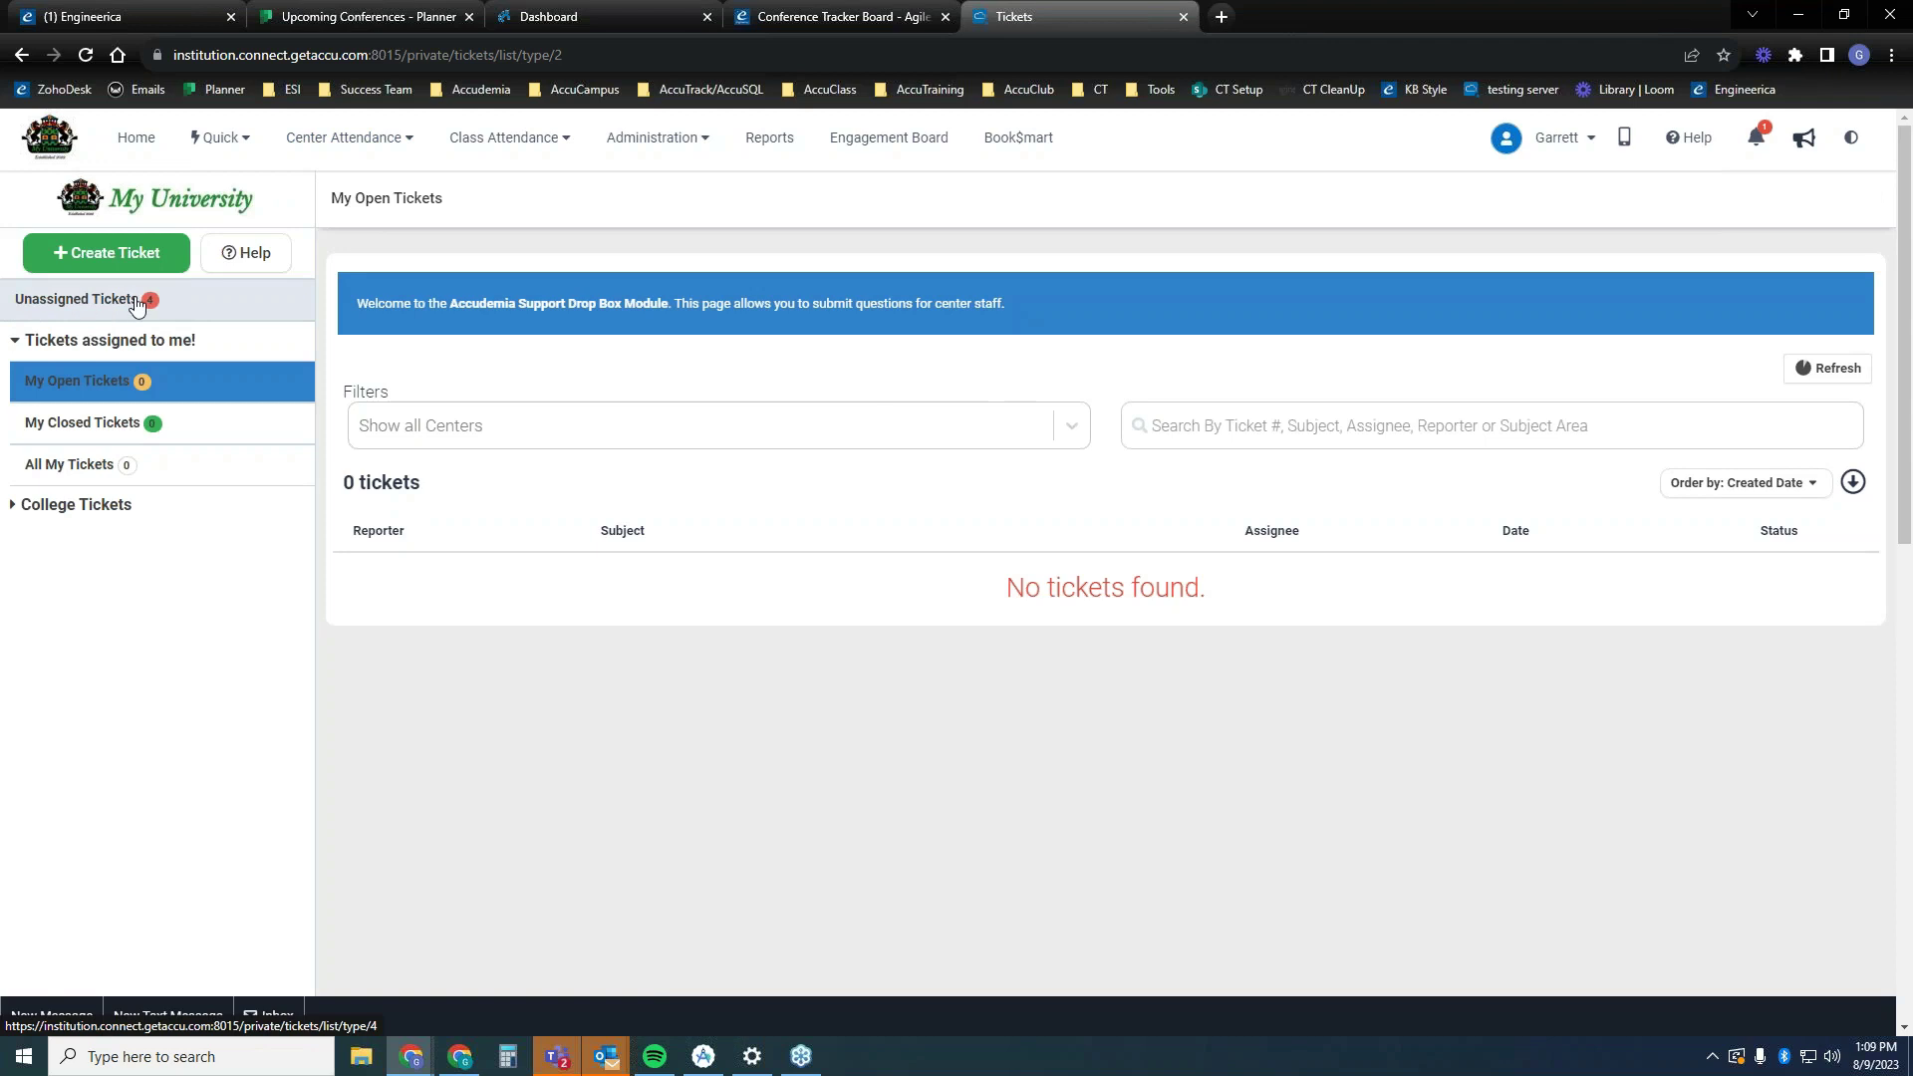
{"action": "left_click", "coordinate": [257, 313]}
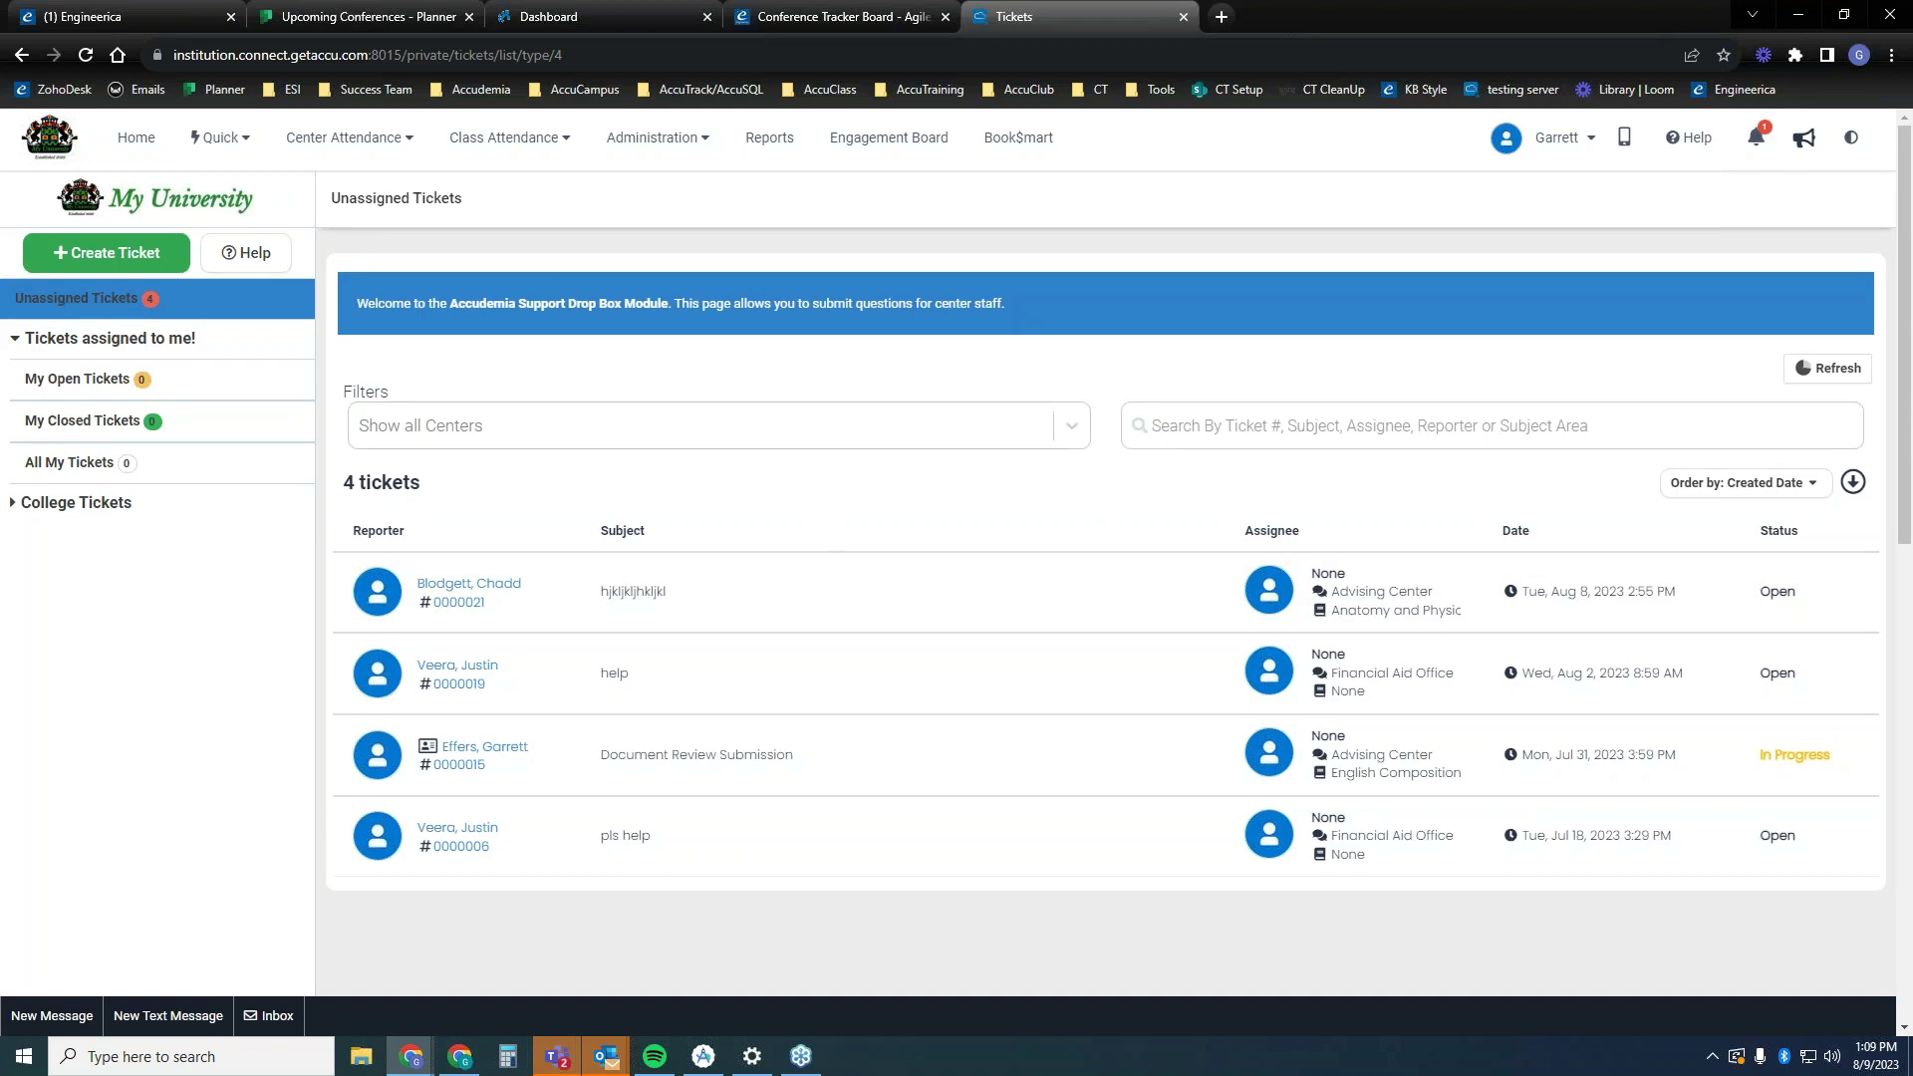
{"action": "left_click", "coordinate": [116, 388]}
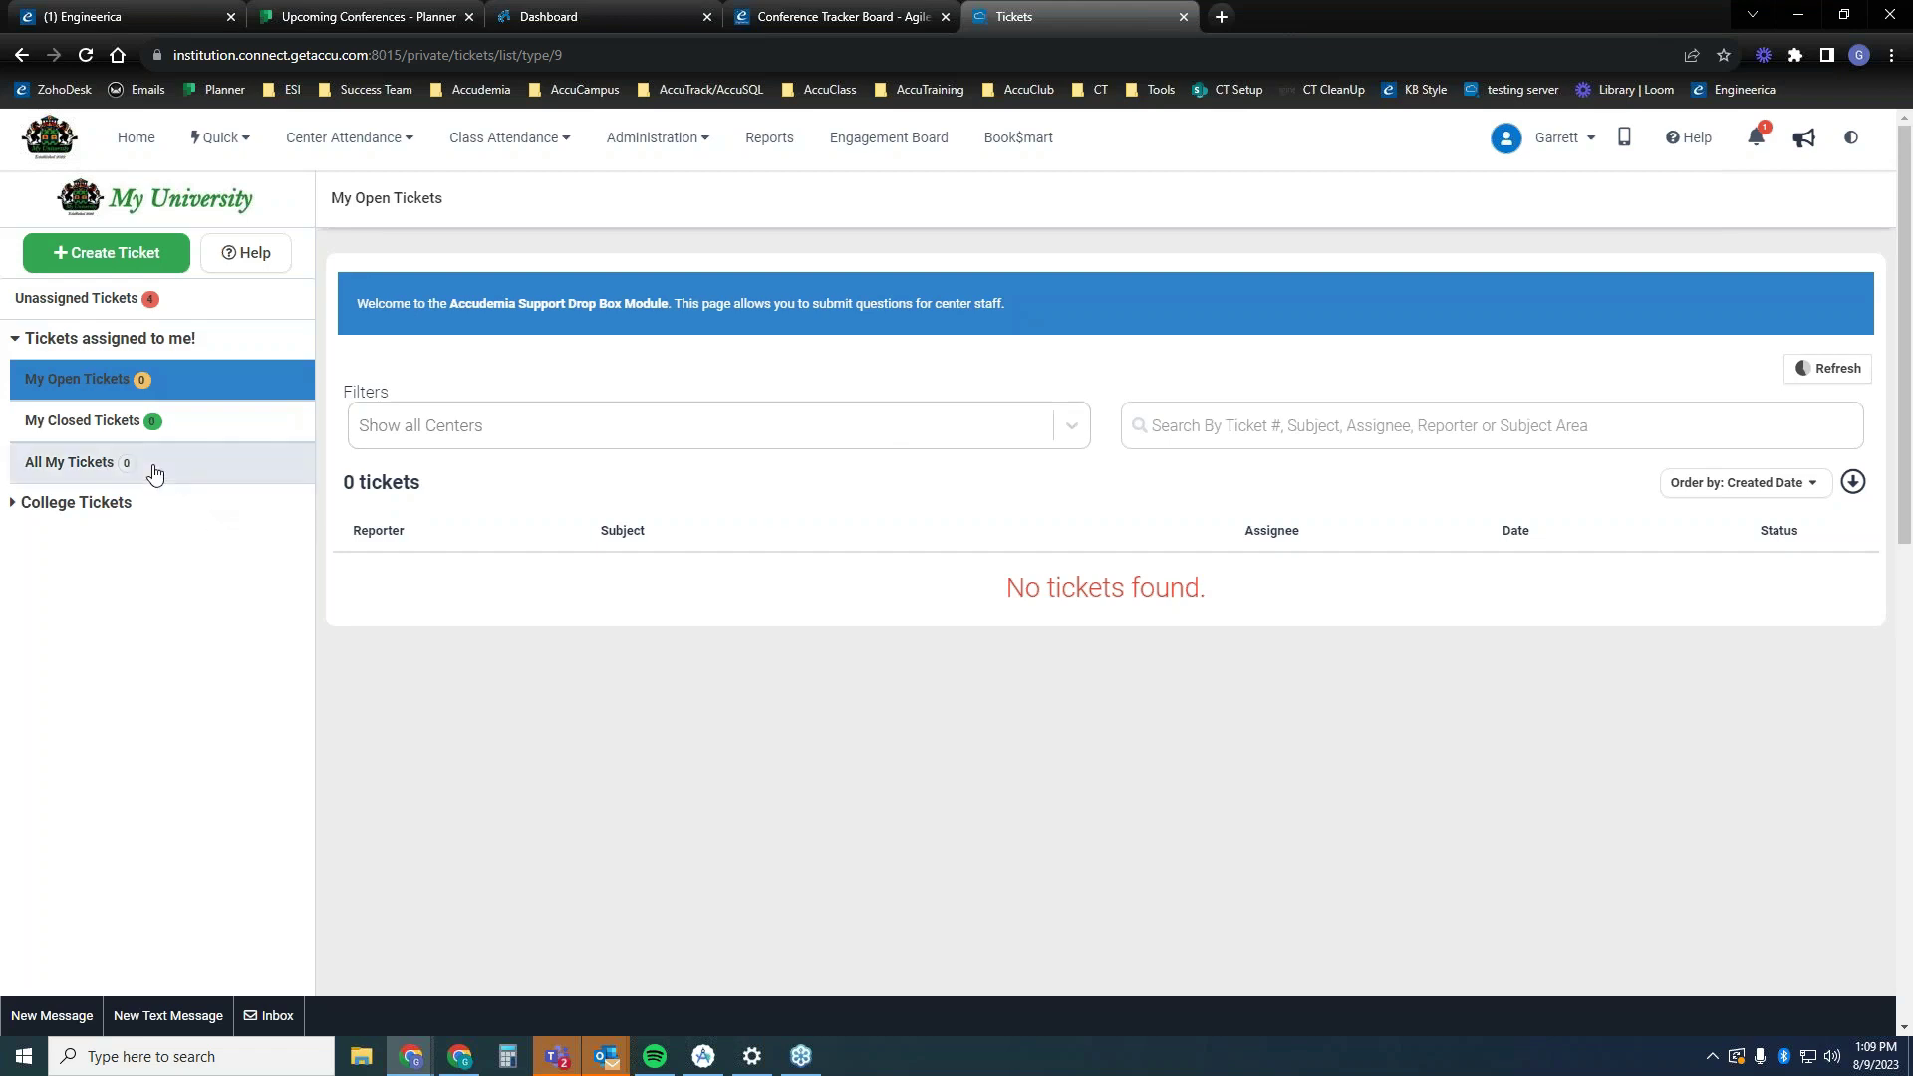
{"action": "left_click", "coordinate": [97, 508]}
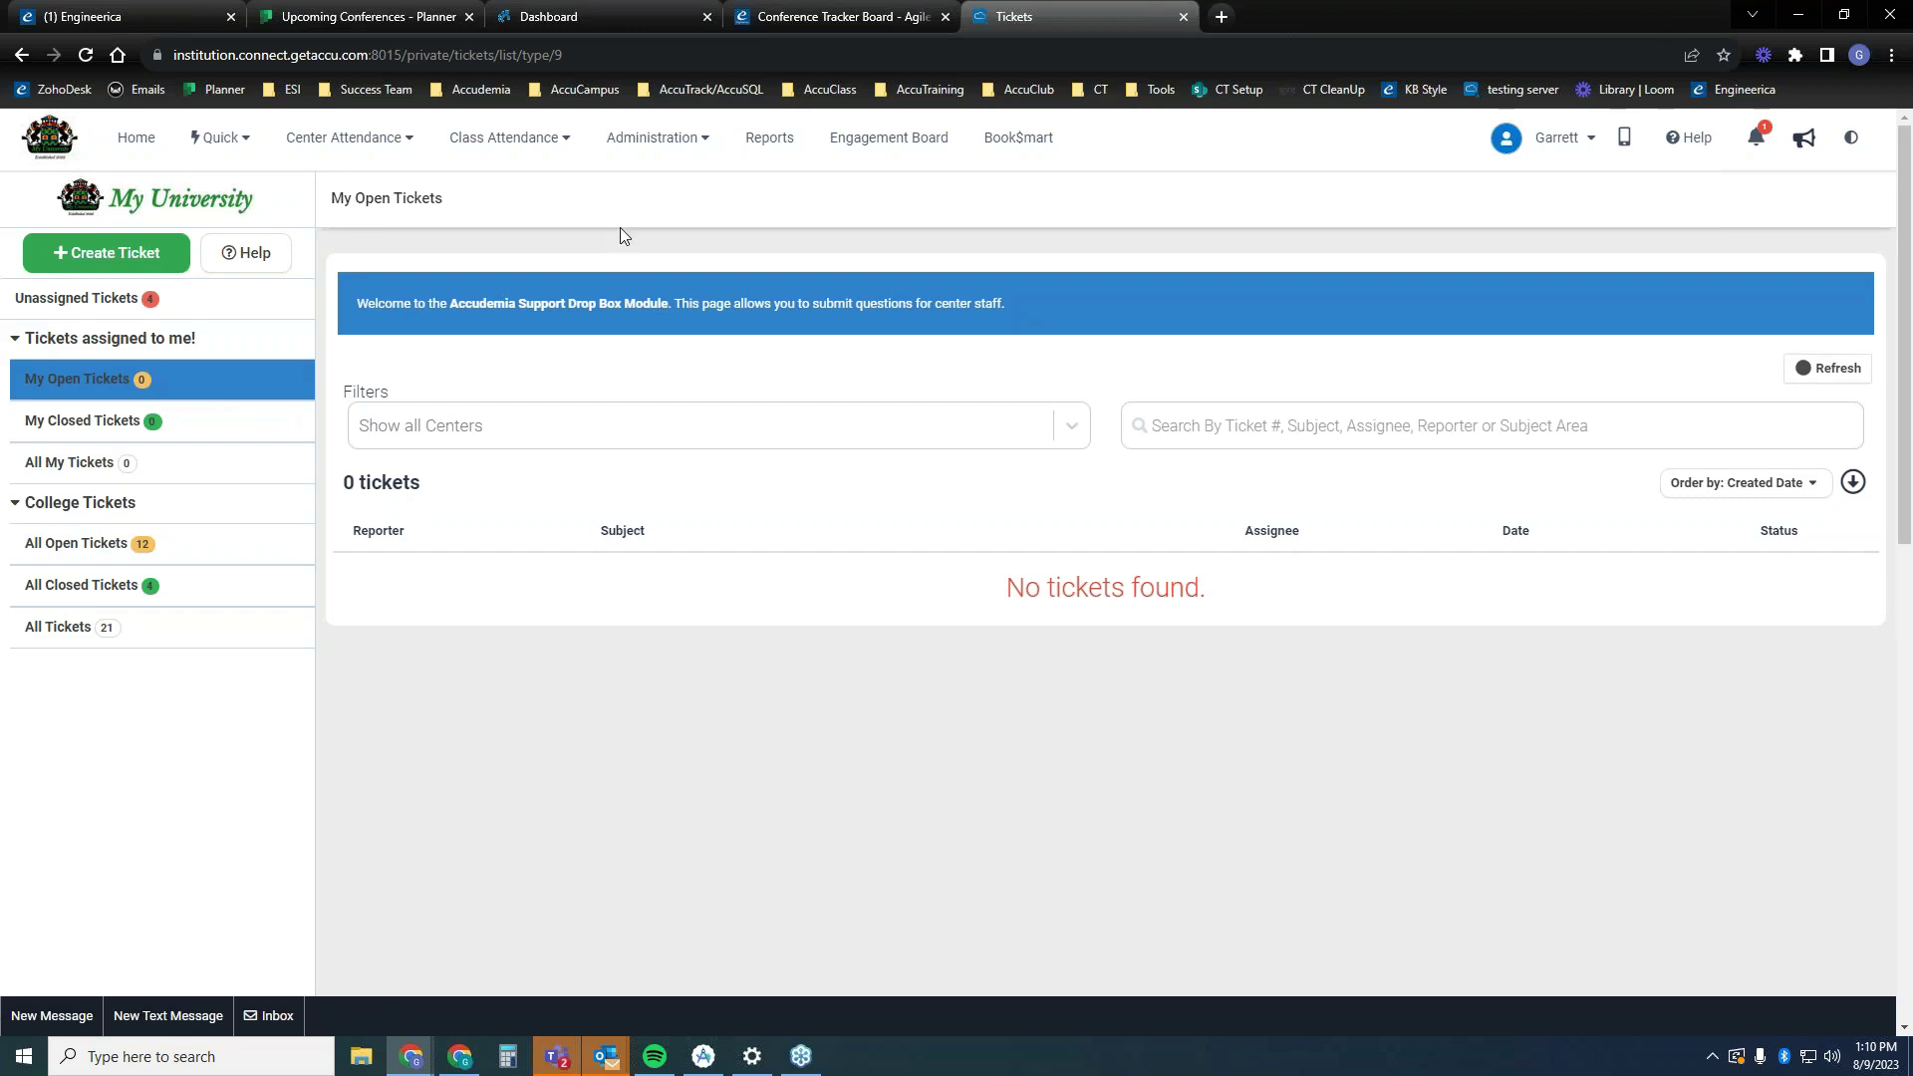
- Search the reports for "suppor" and open the Support Drop Box Tickets report configuration
{"action": "left_click", "coordinate": [770, 144]}
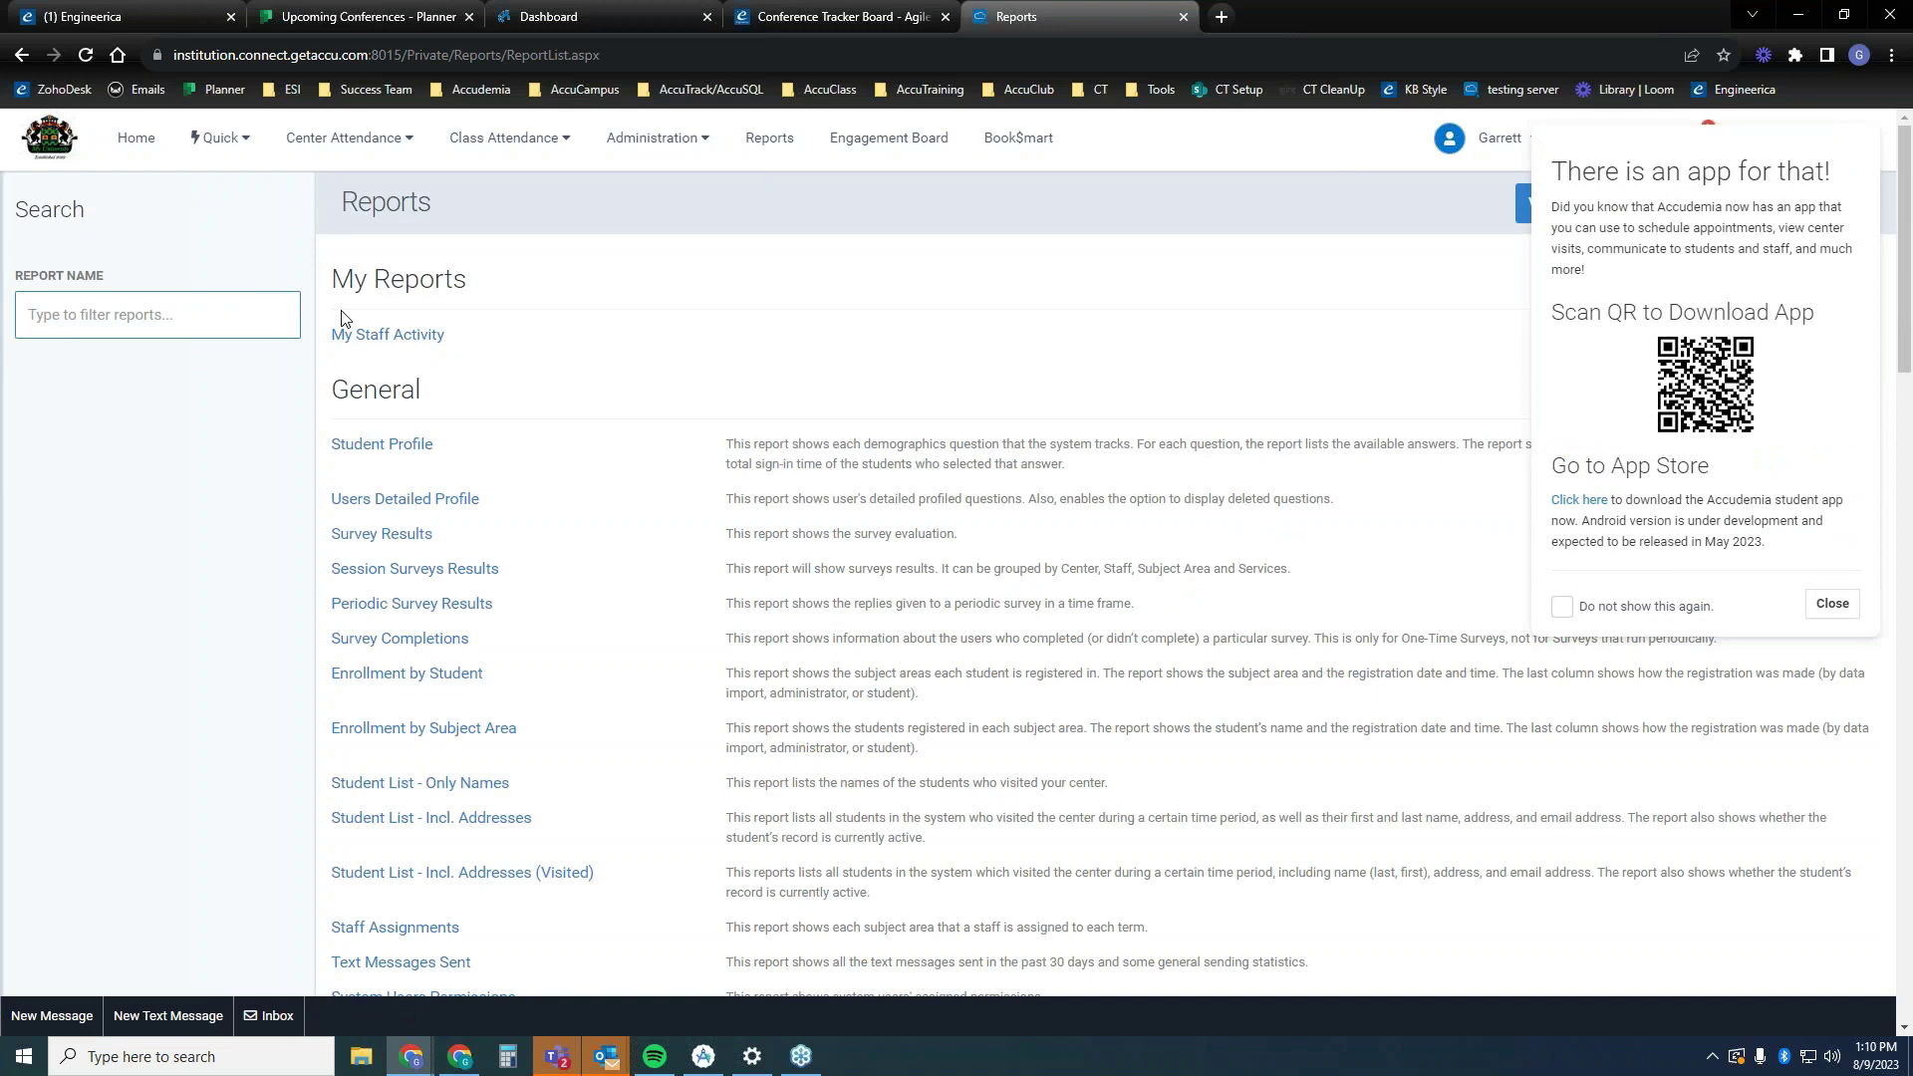
{"action": "type", "text": "stude"}
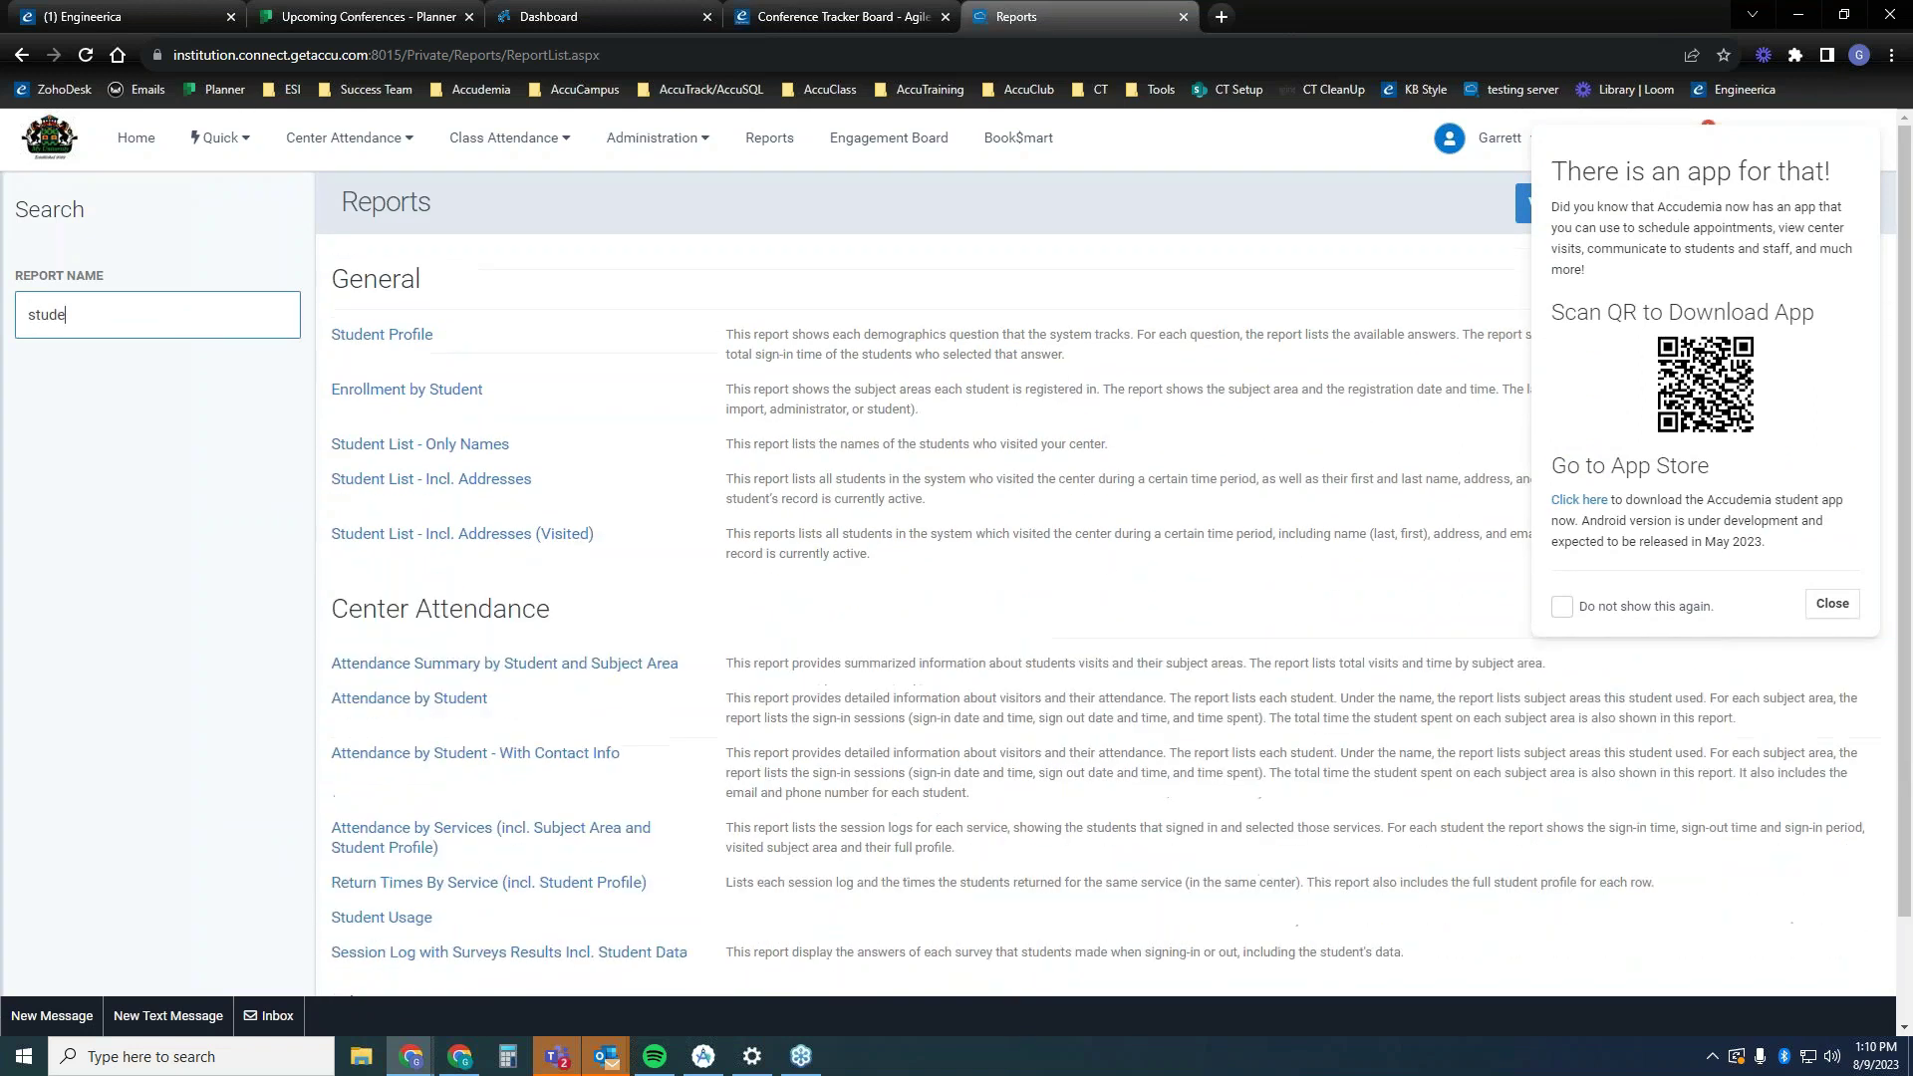
{"action": "key", "text": "BackSpace"}
{"action": "key", "text": "BackSpace"}
{"action": "key", "text": "BackSpace"}
{"action": "key", "text": "BackSpace"}
{"action": "type", "text": "uppor"}
{"action": "left_click", "coordinate": [441, 336]}
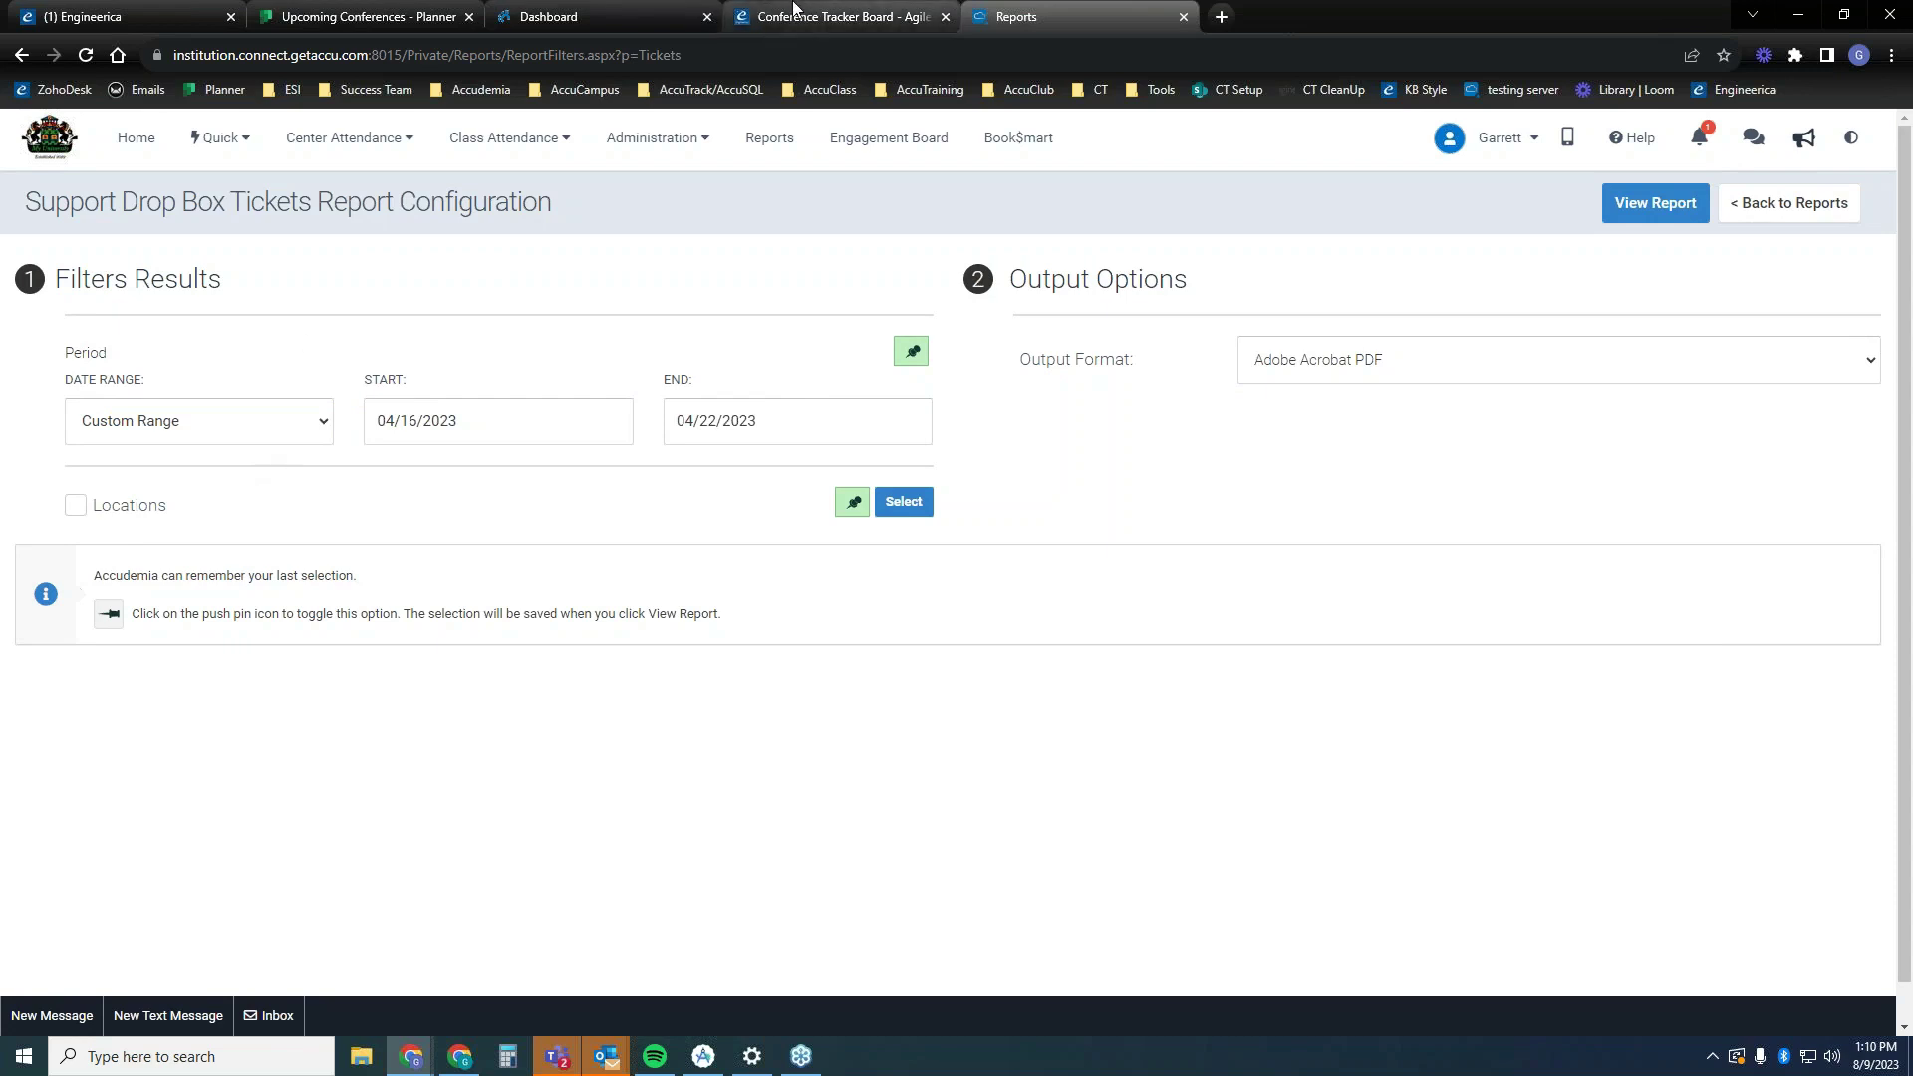
- Enable the Locations filter of the tickets report, view the selectable locations, and close the filter dialog
{"action": "left_click", "coordinate": [79, 513]}
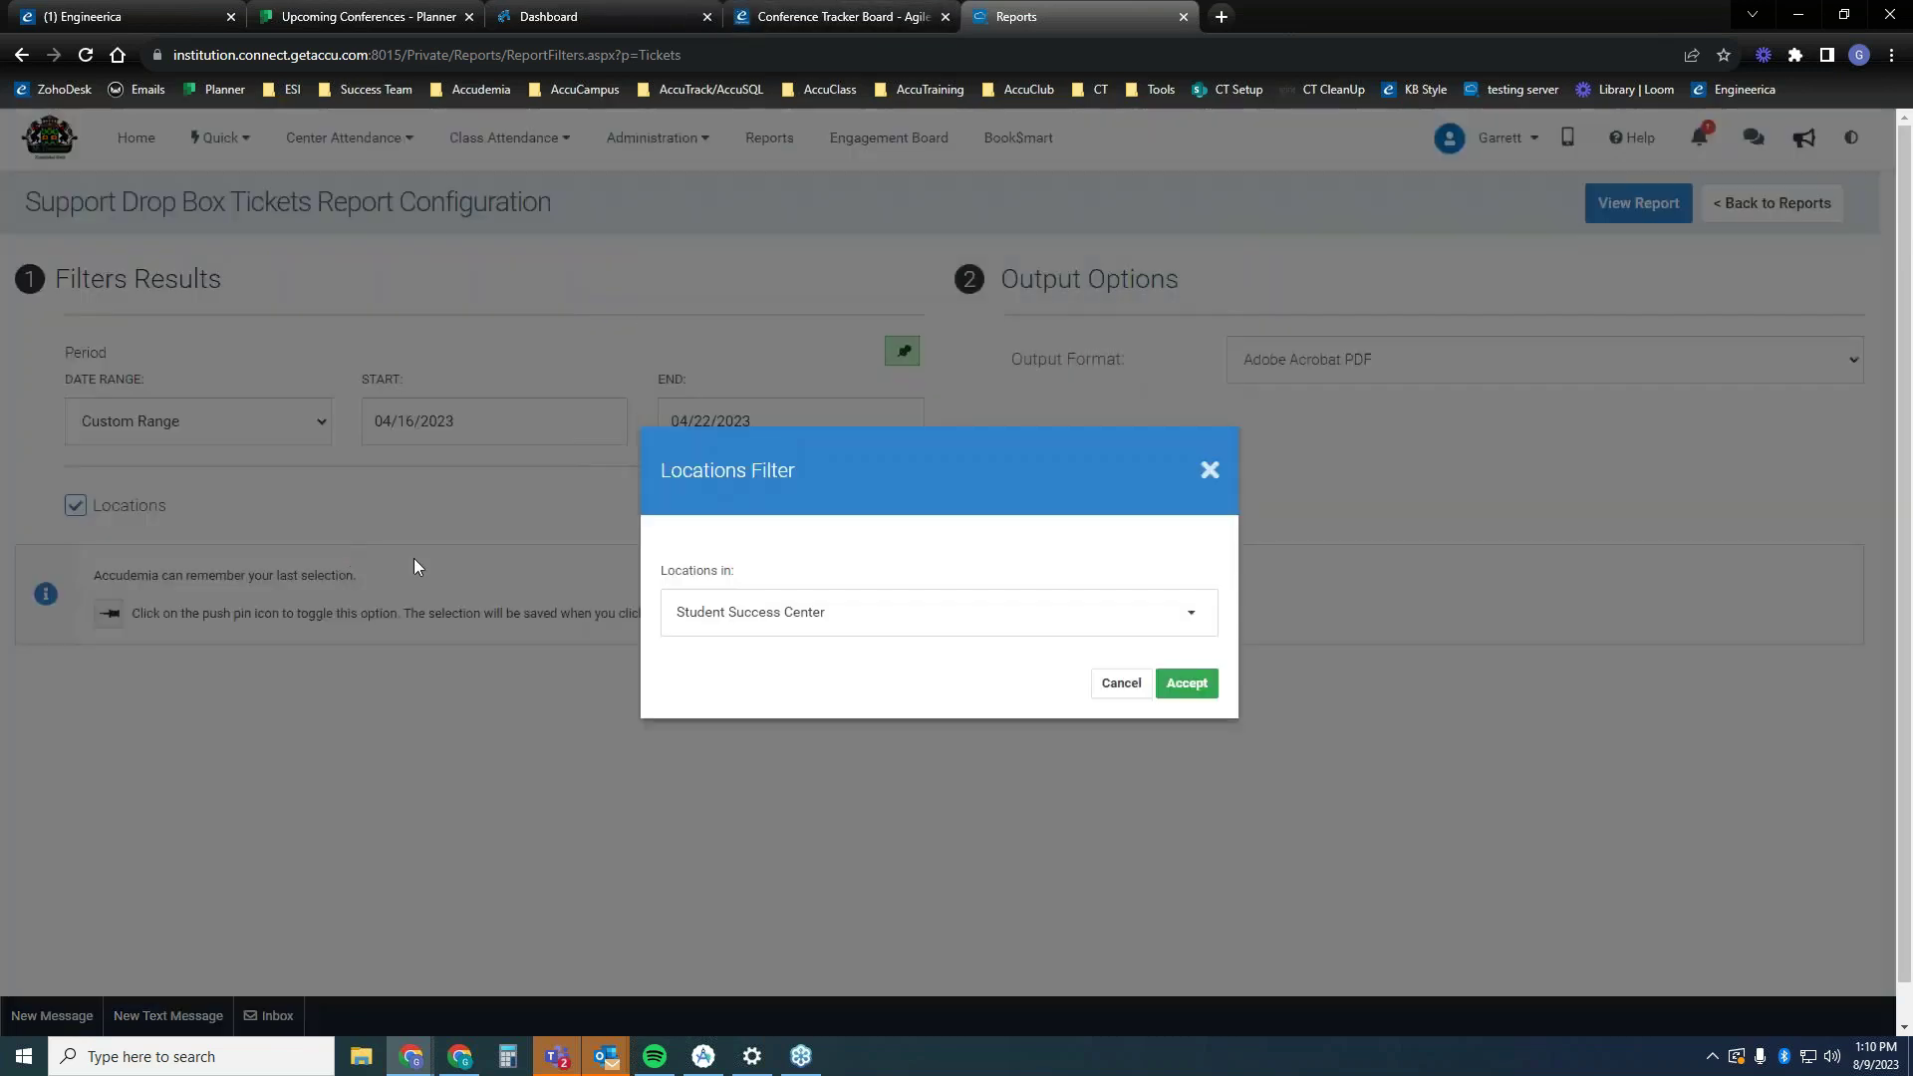
{"action": "left_click", "coordinate": [1114, 620]}
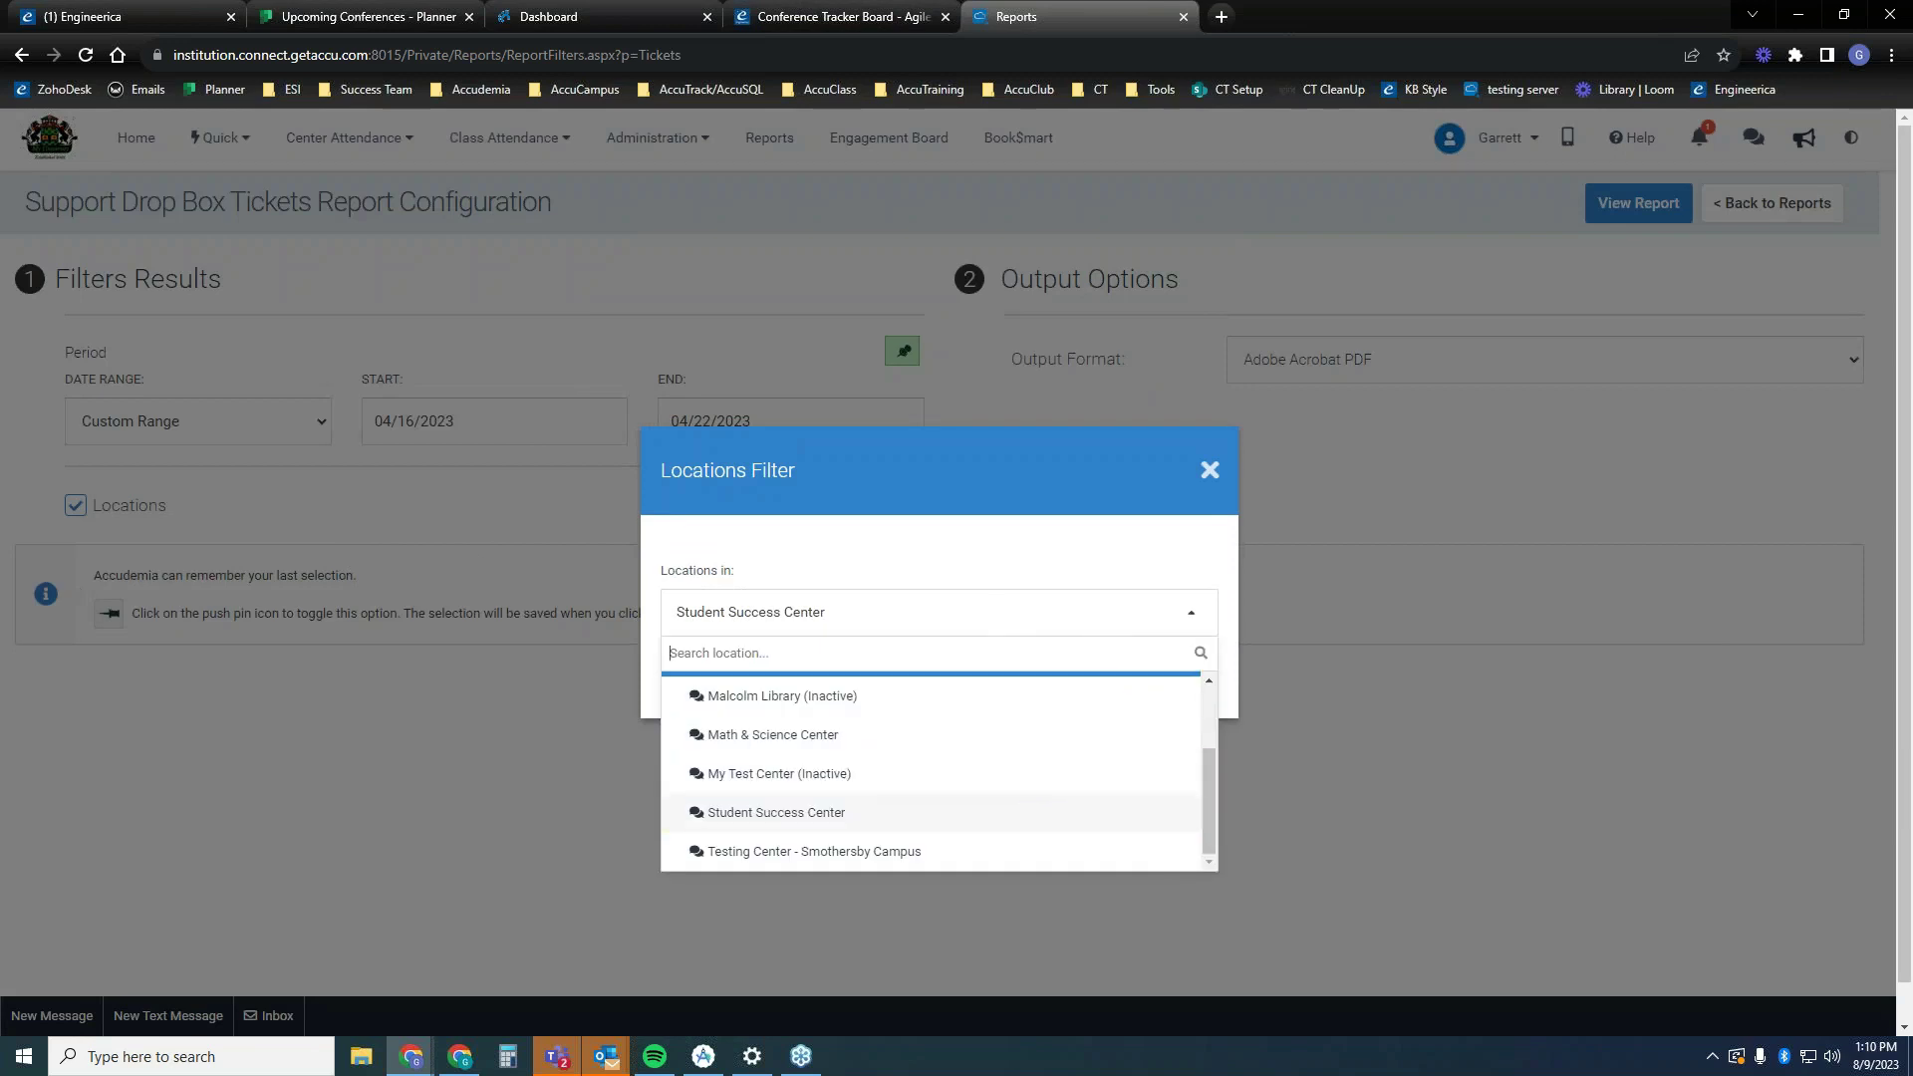
{"action": "left_click", "coordinate": [1209, 470]}
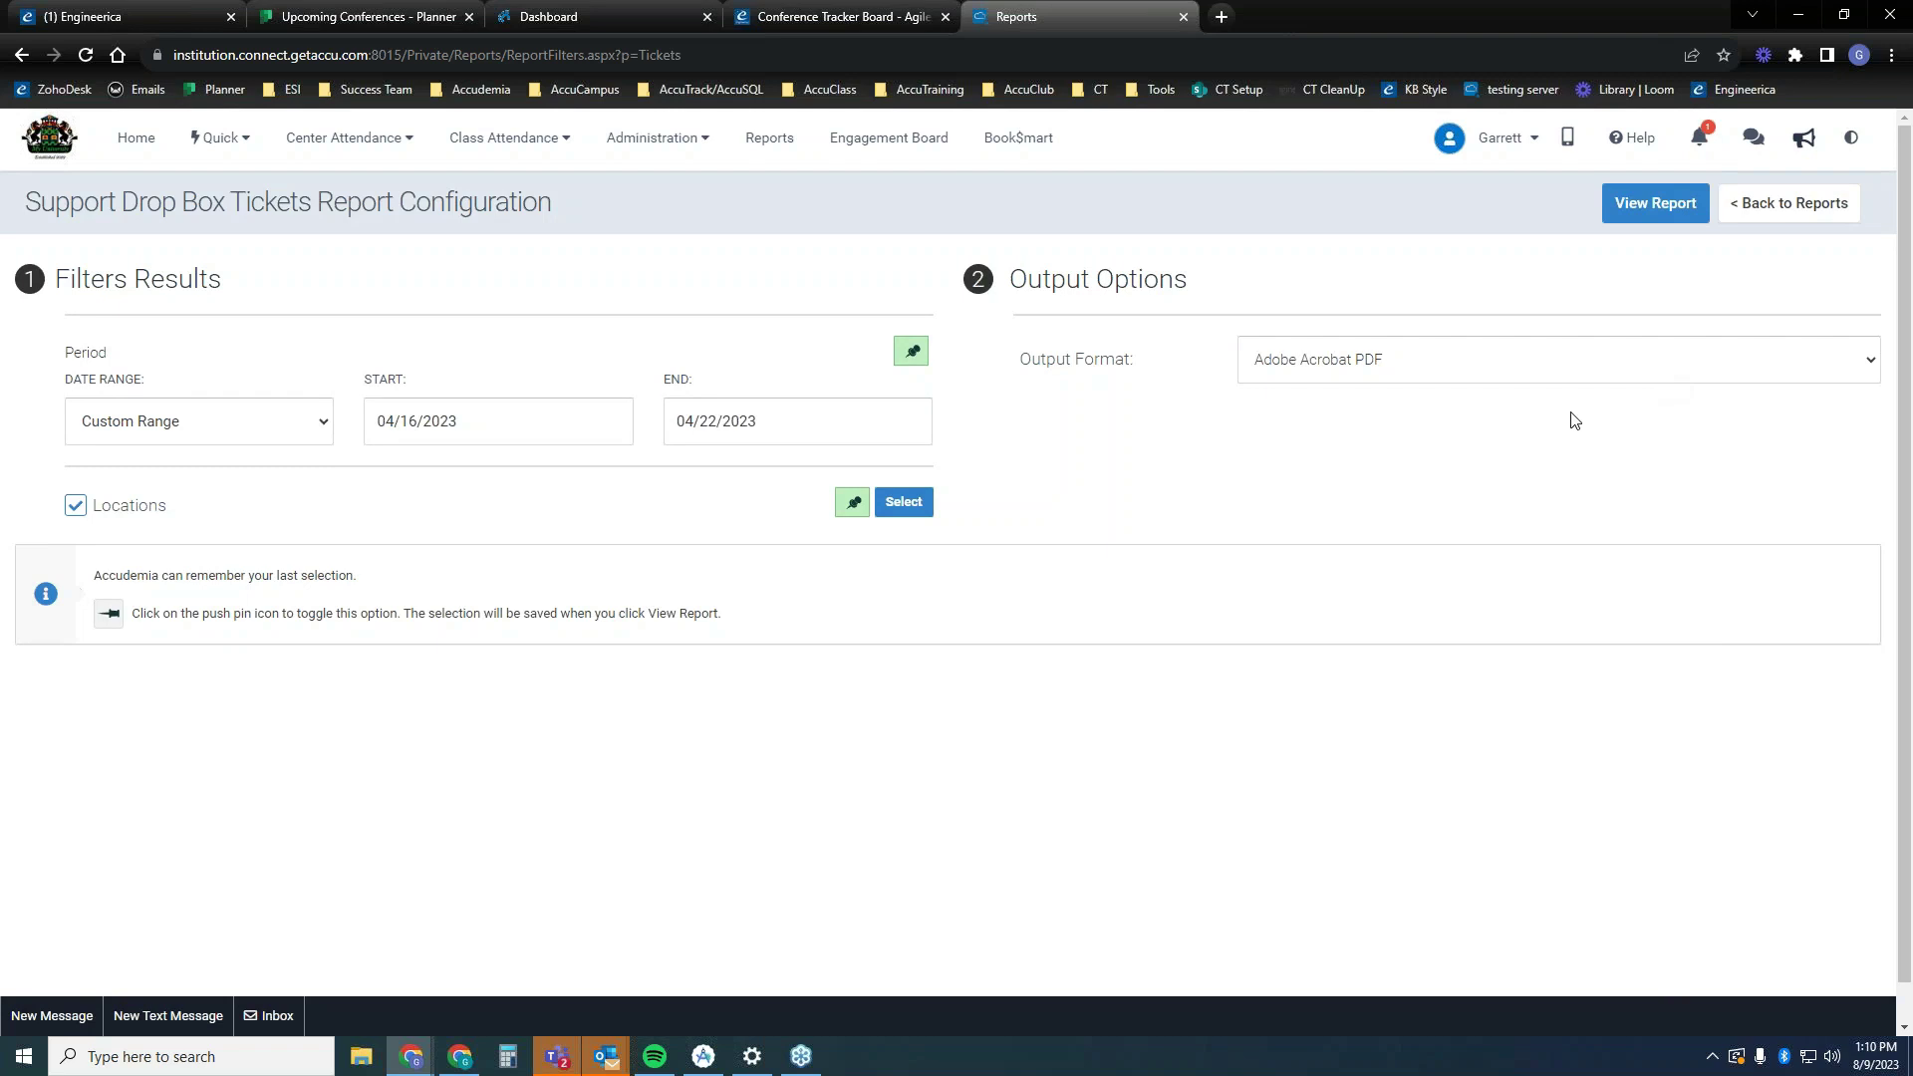
- Open the Support Drop Box settings in the Control Panel and examine the general, message and email notification options
{"action": "left_click", "coordinate": [695, 141]}
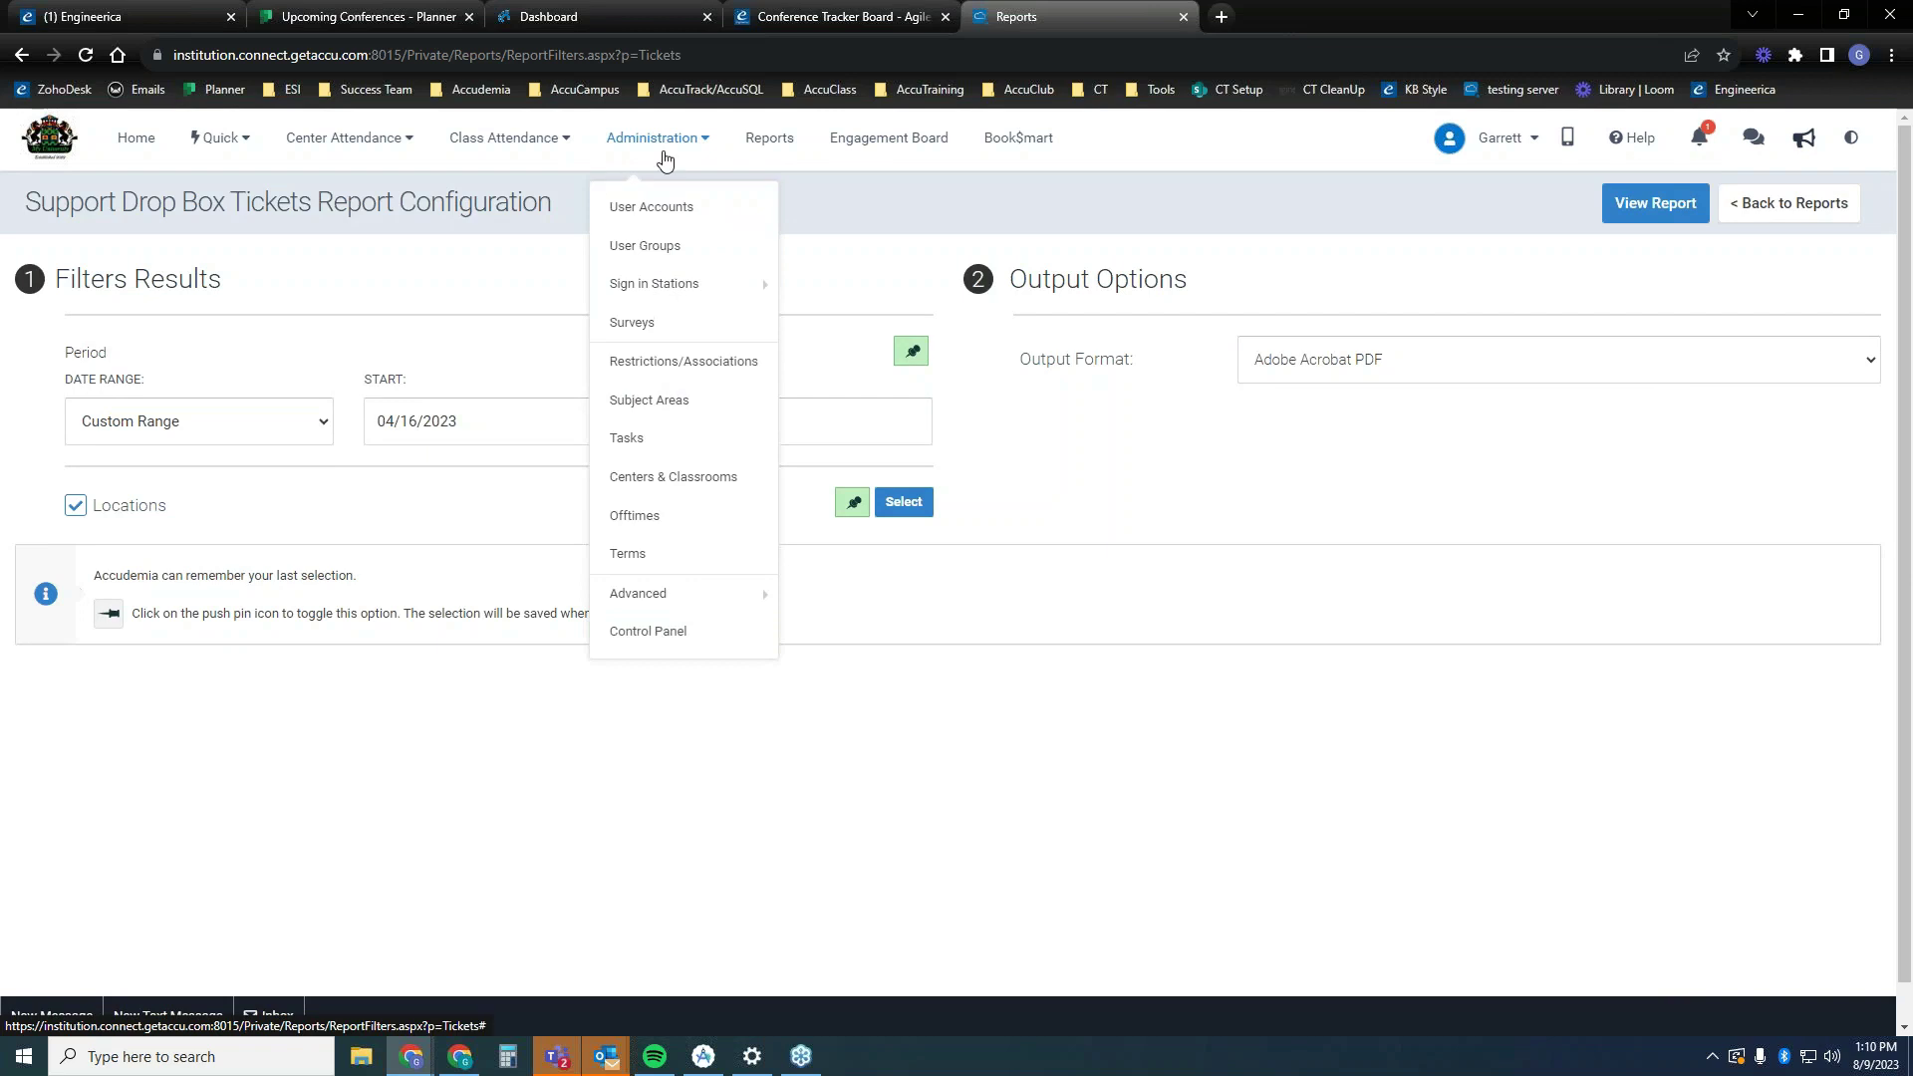
{"action": "left_click", "coordinate": [684, 640]}
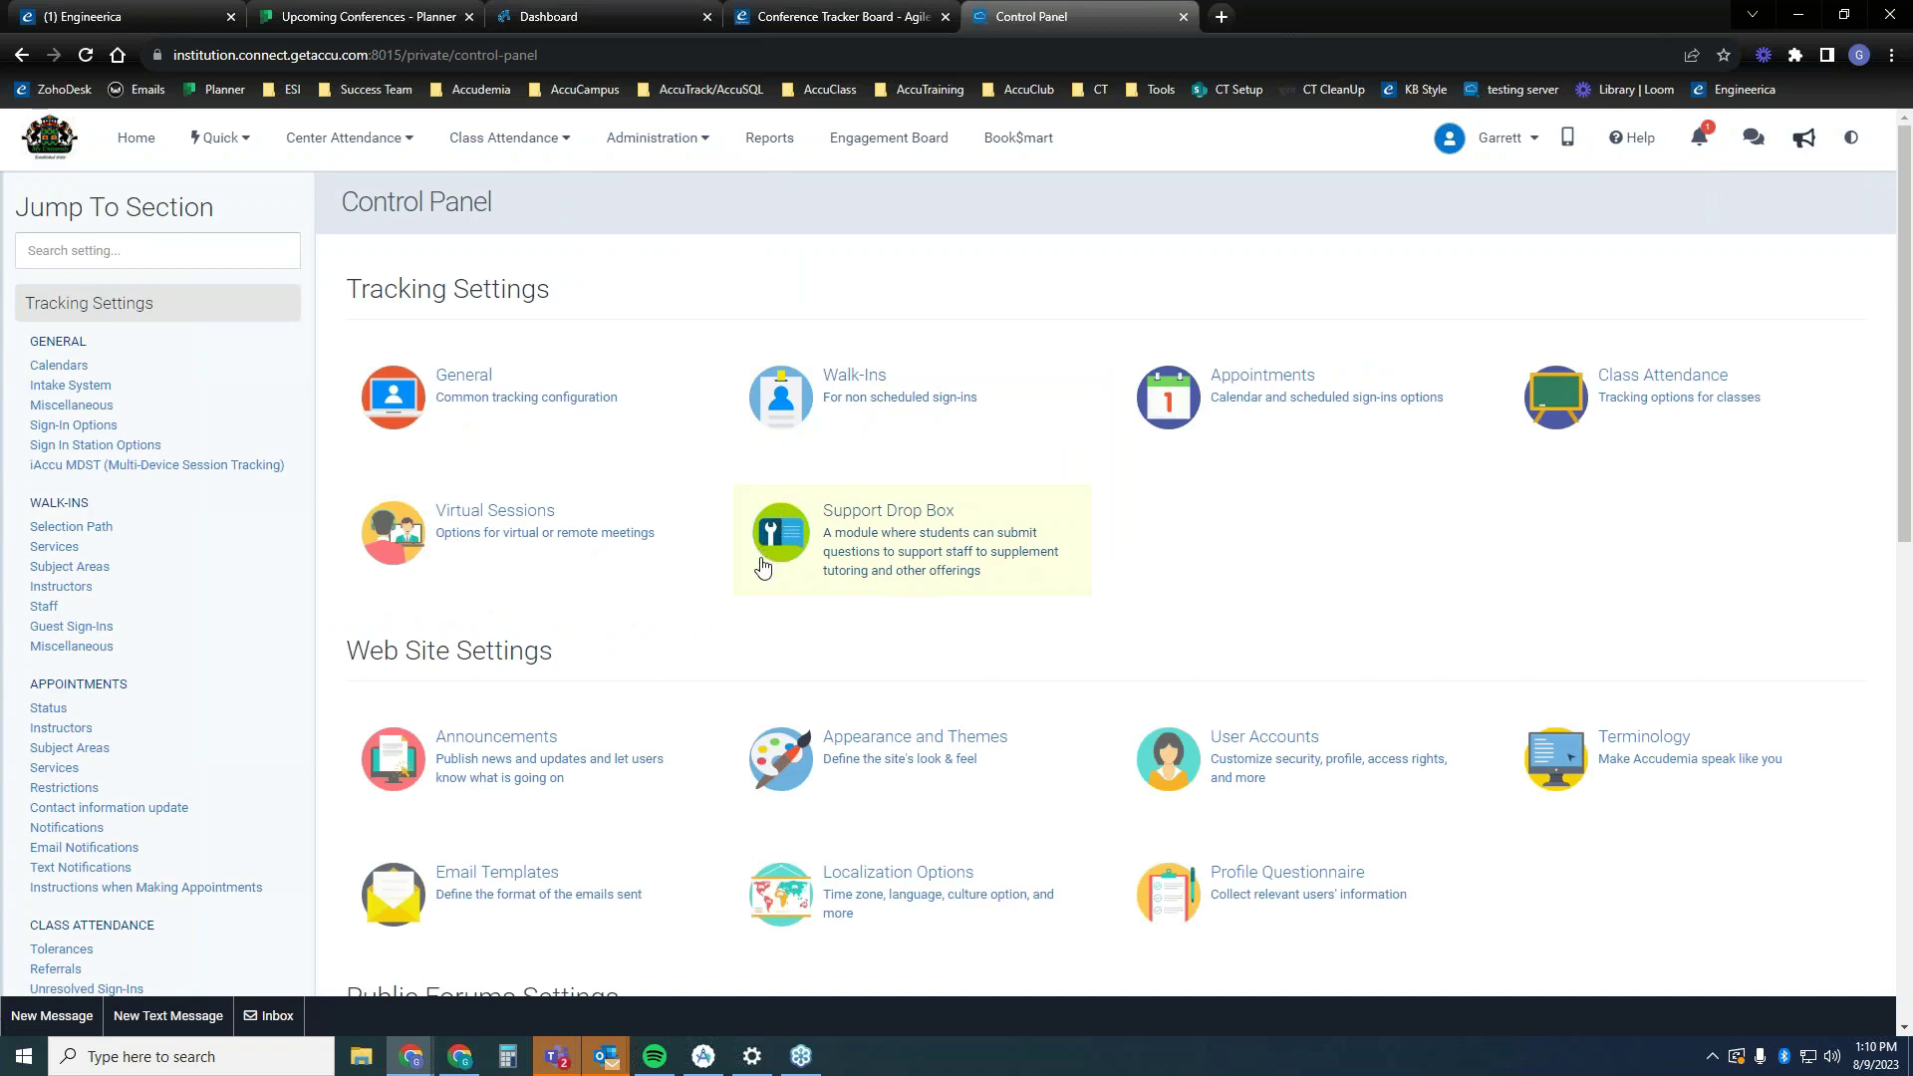
{"action": "left_click", "coordinate": [922, 532]}
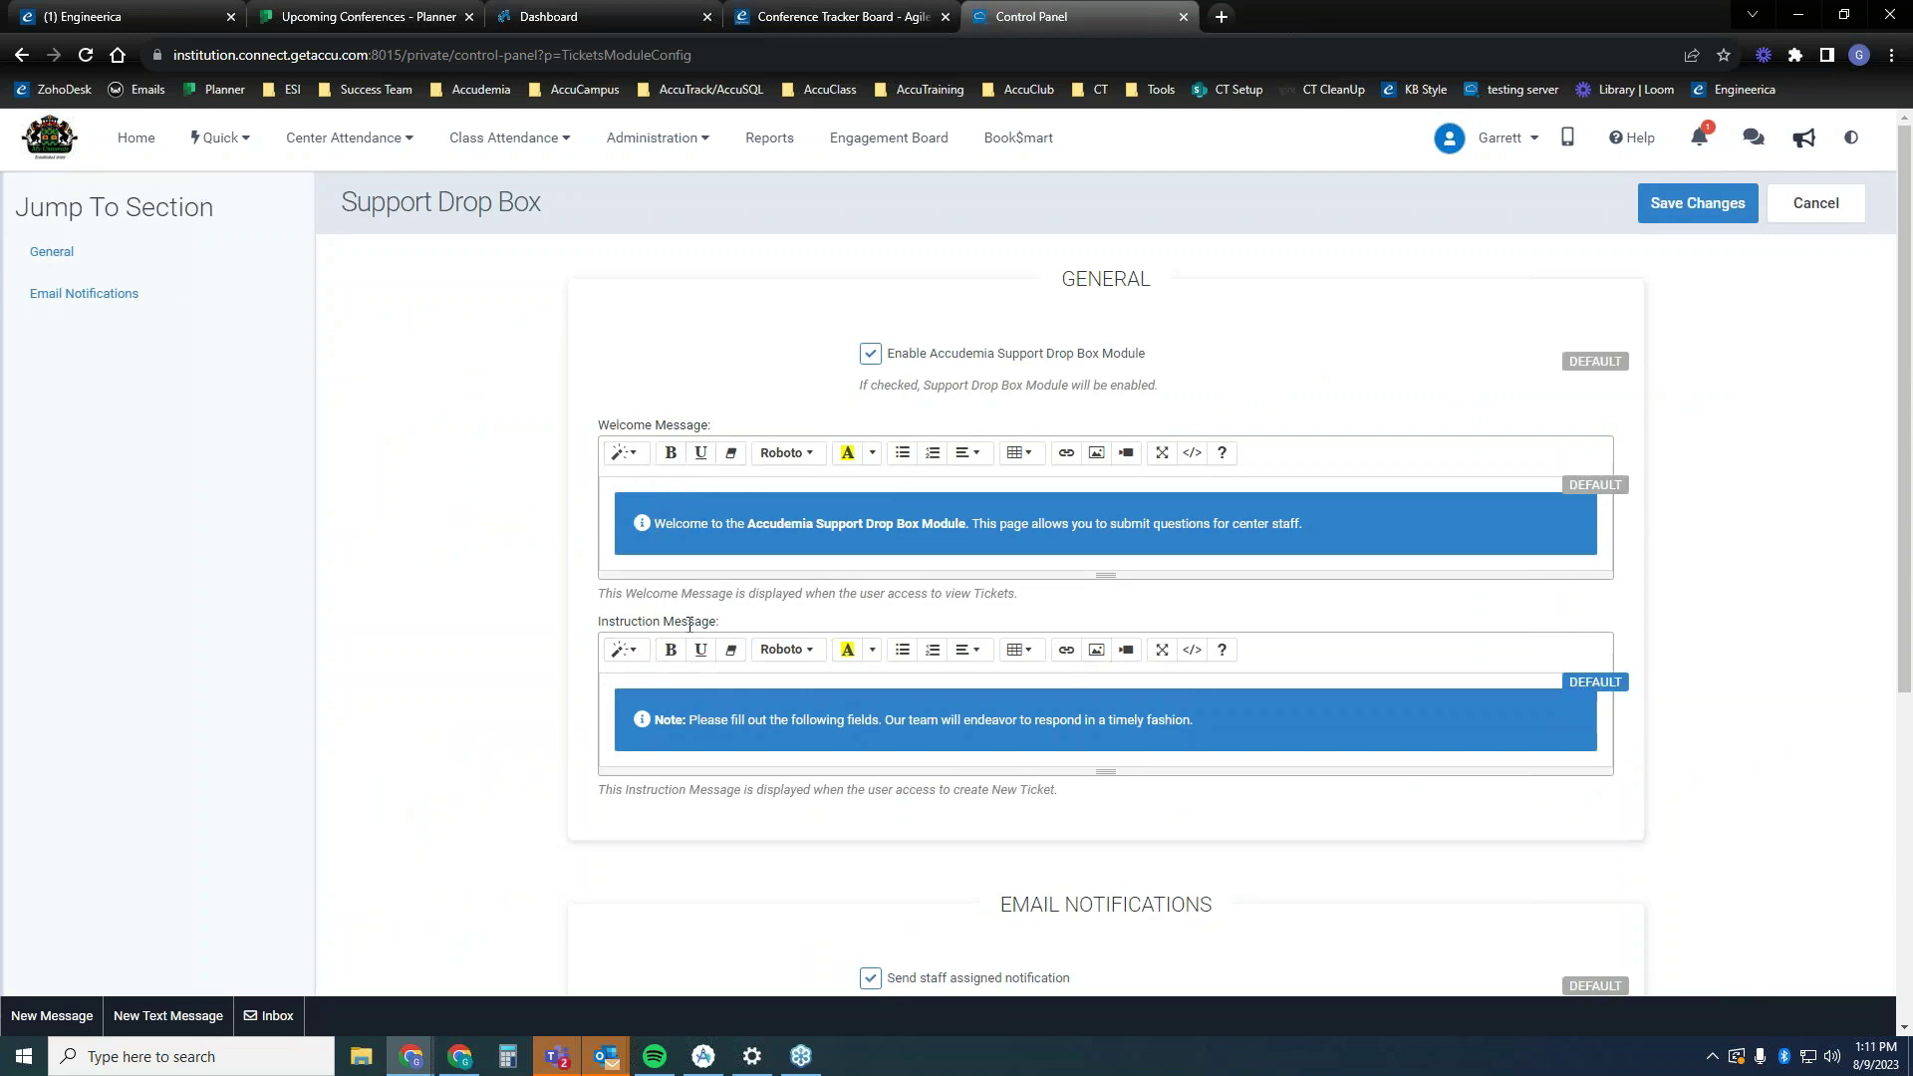
{"action": "scroll", "coordinate": [760, 619], "scroll_direction": "down", "scroll_amount": 3}
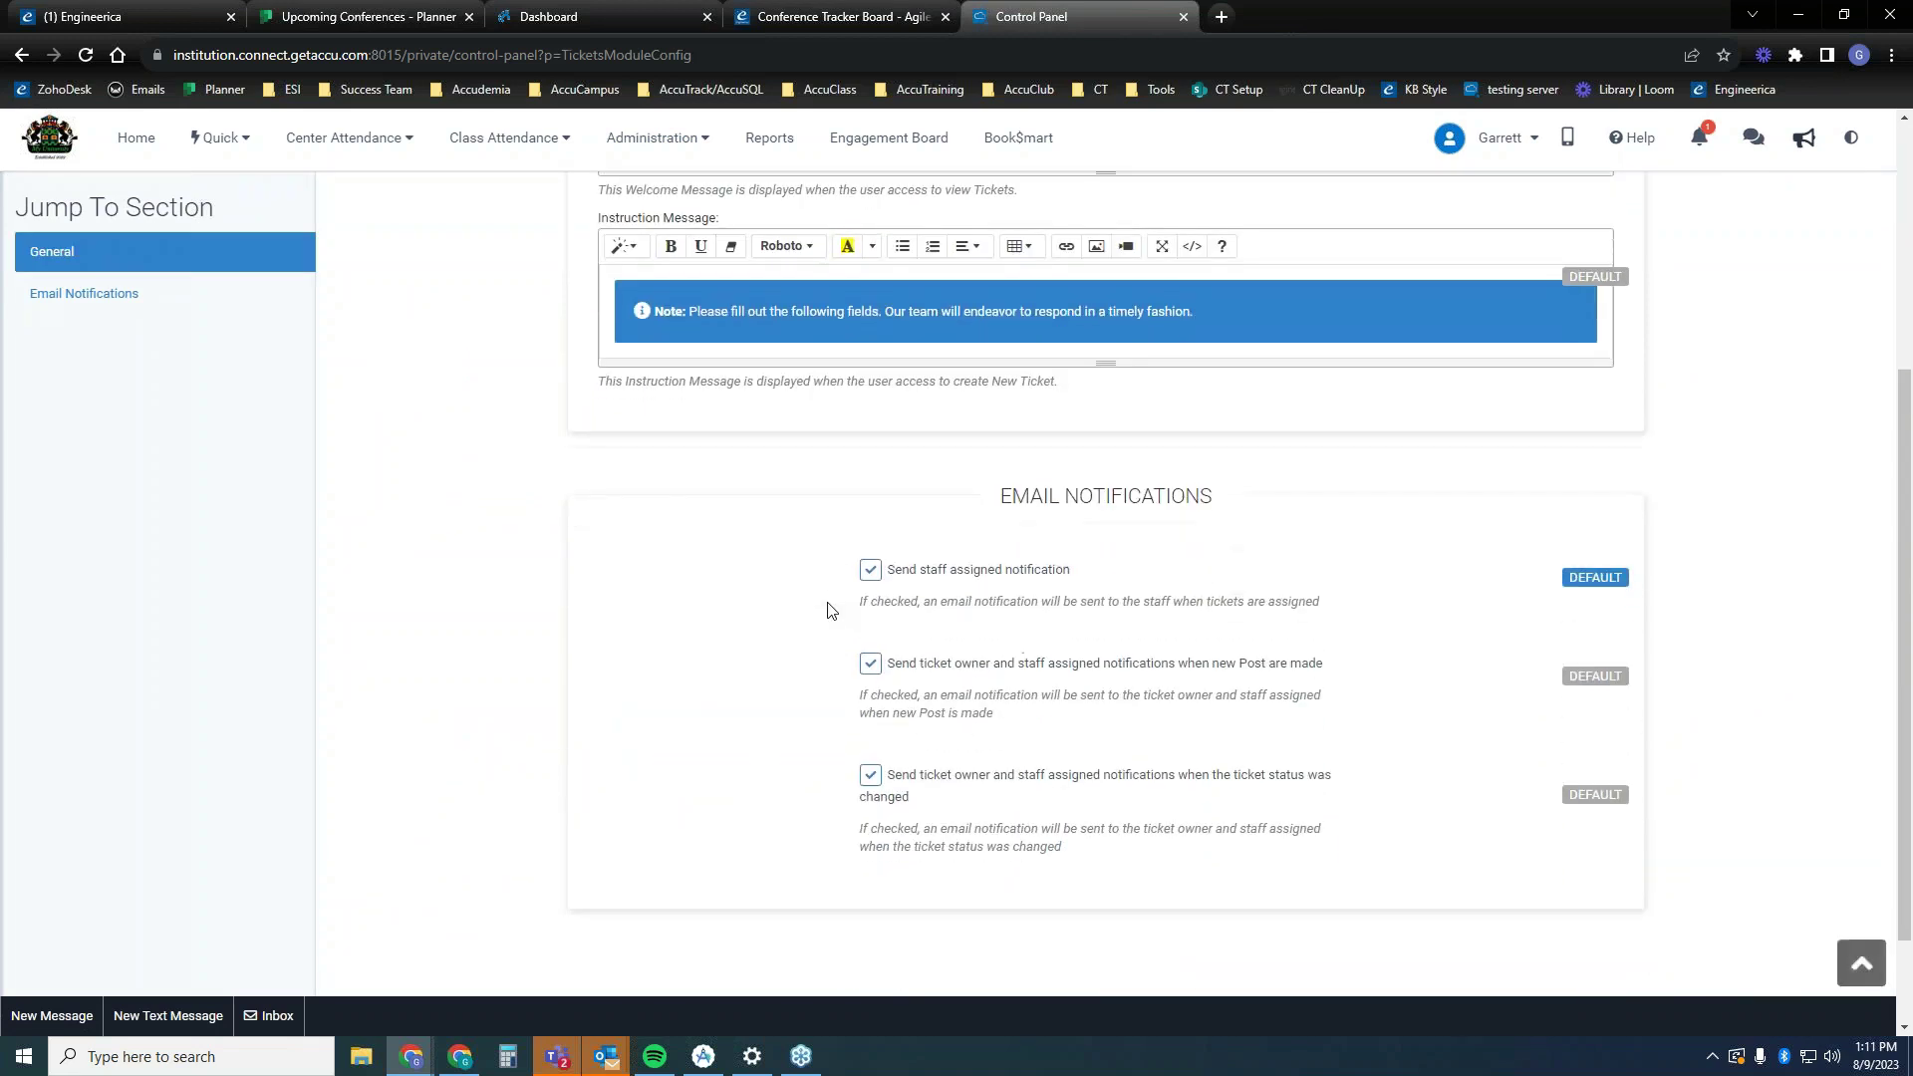
{"action": "scroll", "coordinate": [830, 604], "scroll_direction": "down", "scroll_amount": 1}
{"action": "scroll", "coordinate": [757, 479], "scroll_direction": "up", "scroll_amount": 4}
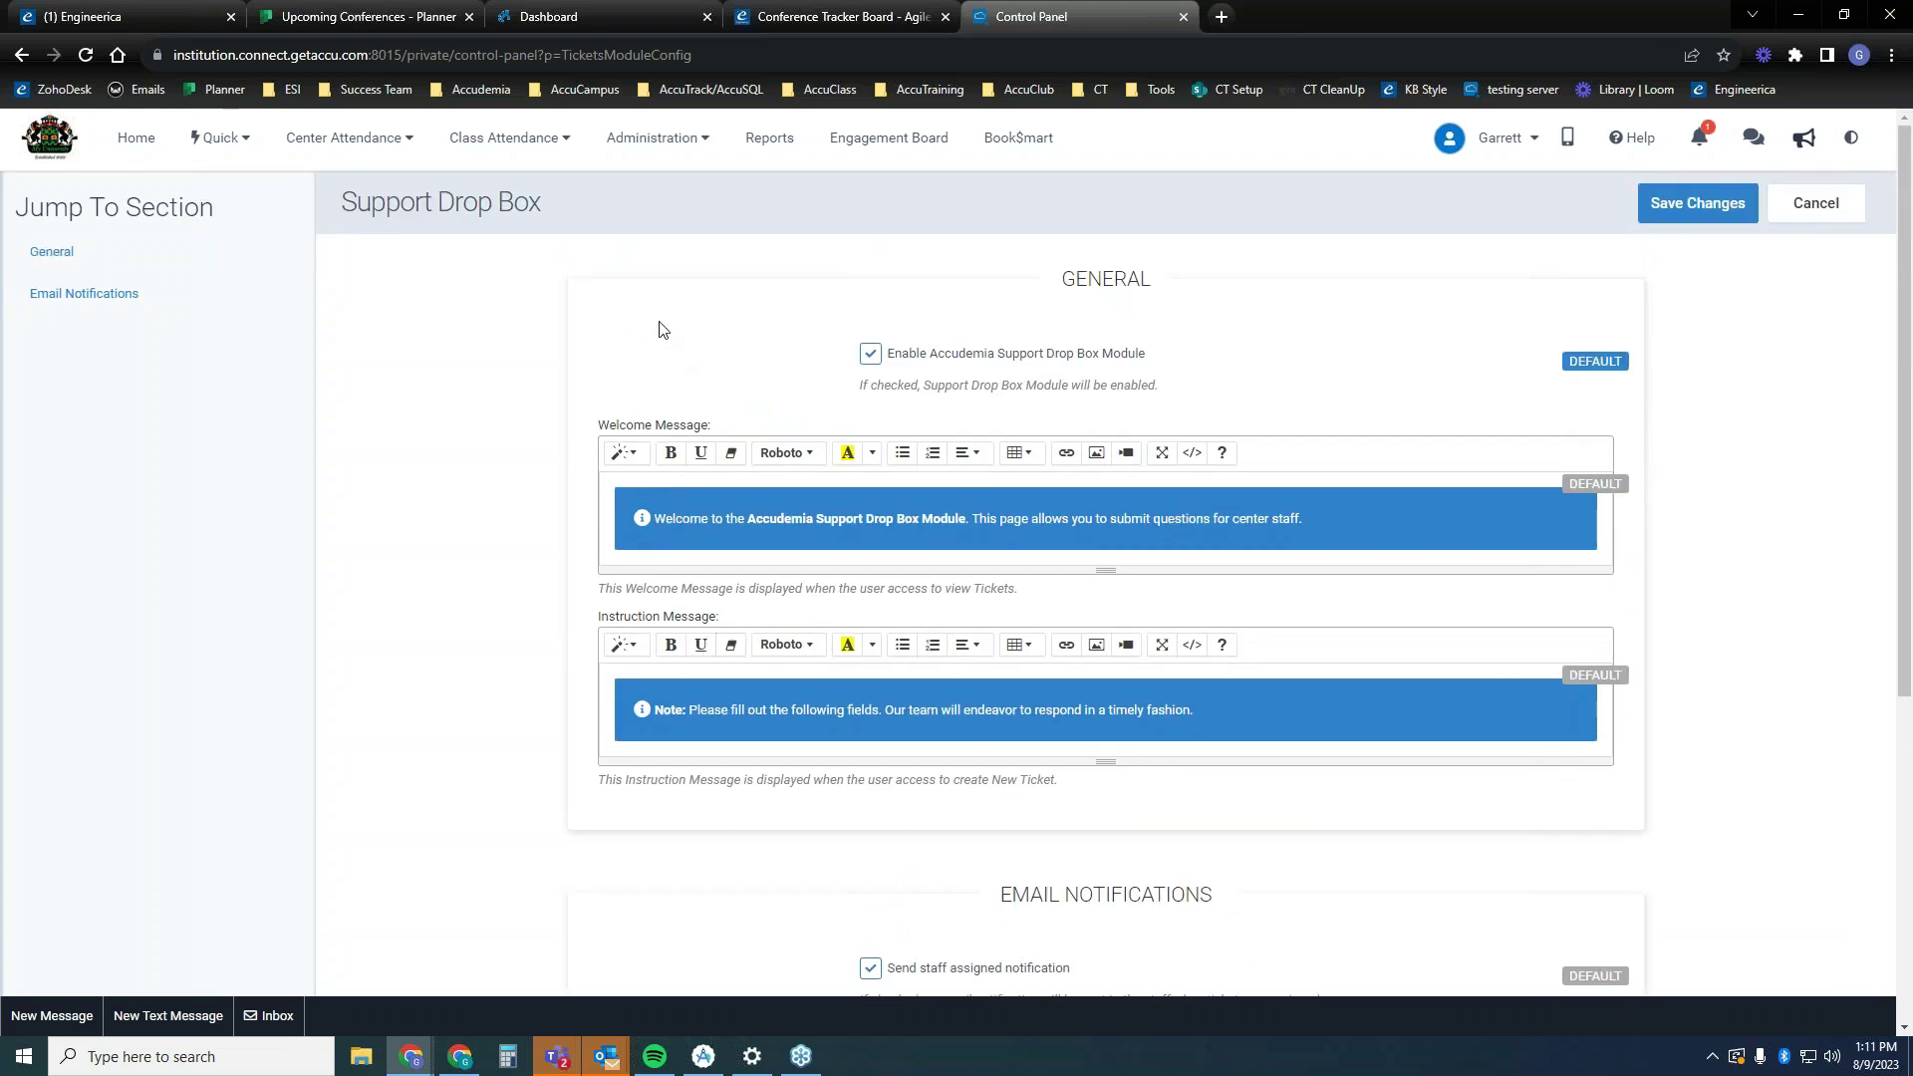
{"action": "left_click", "coordinate": [405, 138]}
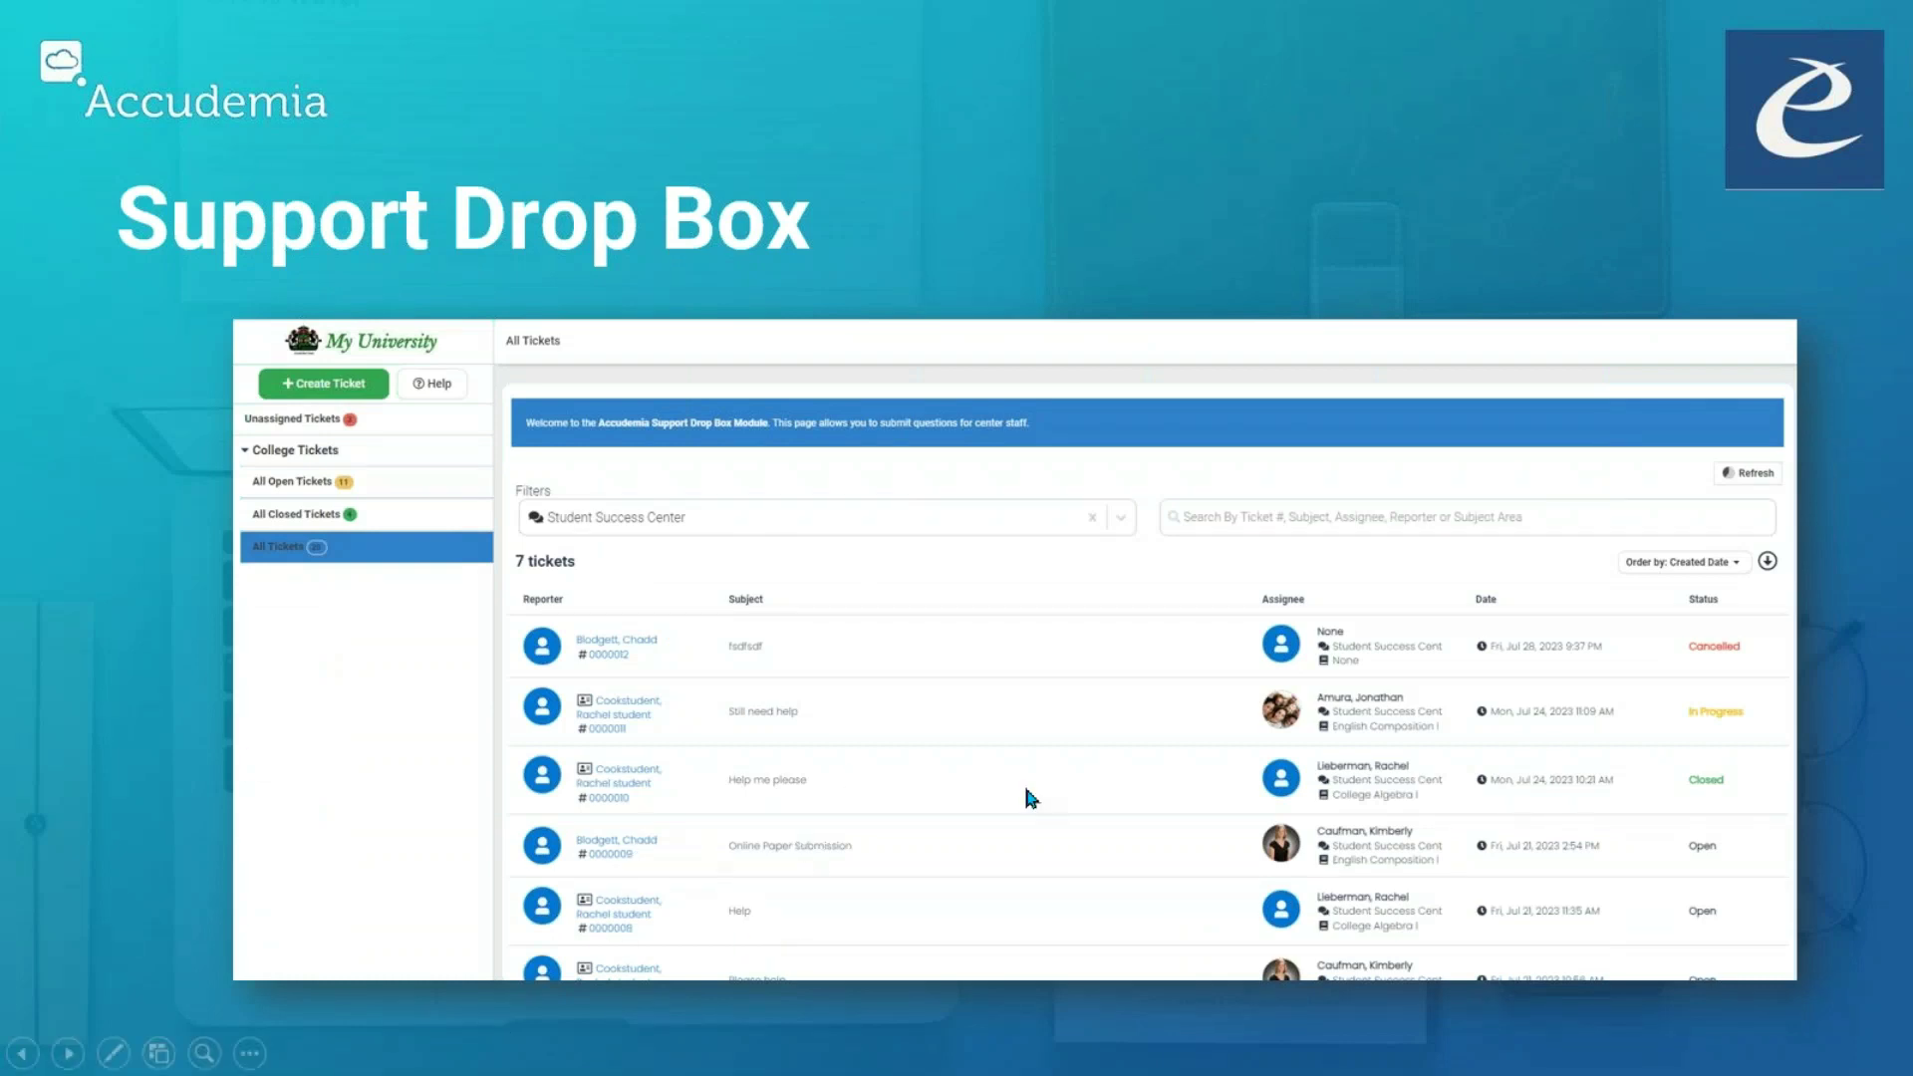
{"action": "left_click", "coordinate": [138, 338]}
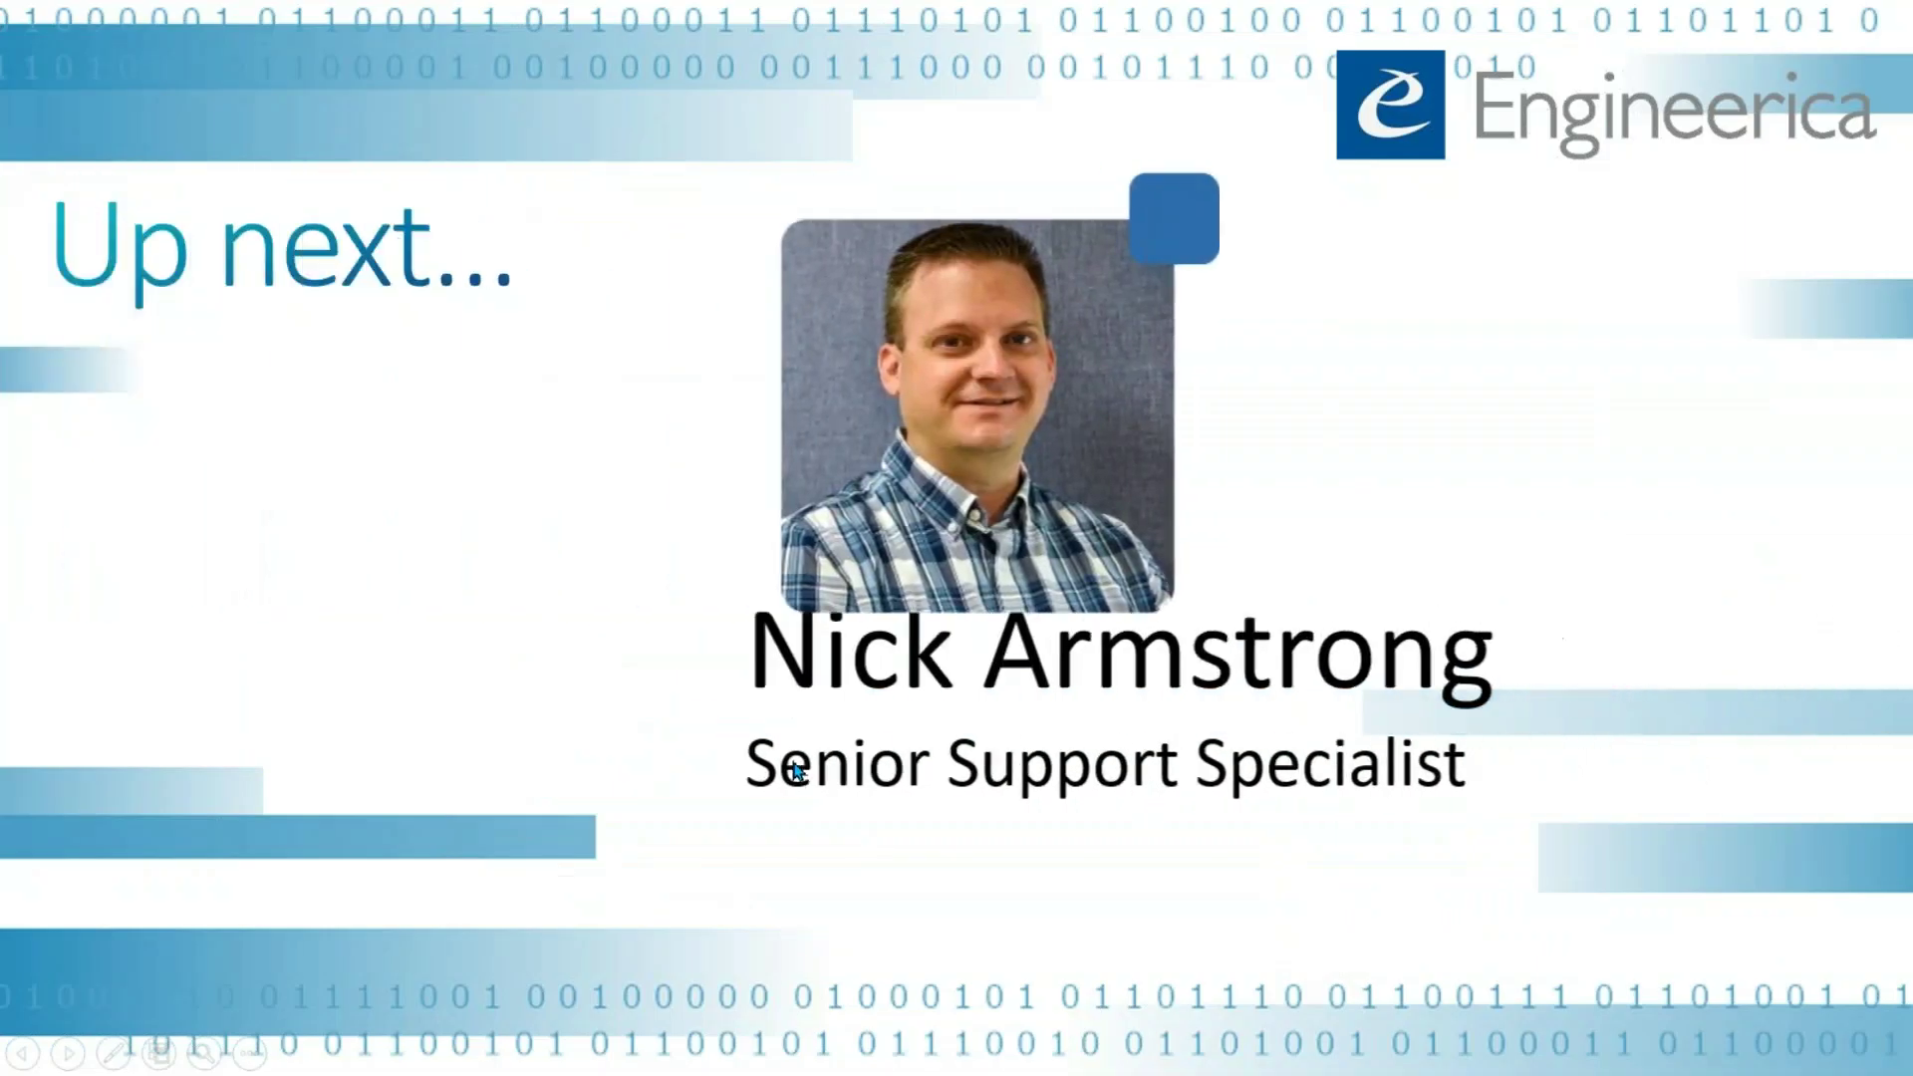
{"action": "left_click", "coordinate": [1459, 775]}
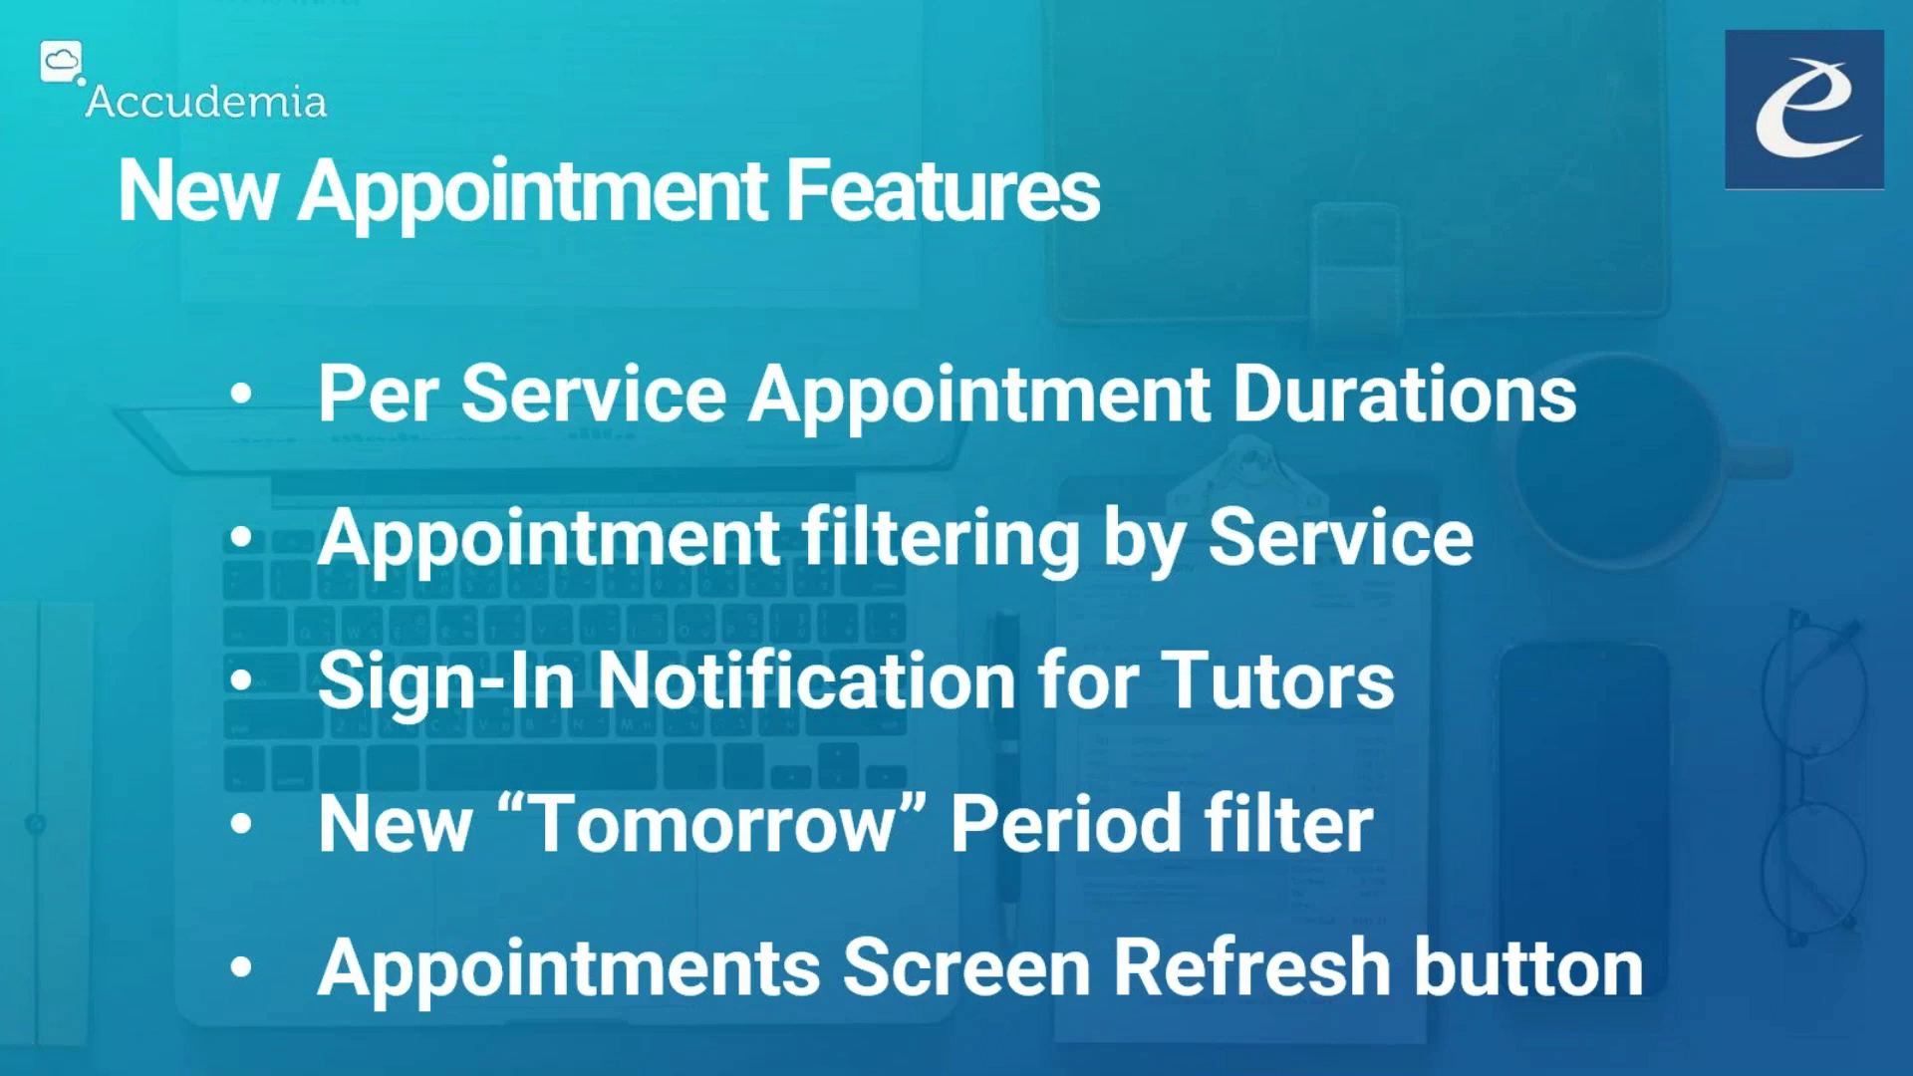
- Switch to Accudemia in the browser and open the Control Panel's Appointments settings for the Student Success Center
{"action": "key", "text": "alt+Tab"}
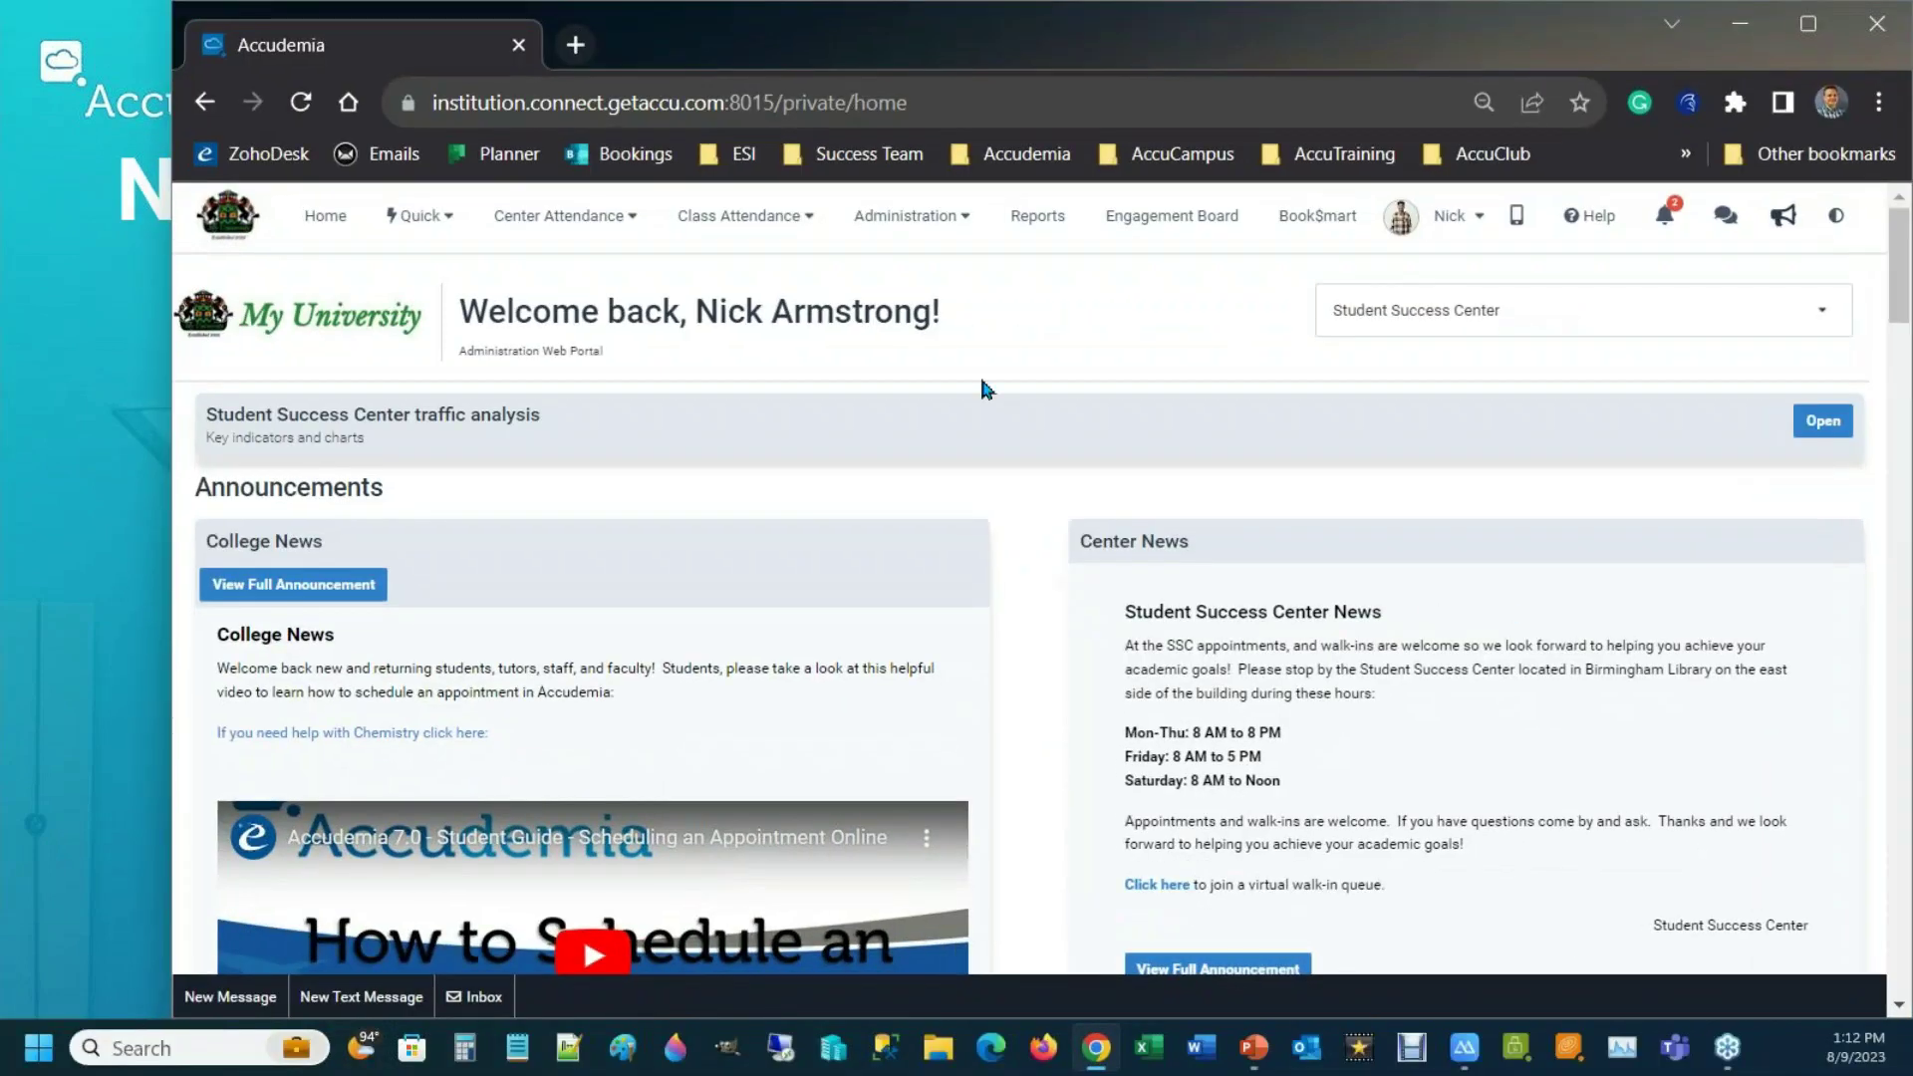
{"action": "left_click", "coordinate": [910, 231]}
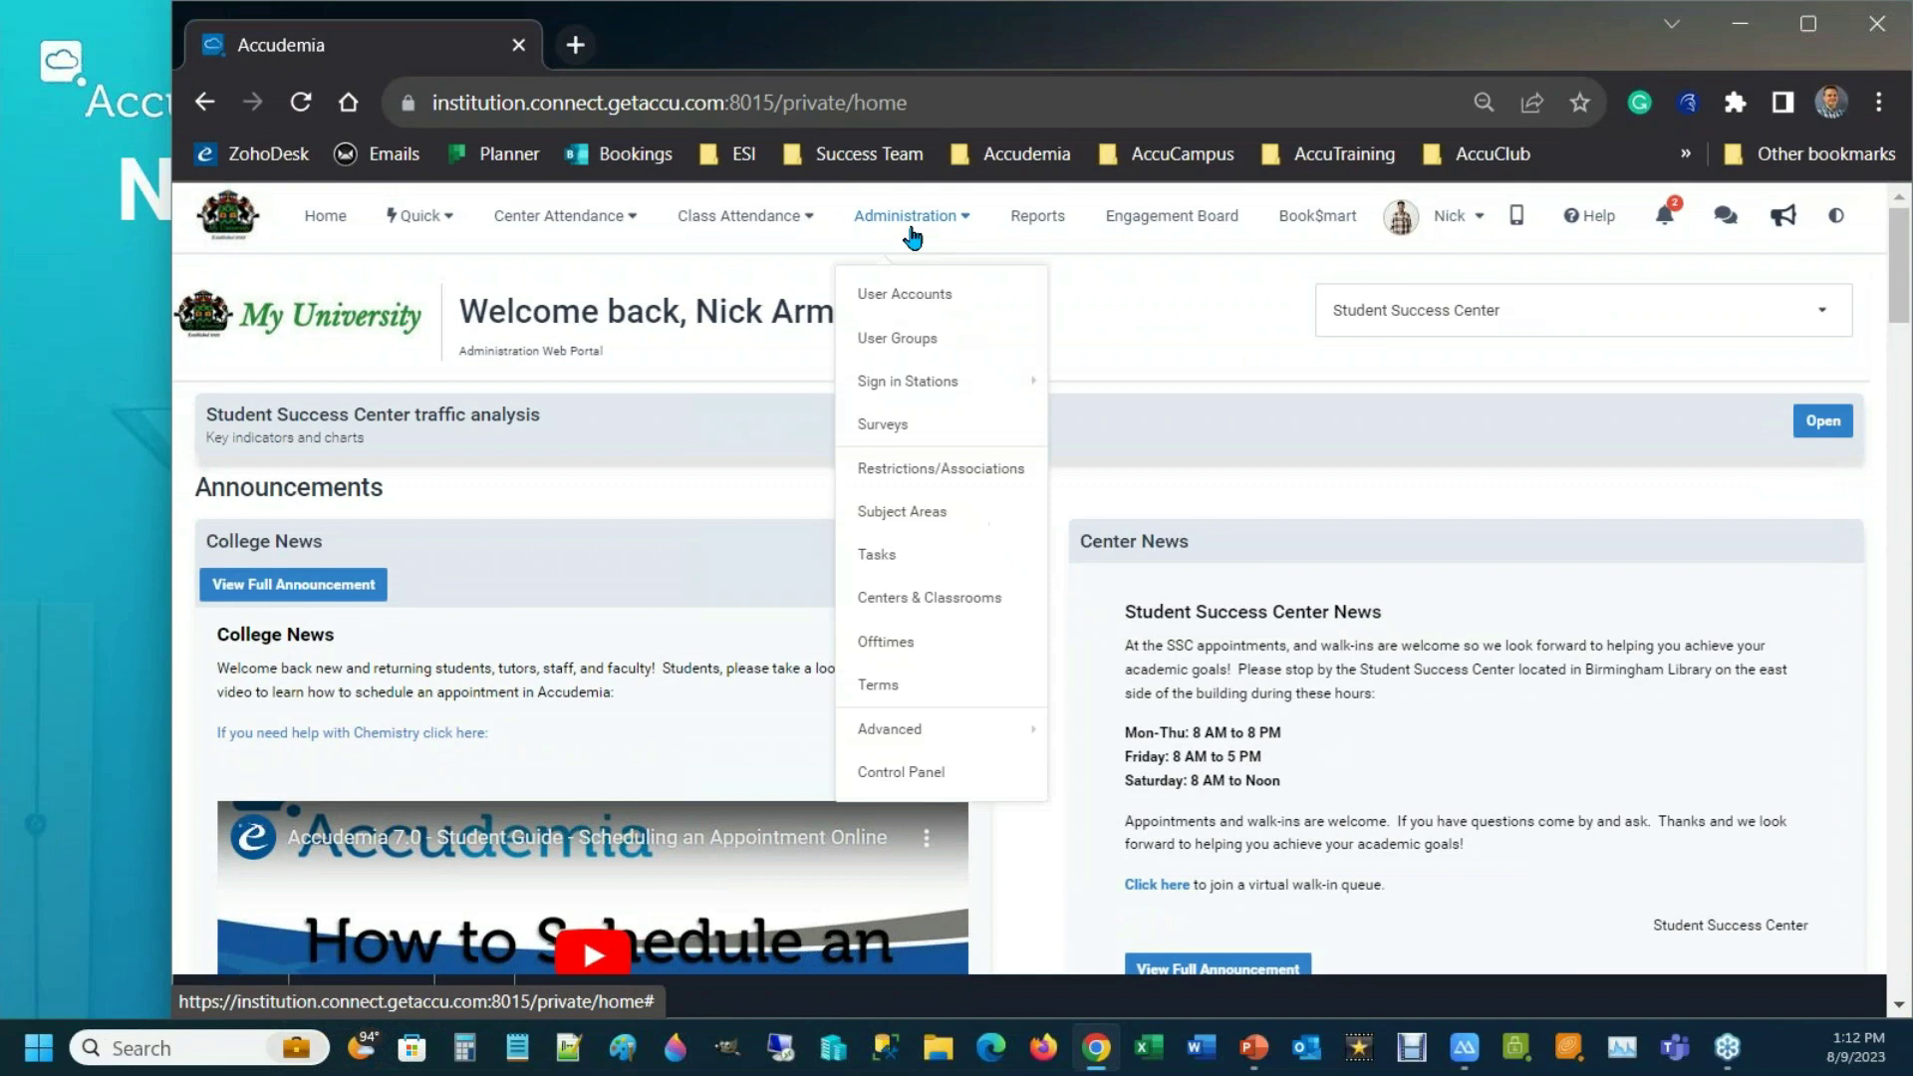
{"action": "left_click", "coordinate": [922, 776]}
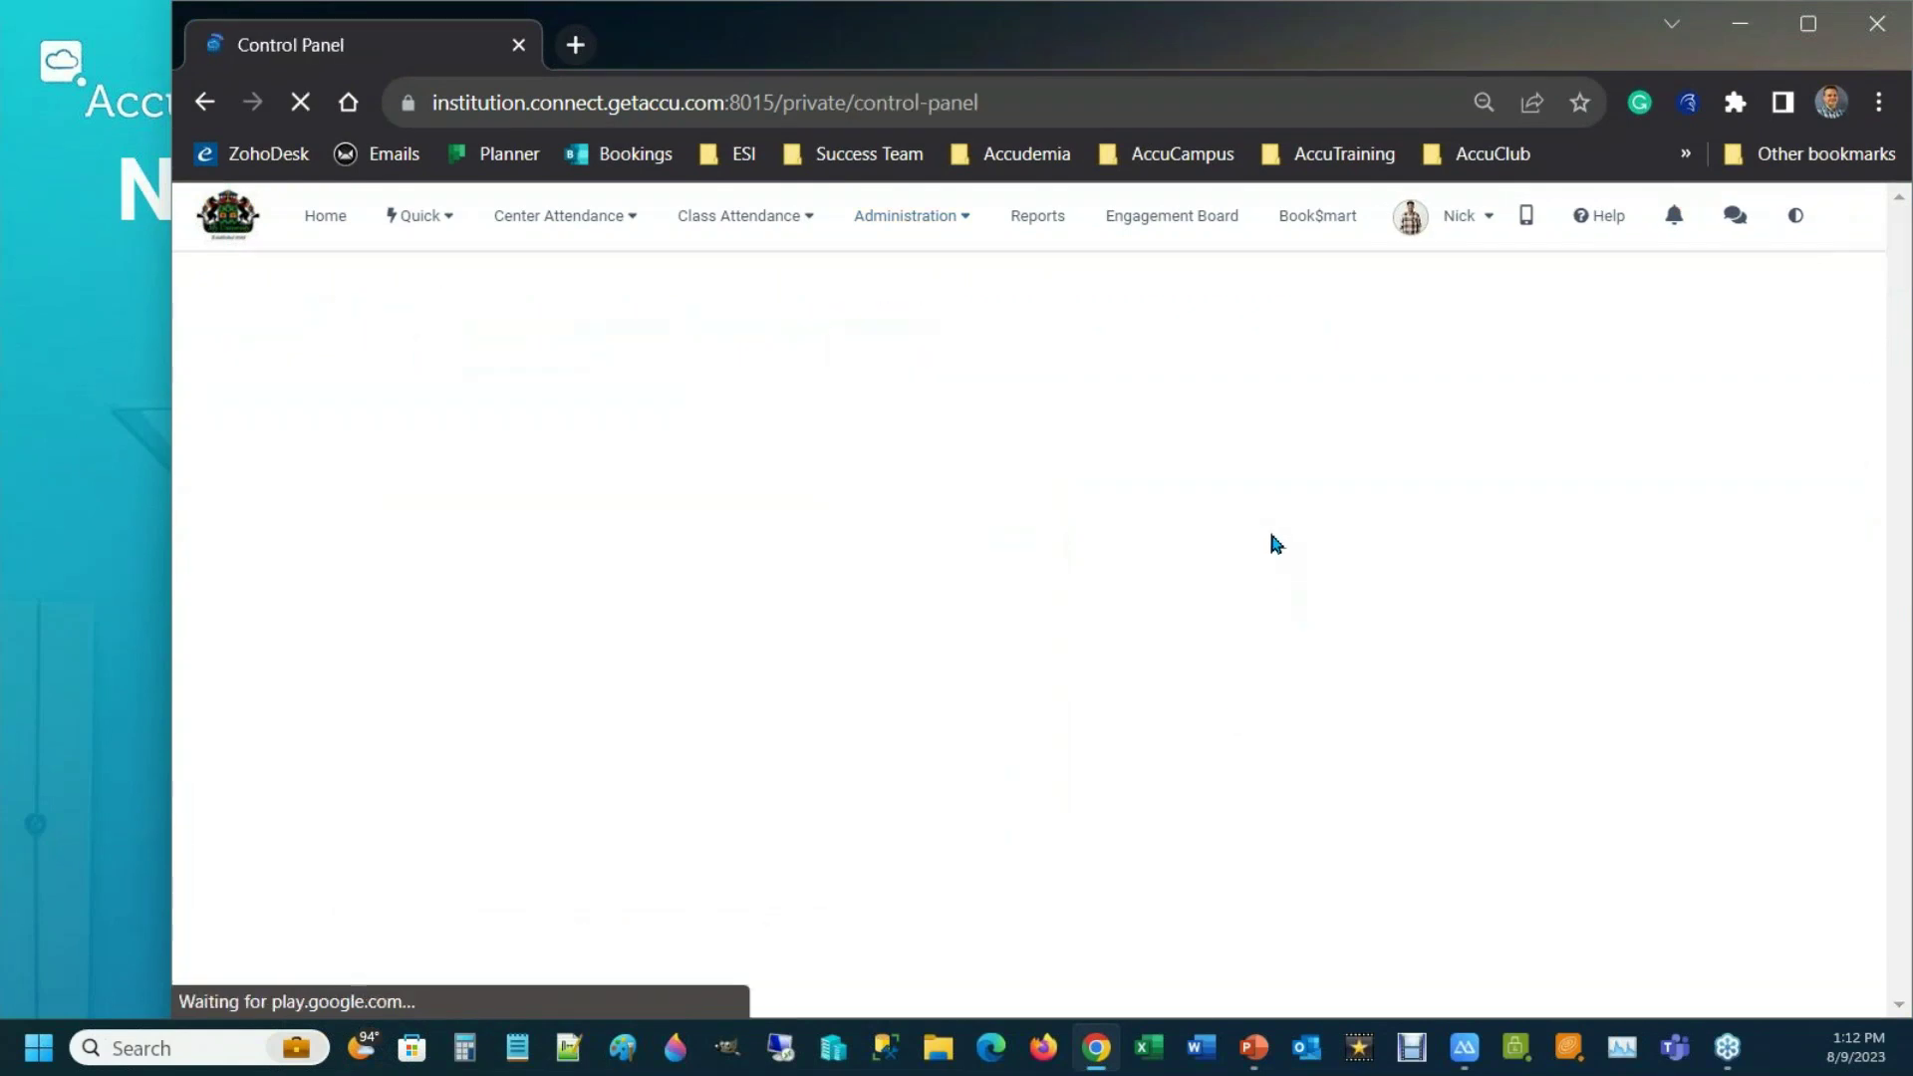
{"action": "left_click", "coordinate": [1325, 510]}
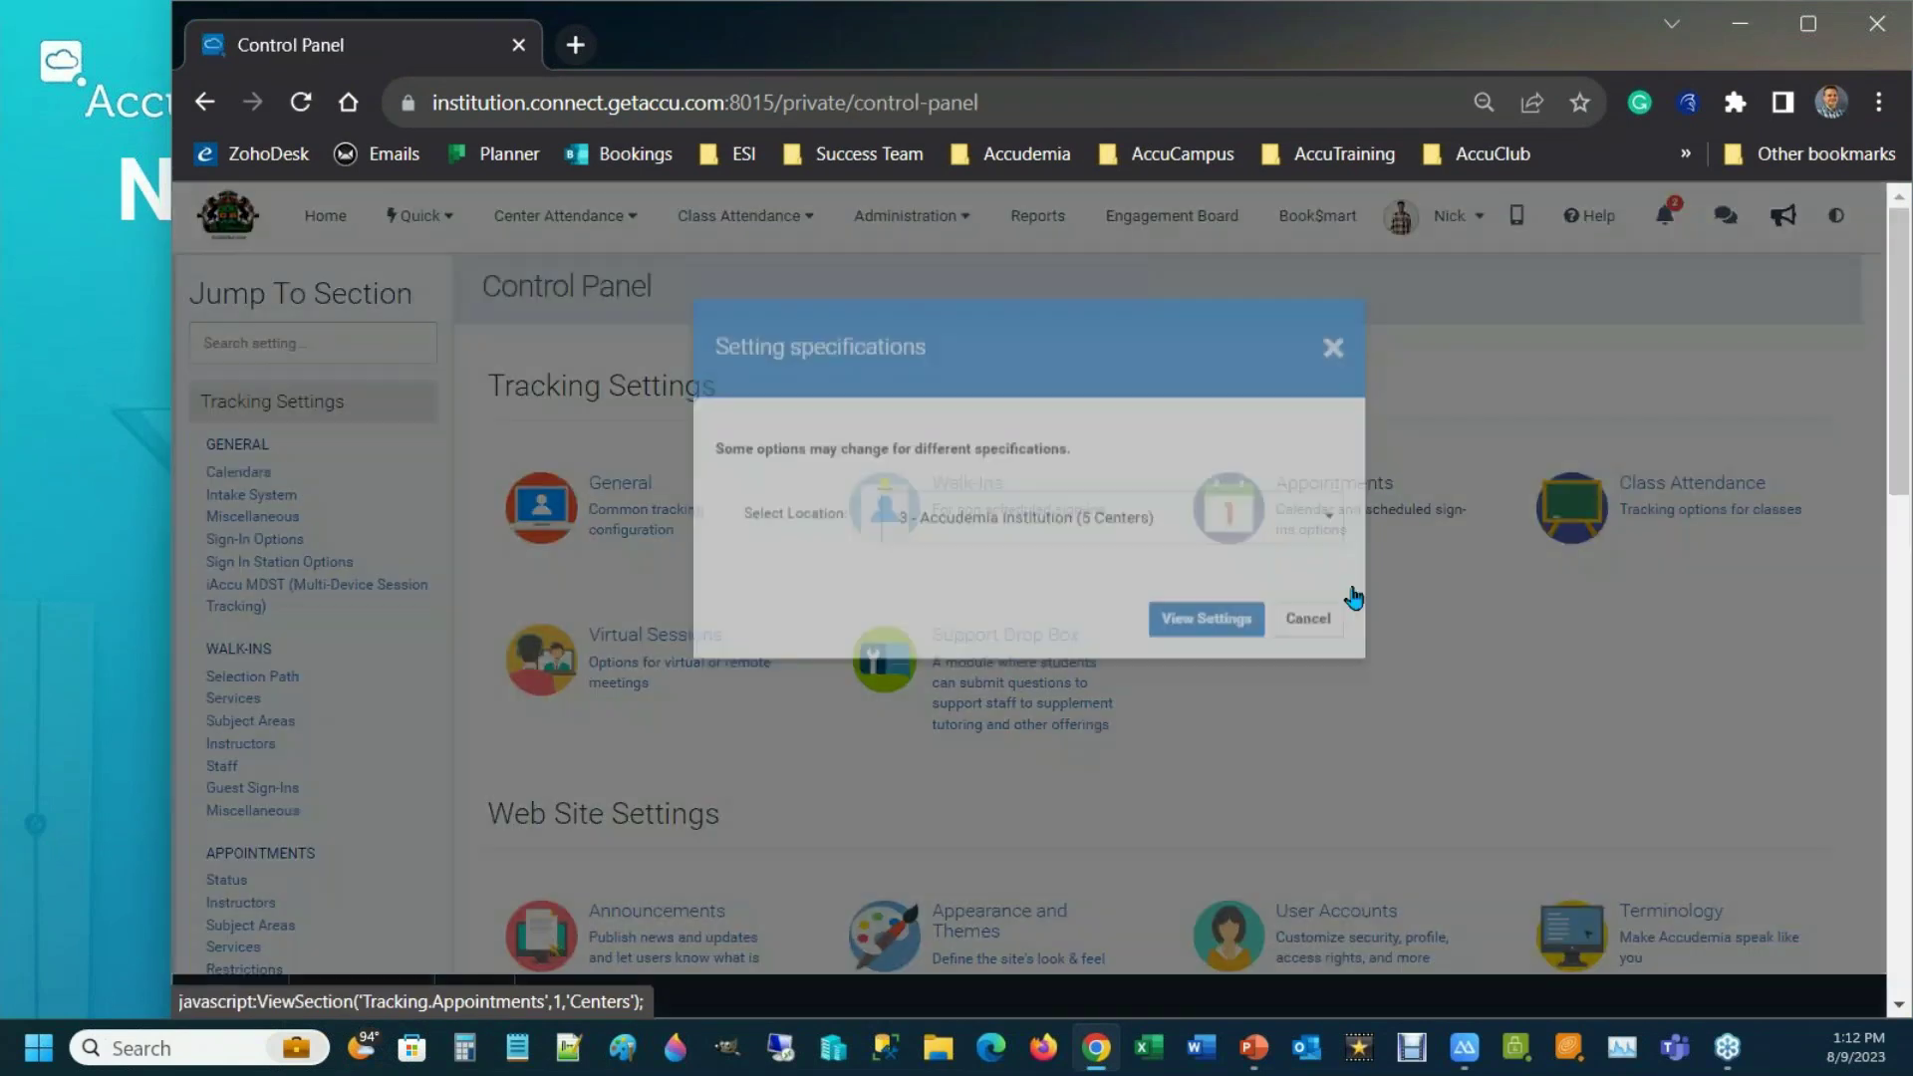
{"action": "left_click", "coordinate": [1226, 650]}
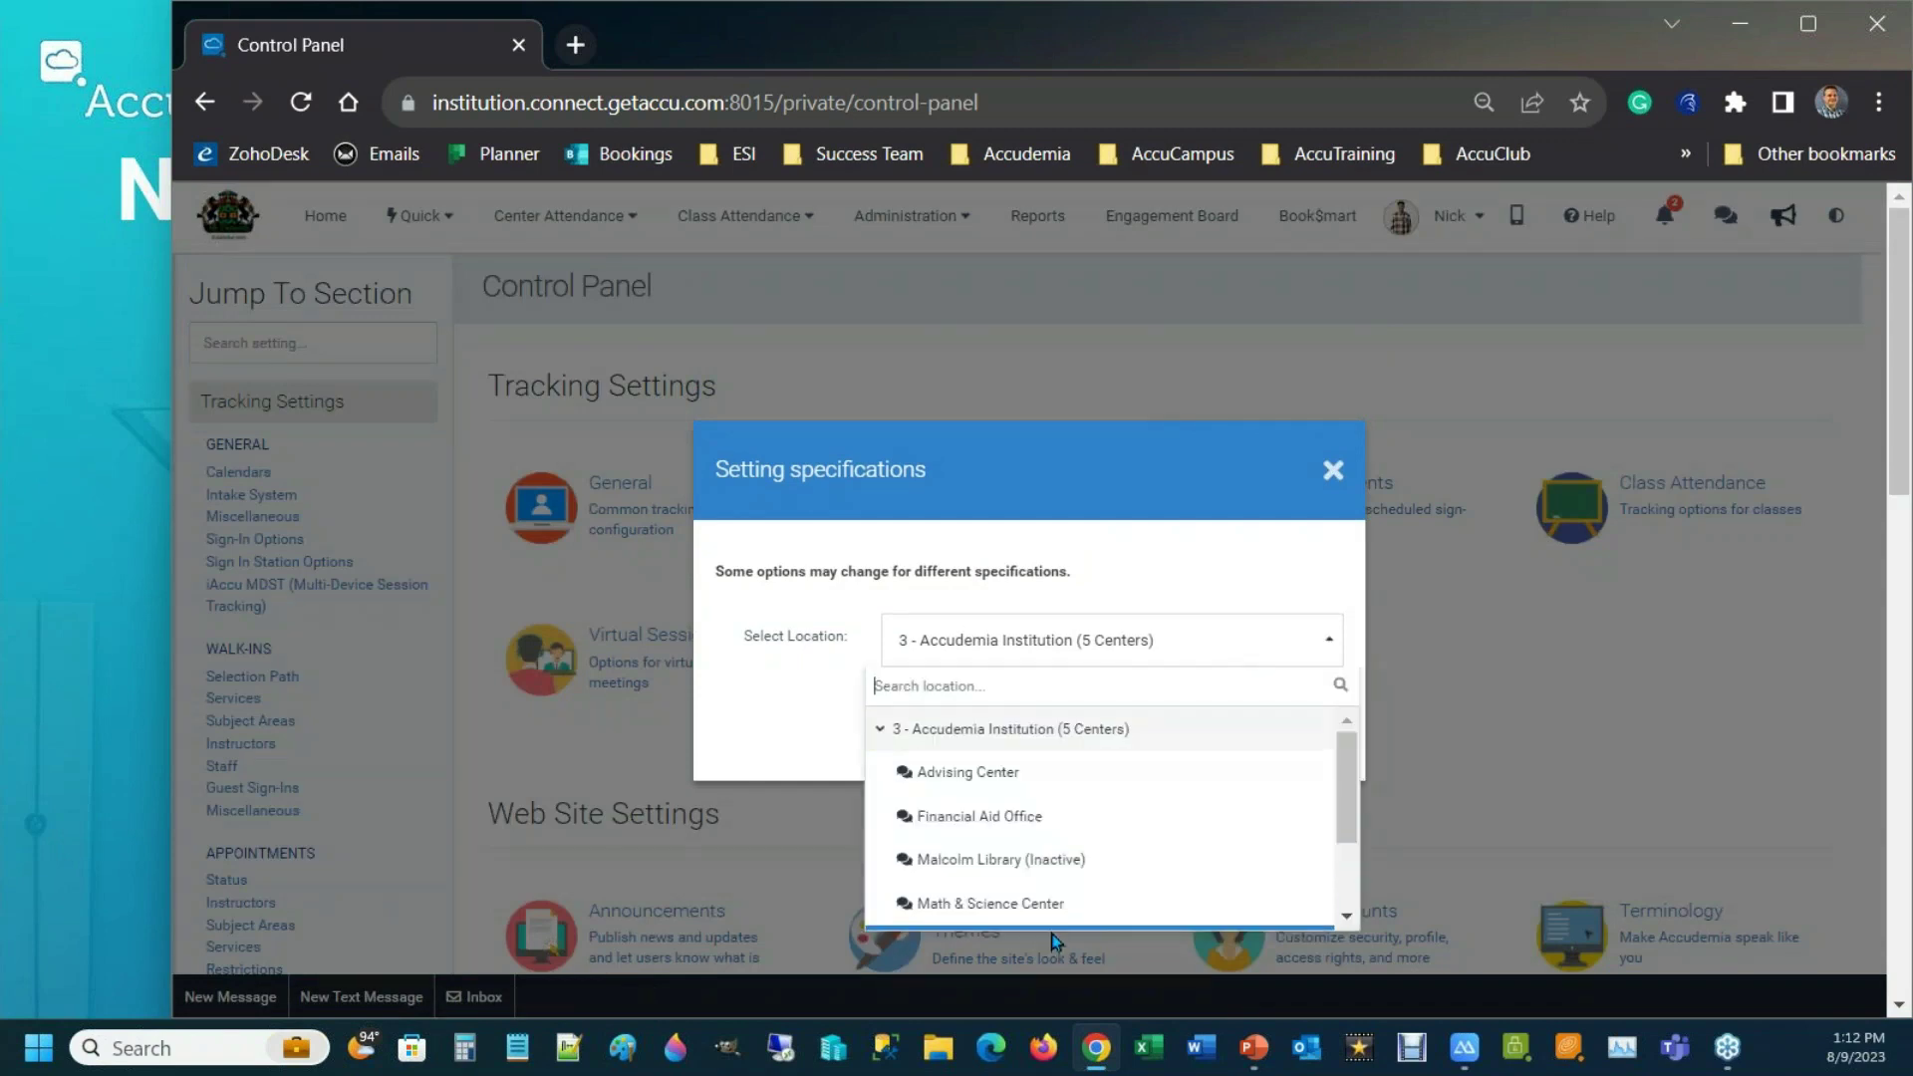
{"action": "scroll", "coordinate": [1059, 887], "scroll_direction": "down", "scroll_amount": 2}
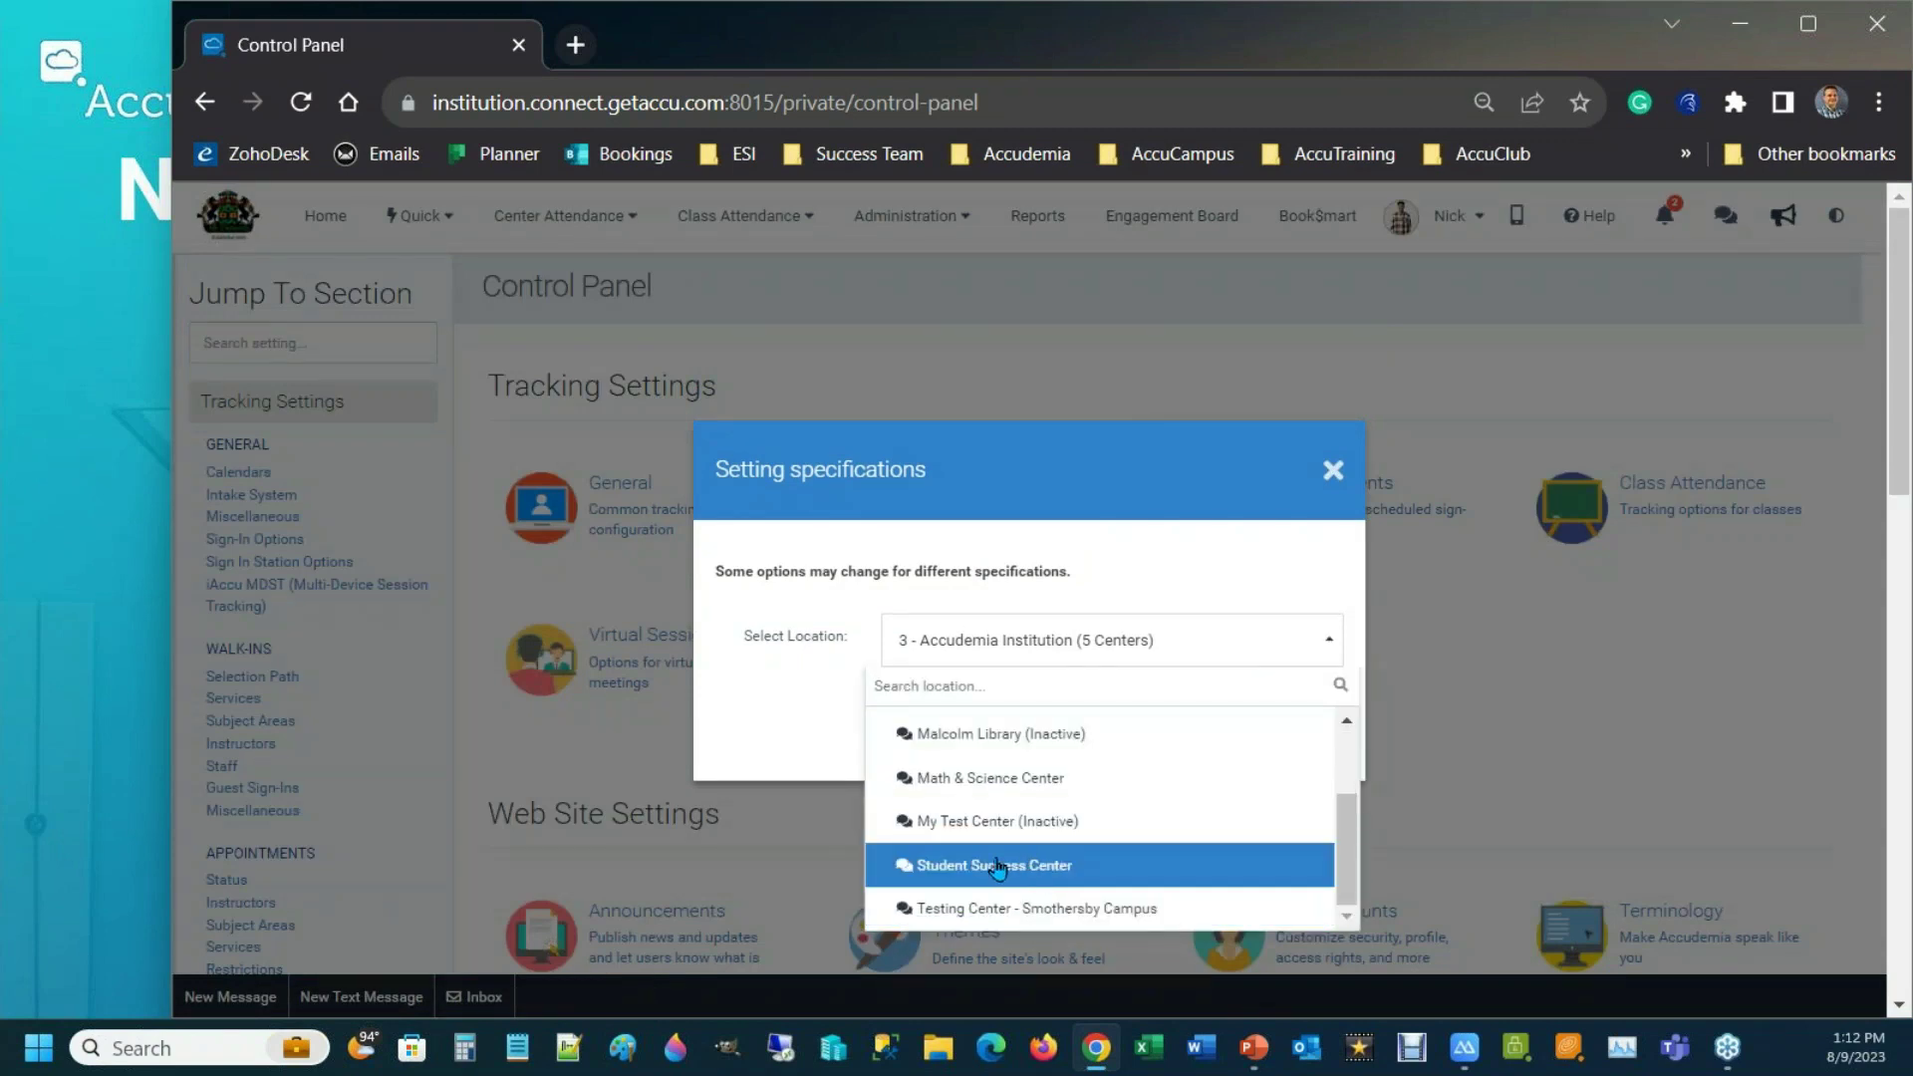
{"action": "left_click", "coordinate": [997, 866]}
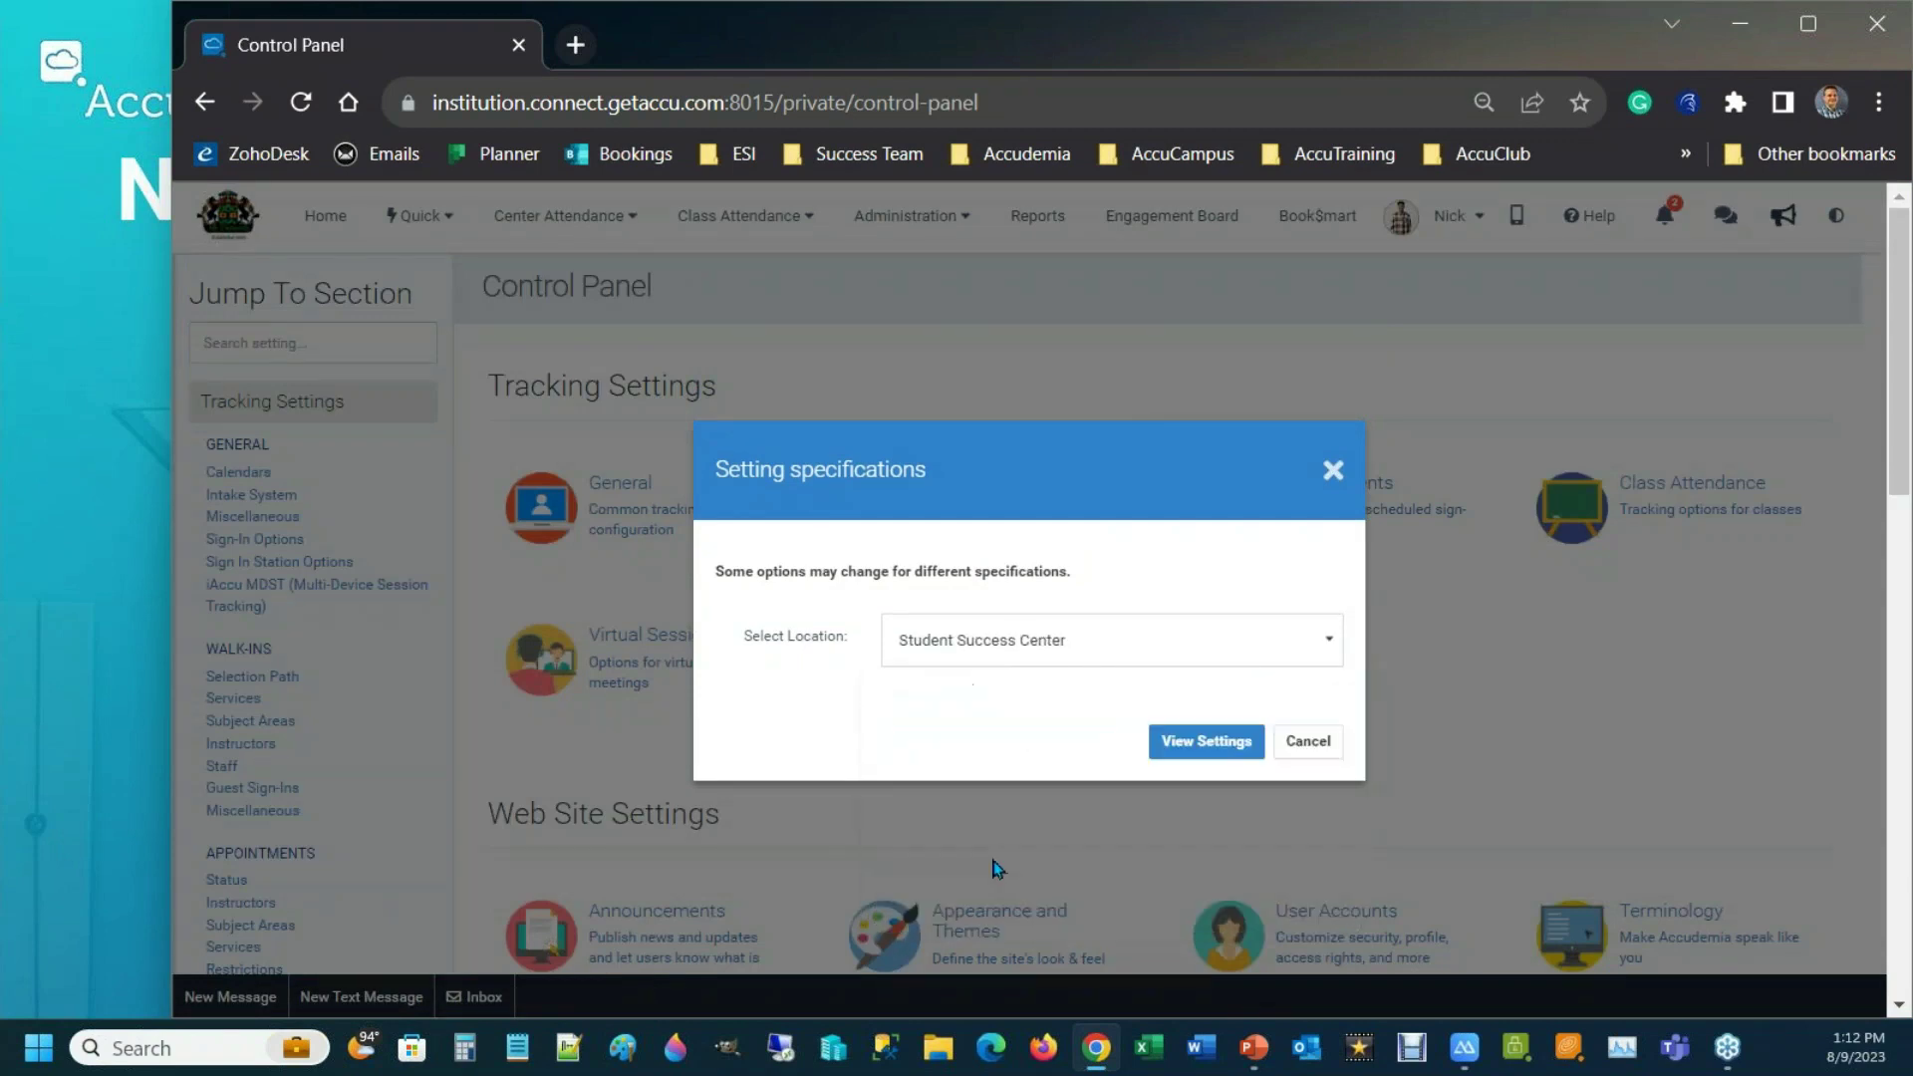
{"action": "left_click", "coordinate": [1217, 749]}
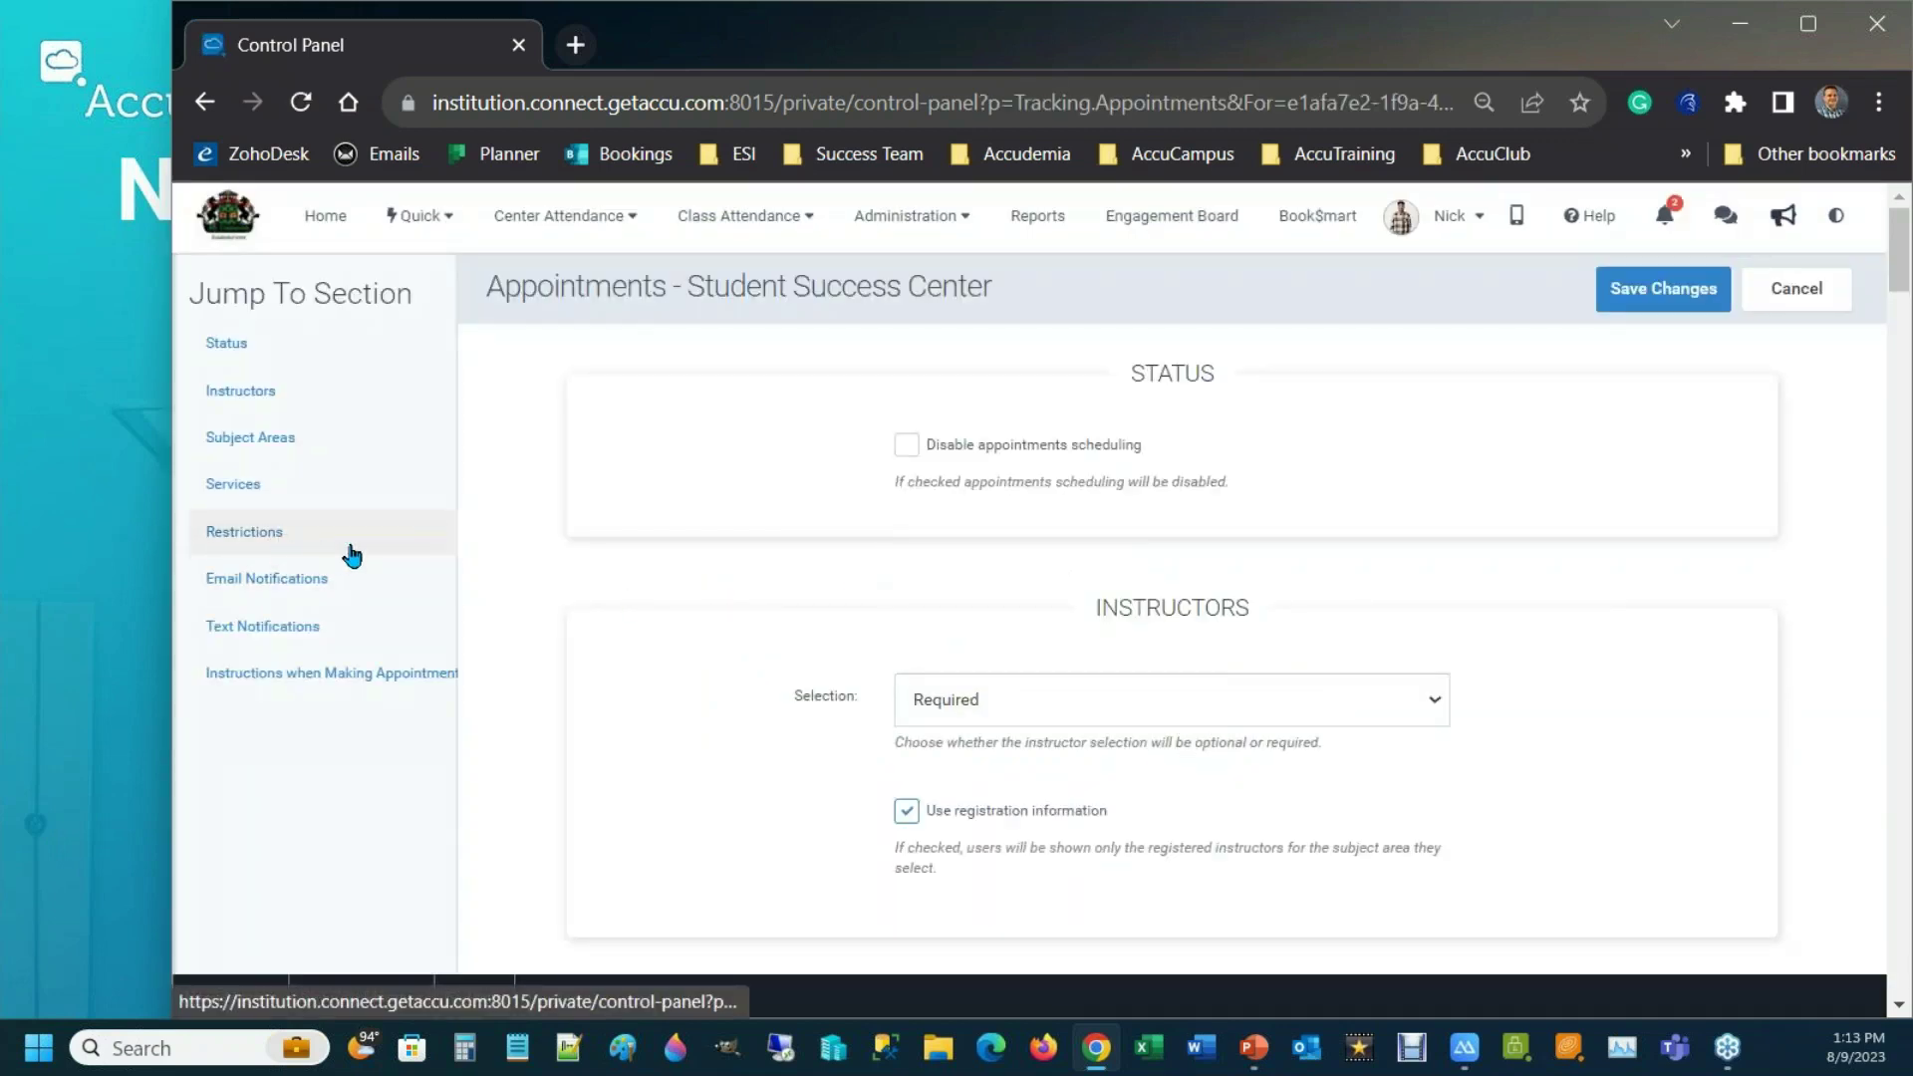
- Go to the Restrictions section of the appointment settings and locate the Duration restriction options
{"action": "left_click", "coordinate": [269, 548]}
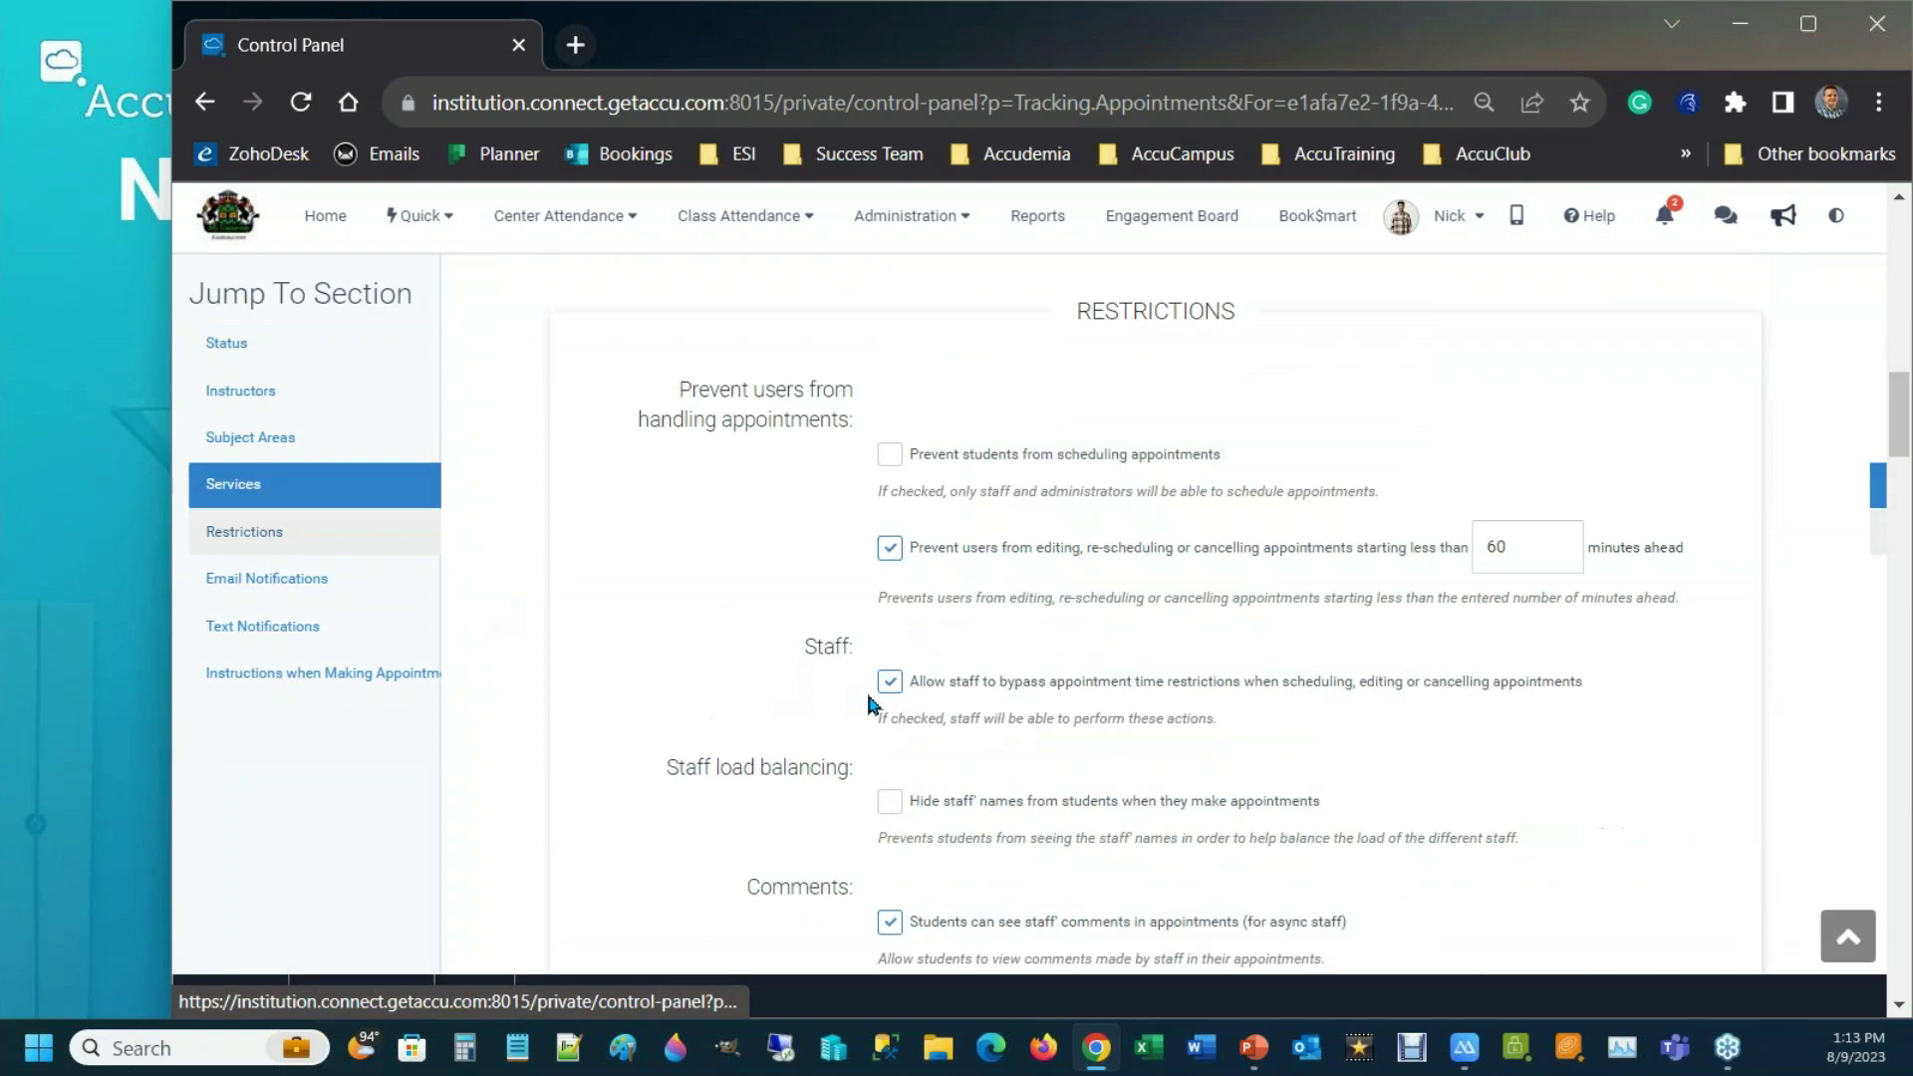
{"action": "scroll", "coordinate": [812, 702], "scroll_direction": "down", "scroll_amount": 5}
{"action": "scroll", "coordinate": [812, 702], "scroll_direction": "down", "scroll_amount": 2}
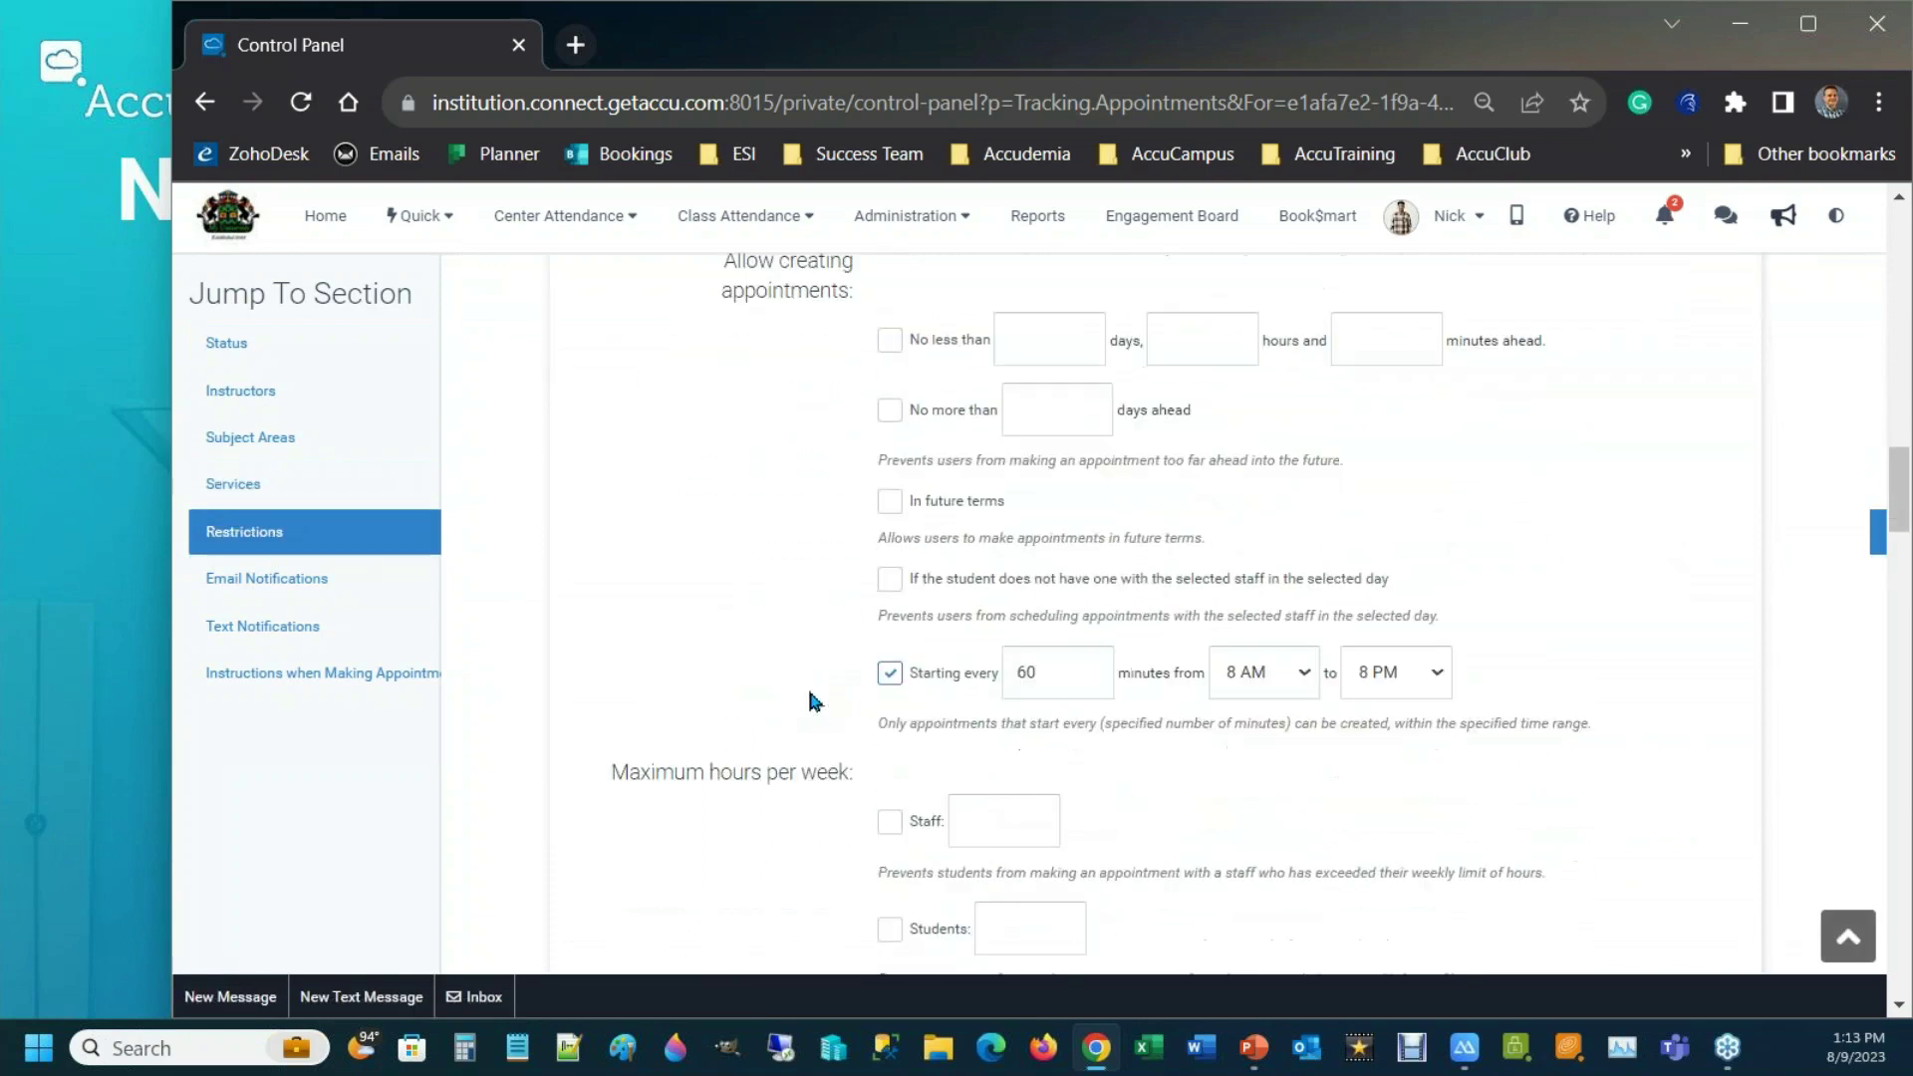
{"action": "scroll", "coordinate": [812, 702], "scroll_direction": "down", "scroll_amount": 10}
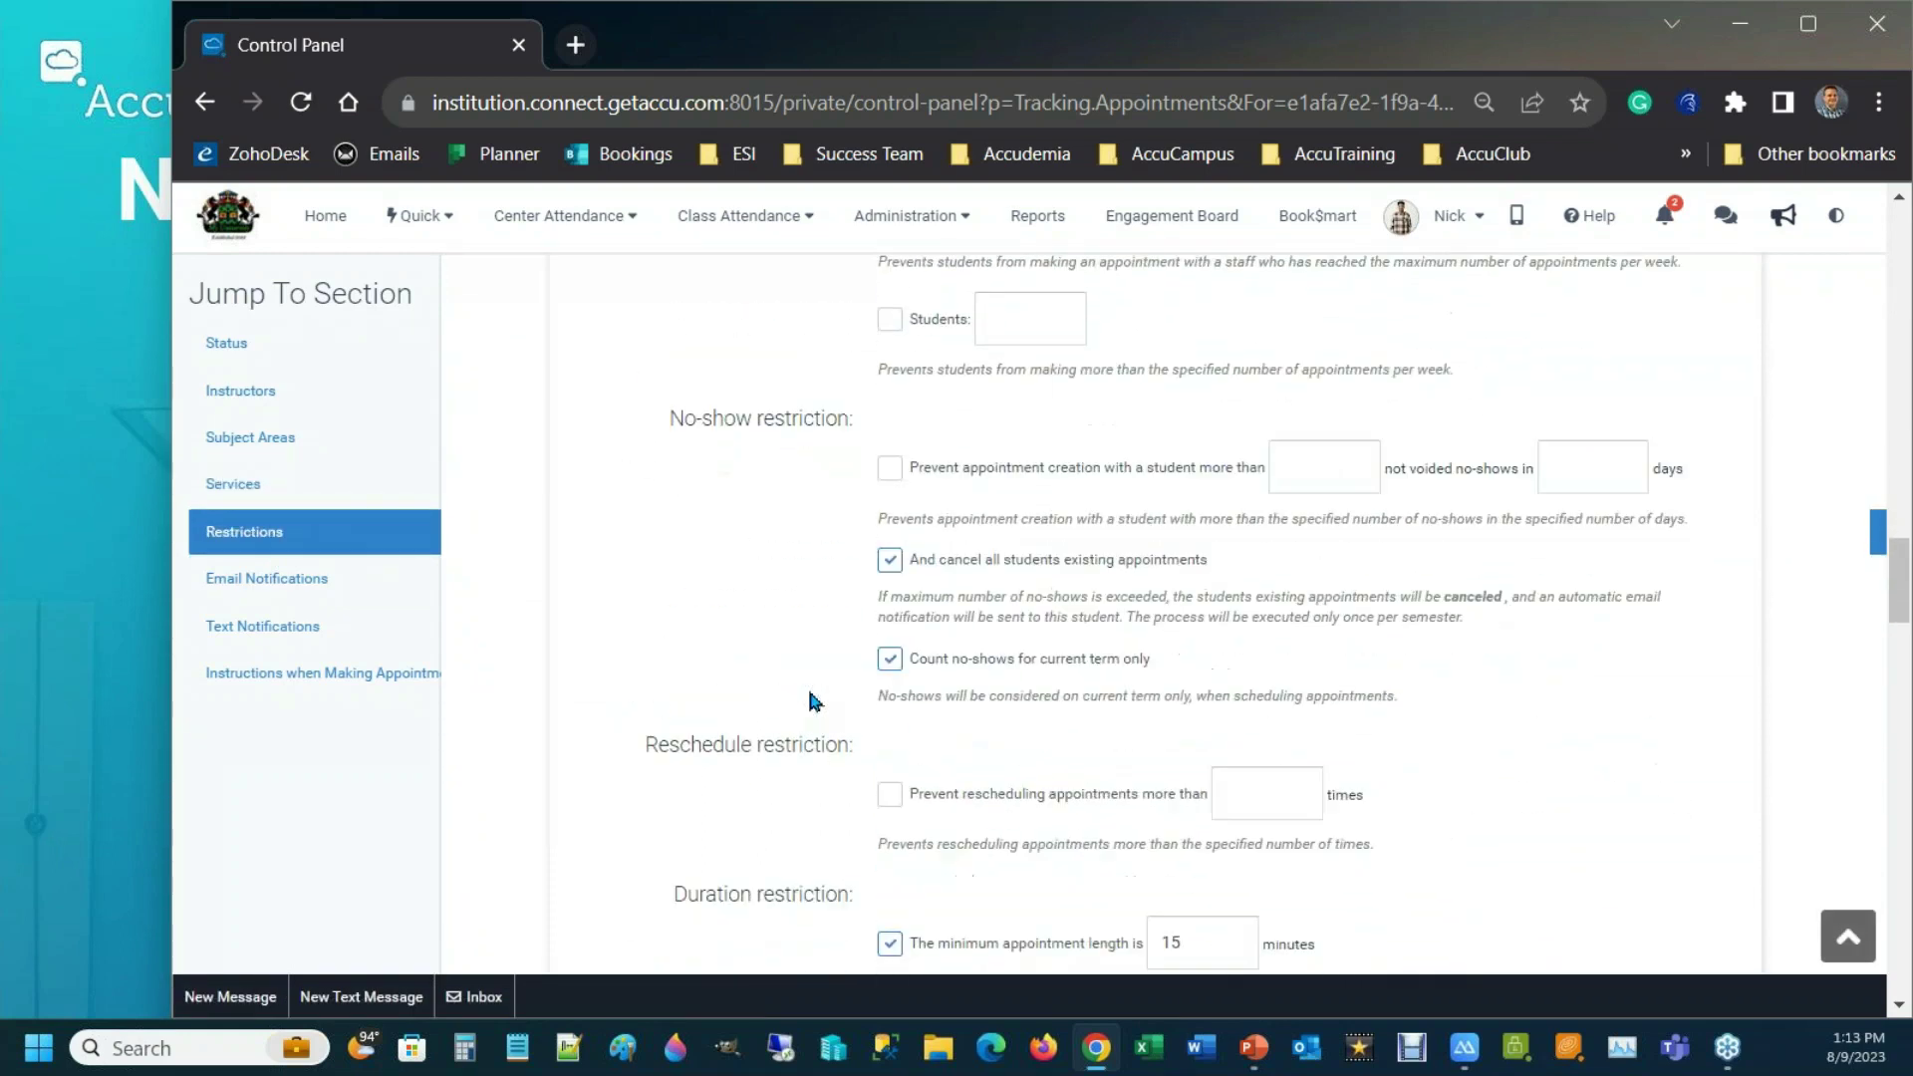
{"action": "scroll", "coordinate": [815, 703], "scroll_direction": "down", "scroll_amount": 3}
{"action": "scroll", "coordinate": [814, 702], "scroll_direction": "up", "scroll_amount": 3}
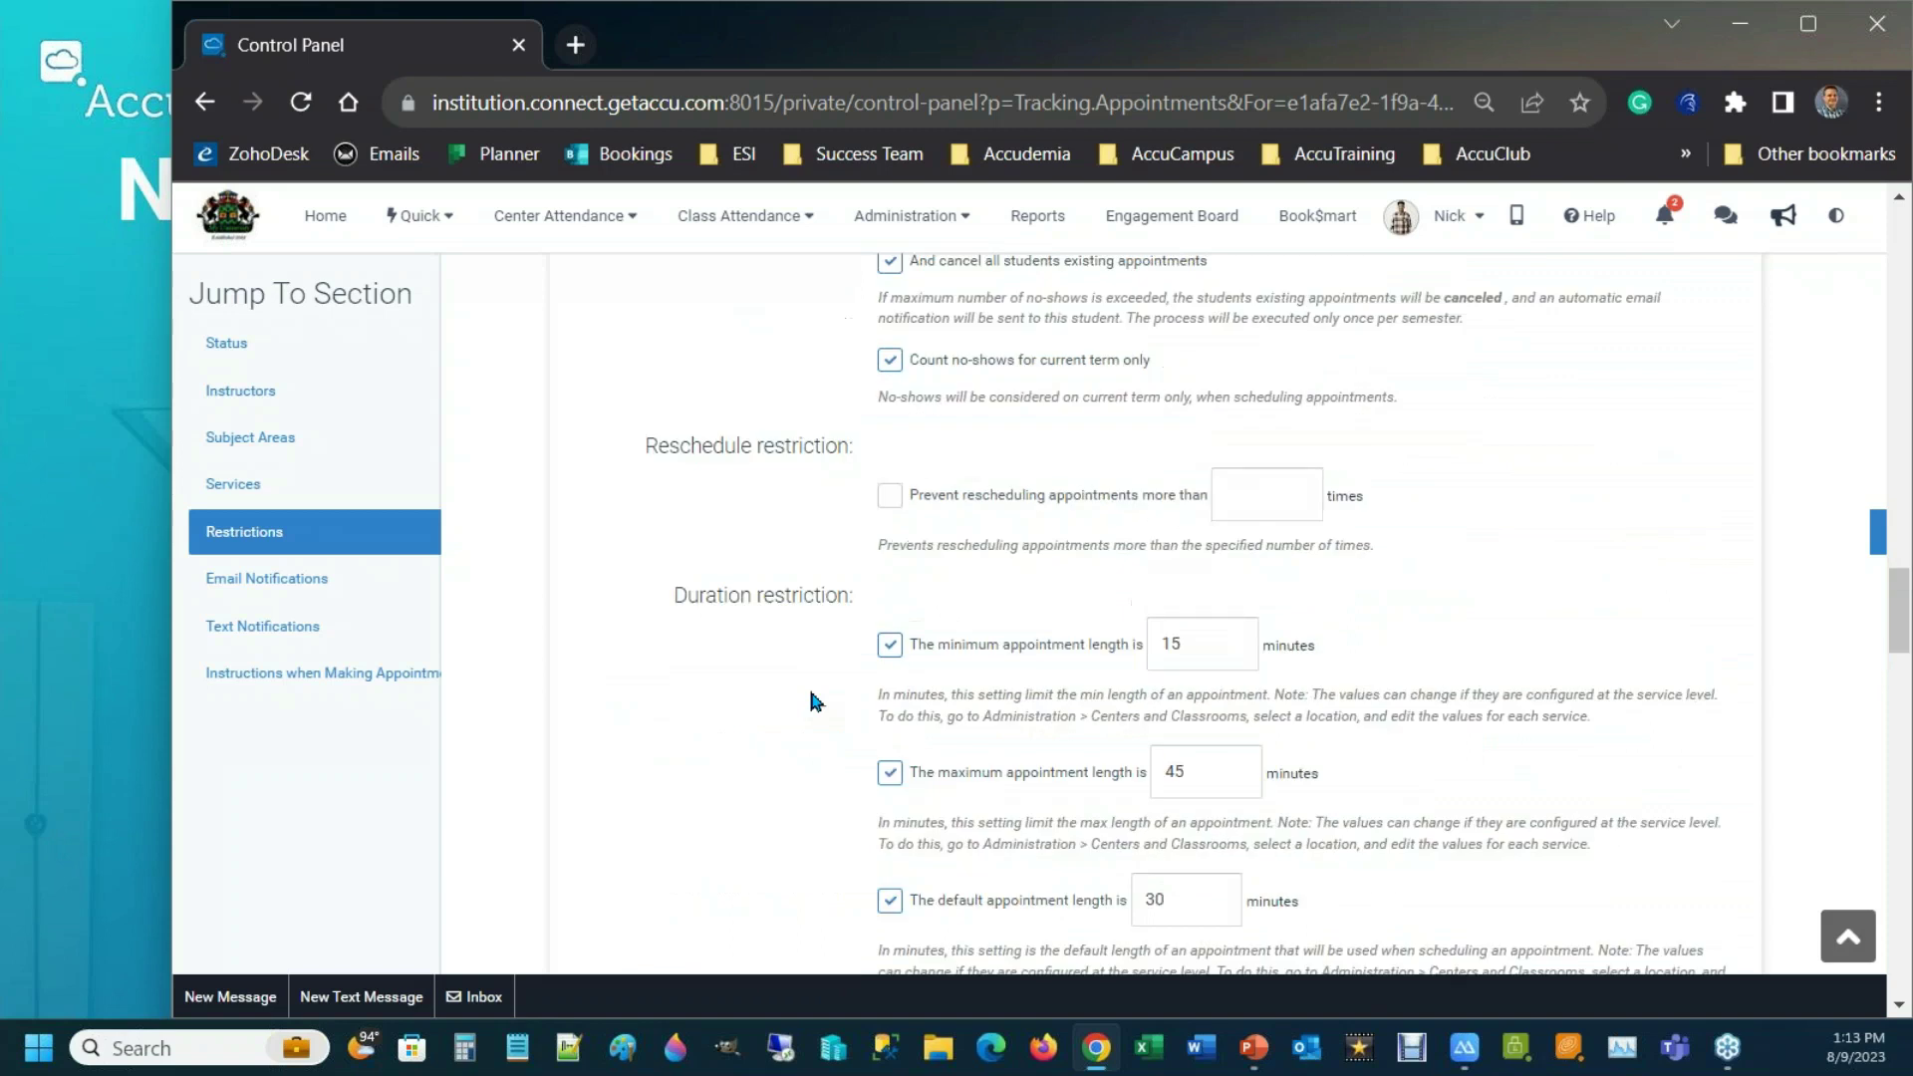
{"action": "left_click_drag", "start_coordinate": [673, 597], "coordinate": [841, 601]}
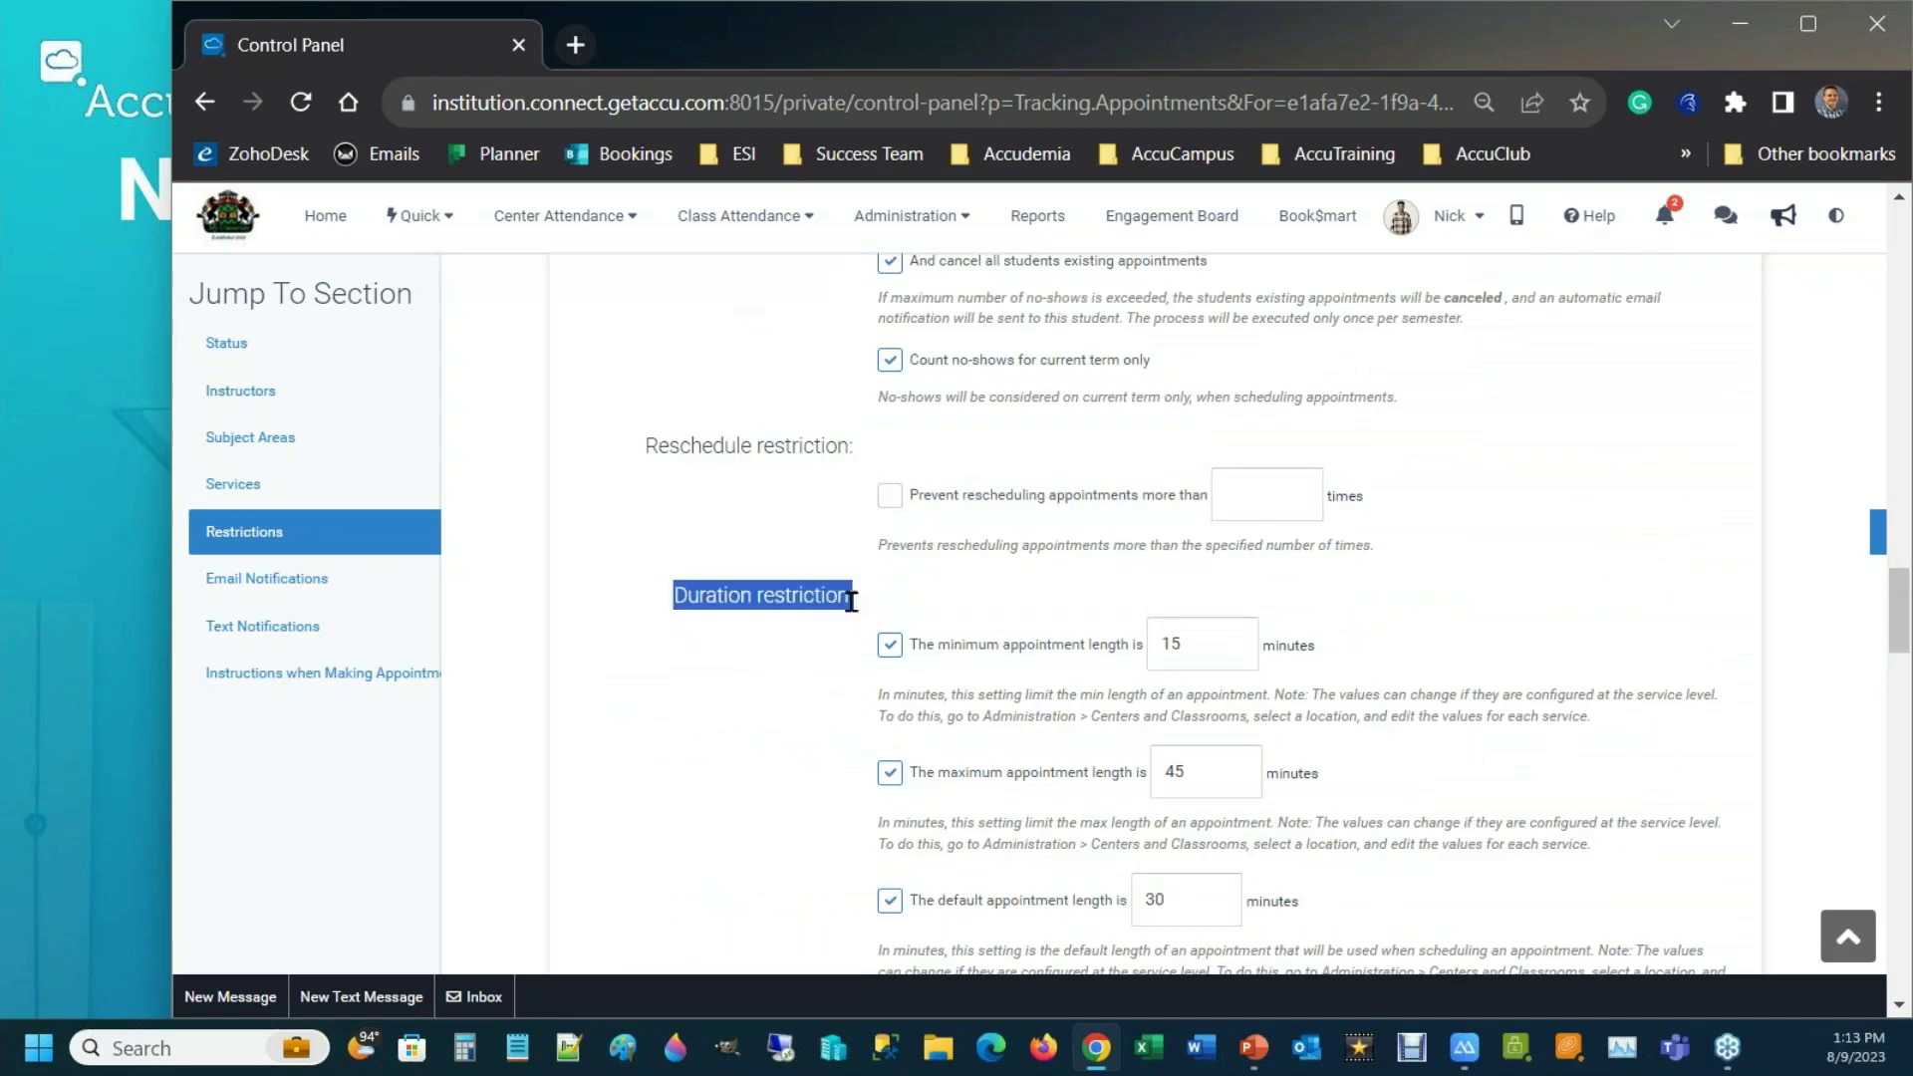
- Examine the minimum, maximum and default appointment lengths and the list of valid durations
{"action": "scroll", "coordinate": [956, 577], "scroll_direction": "down", "scroll_amount": 2}
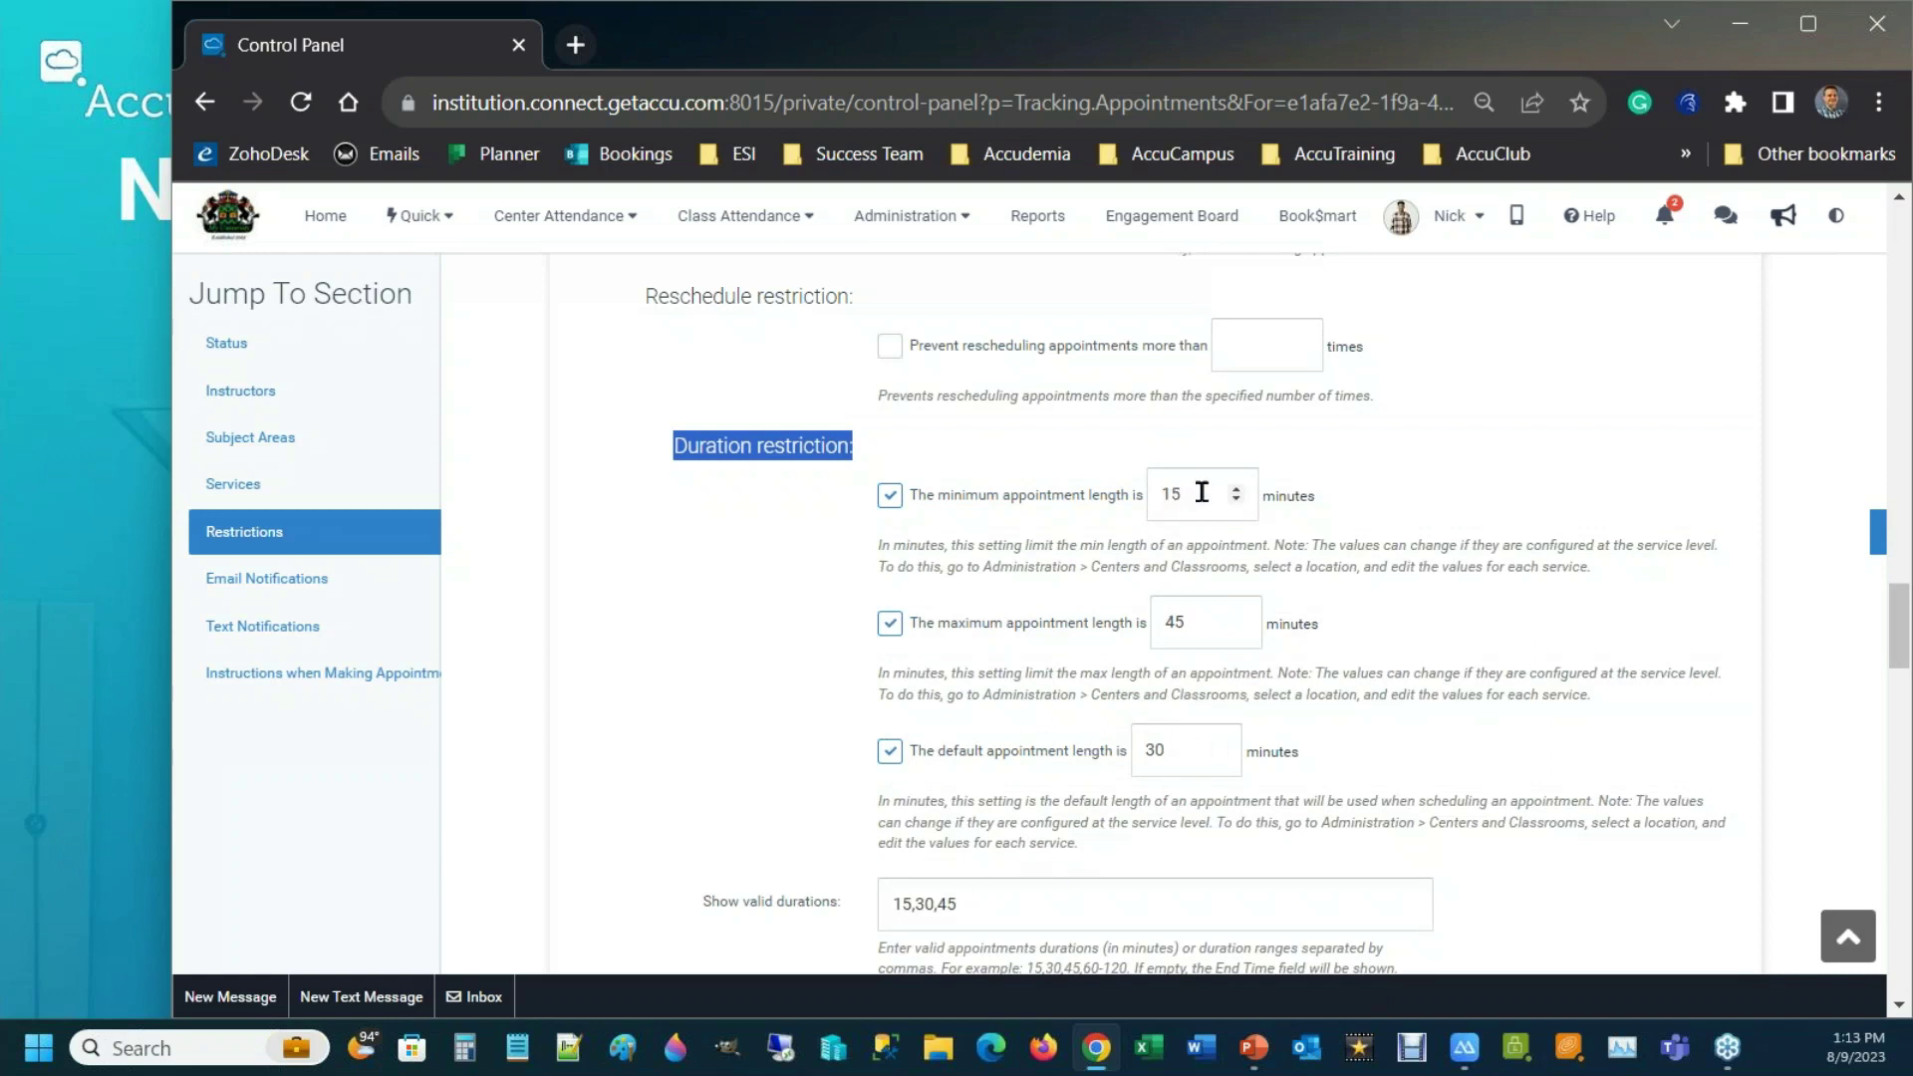
{"action": "left_click_drag", "start_coordinate": [1201, 492], "coordinate": [1152, 492]}
{"action": "left_click_drag", "start_coordinate": [1203, 625], "coordinate": [1150, 637]}
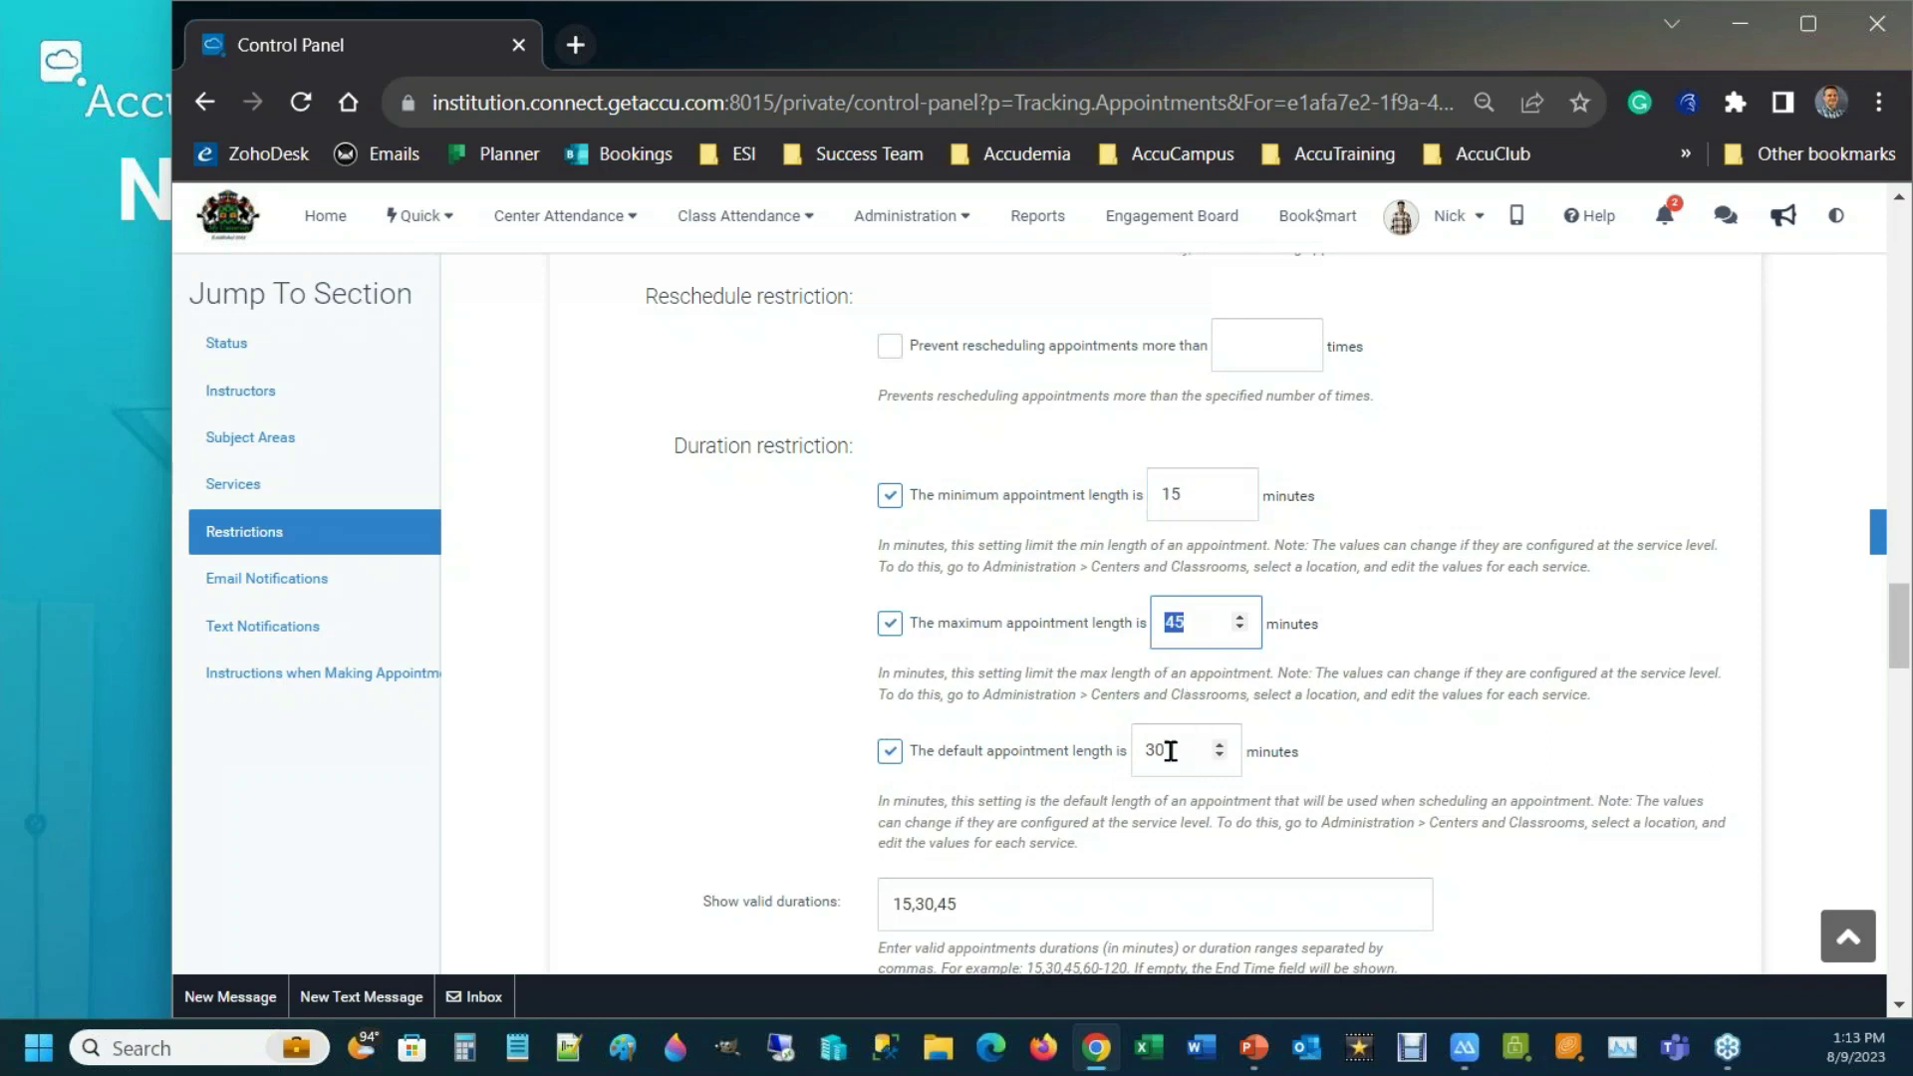
{"action": "left_click_drag", "start_coordinate": [1170, 751], "coordinate": [1144, 755]}
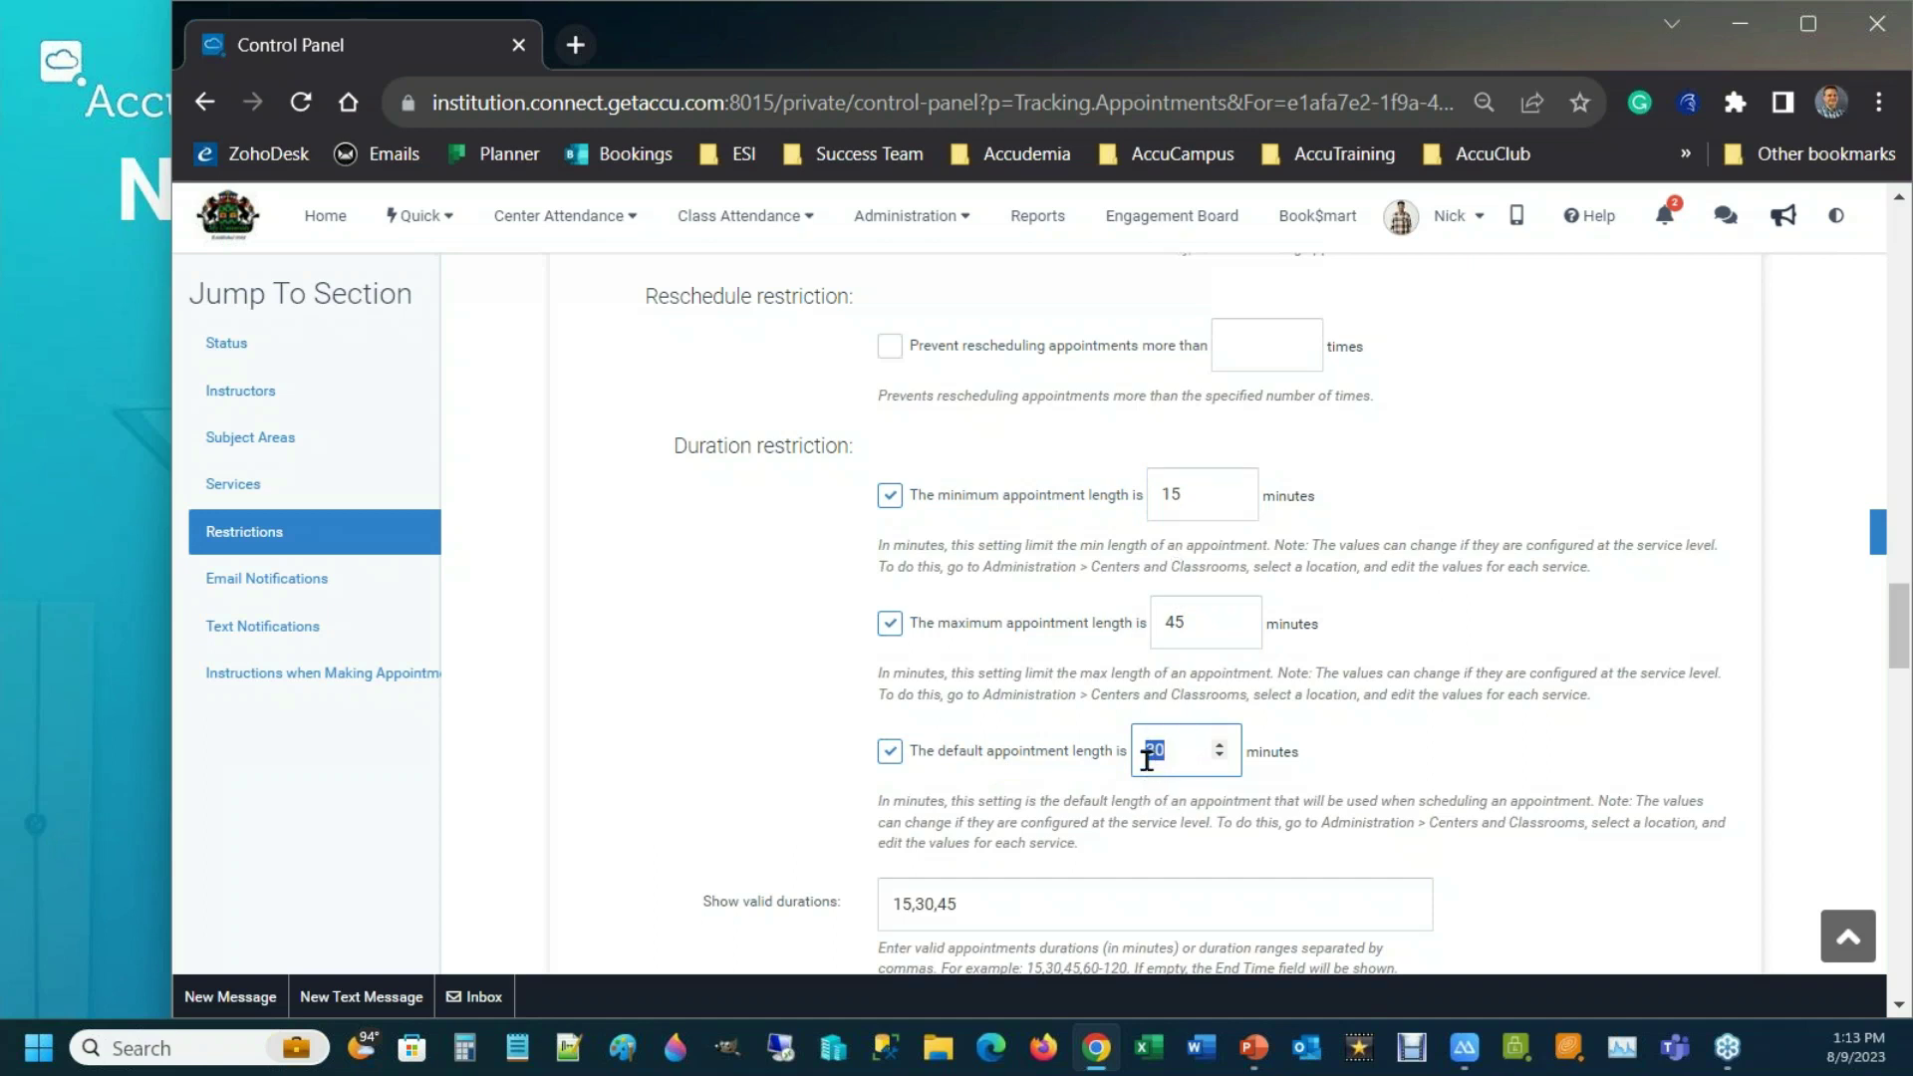
{"action": "key", "text": "Tab"}
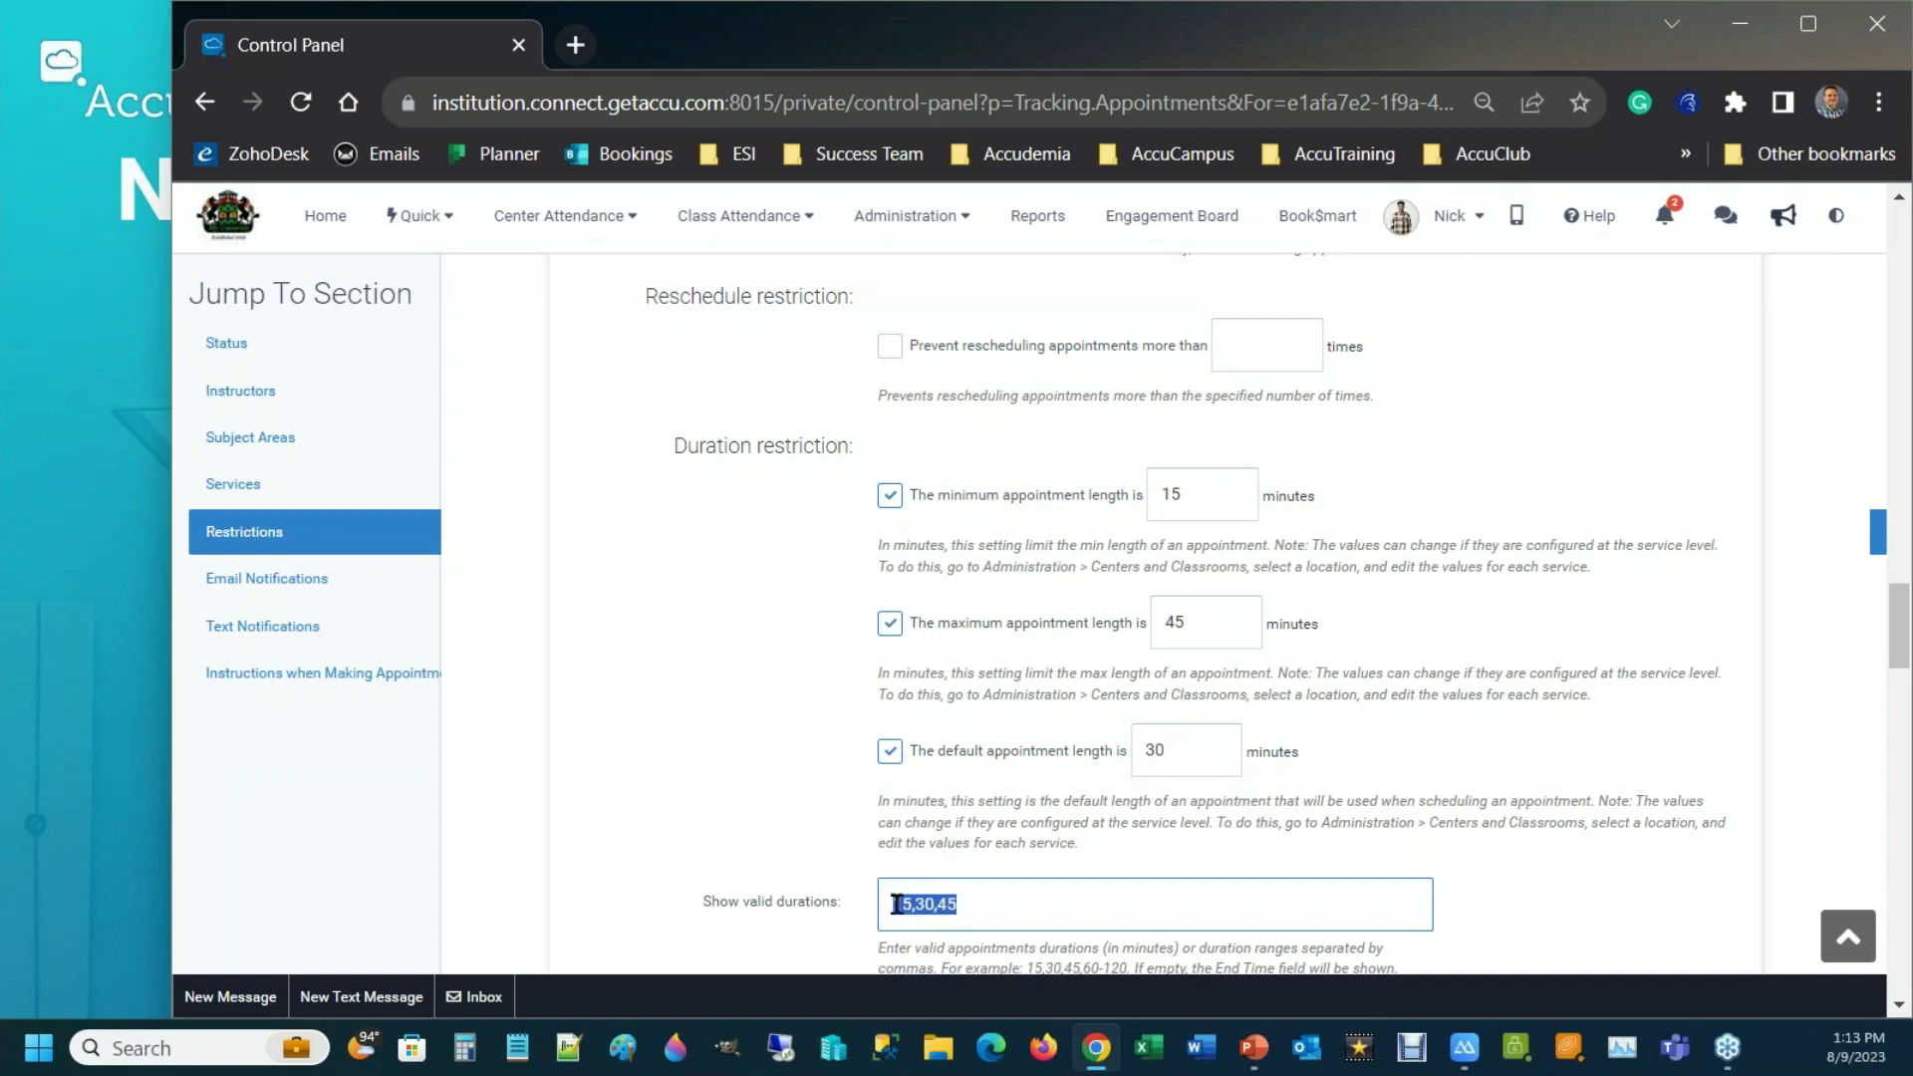
{"action": "left_click", "coordinate": [1004, 905]}
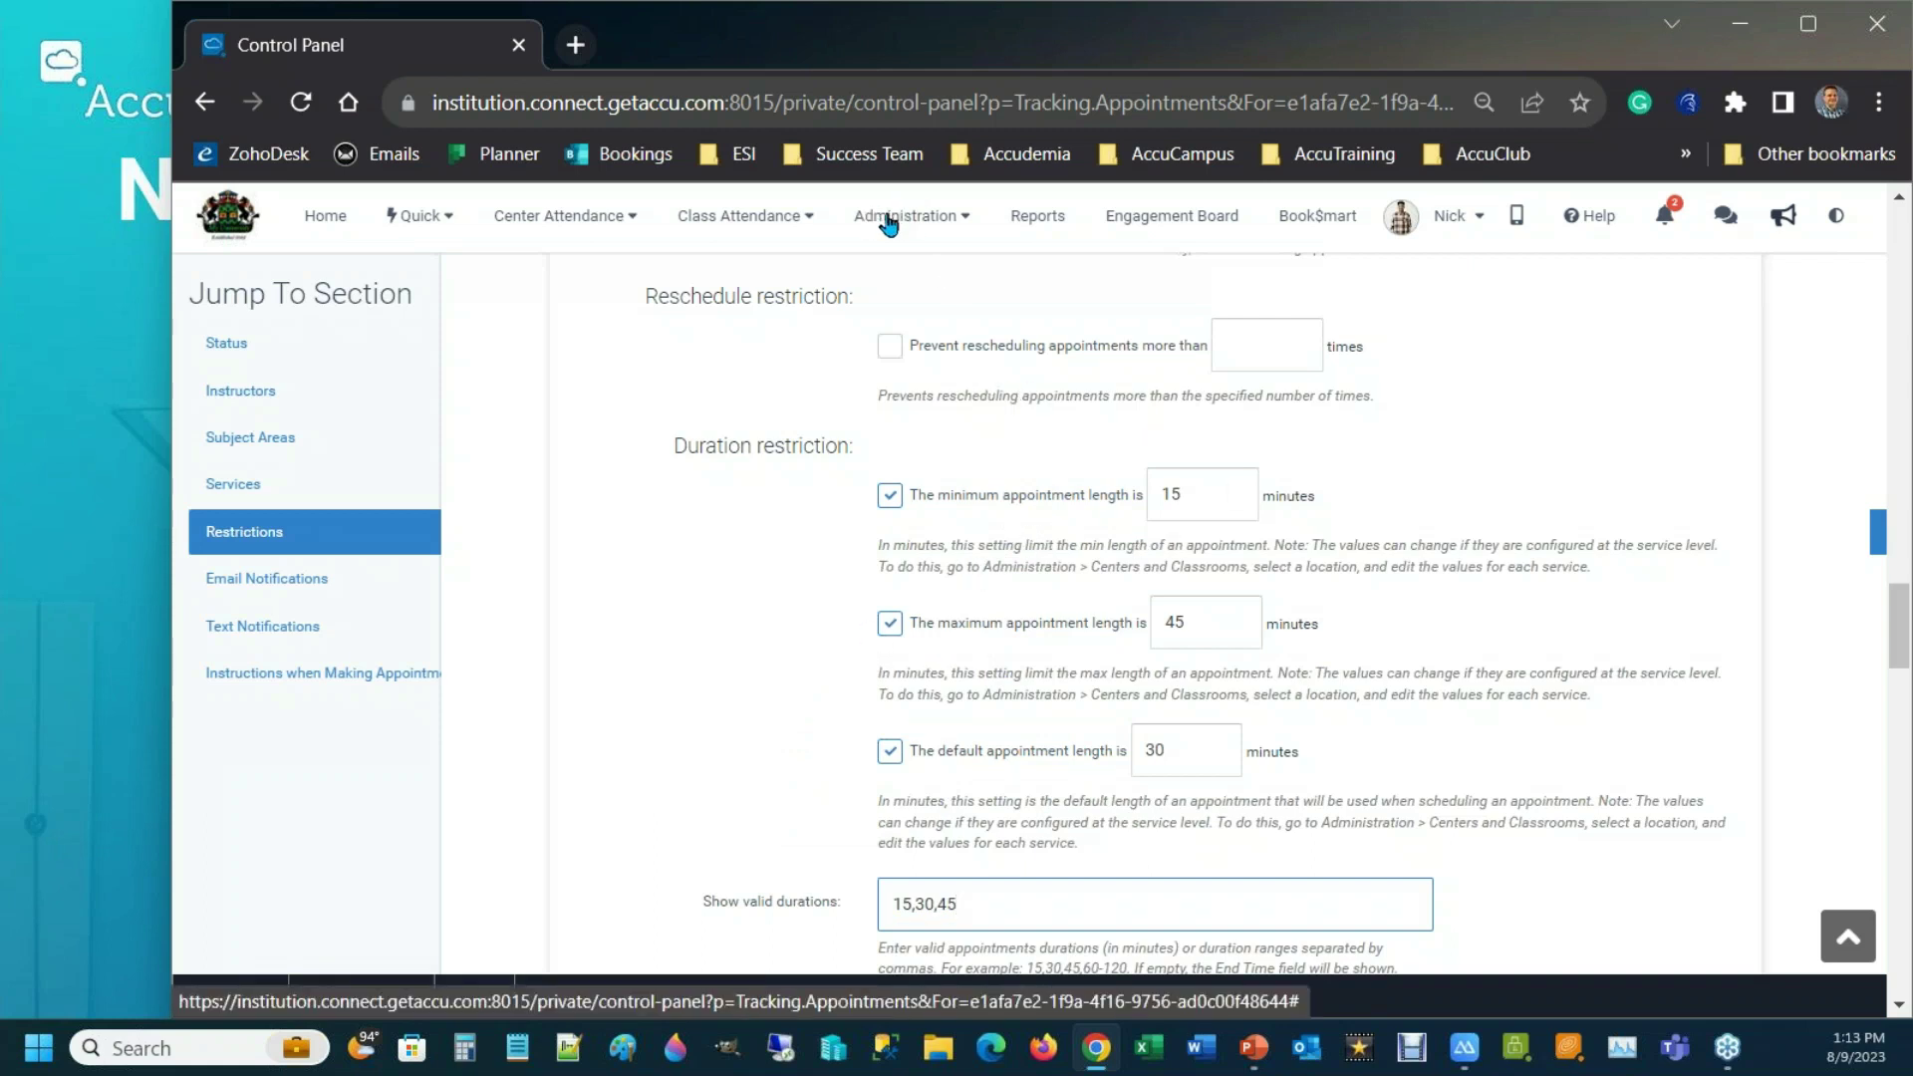
- Leave the appointment settings and open the Centers & Classrooms list
{"action": "left_click", "coordinate": [889, 226]}
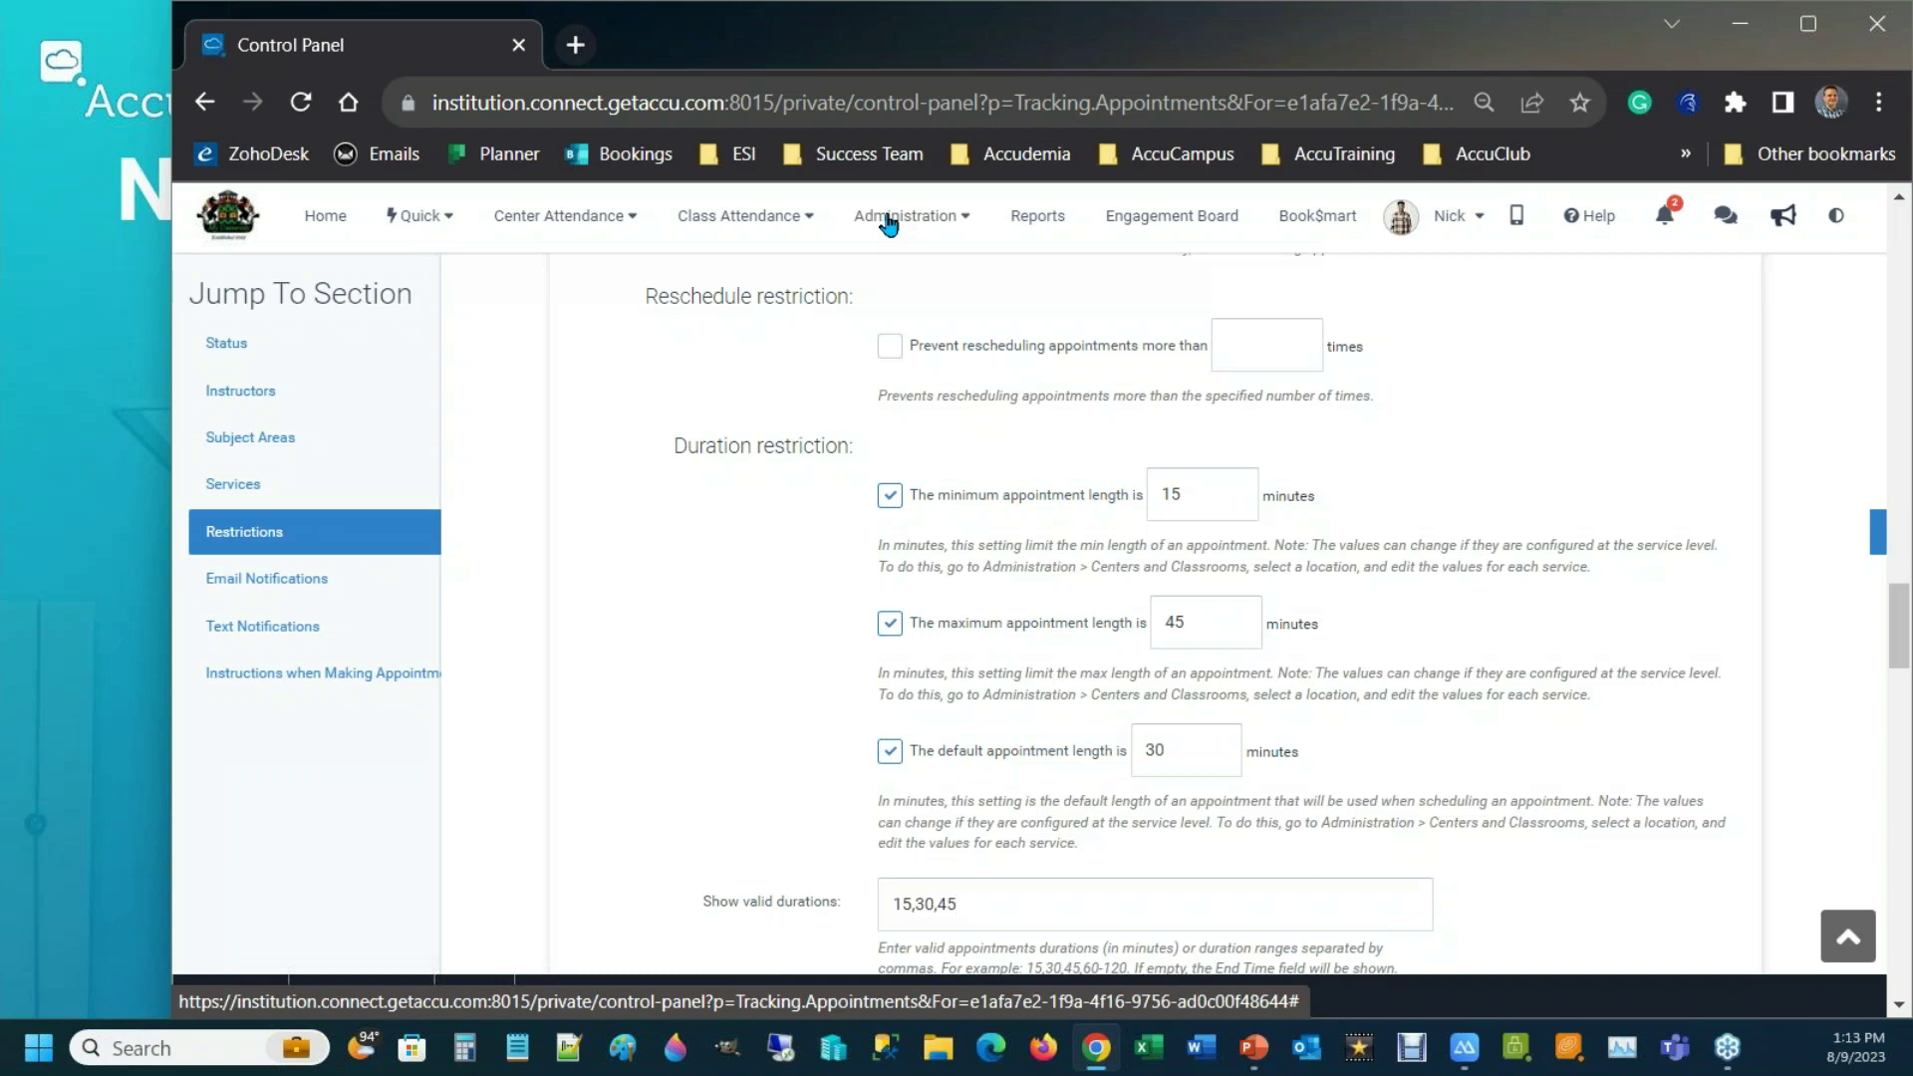
{"action": "left_click", "coordinate": [888, 223]}
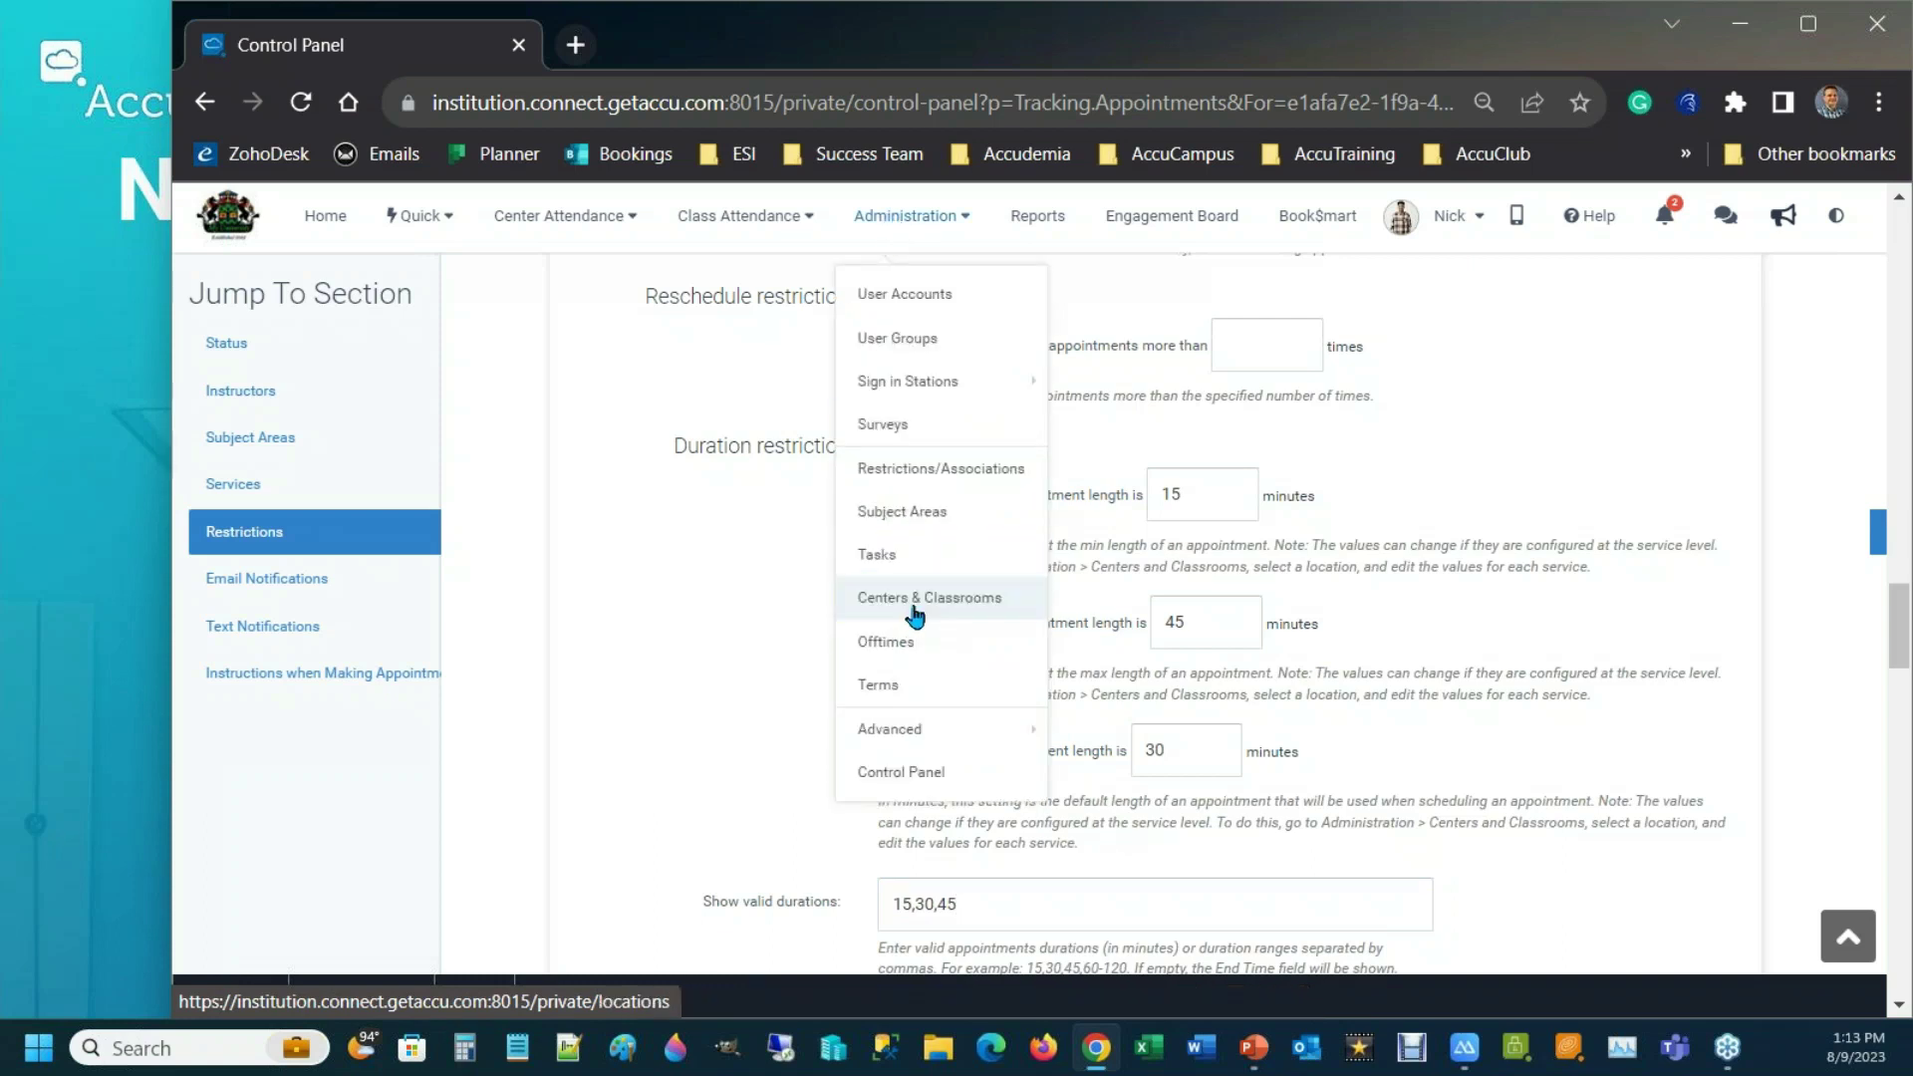
{"action": "left_click", "coordinate": [907, 613]}
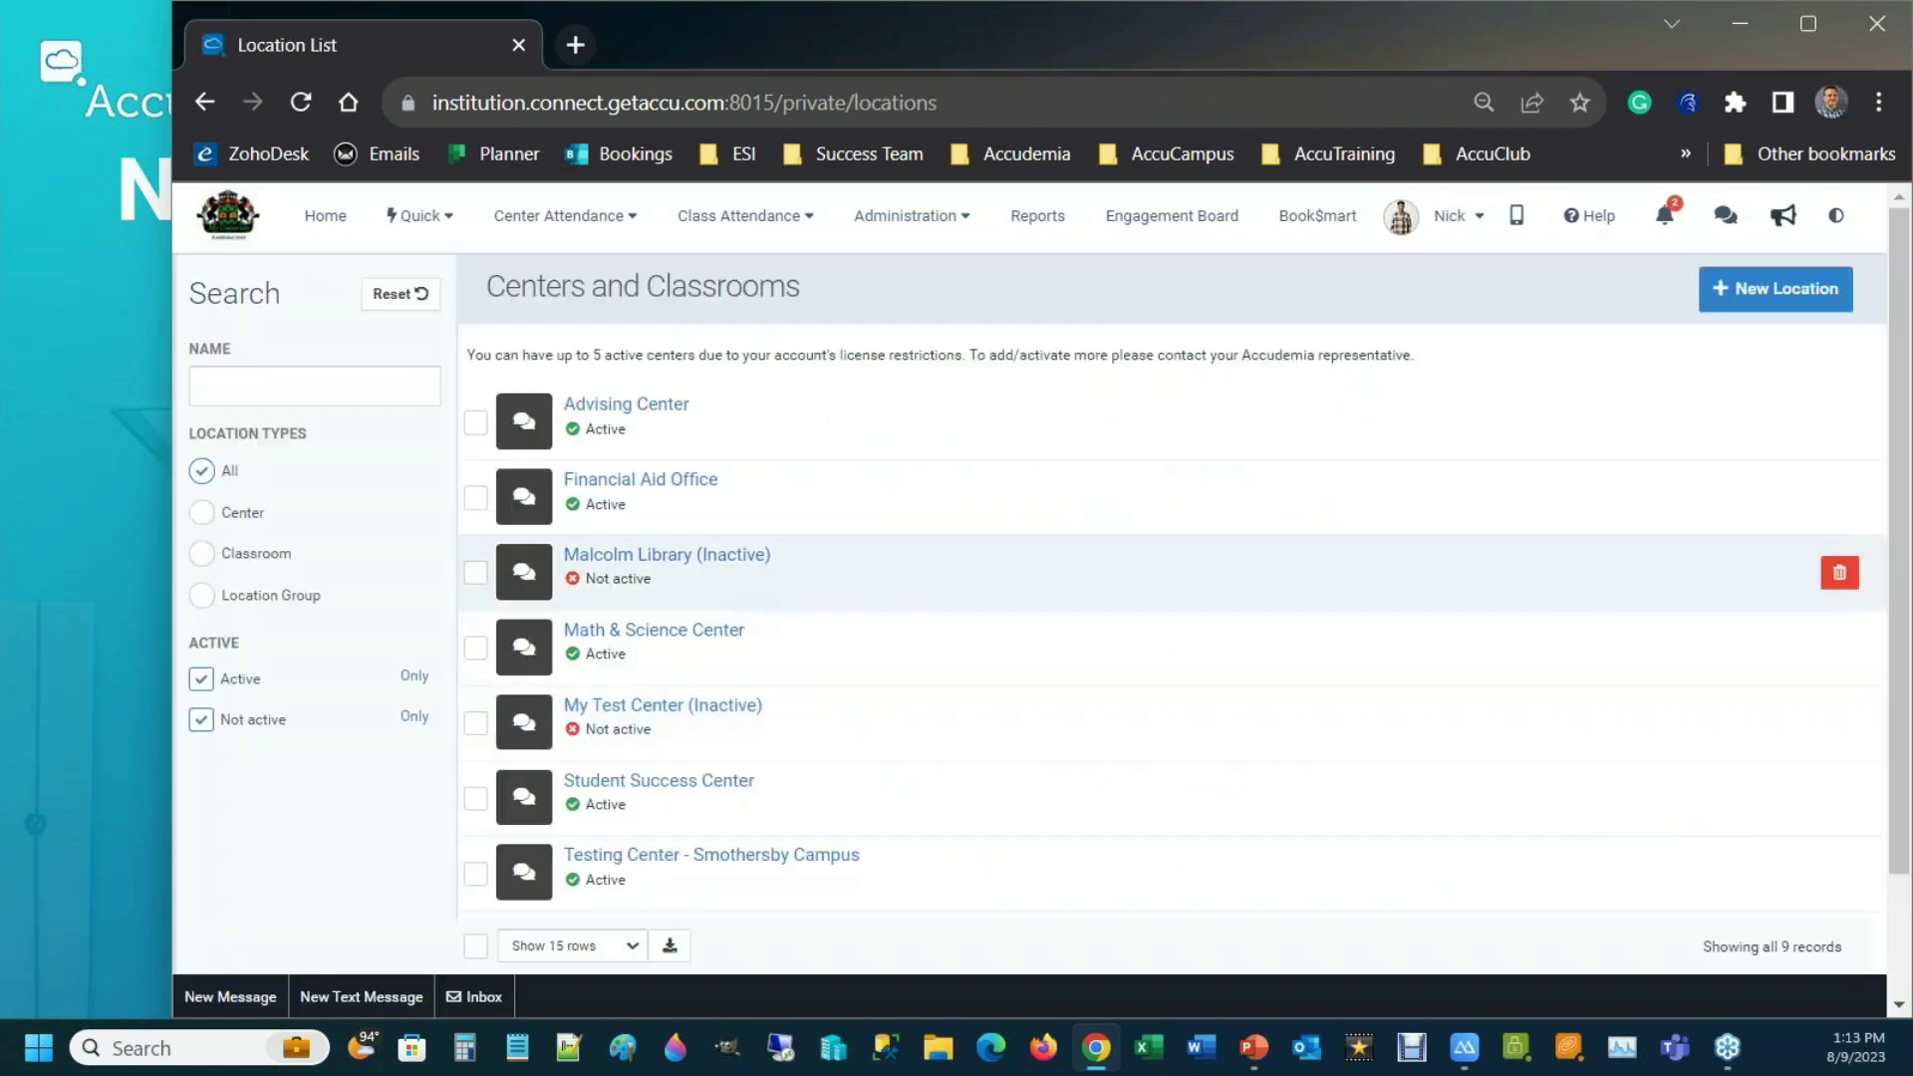
- Open the Student Success Center's services and bring up 01 - InPerson Tutoring (F2F WALK-INS ONLY) for editing, down to its duration restriction
{"action": "left_click", "coordinate": [662, 791]}
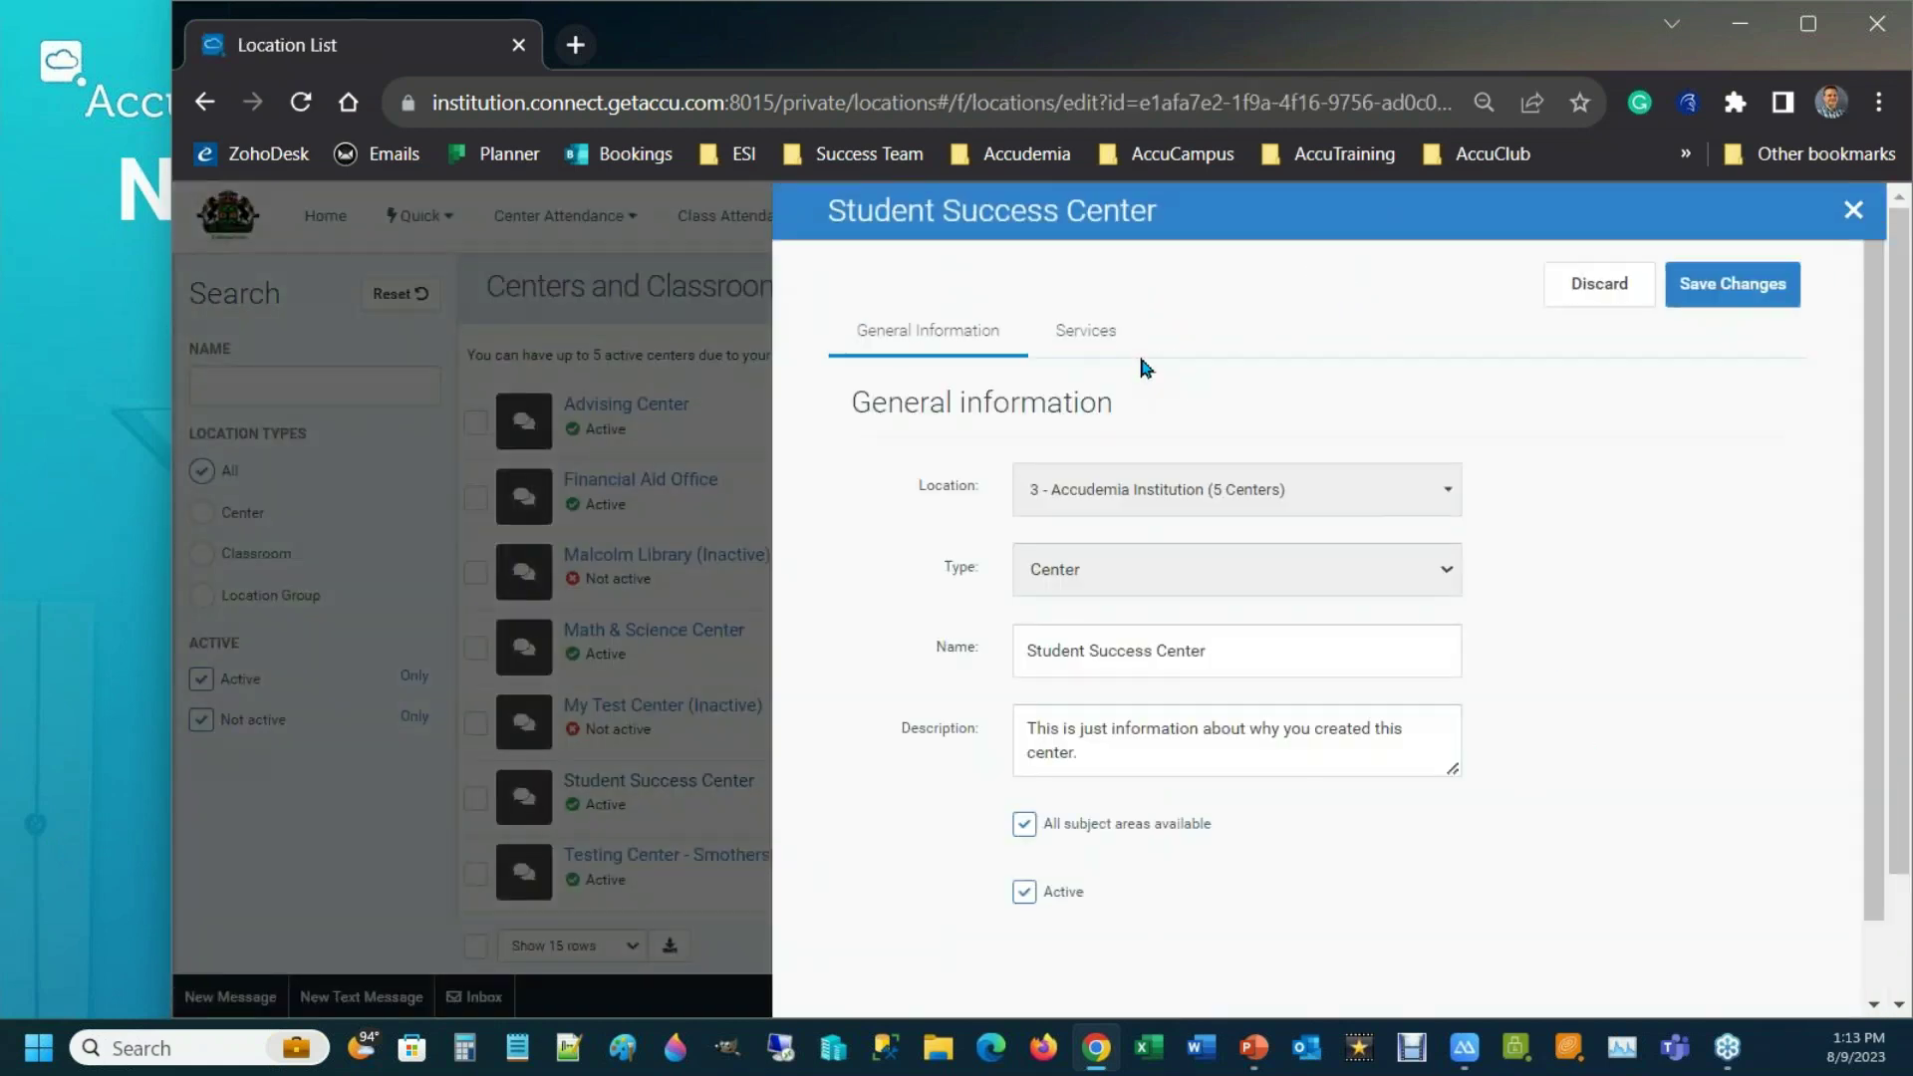
{"action": "left_click", "coordinate": [1084, 338]}
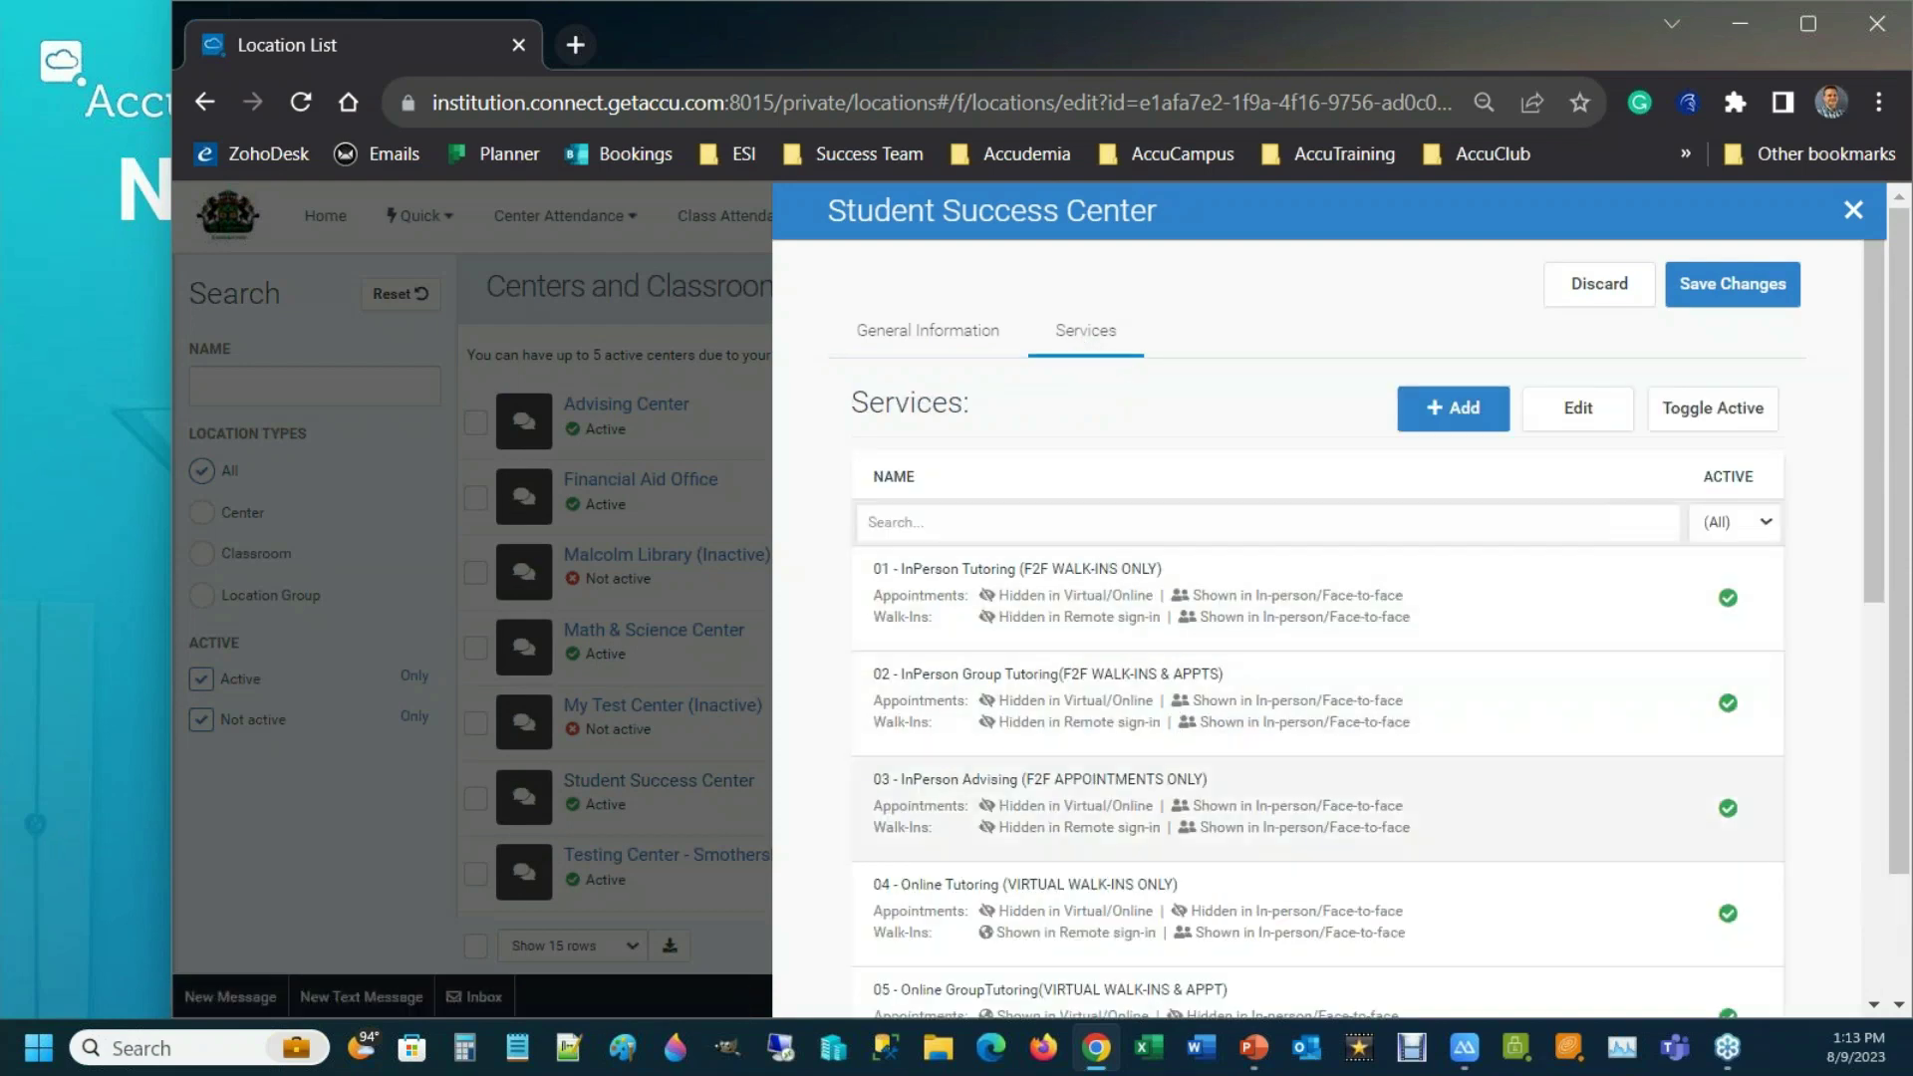
{"action": "scroll", "coordinate": [1164, 749], "scroll_direction": "down", "scroll_amount": 3}
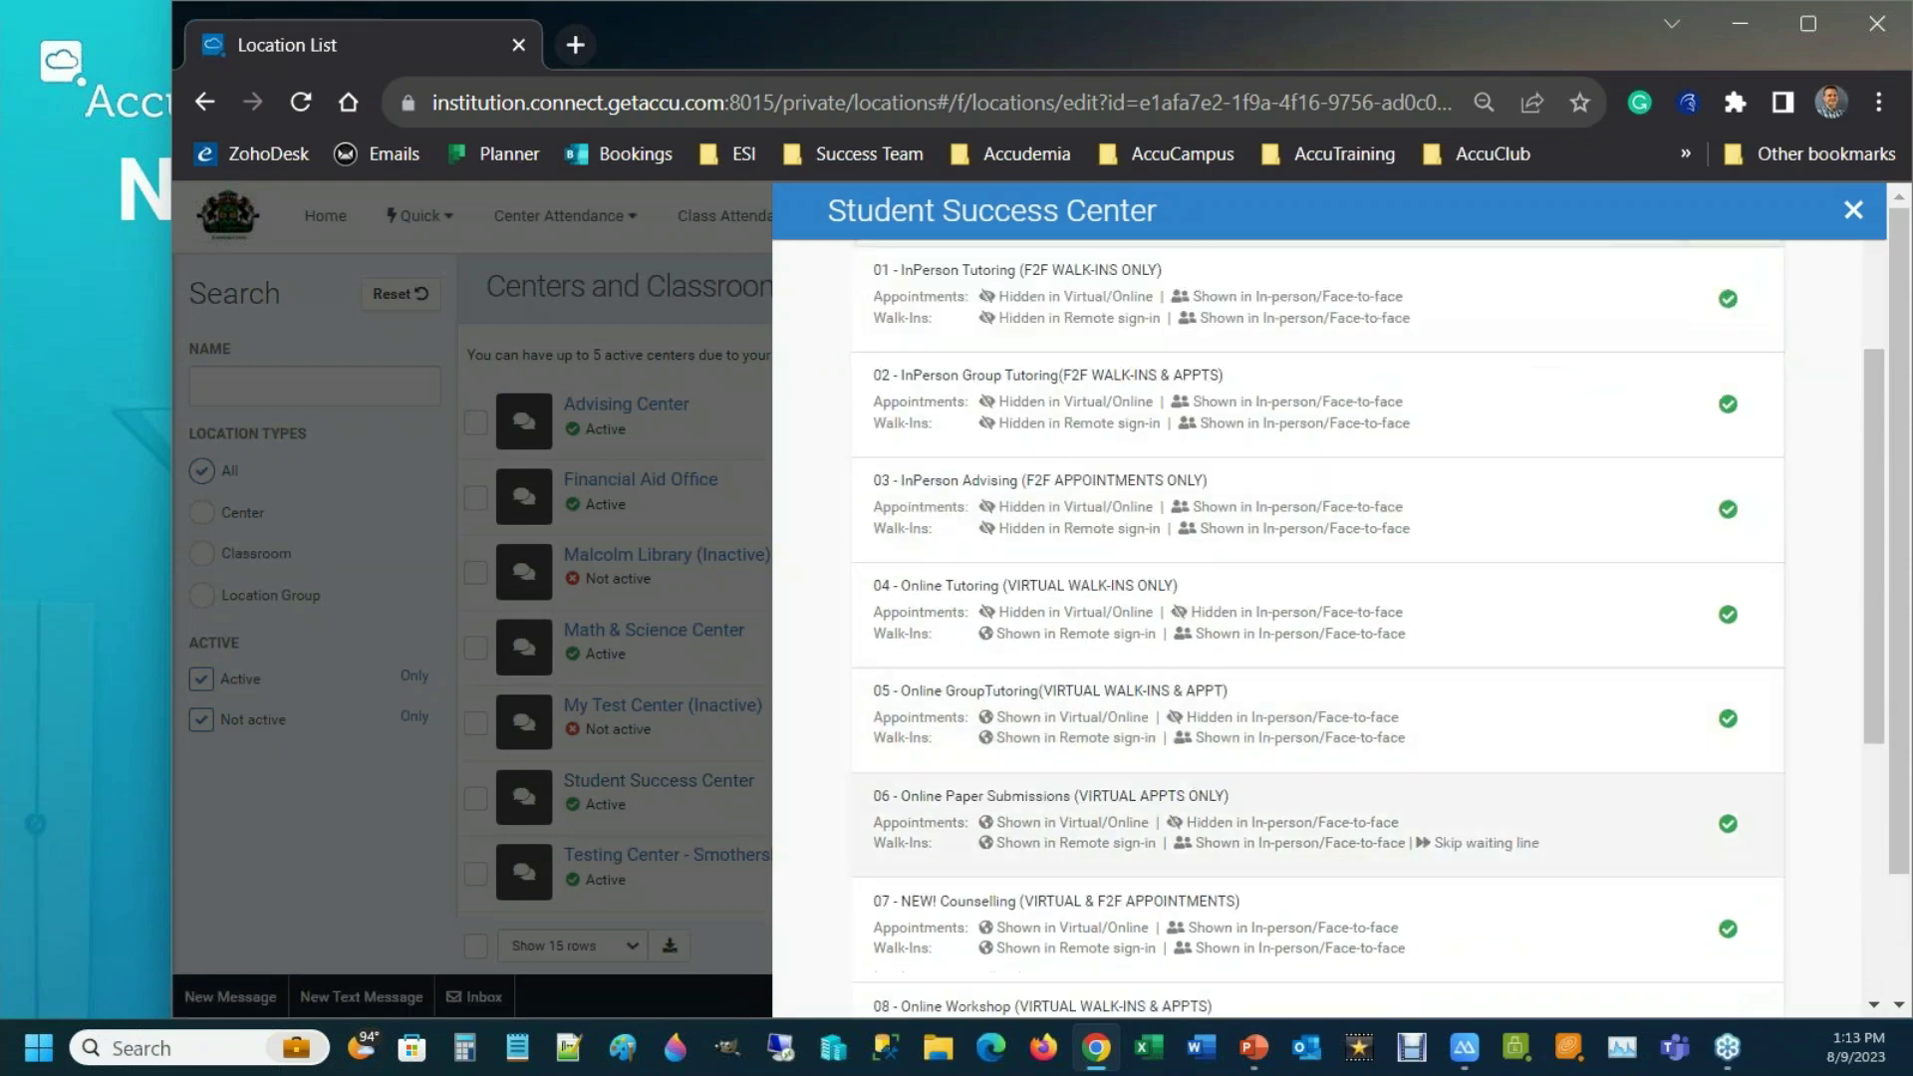
{"action": "scroll", "coordinate": [1113, 713], "scroll_direction": "up", "scroll_amount": 2}
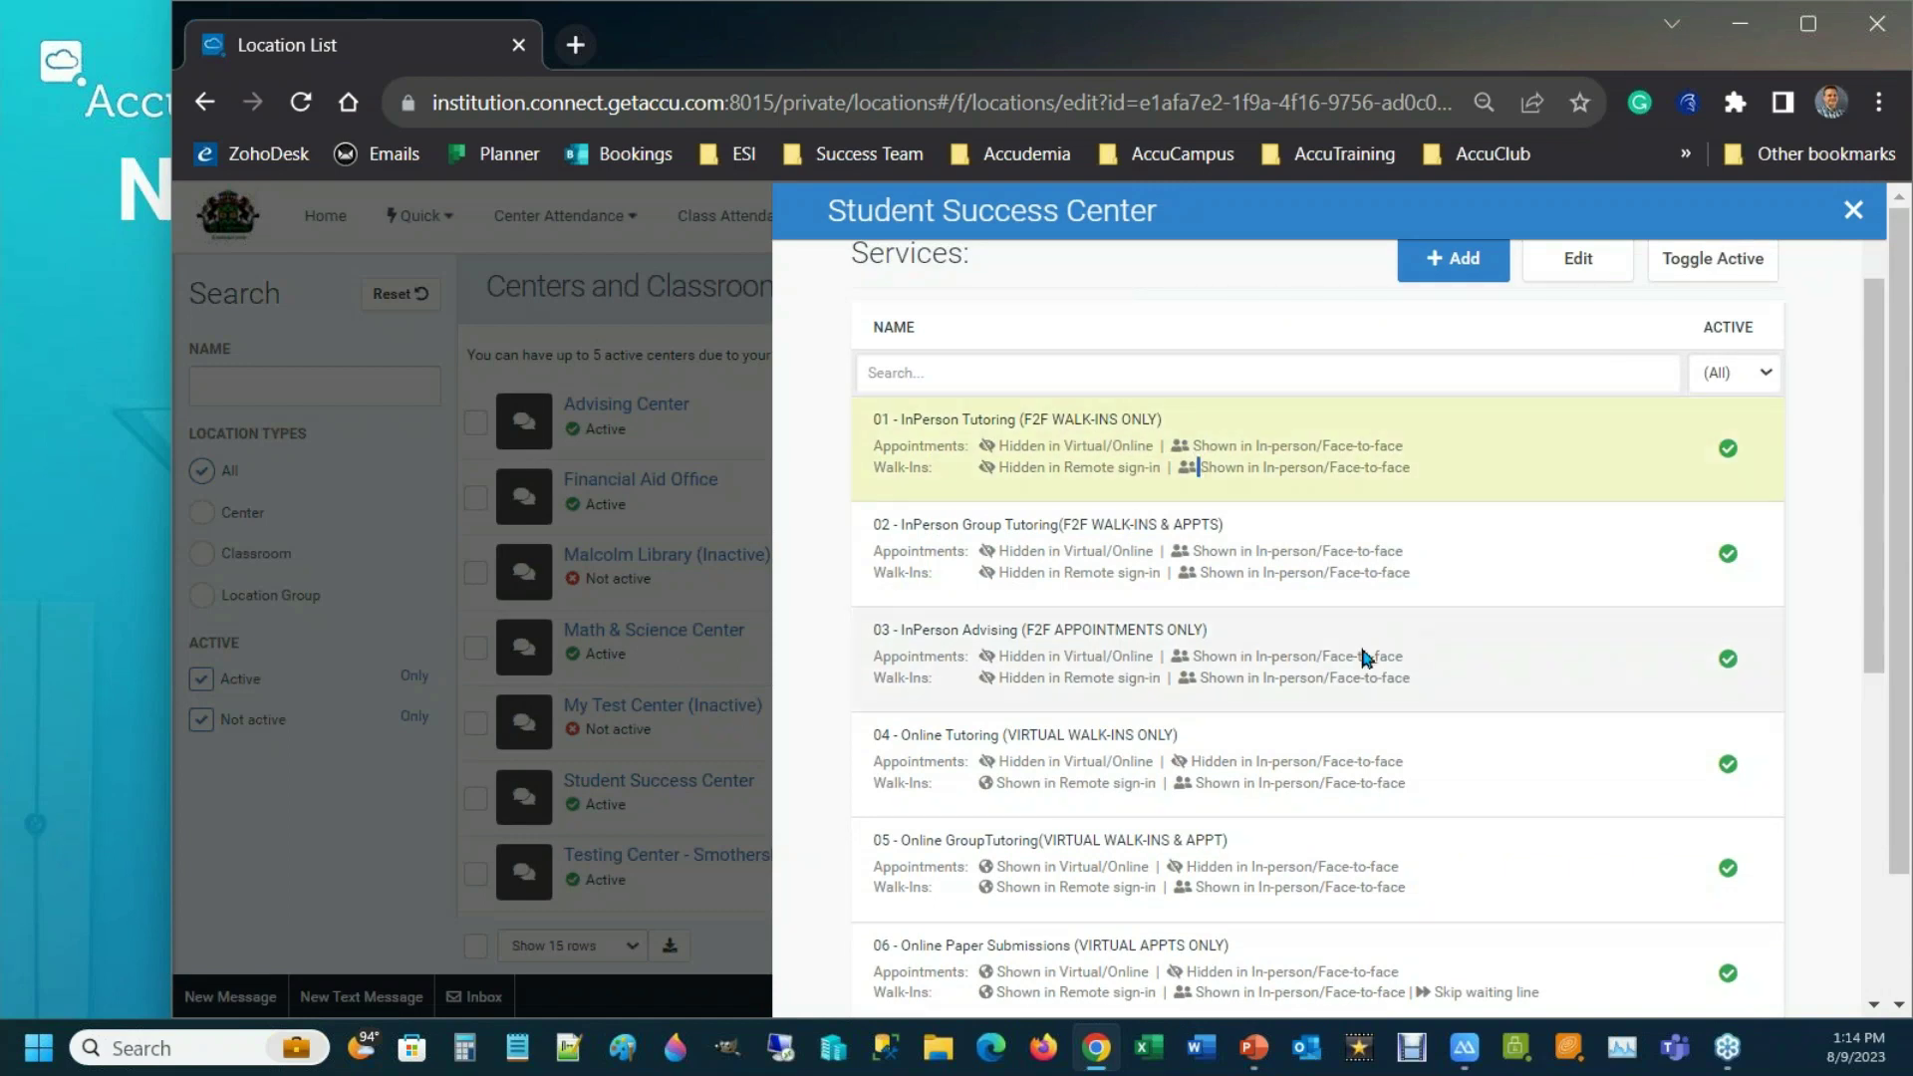
{"action": "scroll", "coordinate": [1456, 725], "scroll_direction": "down", "scroll_amount": 3}
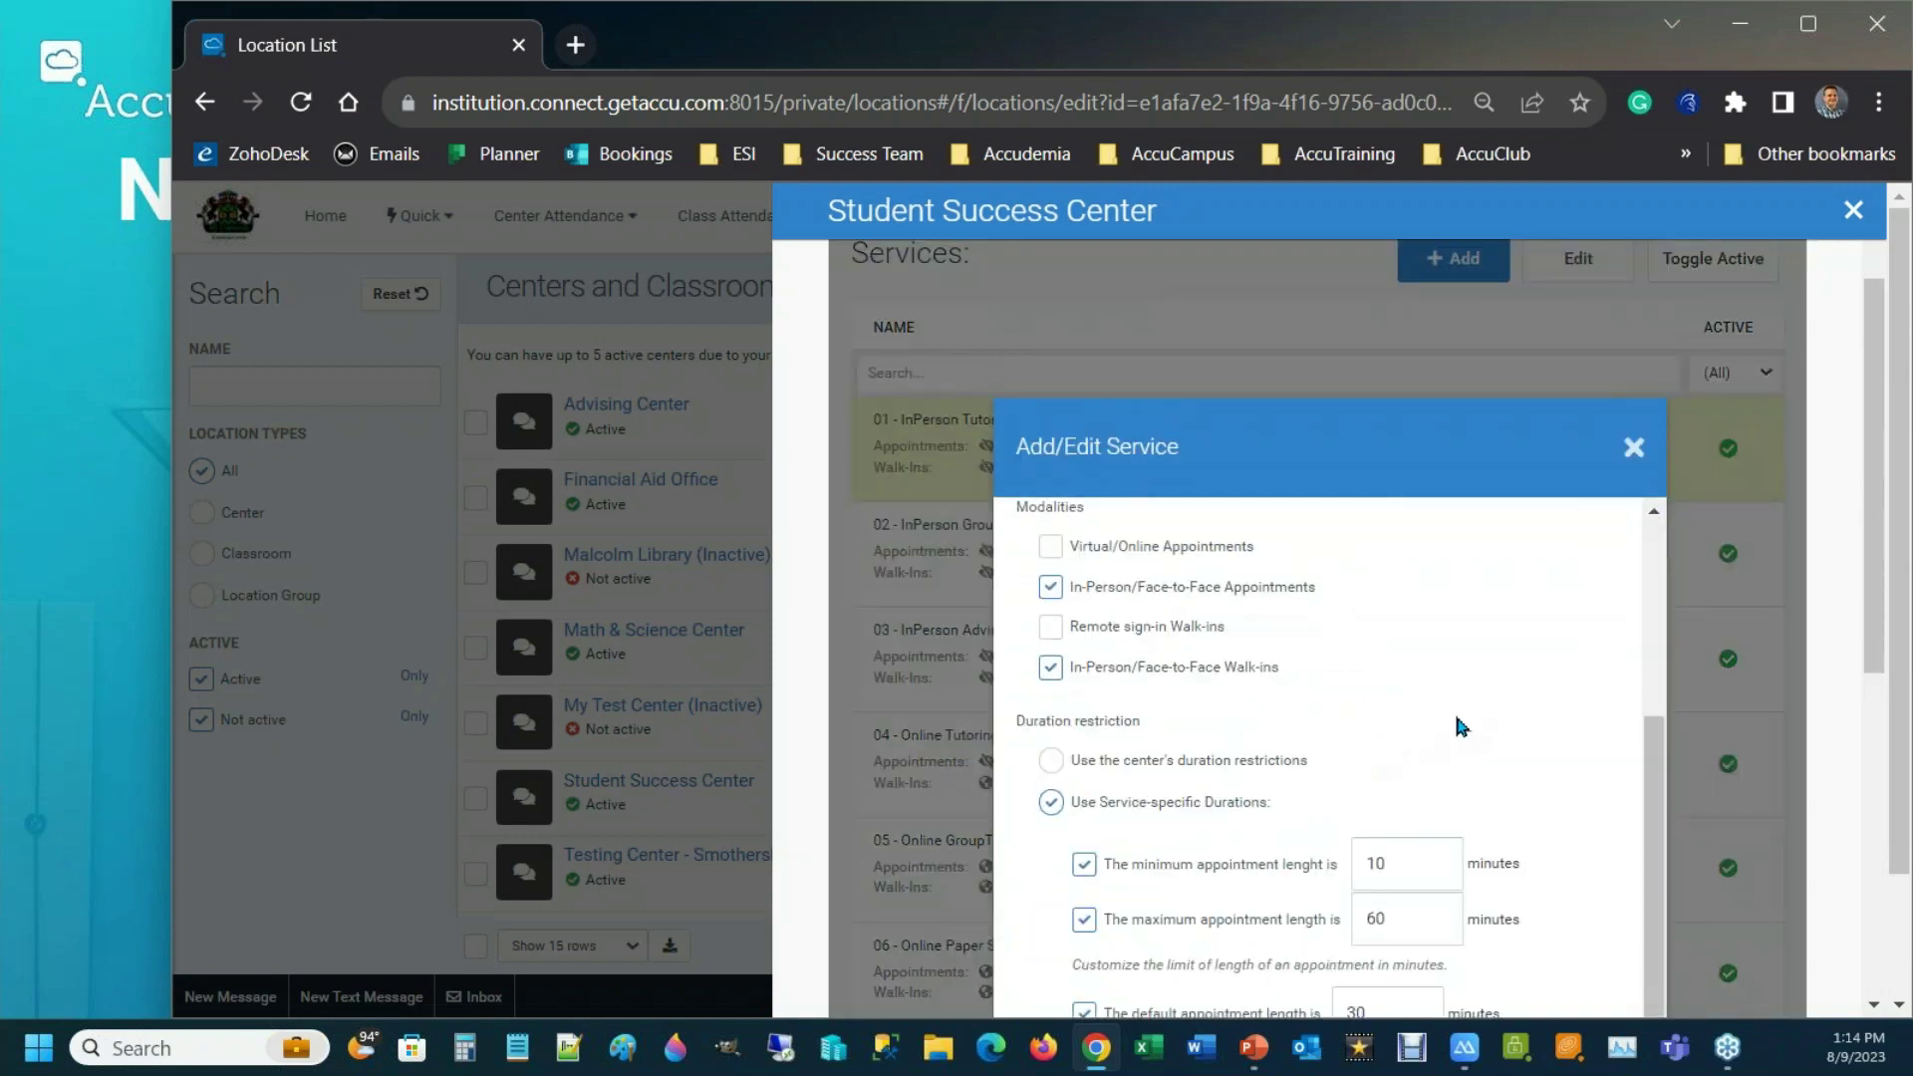
{"action": "scroll", "coordinate": [1460, 710], "scroll_direction": "up", "scroll_amount": 2}
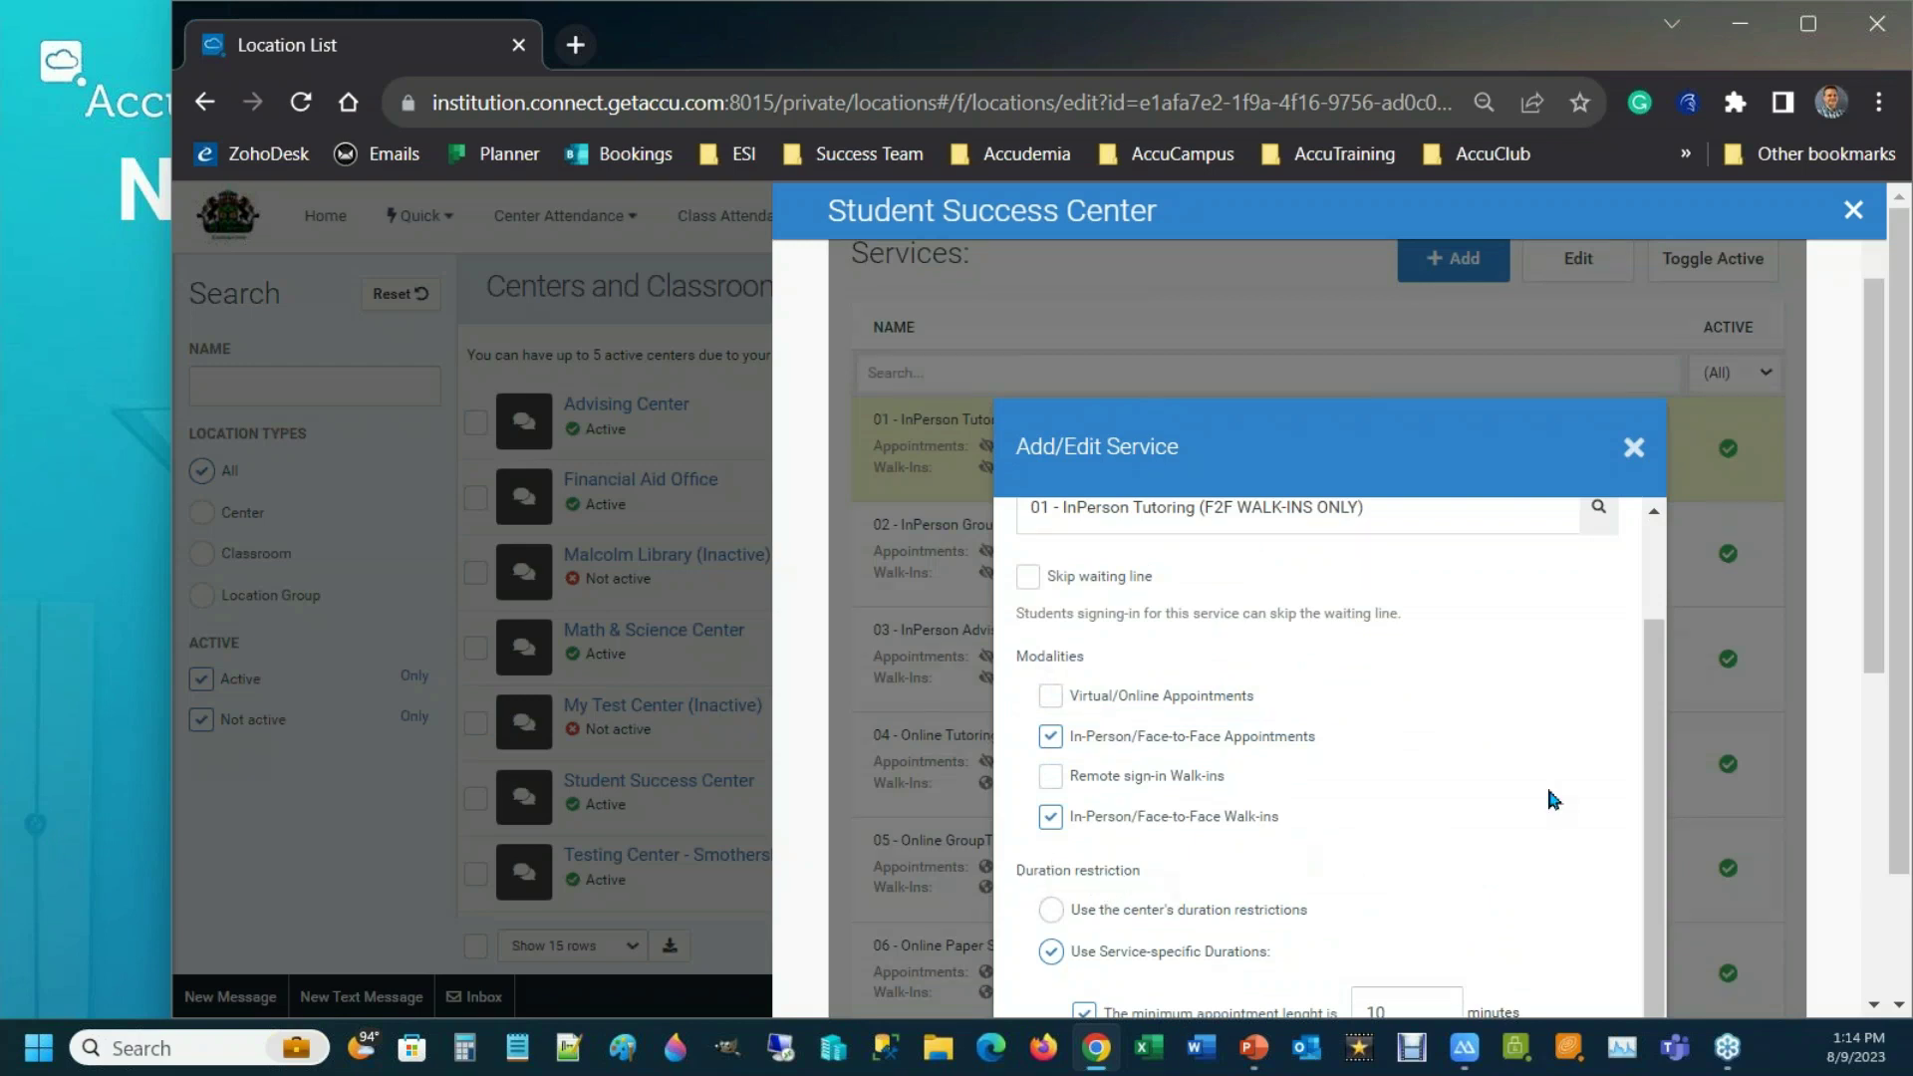
{"action": "left_click_drag", "start_coordinate": [1898, 641], "coordinate": [1897, 723]}
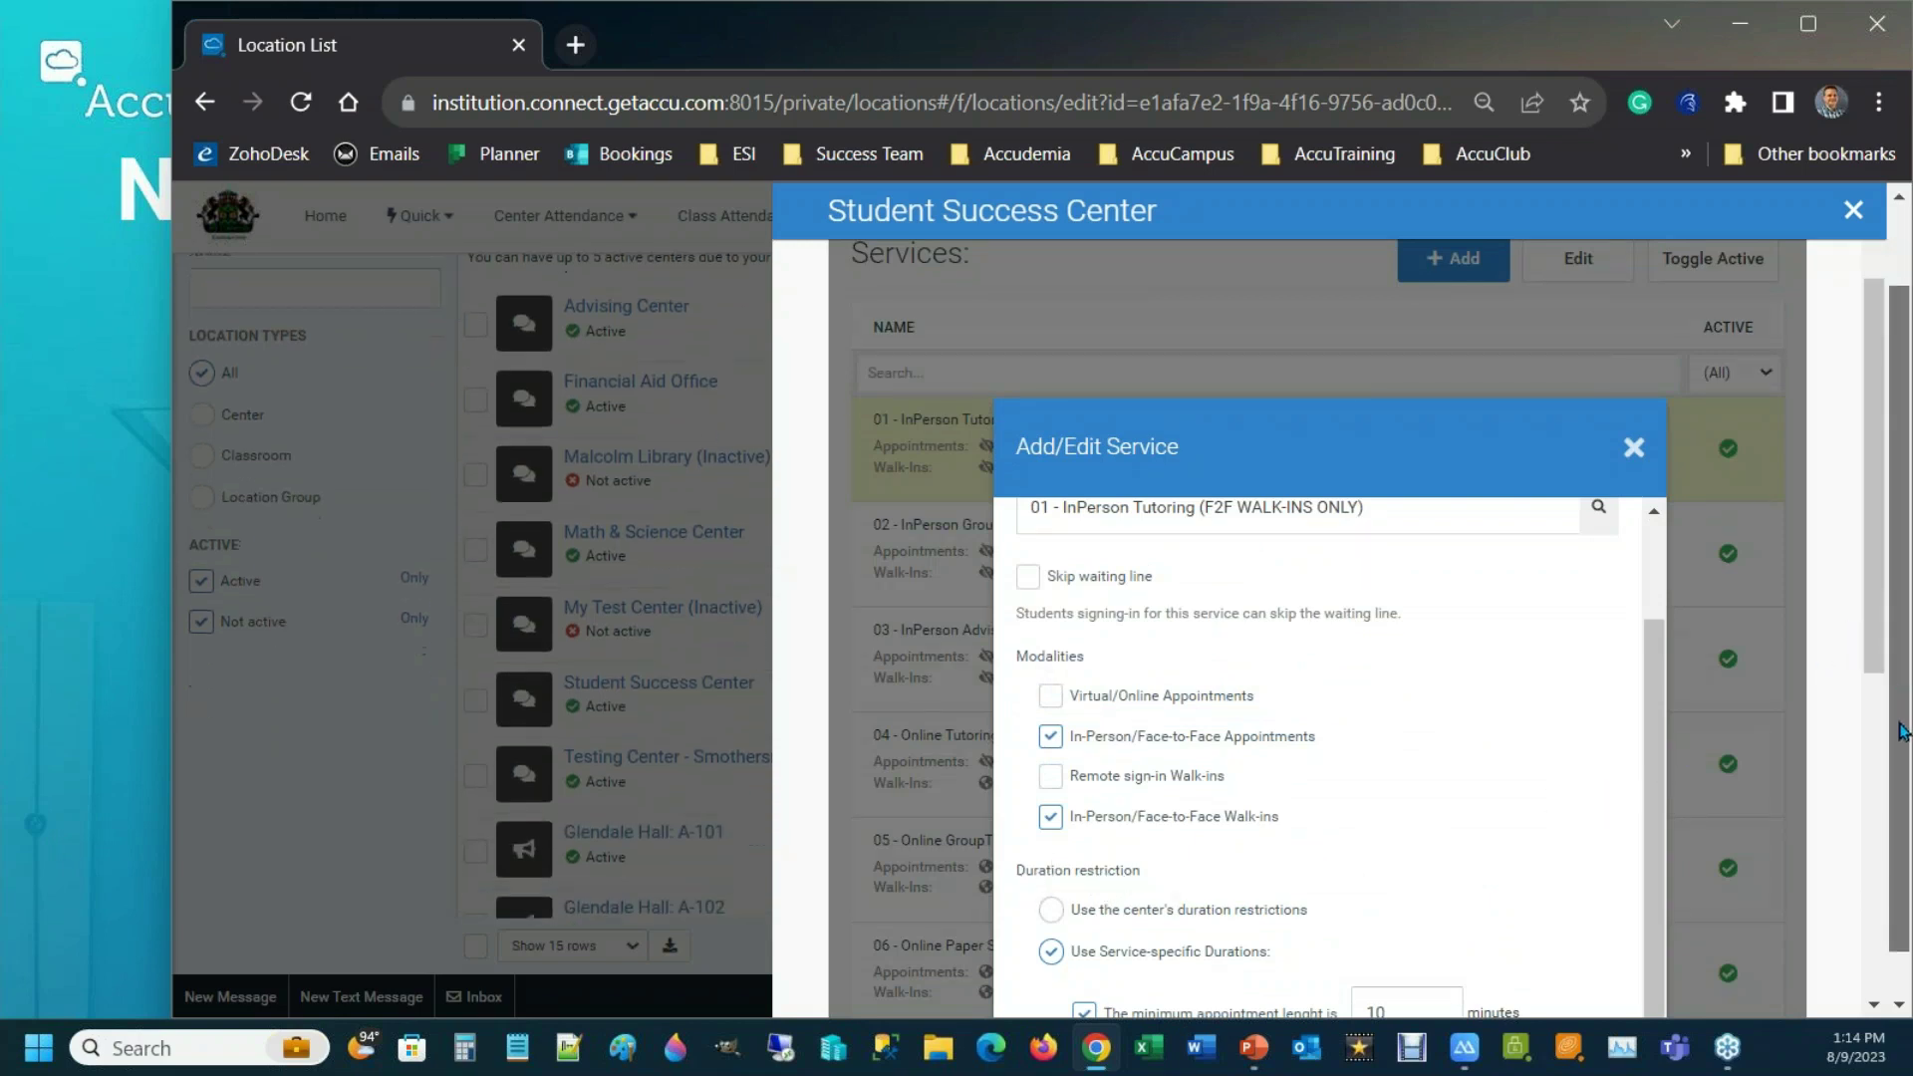
{"action": "left_click_drag", "start_coordinate": [1870, 599], "coordinate": [1867, 764]}
- Switch the service's duration restriction to the center's restrictions and back to service-specific durations, revealing the individual length options
{"action": "left_click", "coordinate": [1051, 555]}
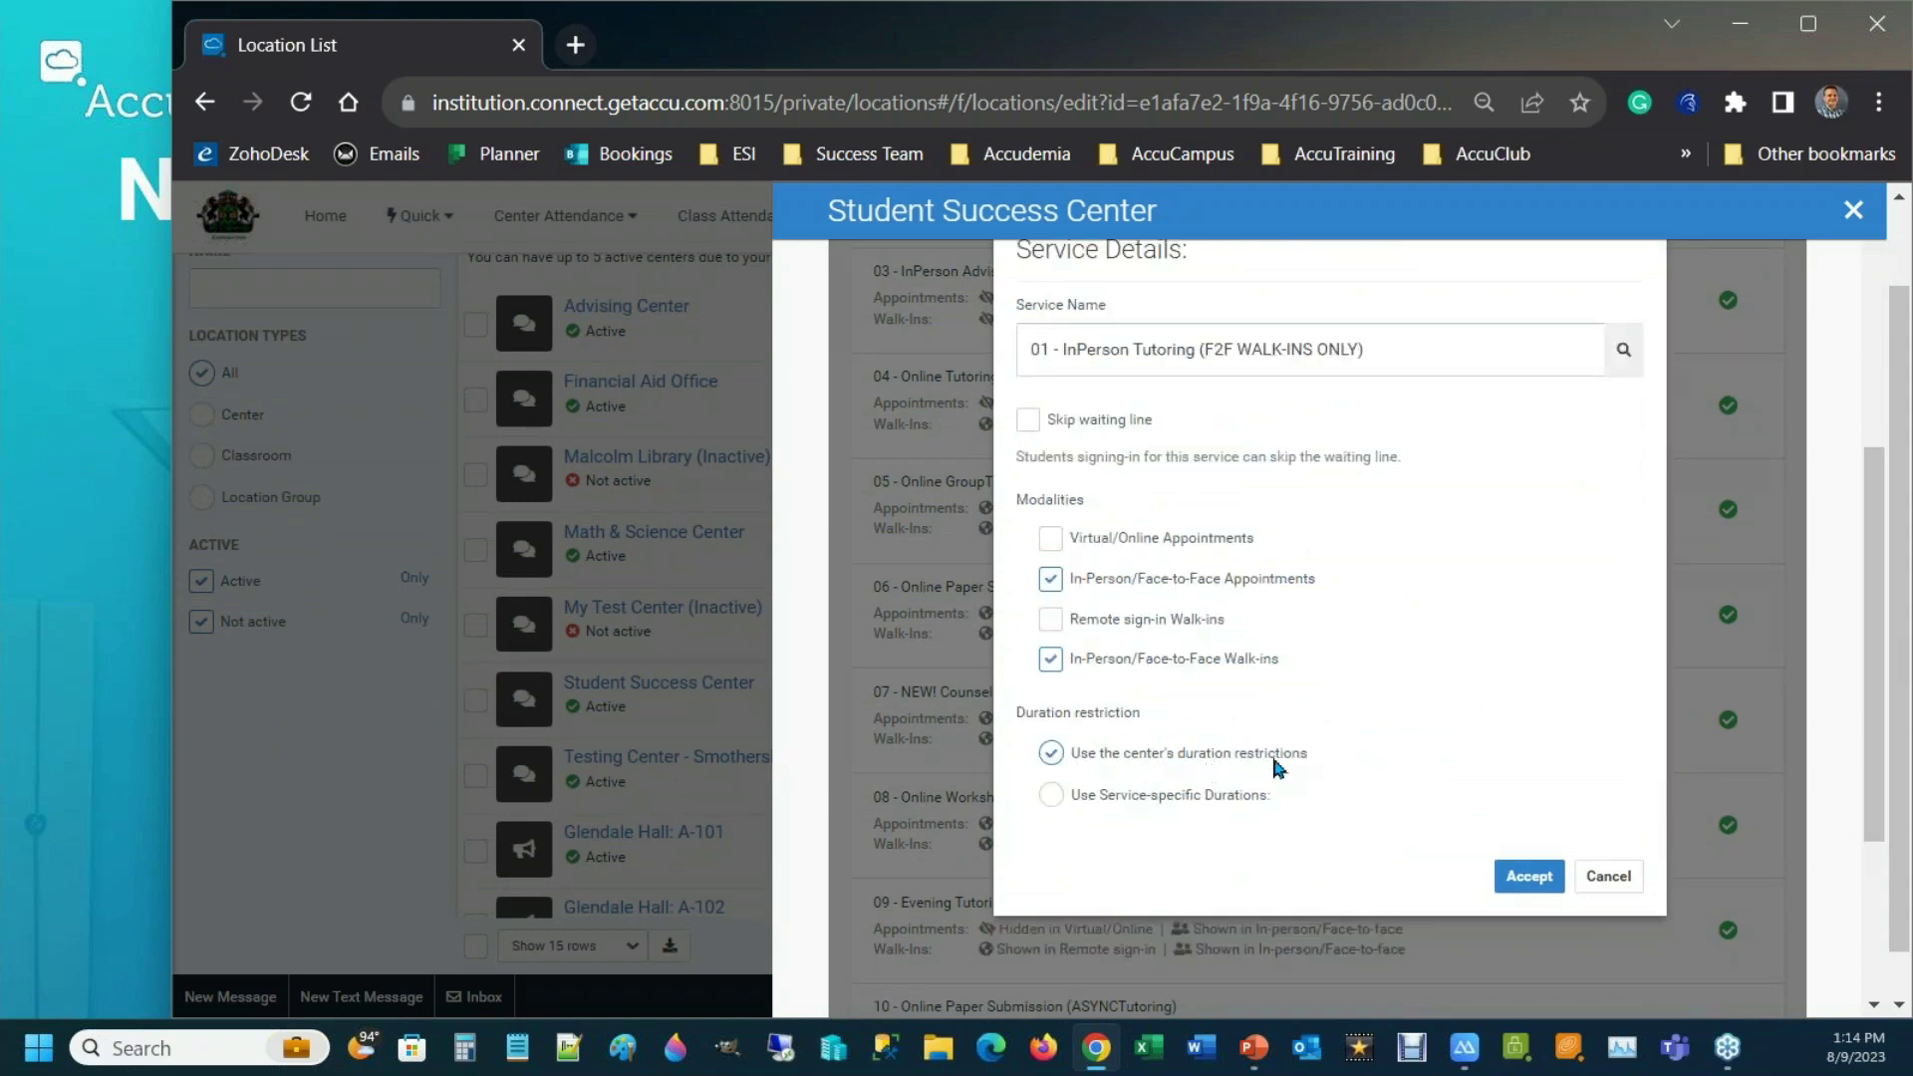
{"action": "left_click", "coordinate": [1051, 796]}
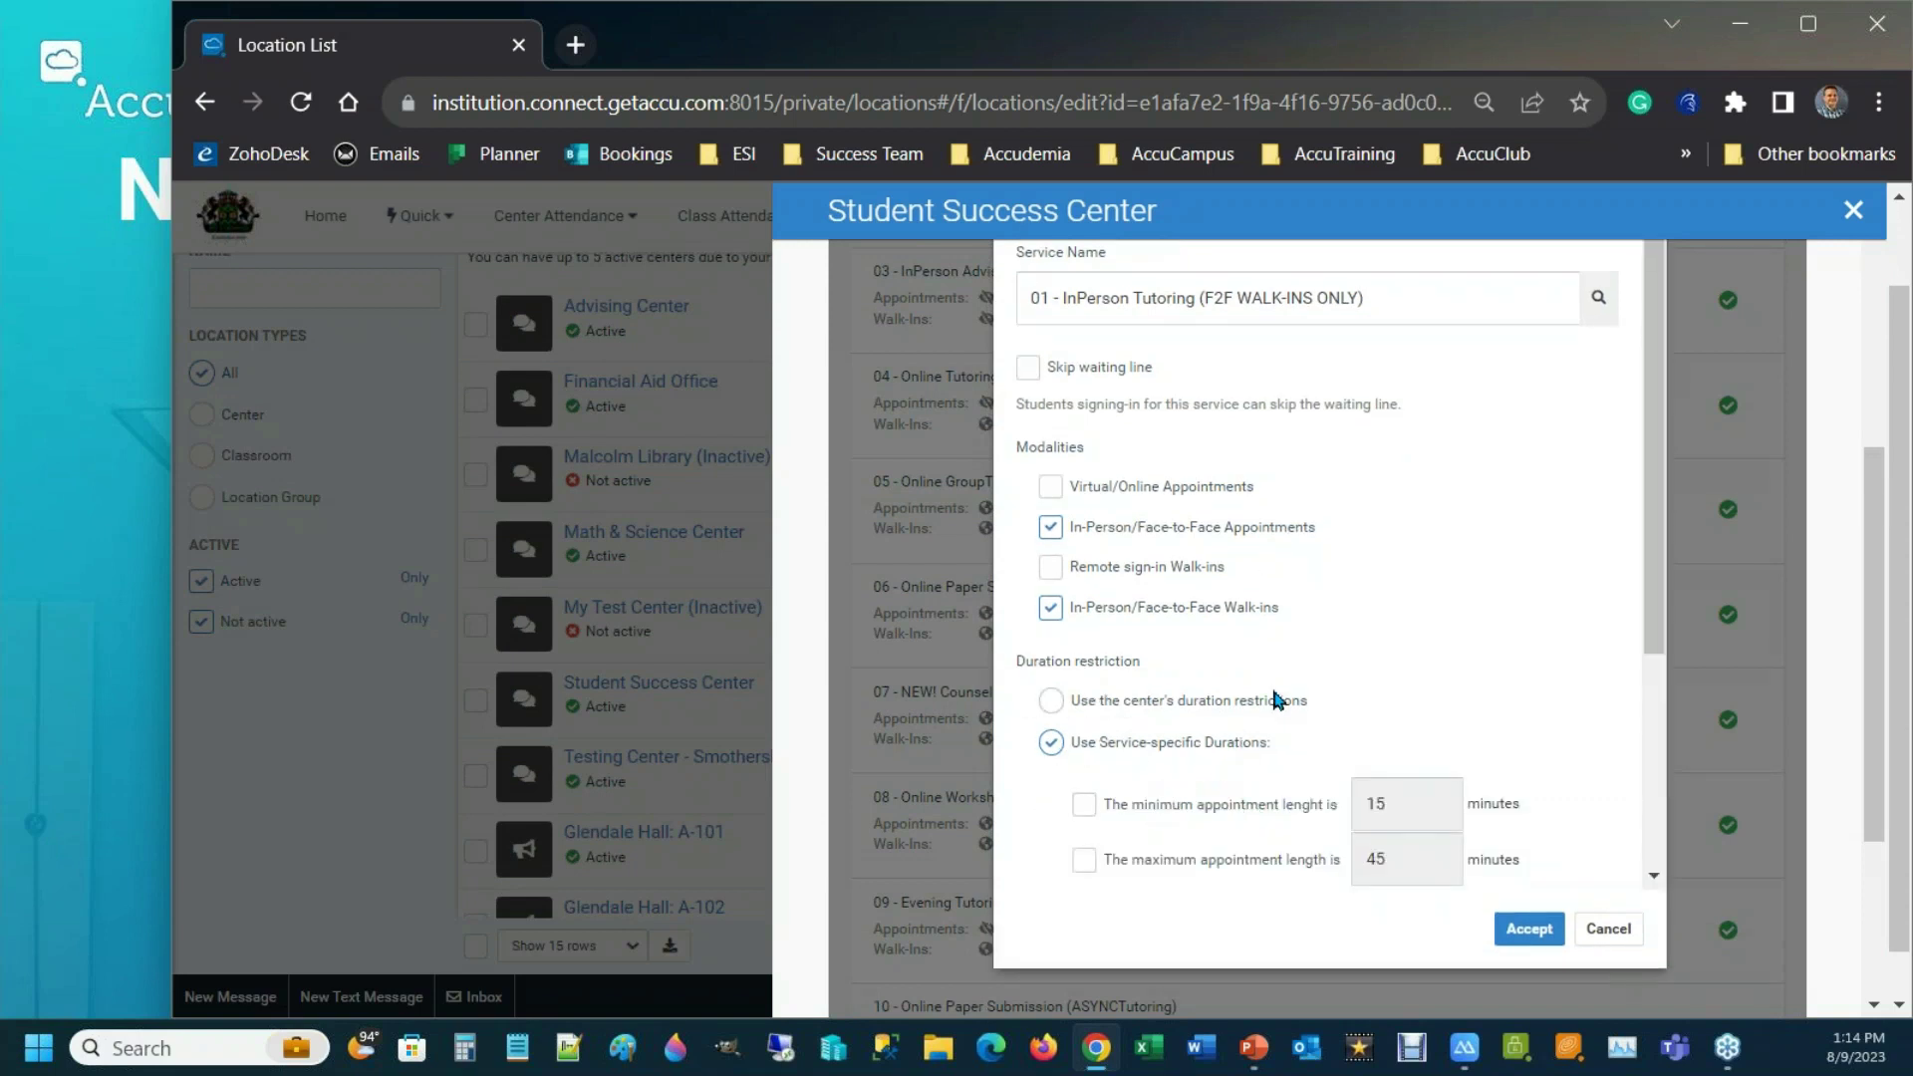
{"action": "scroll", "coordinate": [1263, 719], "scroll_direction": "down", "scroll_amount": 3}
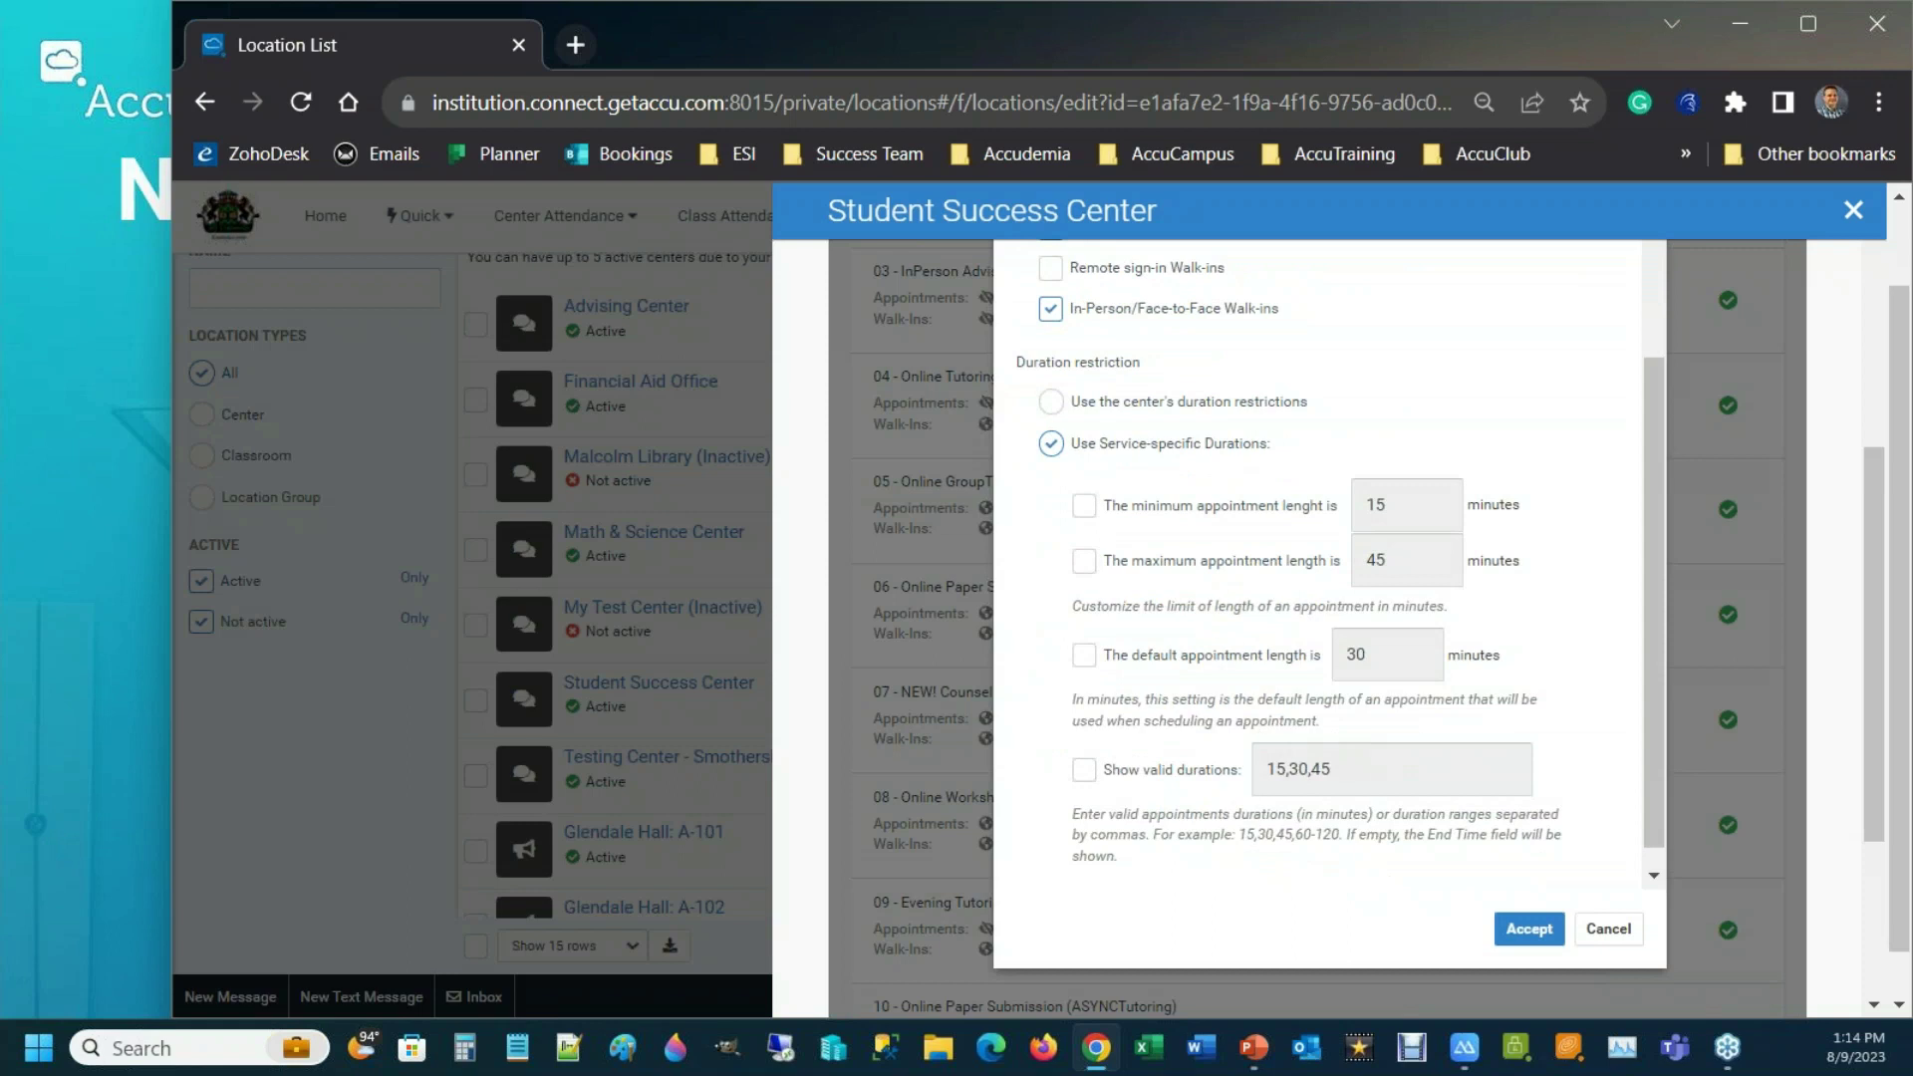
- Enable the service's minimum, maximum and default appointment lengths and set each of them to 60 minutes
{"action": "left_click", "coordinate": [1085, 508]}
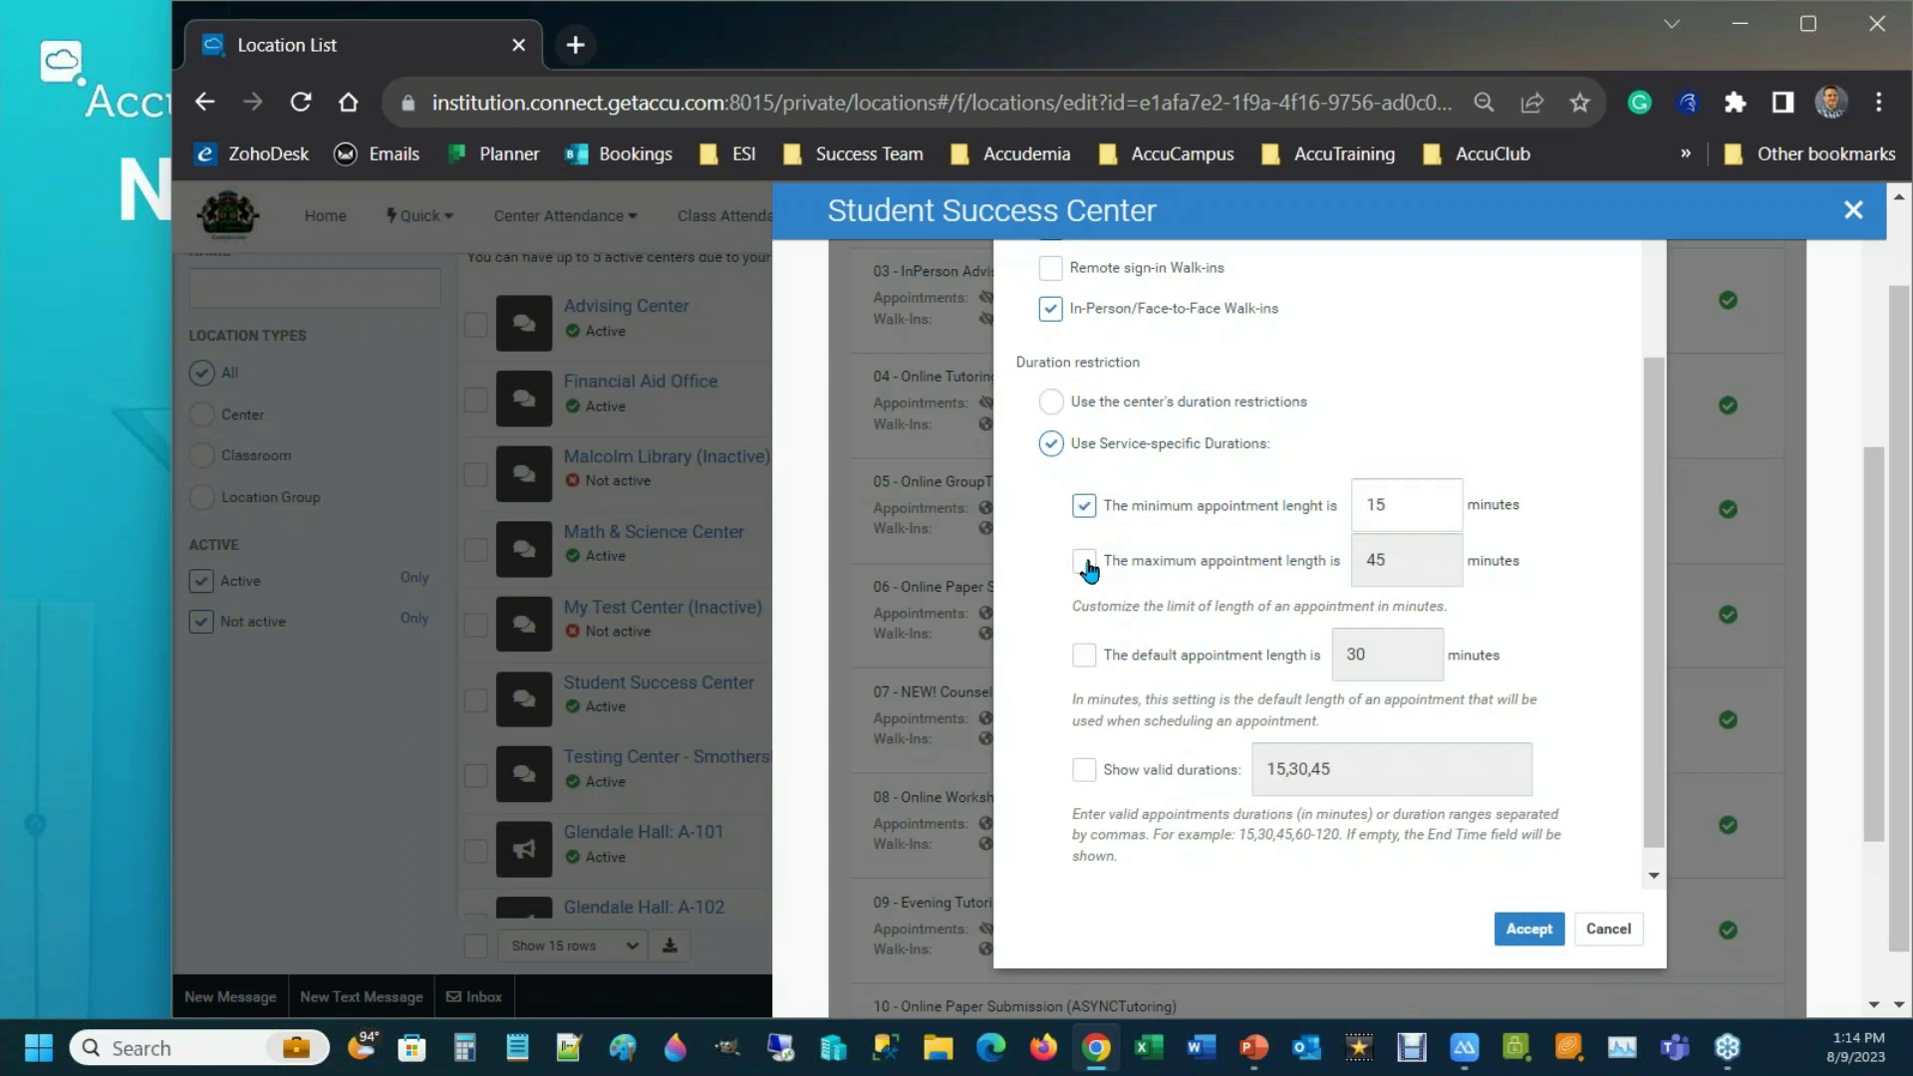
{"action": "left_click", "coordinate": [1086, 564]}
{"action": "left_click", "coordinate": [1084, 658]}
{"action": "double_click", "coordinate": [1370, 652]}
{"action": "type", "text": "60"}
{"action": "double_click", "coordinate": [1374, 558]}
{"action": "type", "text": "60"}
{"action": "double_click", "coordinate": [1375, 503]}
{"action": "type", "text": "60"}
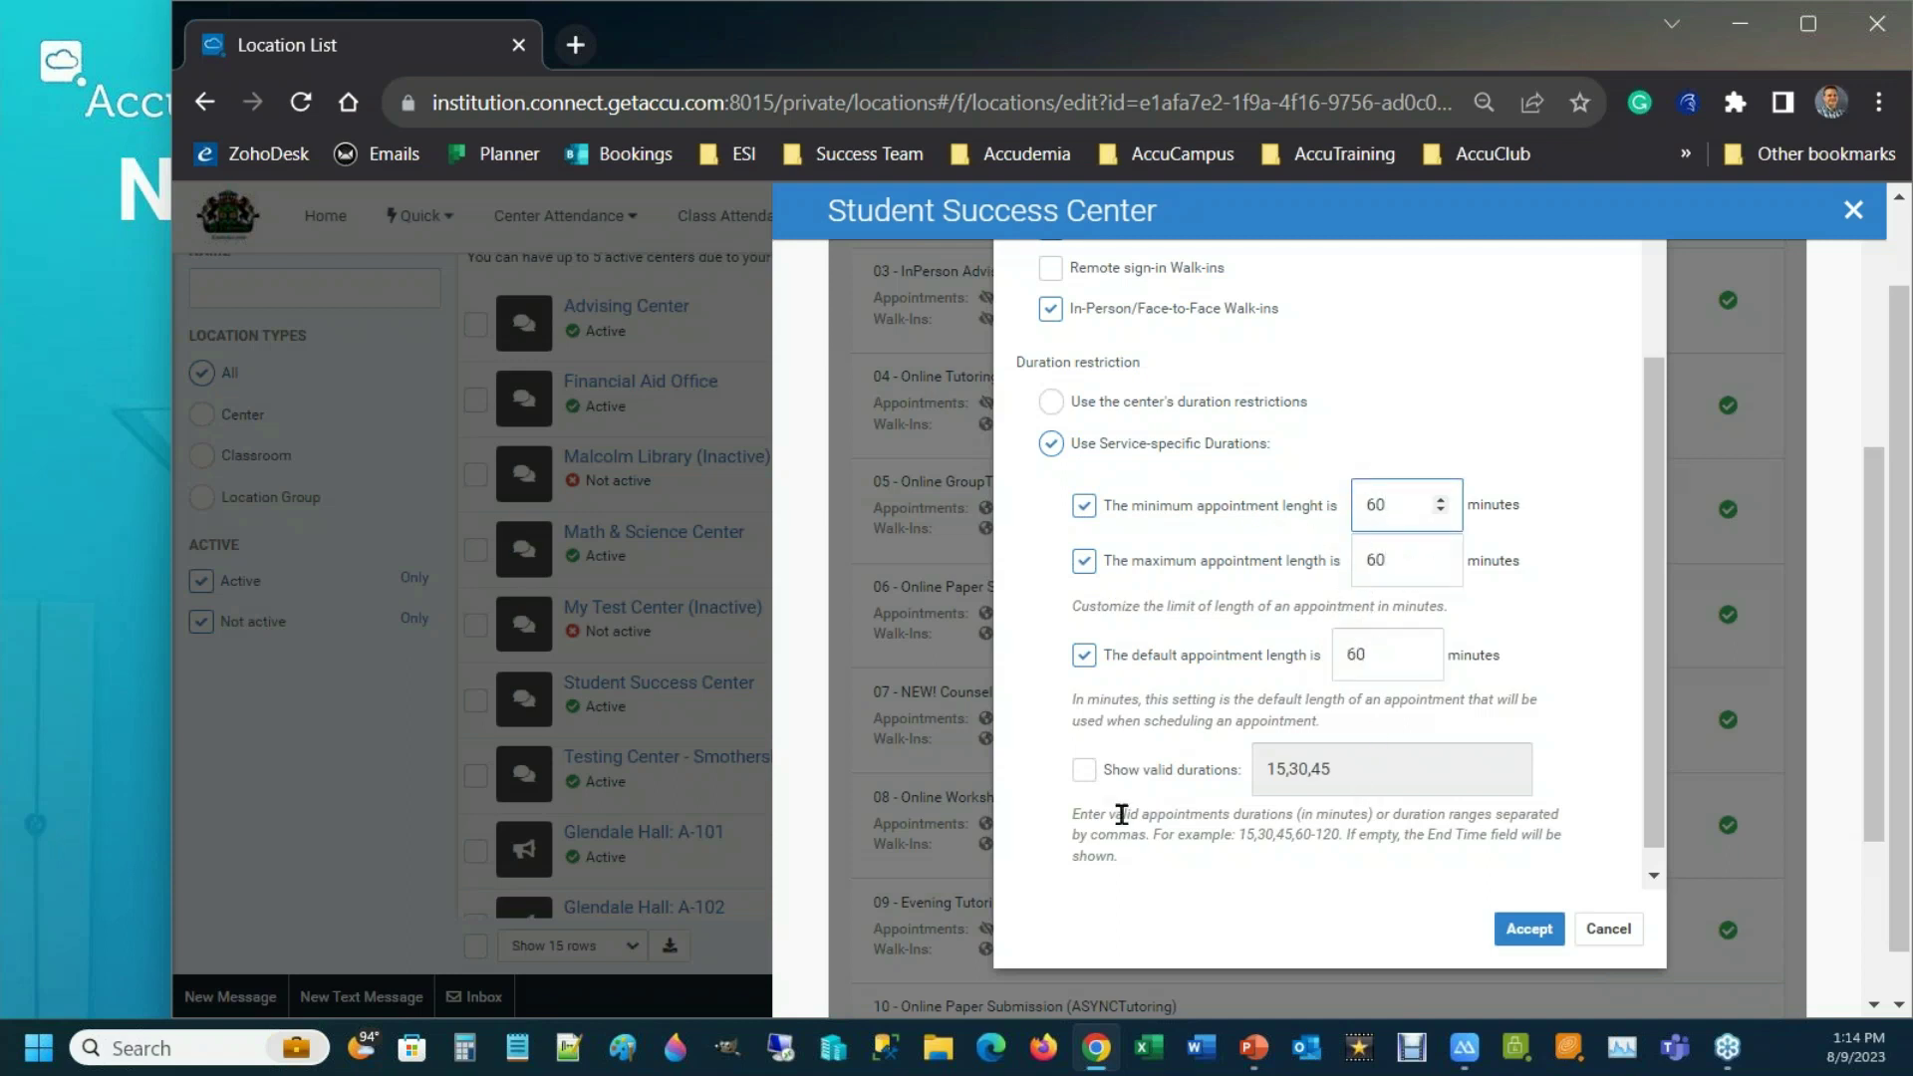
- Enable valid durations for the service with the value 60, accept the service and save the Student Success Center's changes
{"action": "left_click", "coordinate": [1086, 771]}
{"action": "key", "text": "Tab"}
{"action": "type", "text": "6"}
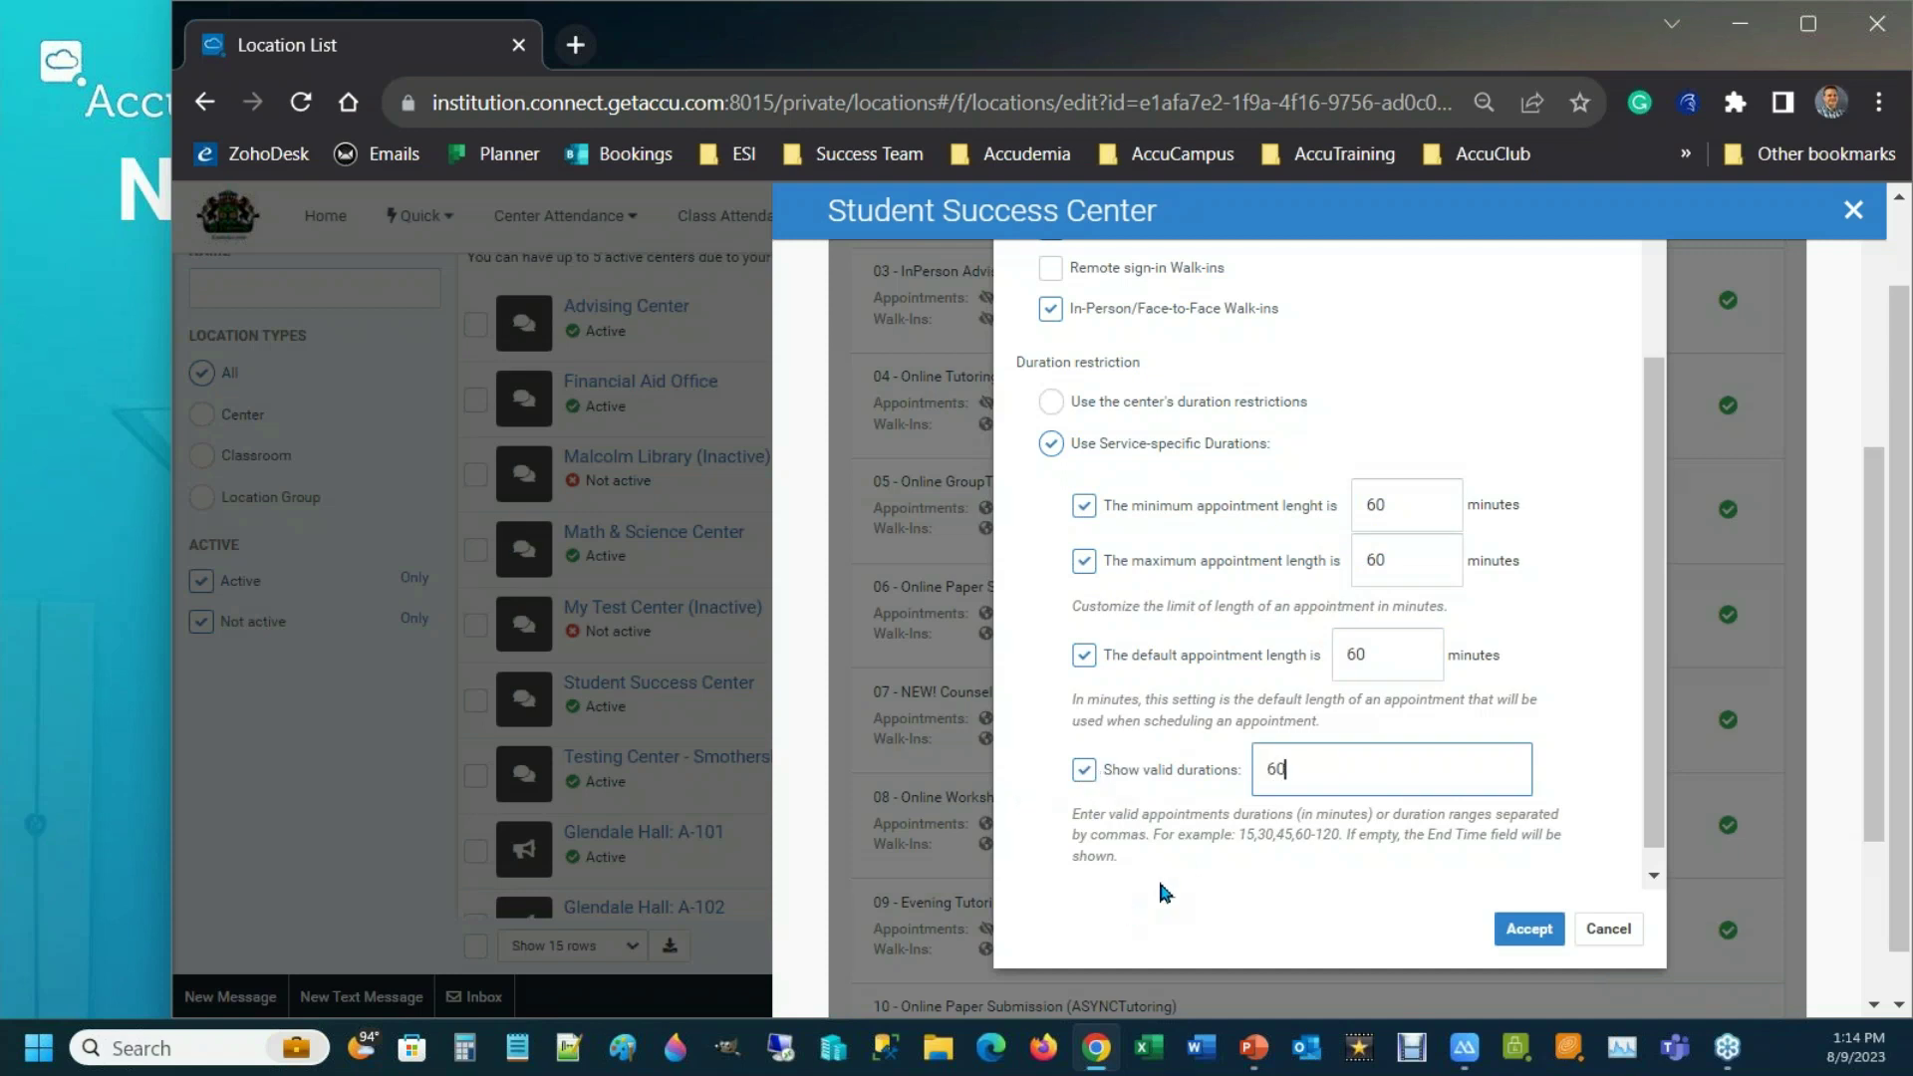
{"action": "left_click", "coordinate": [1148, 856]}
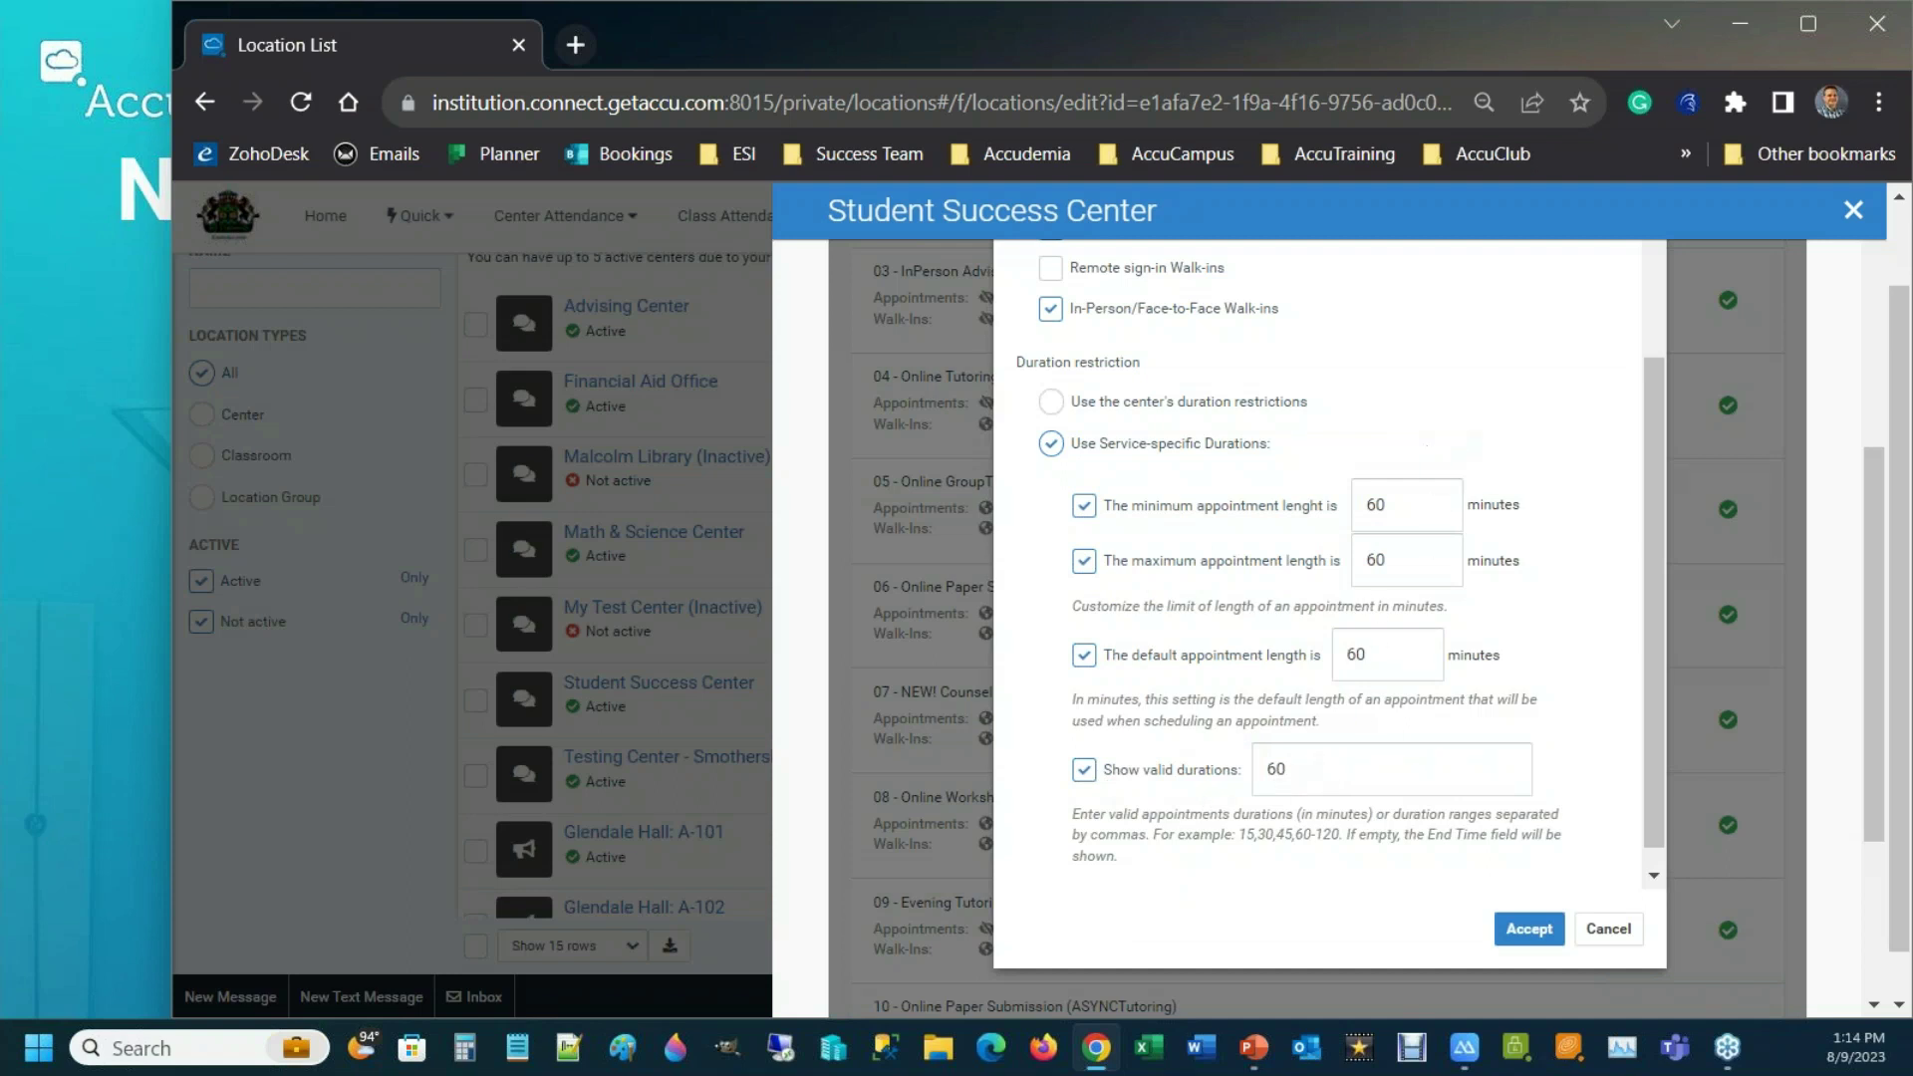
{"action": "left_click", "coordinate": [1527, 928]}
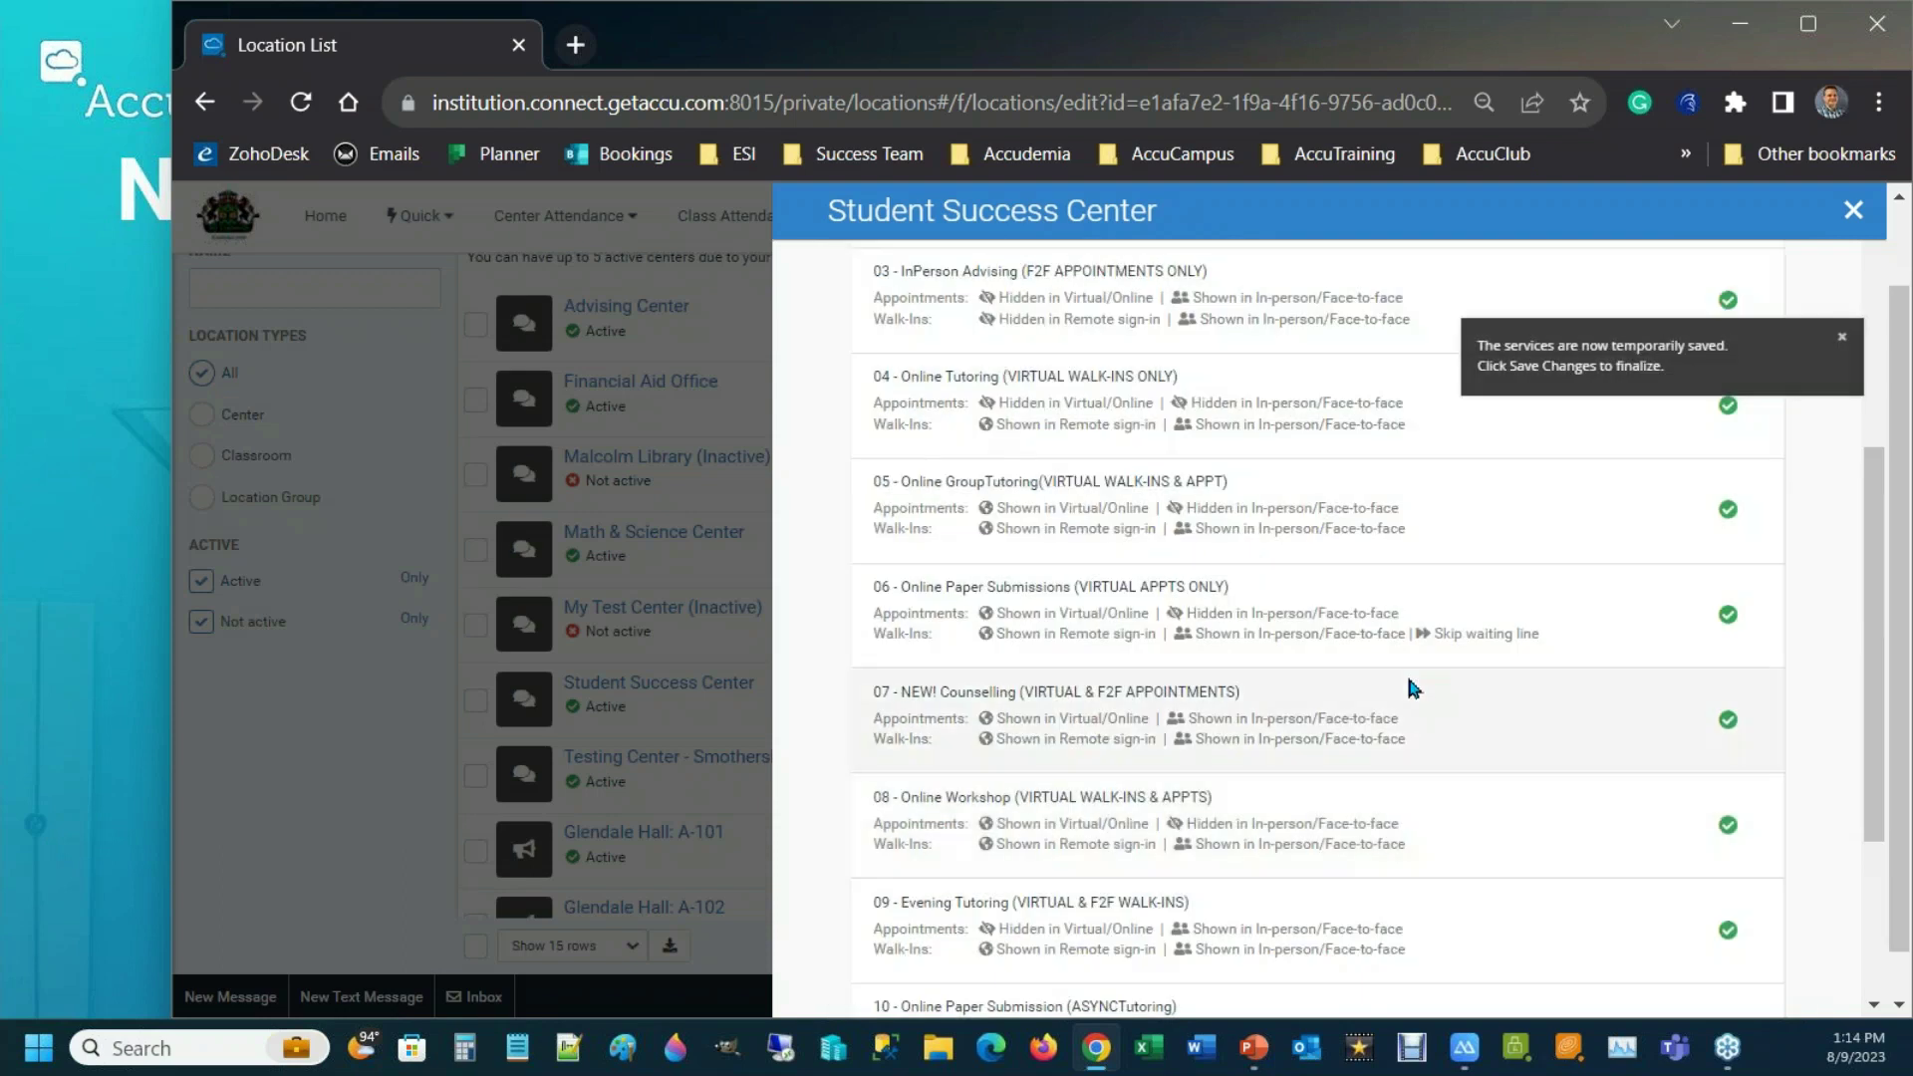
{"action": "left_click", "coordinate": [1732, 284]}
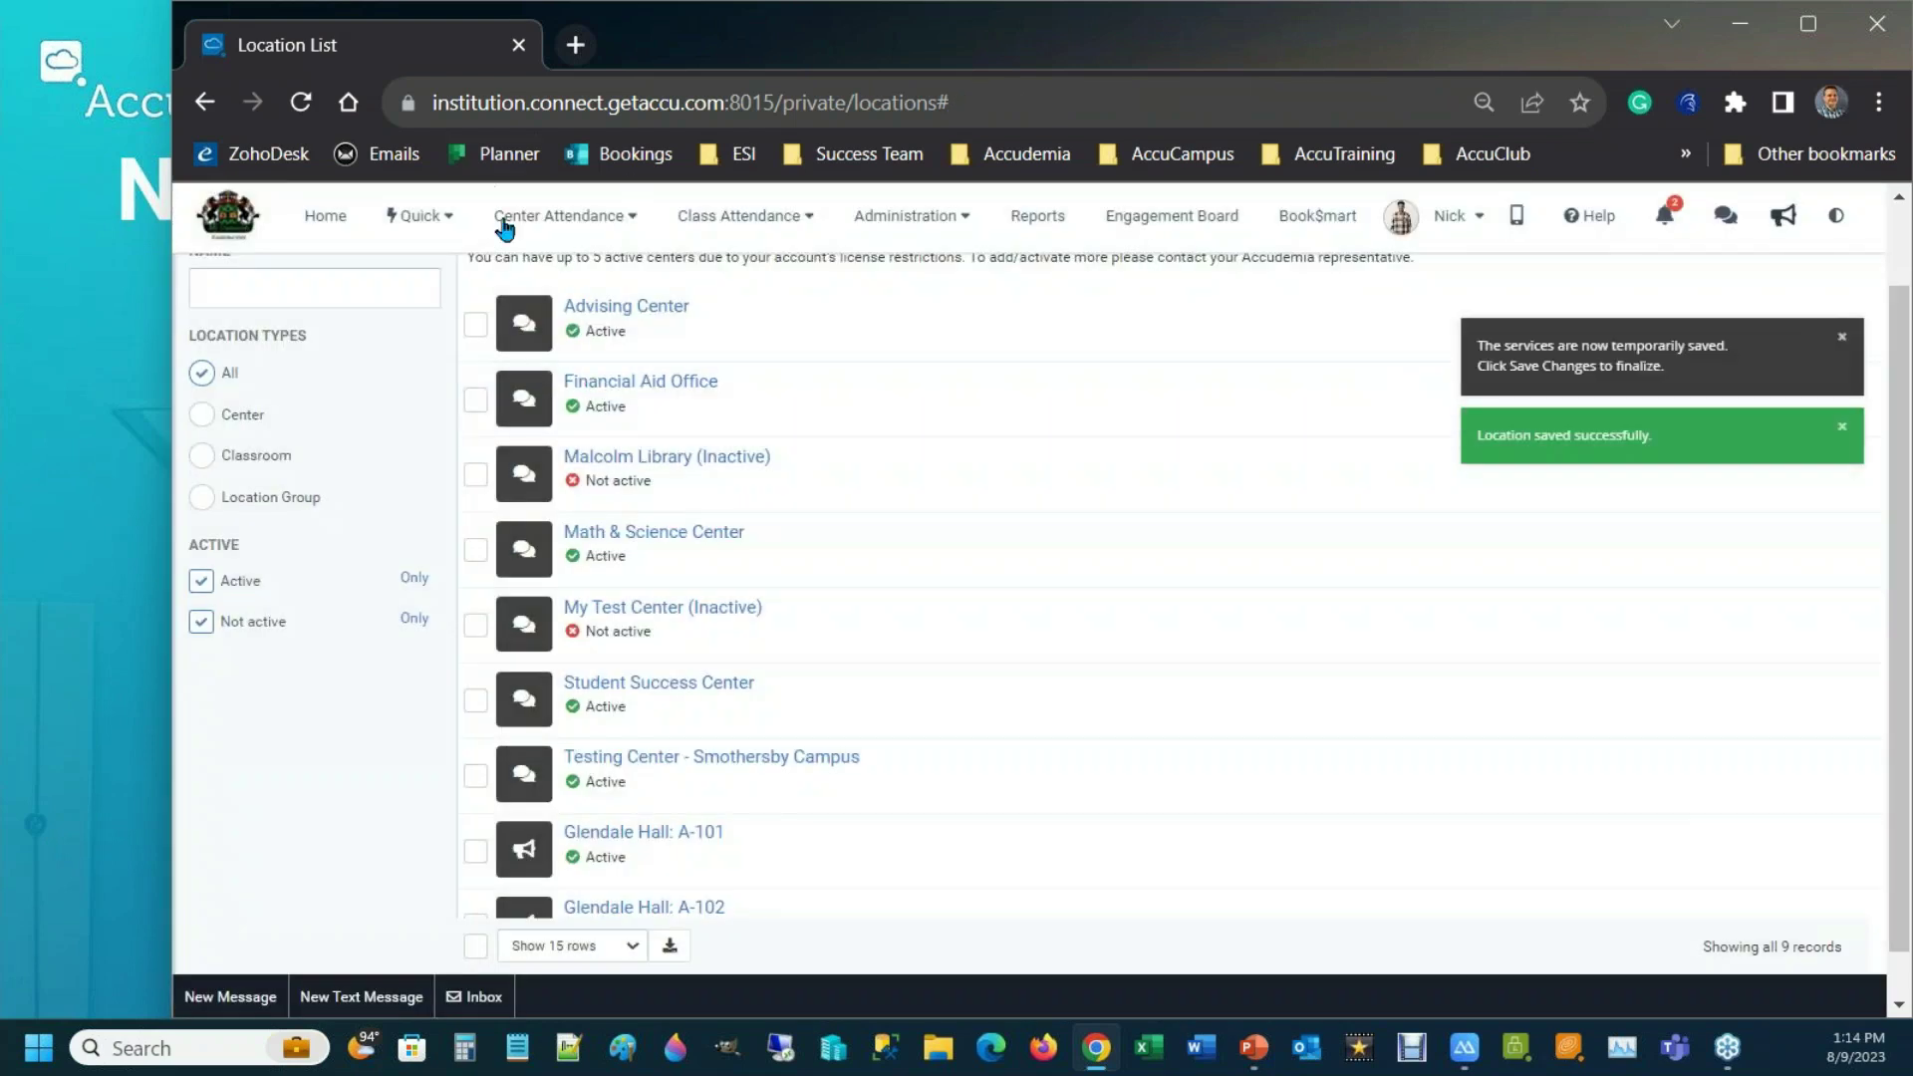
- Start a new appointment for the first recently seen student with 01 - InPerson Tutoring and Anatomy and Physiology II
{"action": "left_click", "coordinate": [455, 231]}
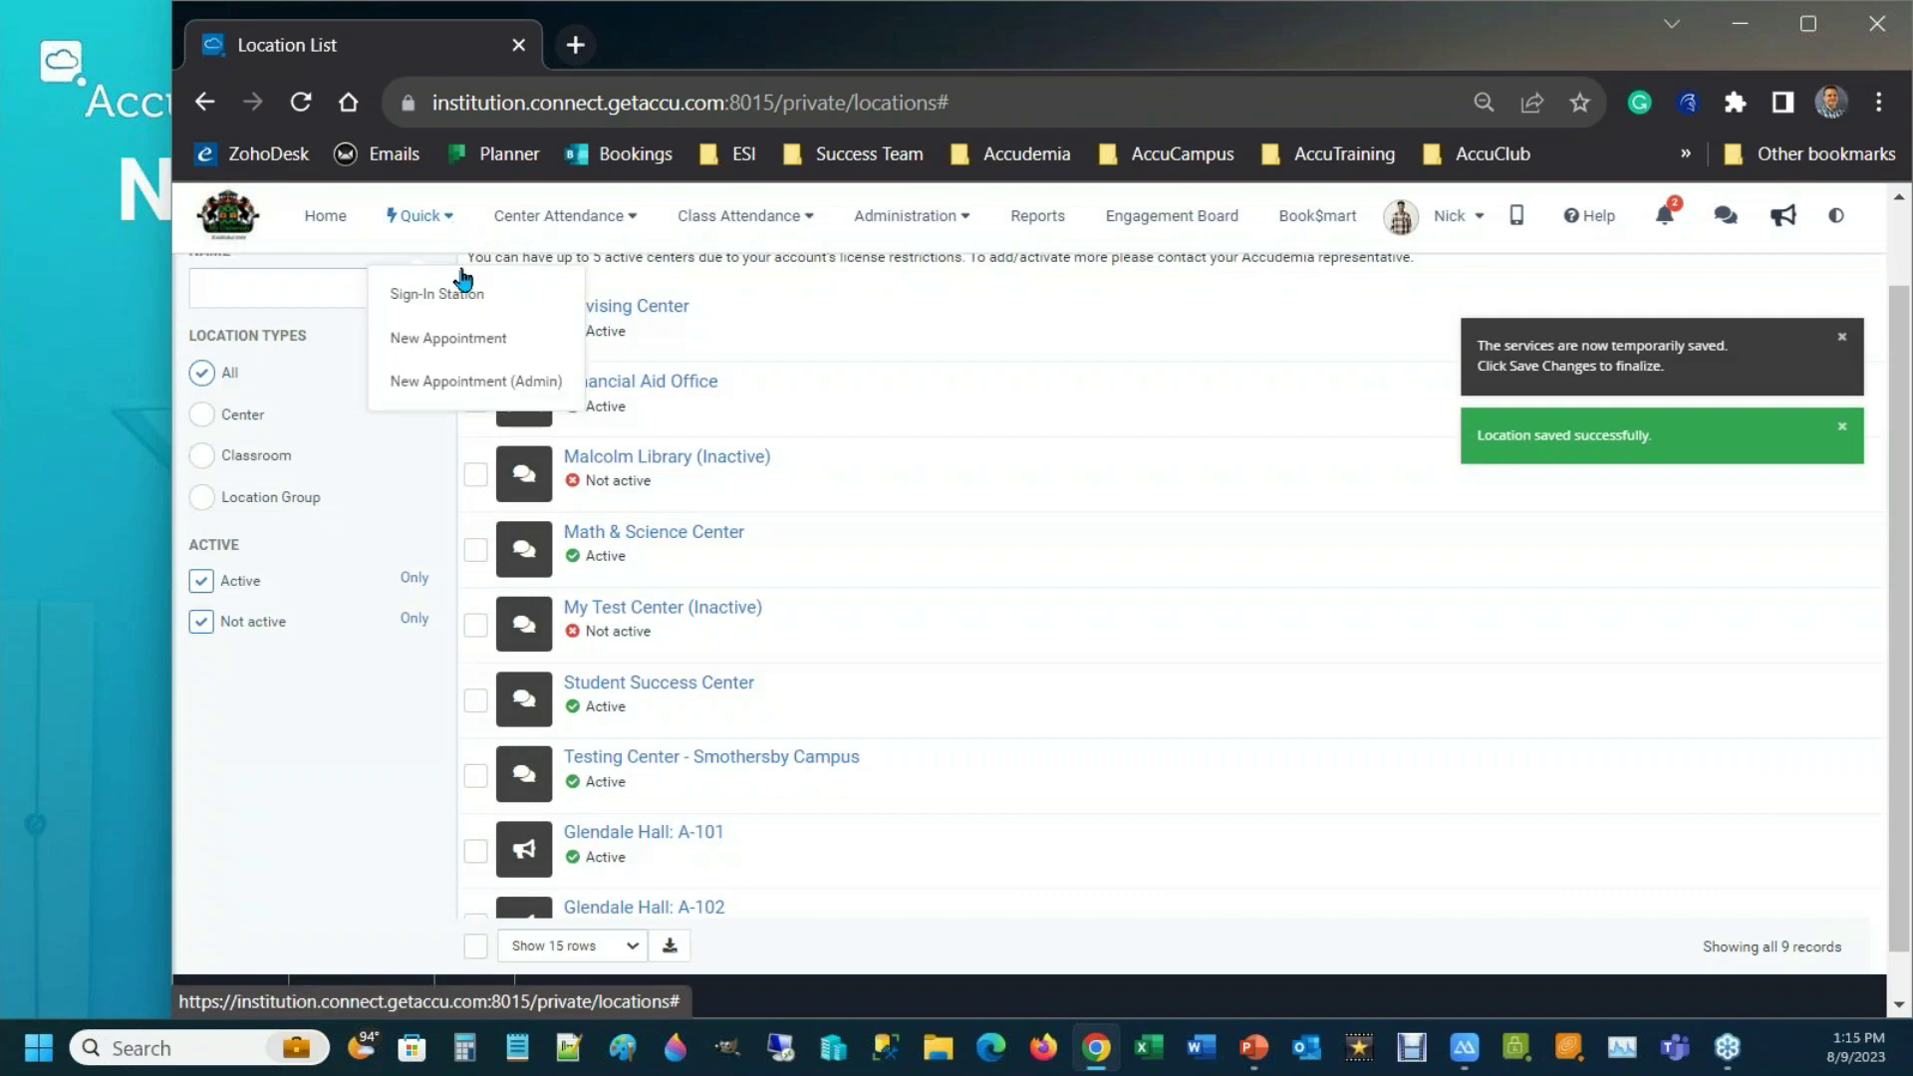
{"action": "left_click", "coordinate": [468, 334]}
{"action": "left_click", "coordinate": [842, 627]}
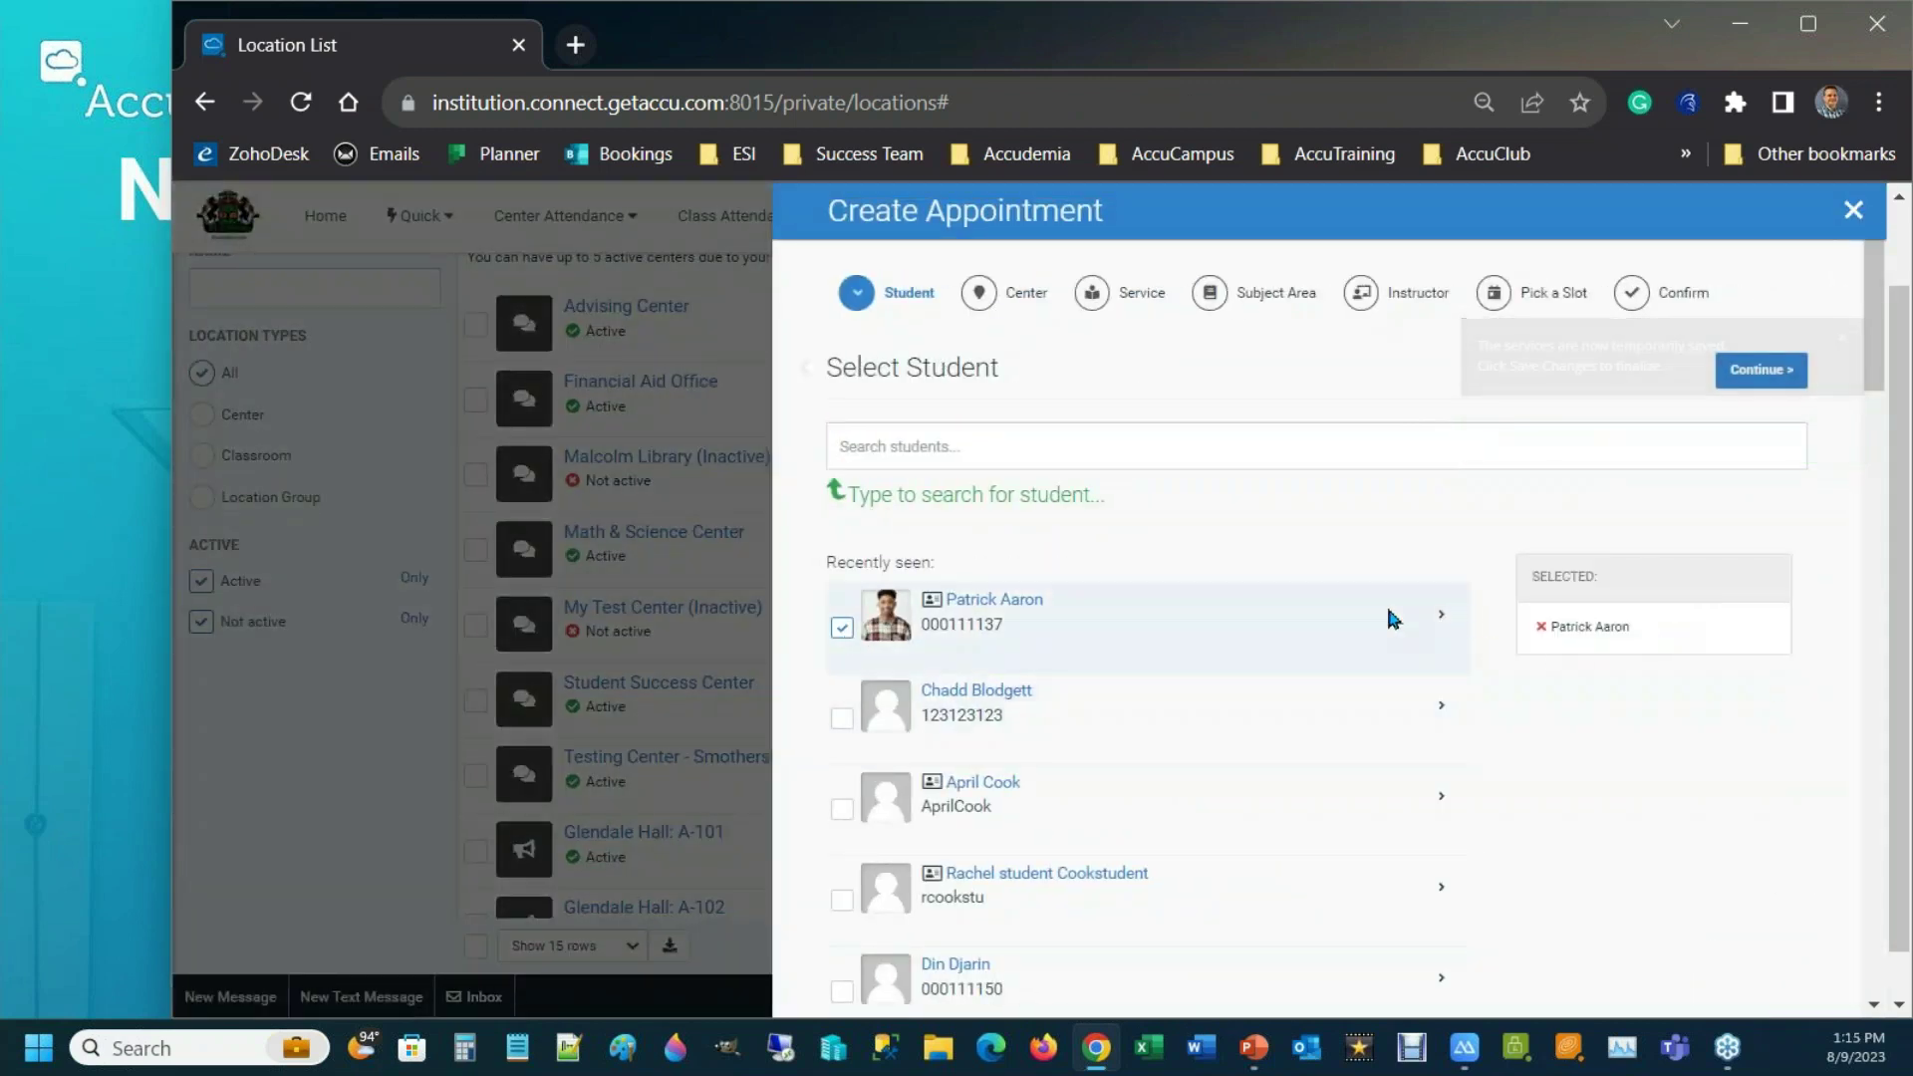
{"action": "left_click", "coordinate": [1441, 615]}
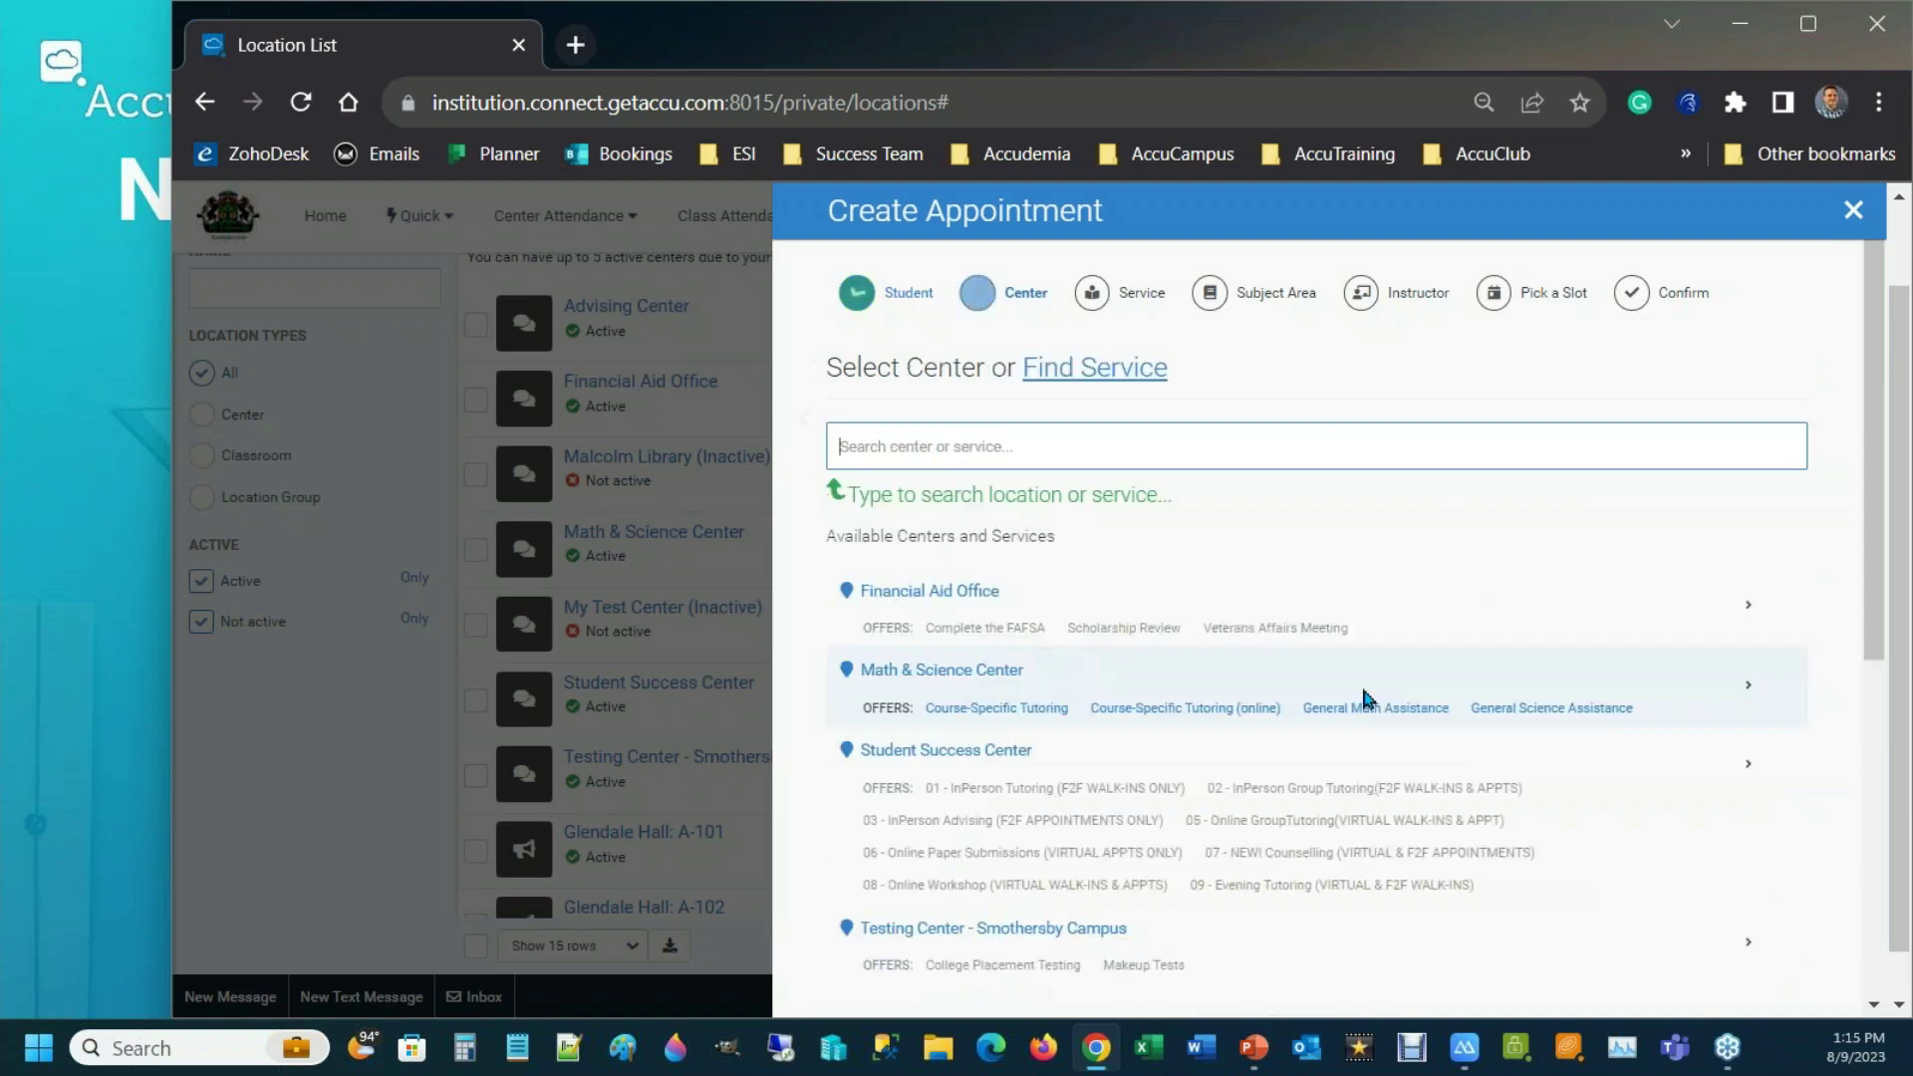
{"action": "left_click", "coordinate": [1012, 788]}
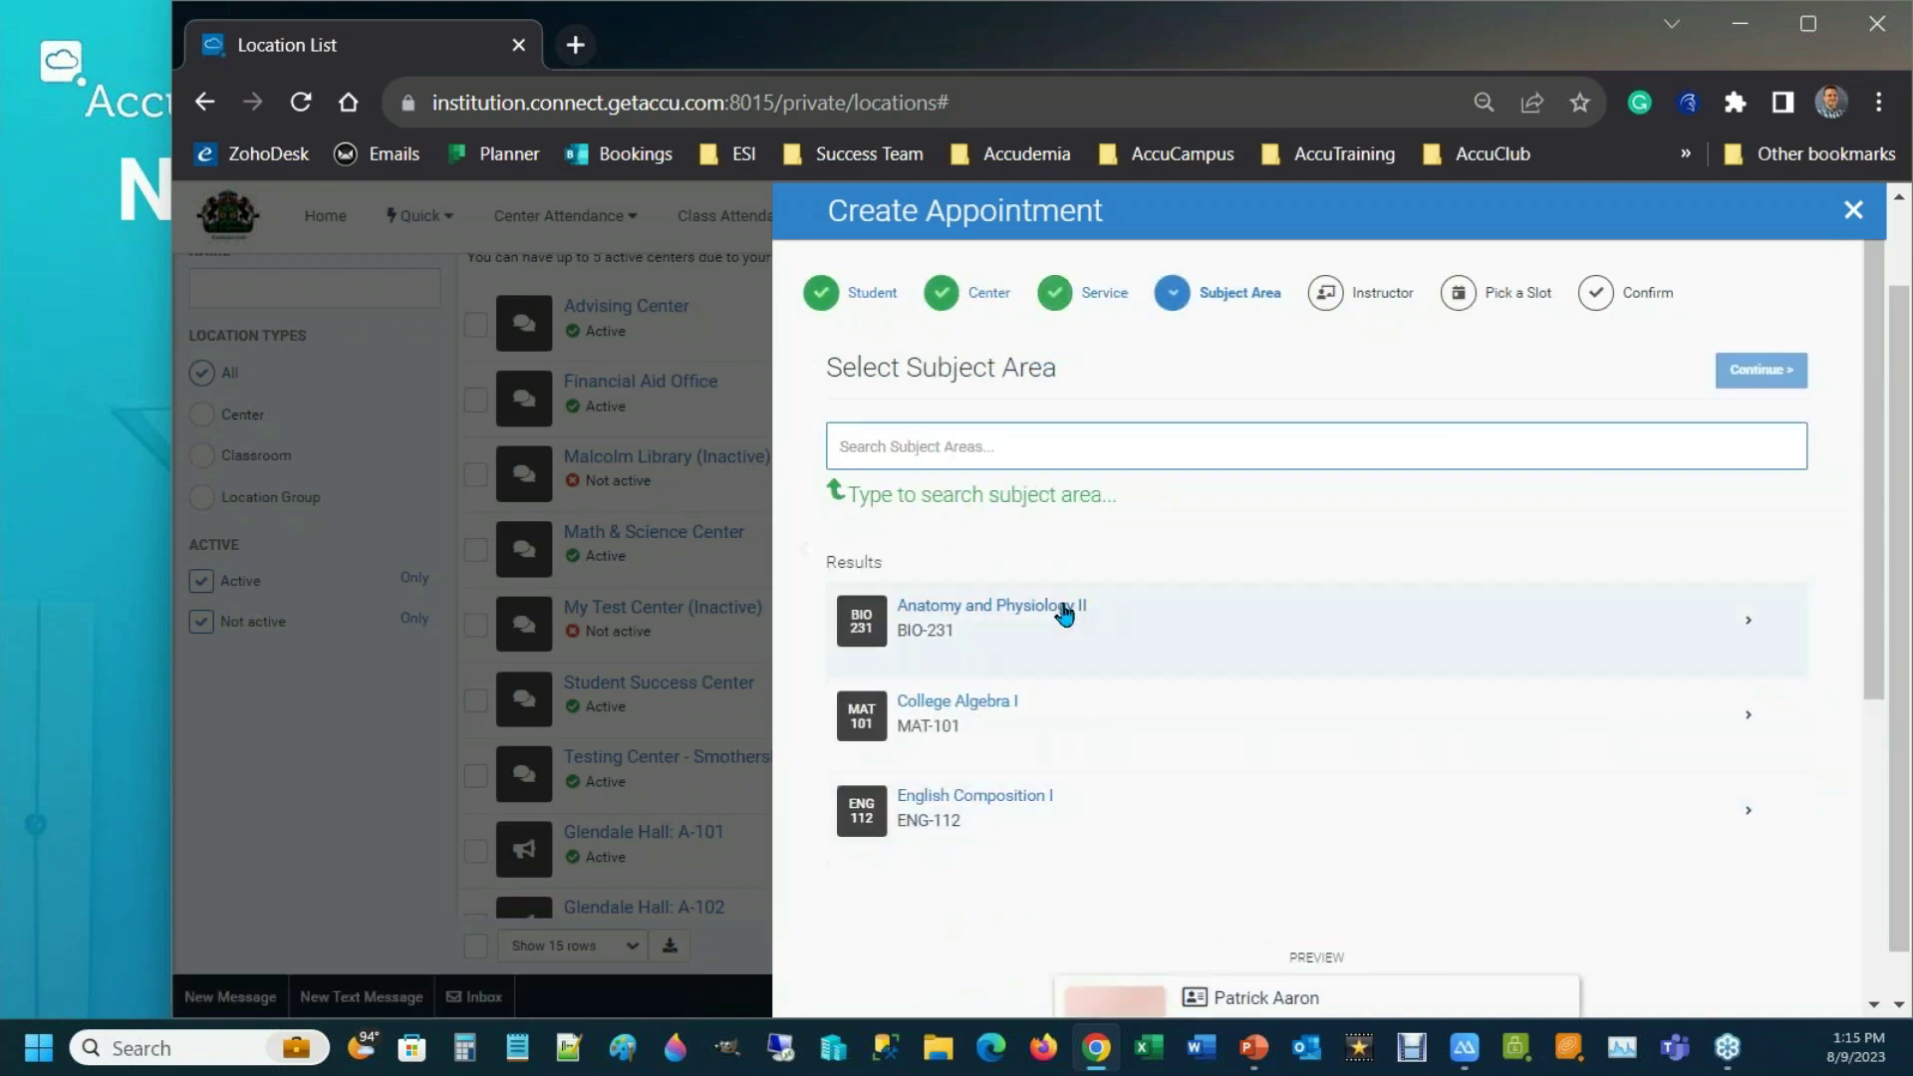
{"action": "left_click", "coordinate": [996, 619]}
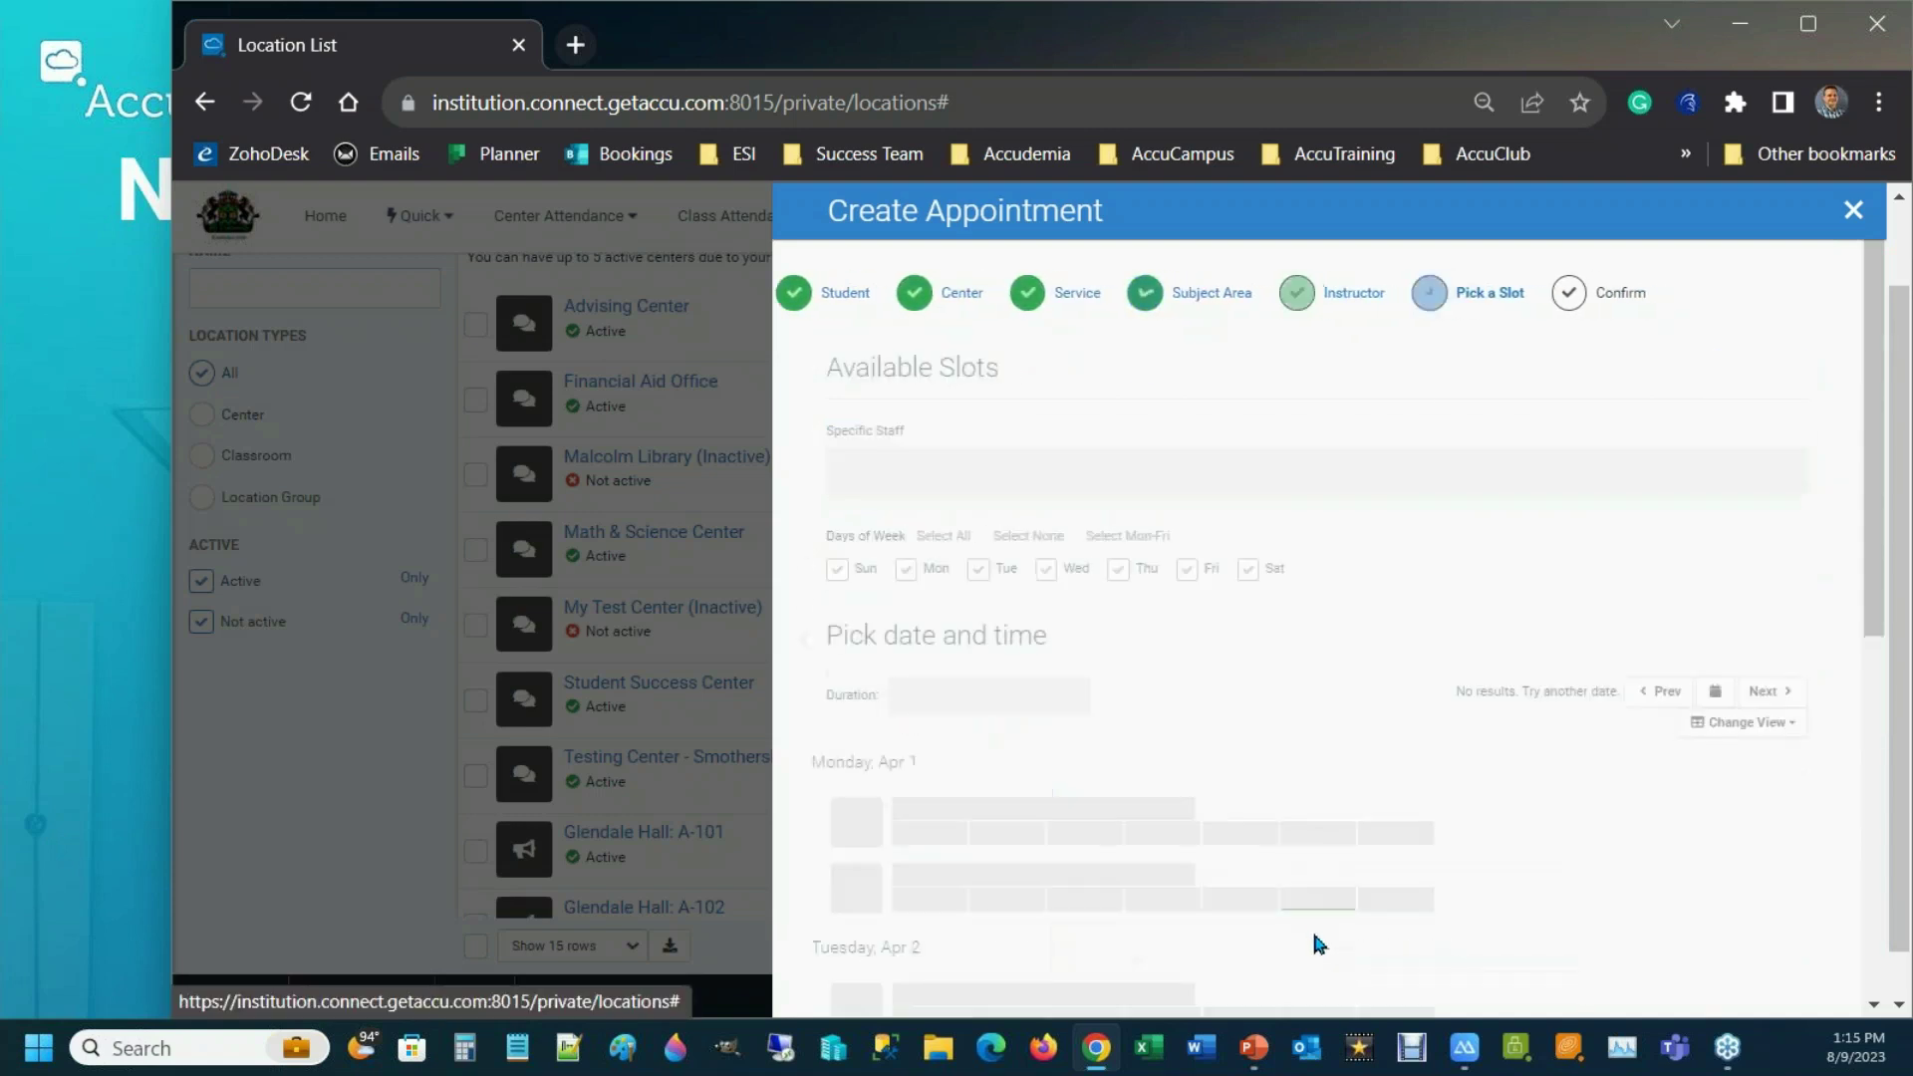
- Examine the available slots and the duration choices offered for the 01 - InPerson Tutoring appointment
{"action": "scroll", "coordinate": [1276, 667], "scroll_direction": "down", "scroll_amount": 3}
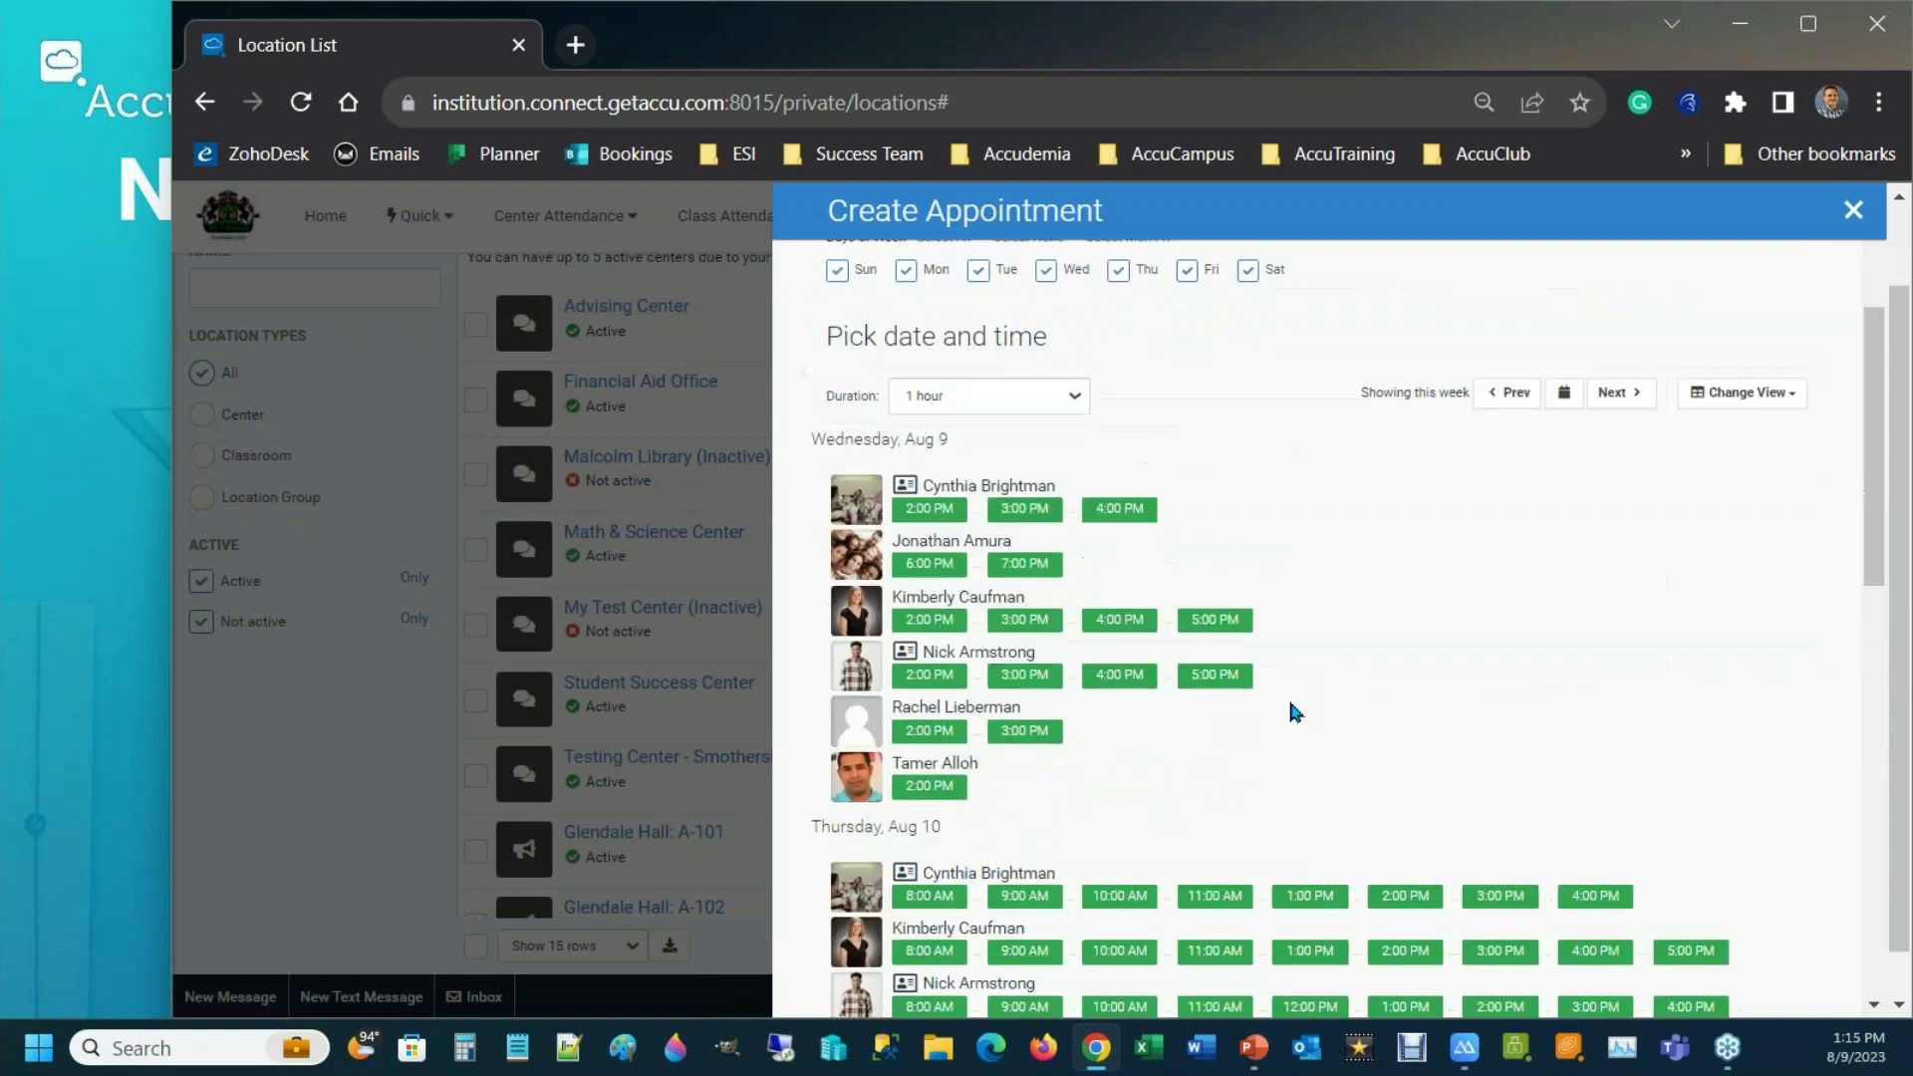
{"action": "left_click", "coordinate": [1076, 398]}
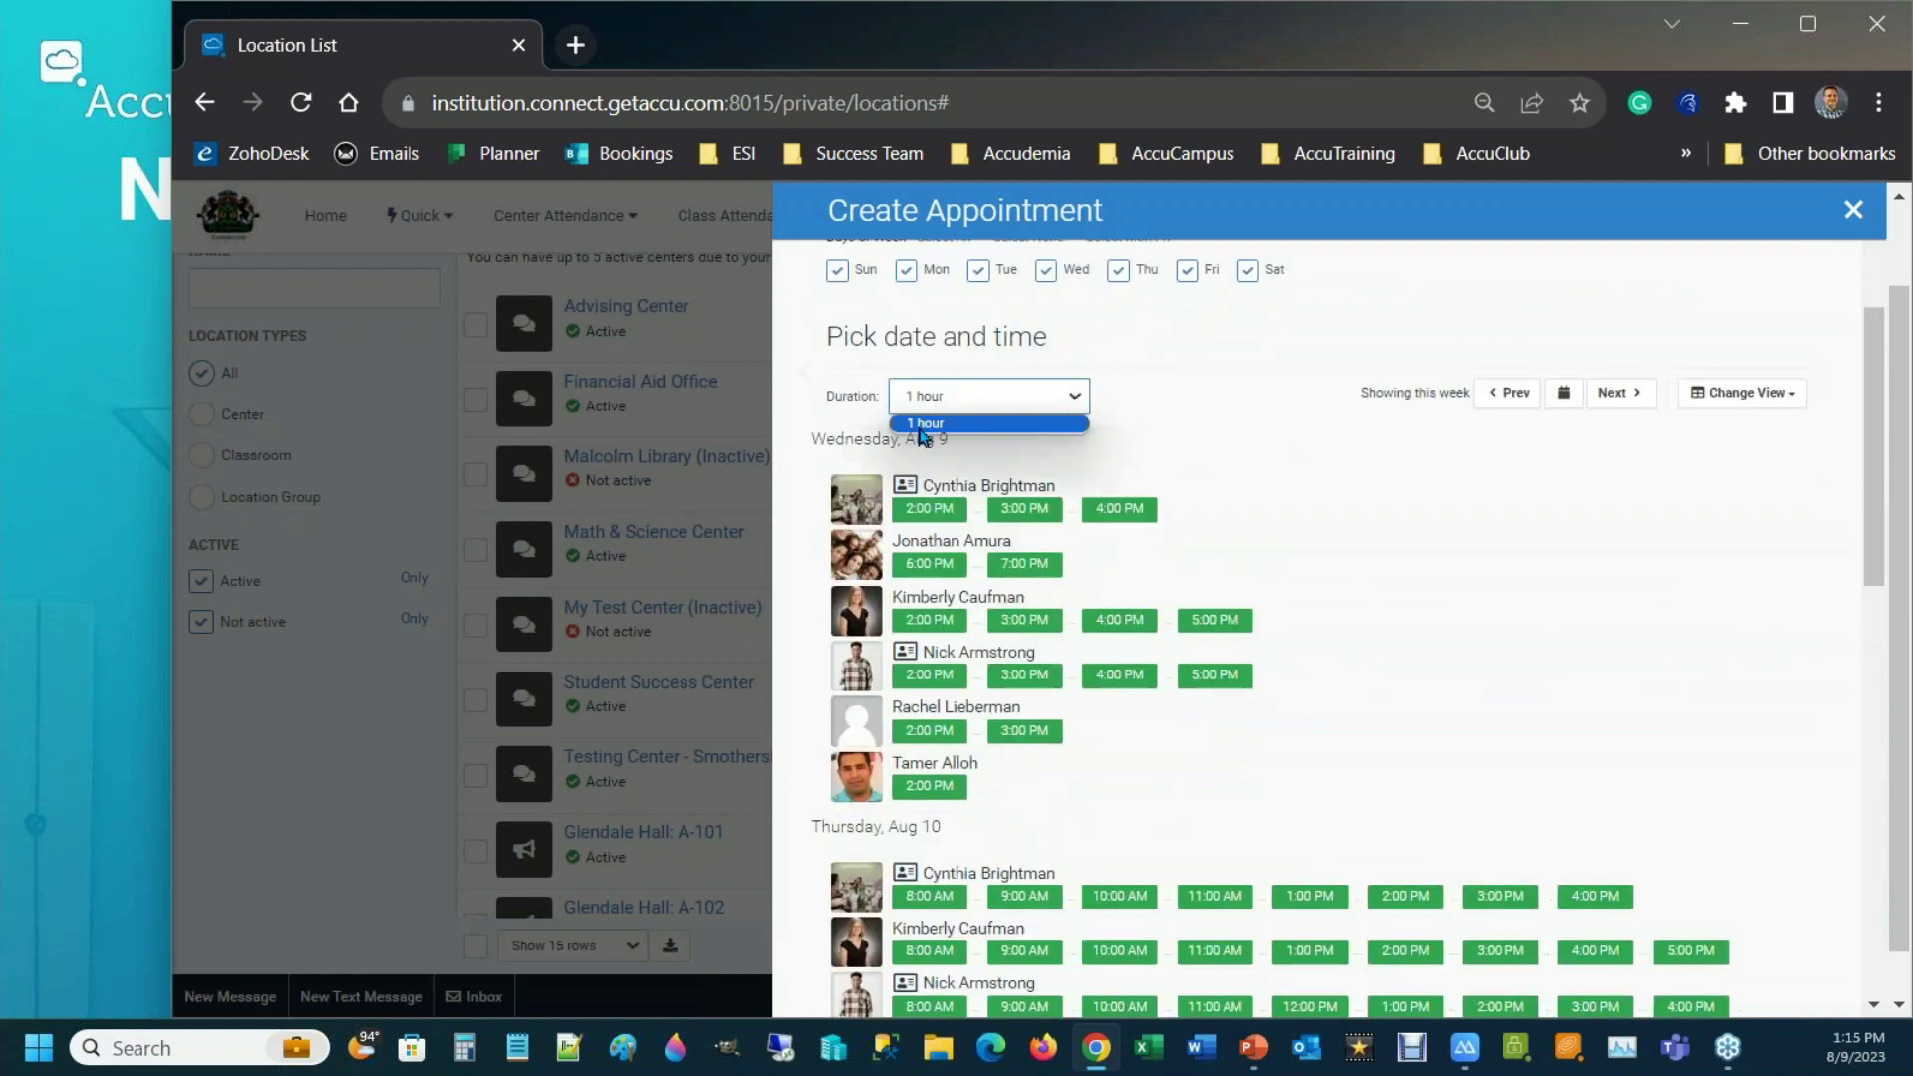
{"action": "left_click", "coordinate": [1083, 422]}
{"action": "scroll", "coordinate": [1195, 418], "scroll_direction": "up", "scroll_amount": 3}
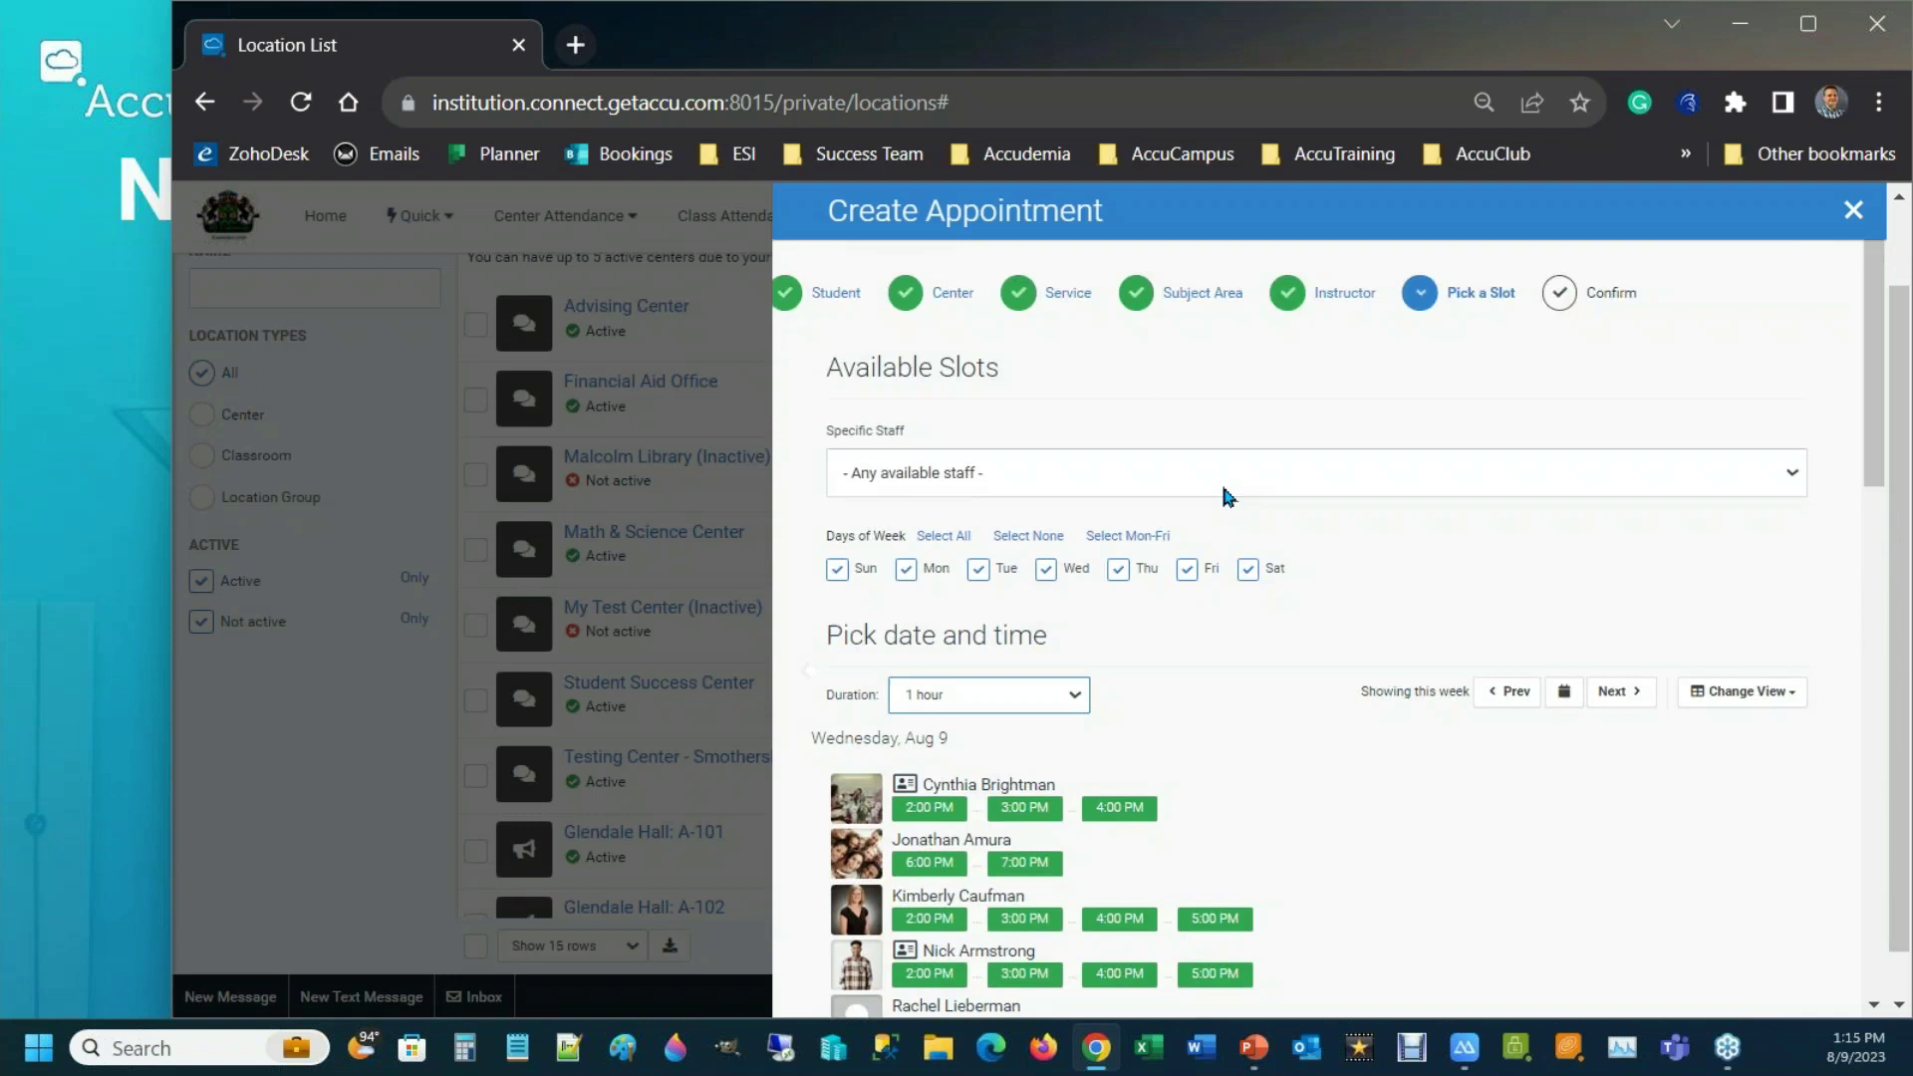
- Change the appointment to 02 - InPerson Group Tutoring with Anatomy and Physiology II, check its duration choices and close the appointment form
{"action": "left_click", "coordinate": [1063, 296]}
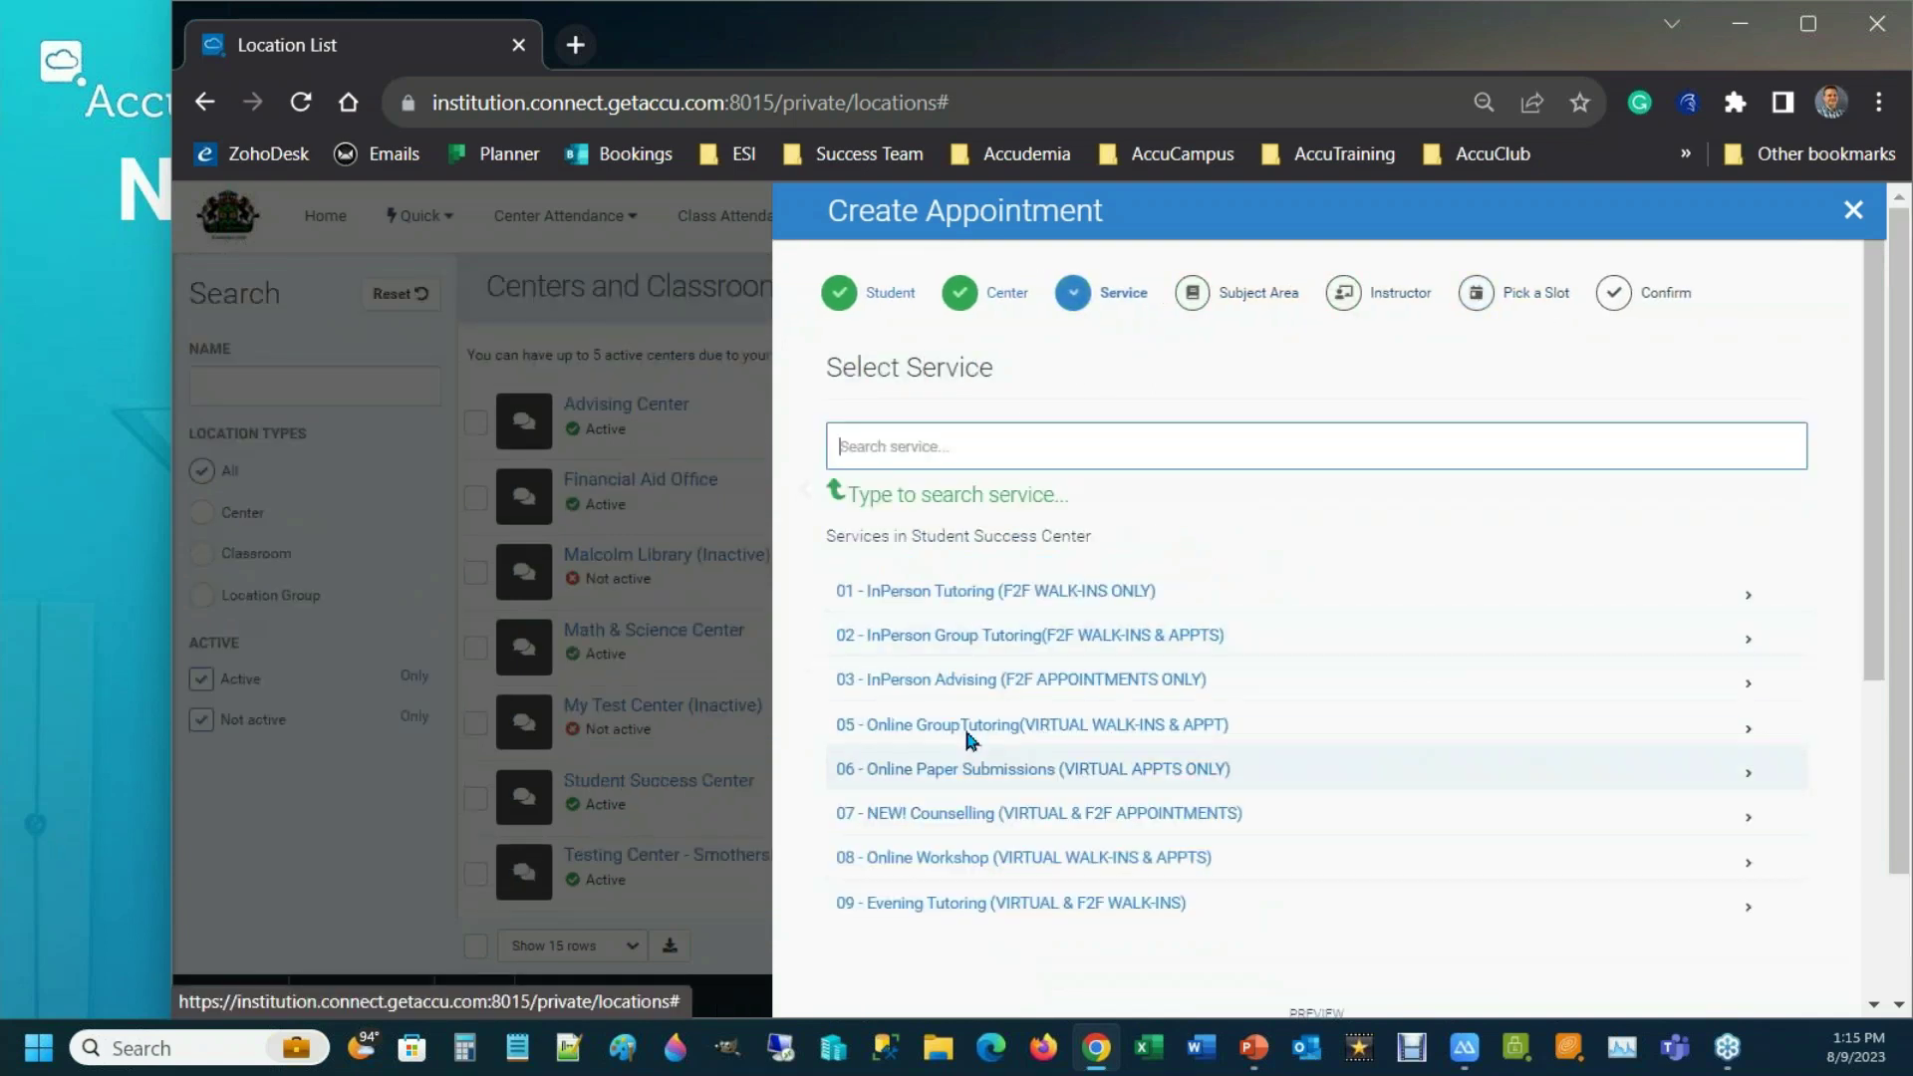
{"action": "left_click", "coordinate": [982, 635]}
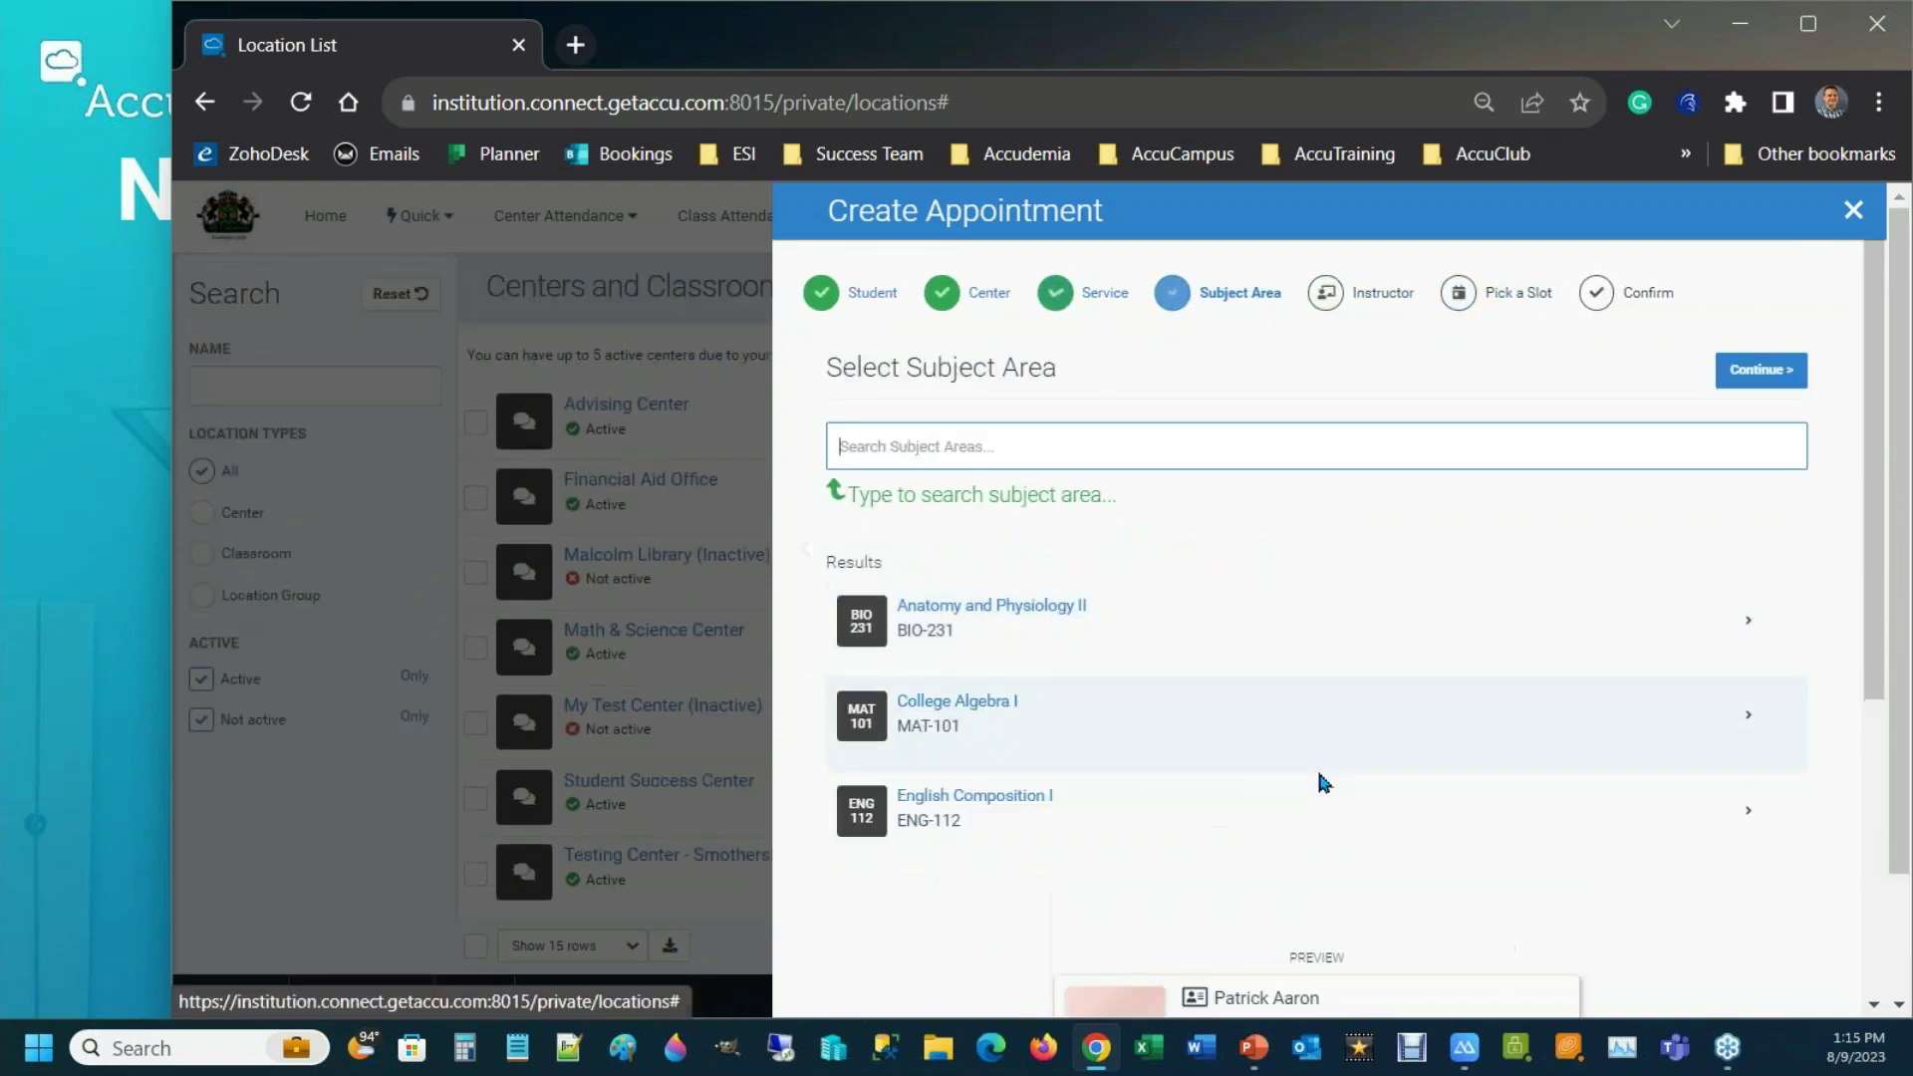
{"action": "left_click", "coordinate": [982, 628]}
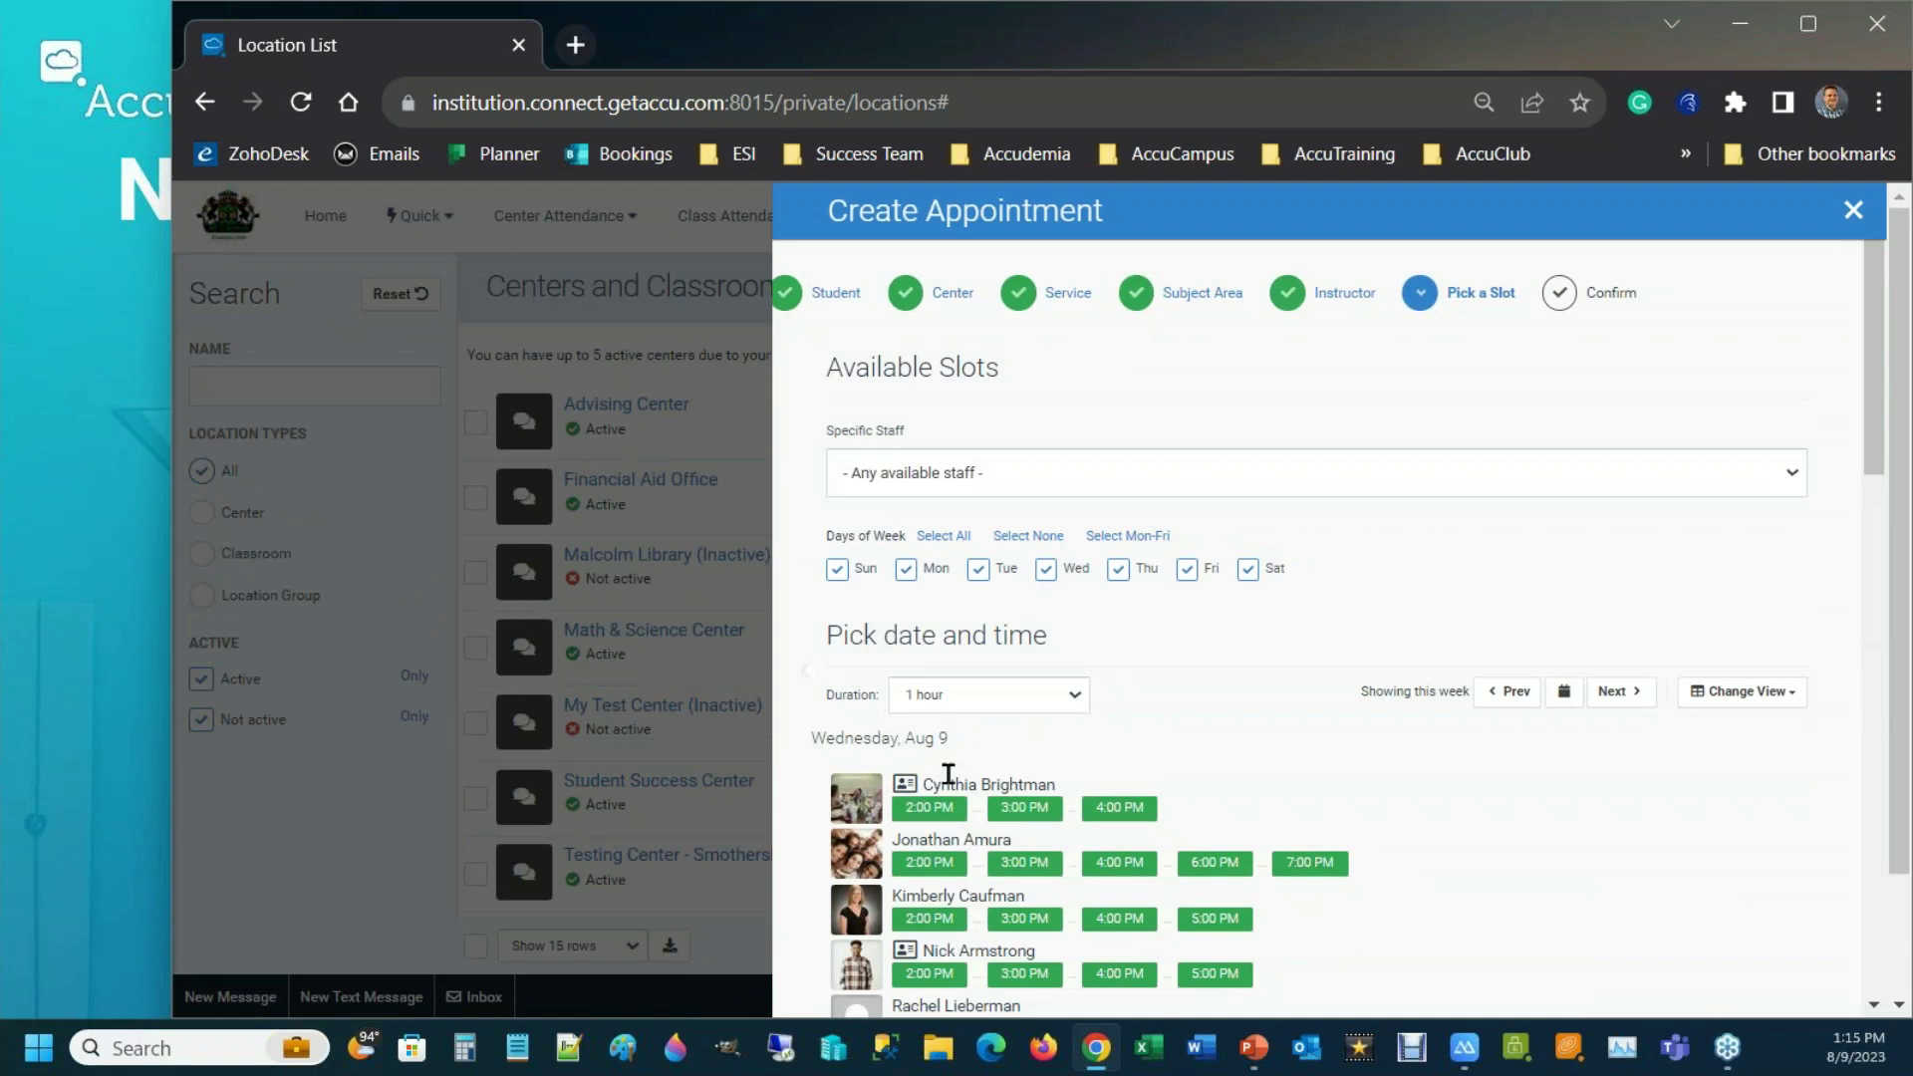
{"action": "left_click", "coordinate": [1076, 698]}
{"action": "left_click", "coordinate": [1090, 709]}
{"action": "left_click", "coordinate": [1853, 215]}
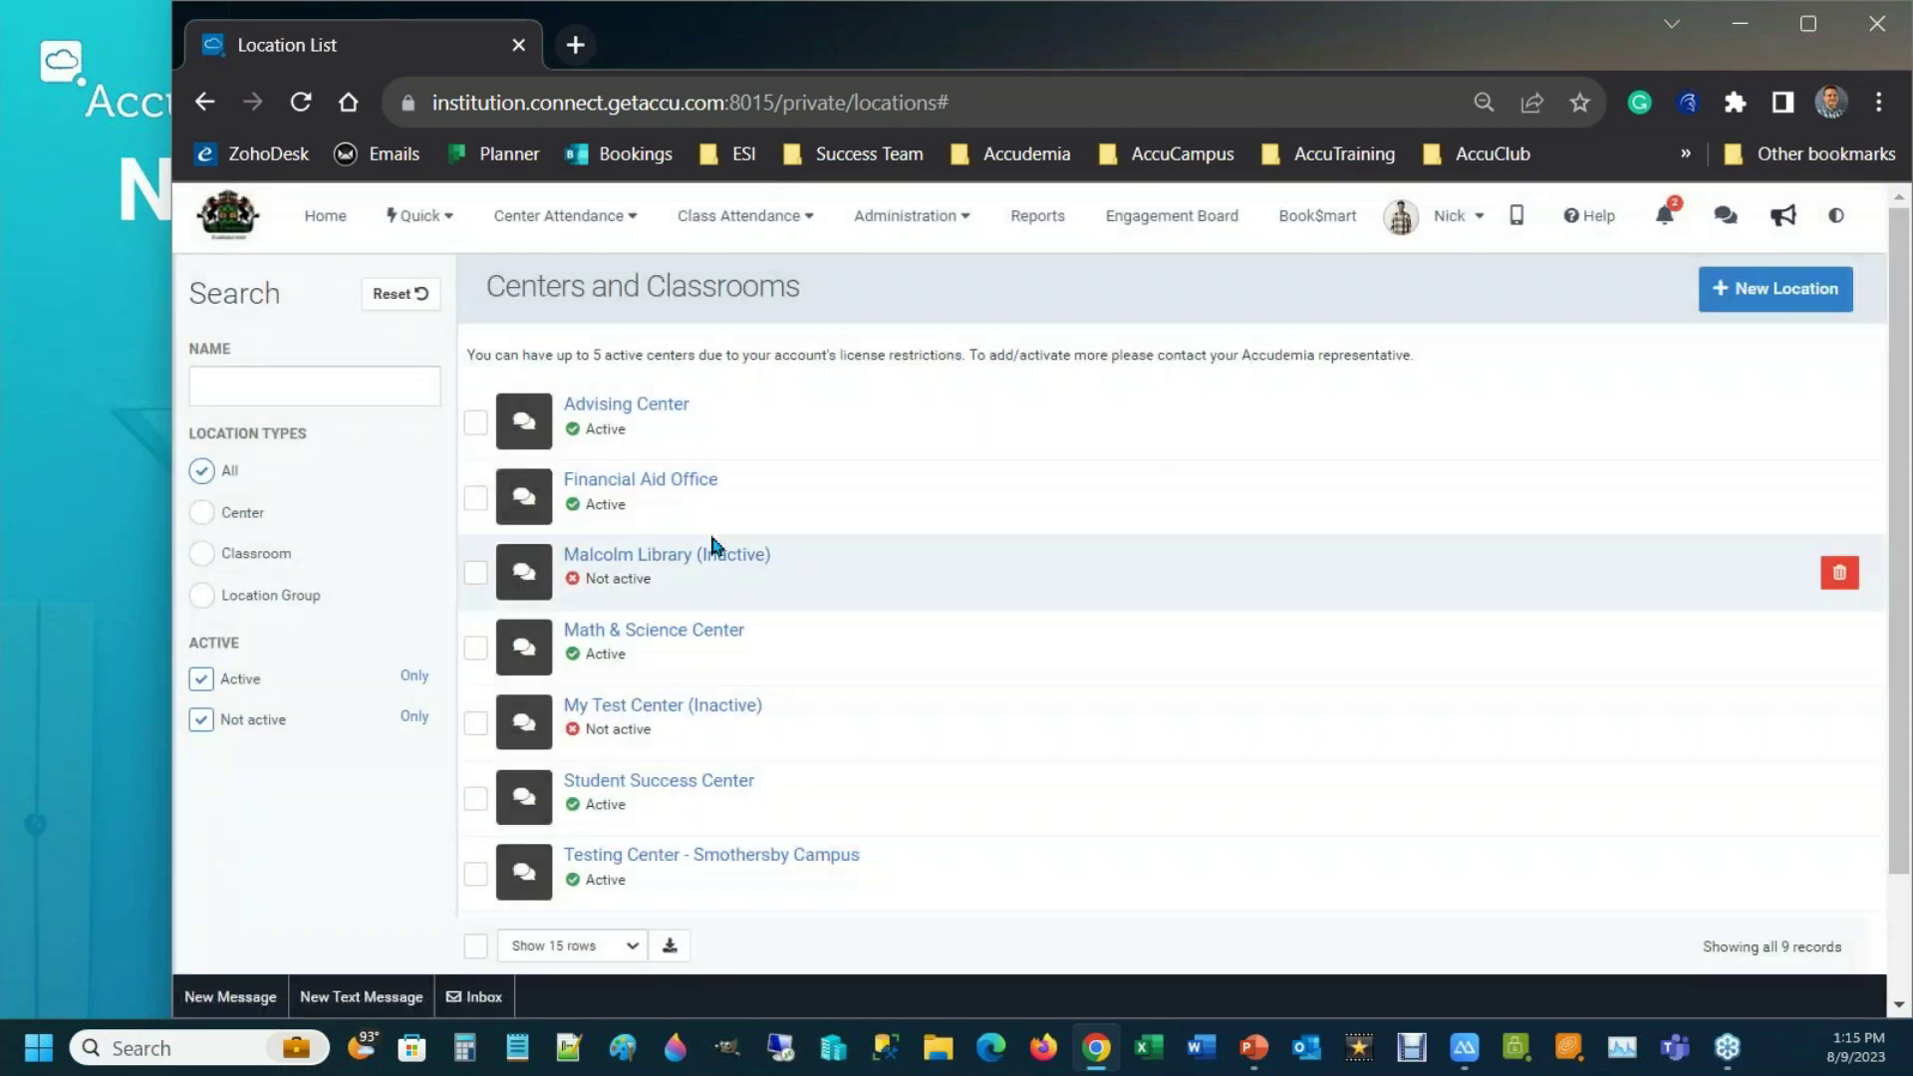
- Set the Student Success Center's 02 - InPerson Group Tutoring service to use the center's duration restrictions, and save the center
{"action": "left_click", "coordinate": [675, 784]}
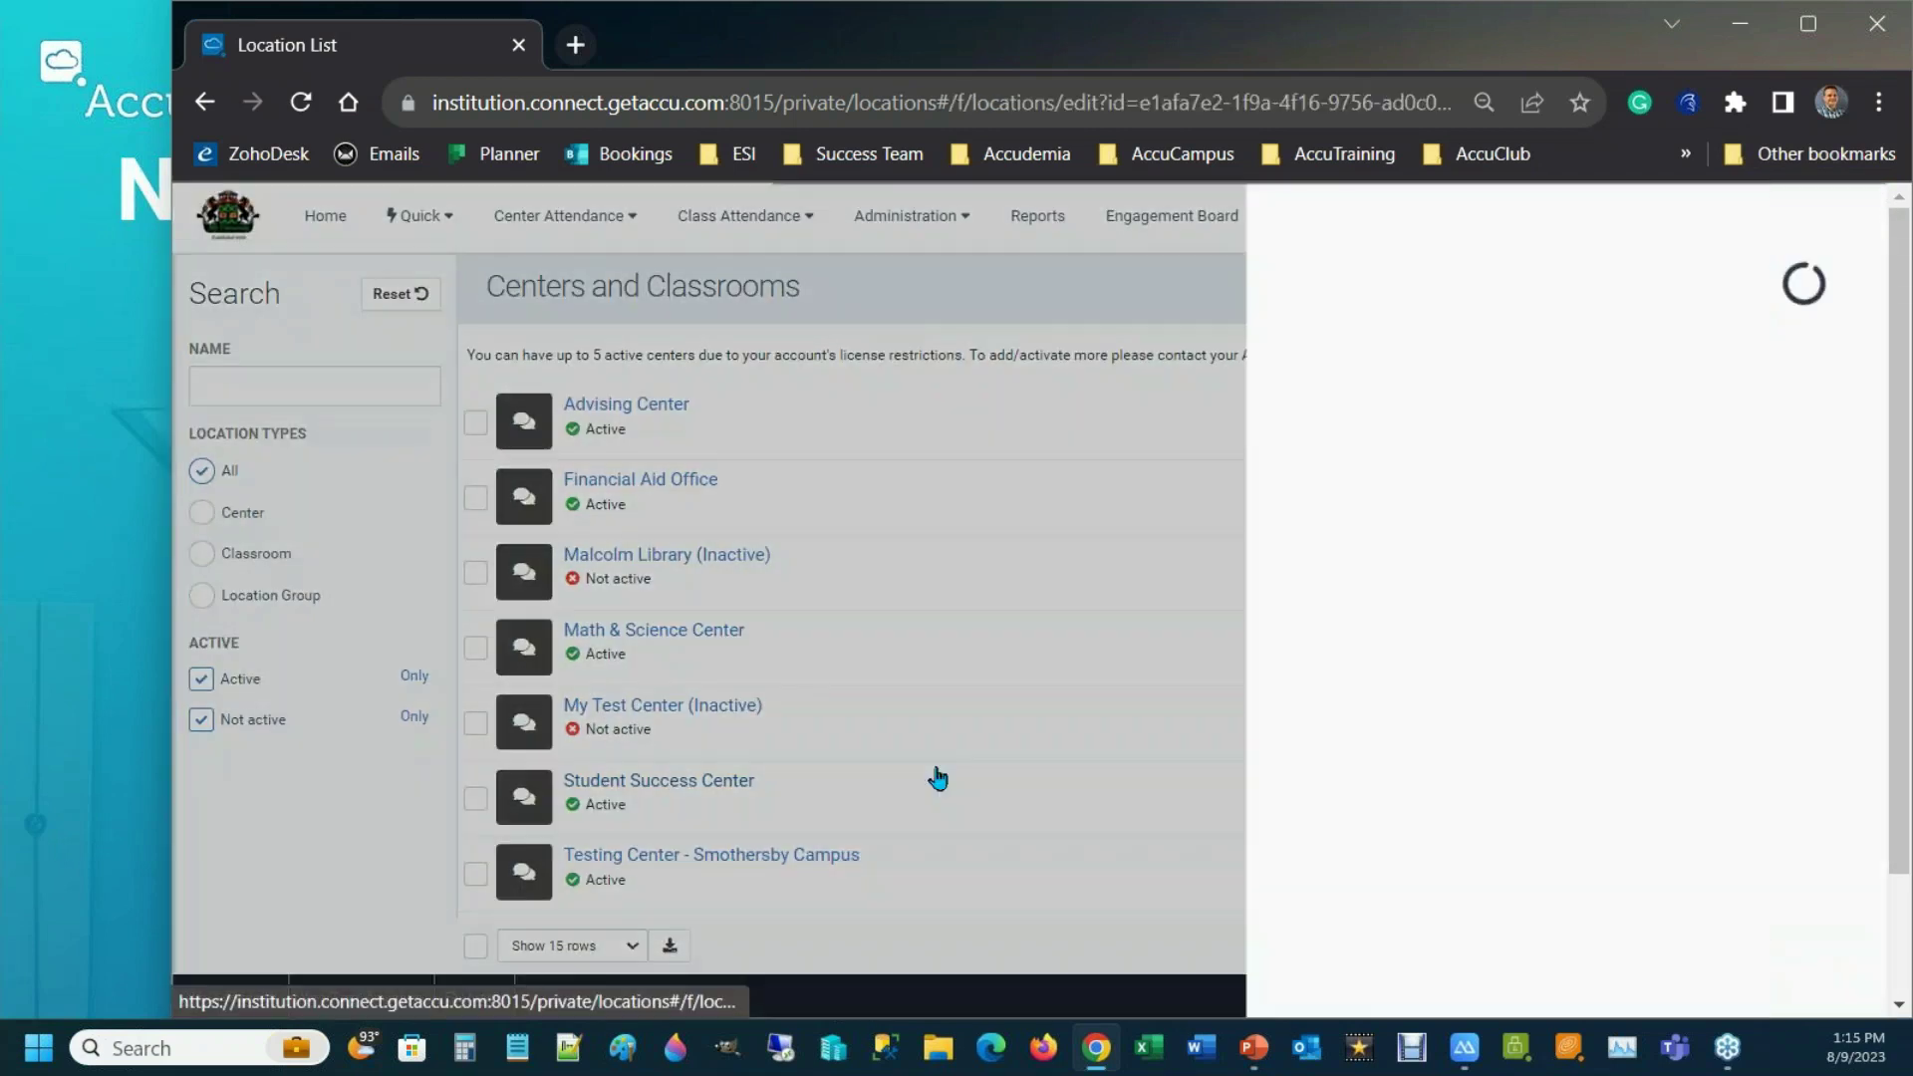
{"action": "left_click", "coordinate": [1097, 349]}
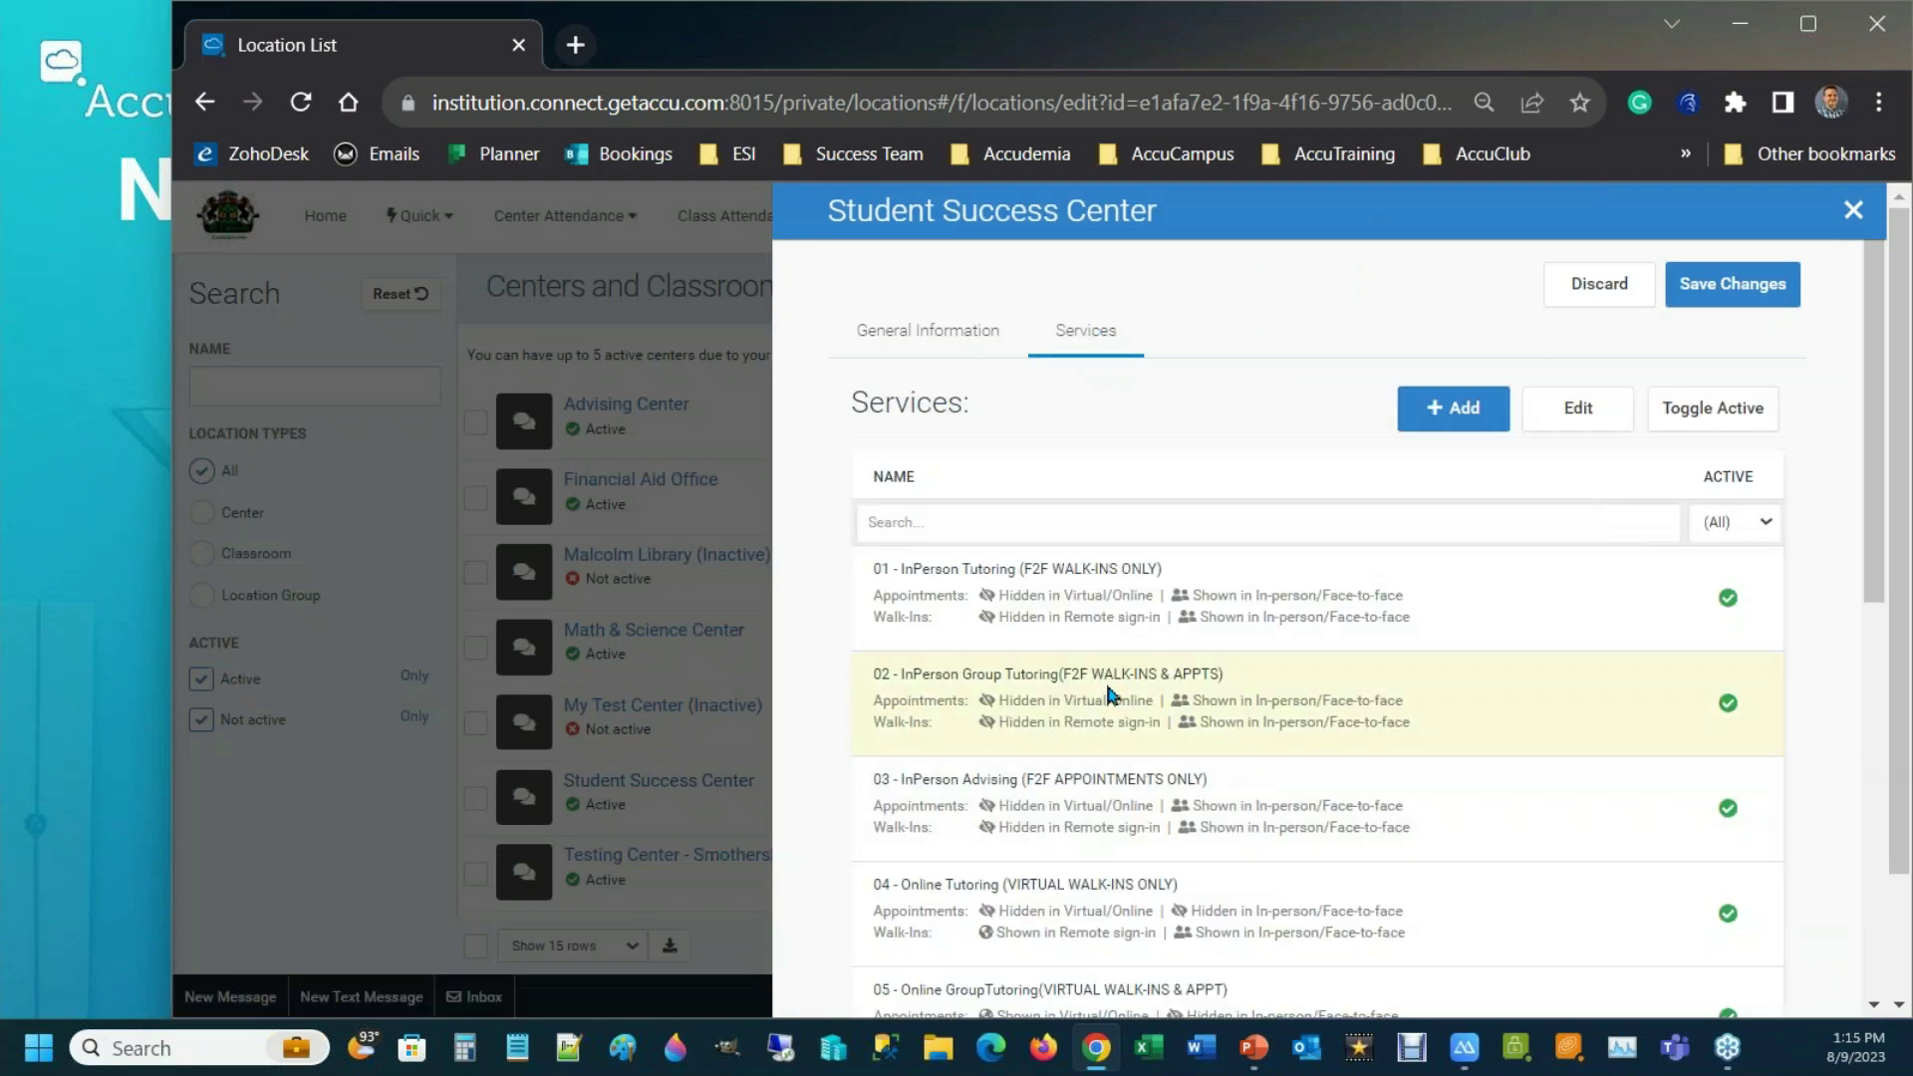
{"action": "double_click", "coordinate": [1245, 700]}
{"action": "scroll", "coordinate": [1394, 717], "scroll_direction": "down", "scroll_amount": 5}
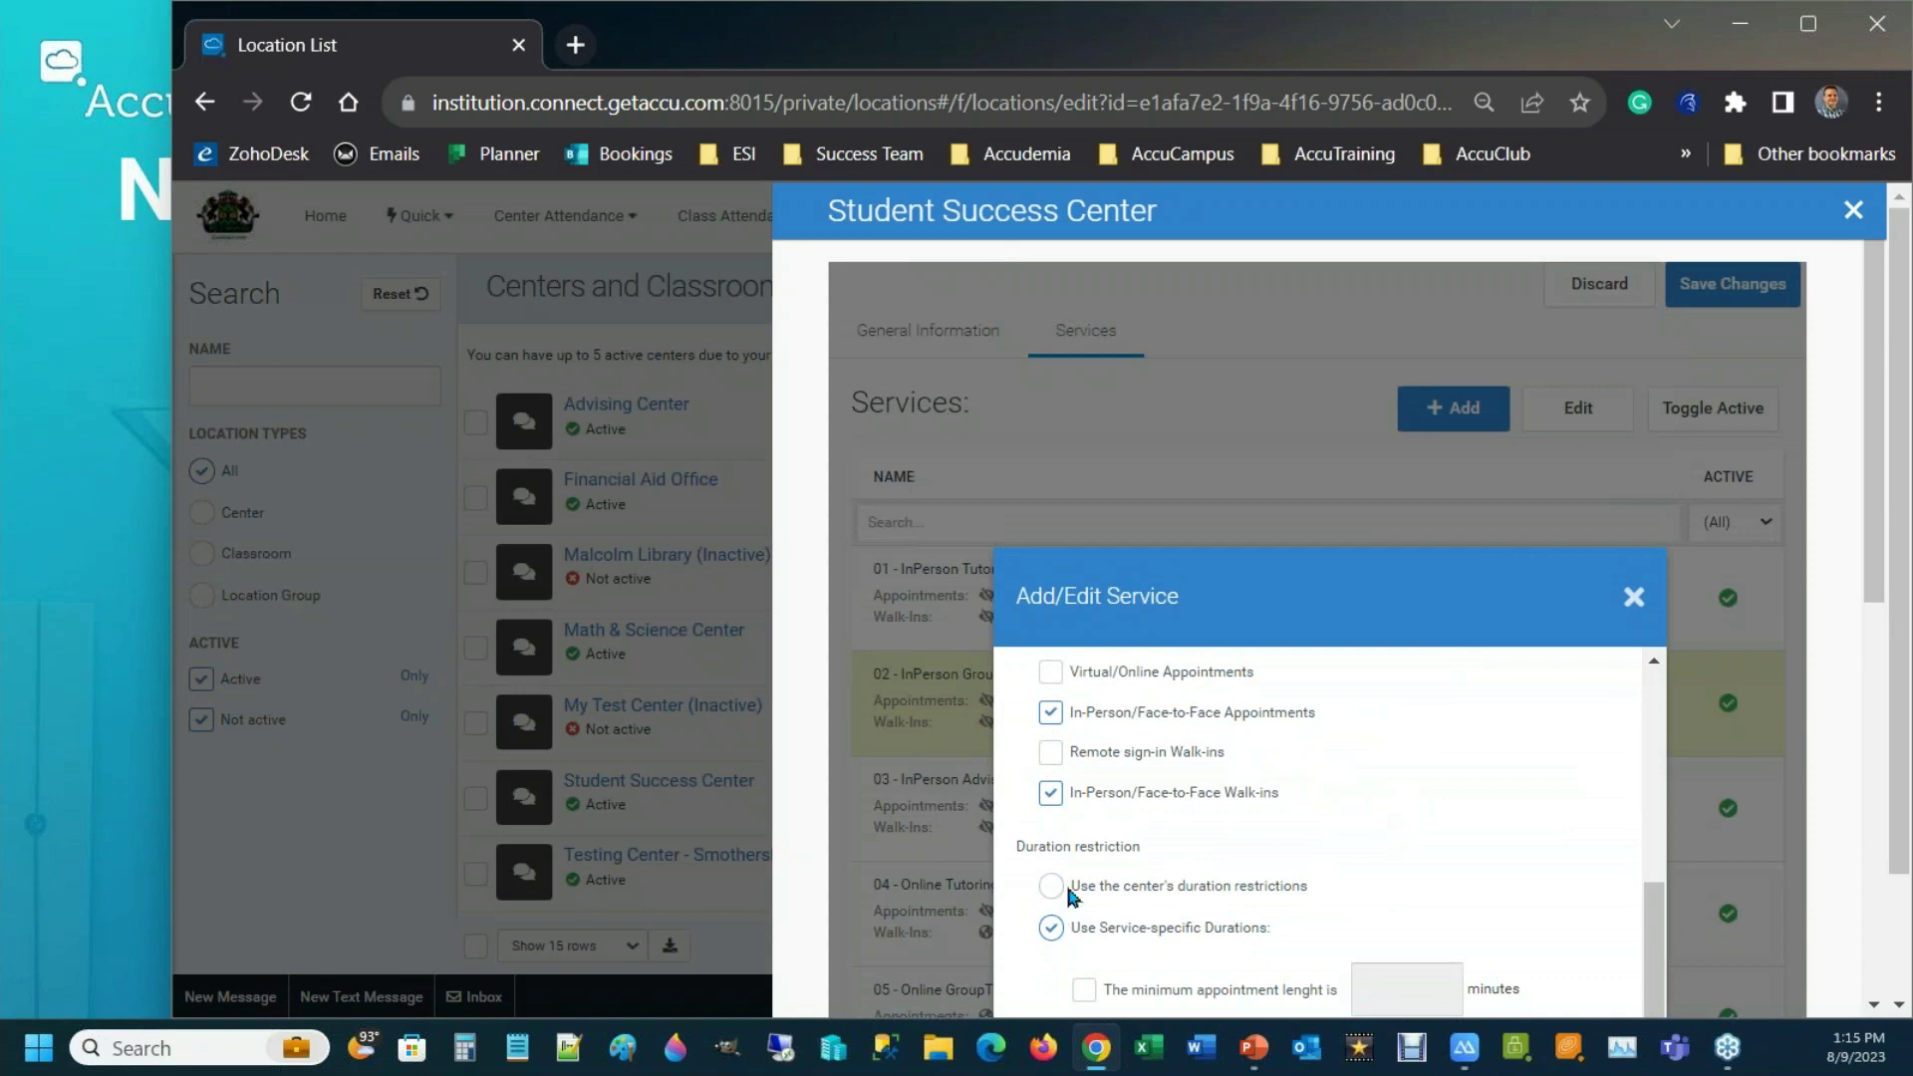
{"action": "left_click", "coordinate": [1051, 886]}
{"action": "scroll", "coordinate": [1175, 826], "scroll_direction": "down", "scroll_amount": 3}
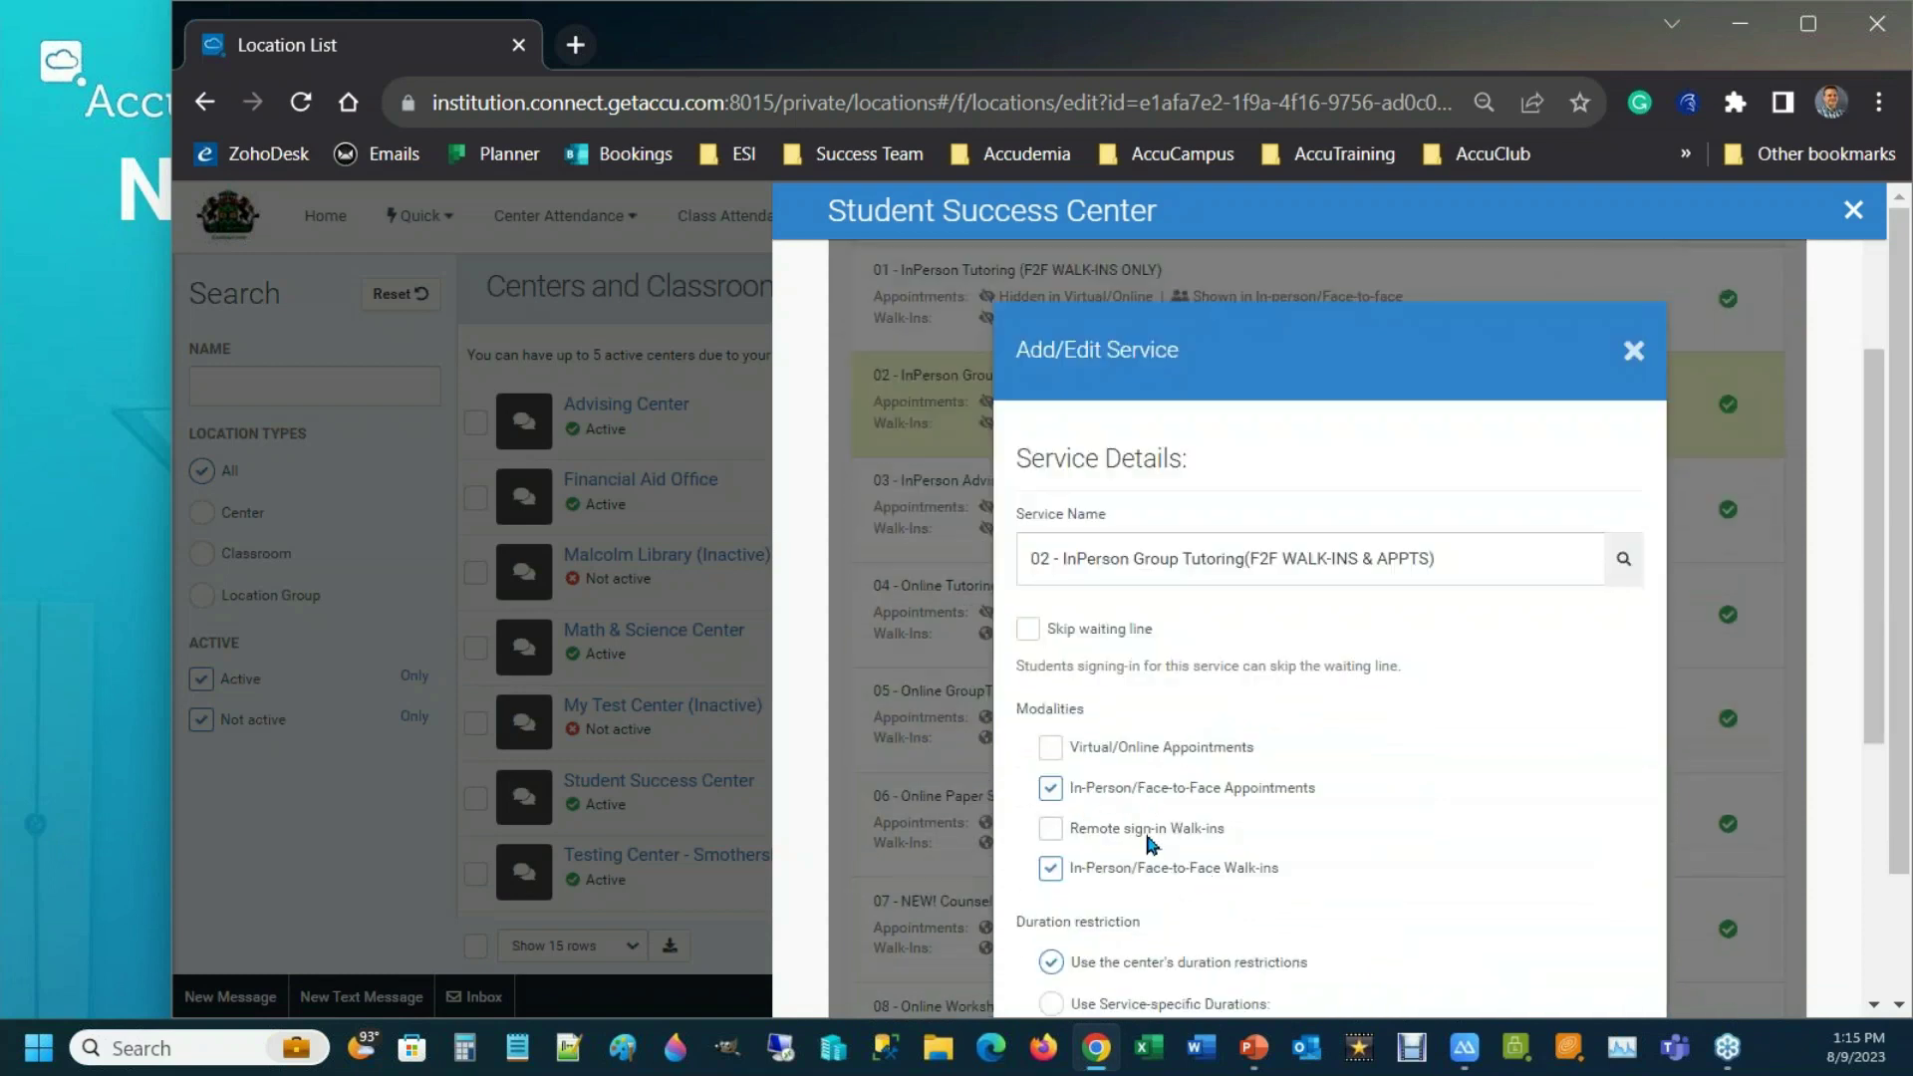
{"action": "scroll", "coordinate": [1147, 837], "scroll_direction": "down", "scroll_amount": 2}
{"action": "left_click", "coordinate": [1514, 933]}
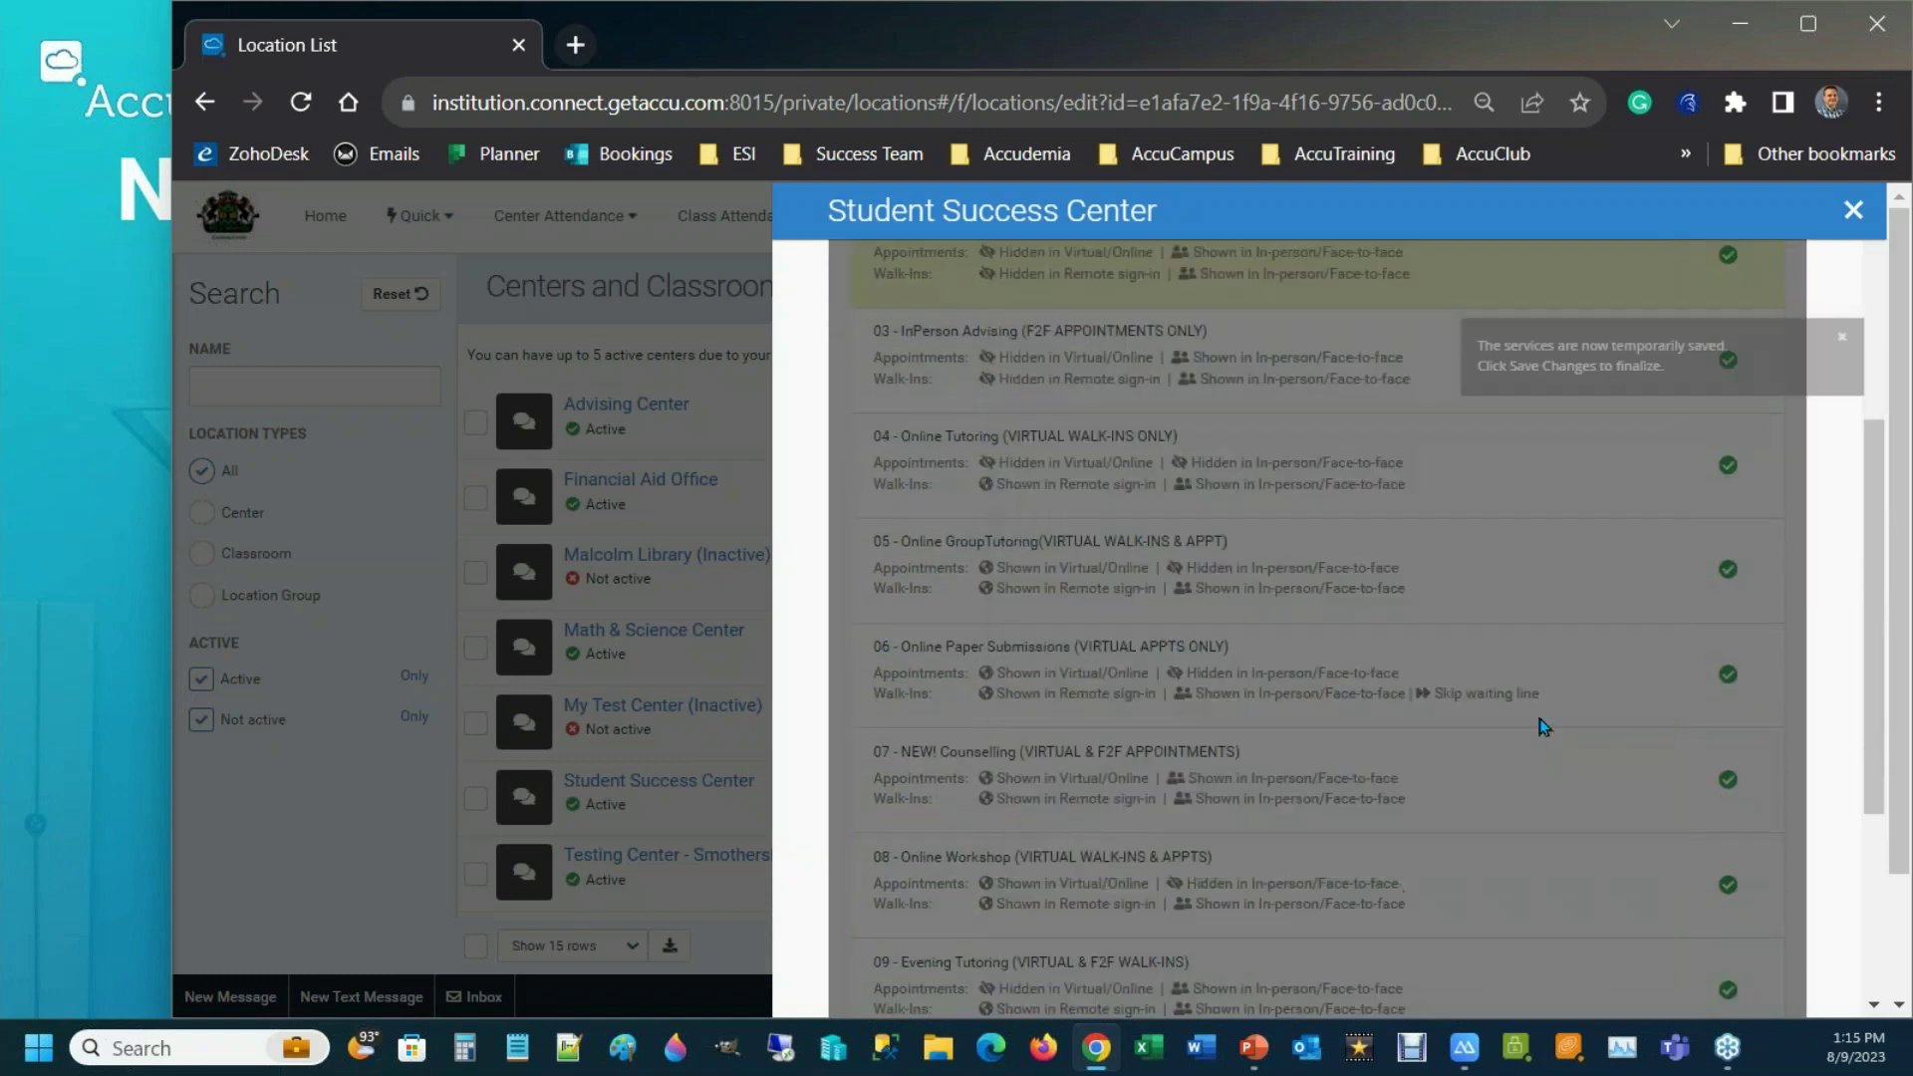
{"action": "left_click", "coordinate": [1747, 288]}
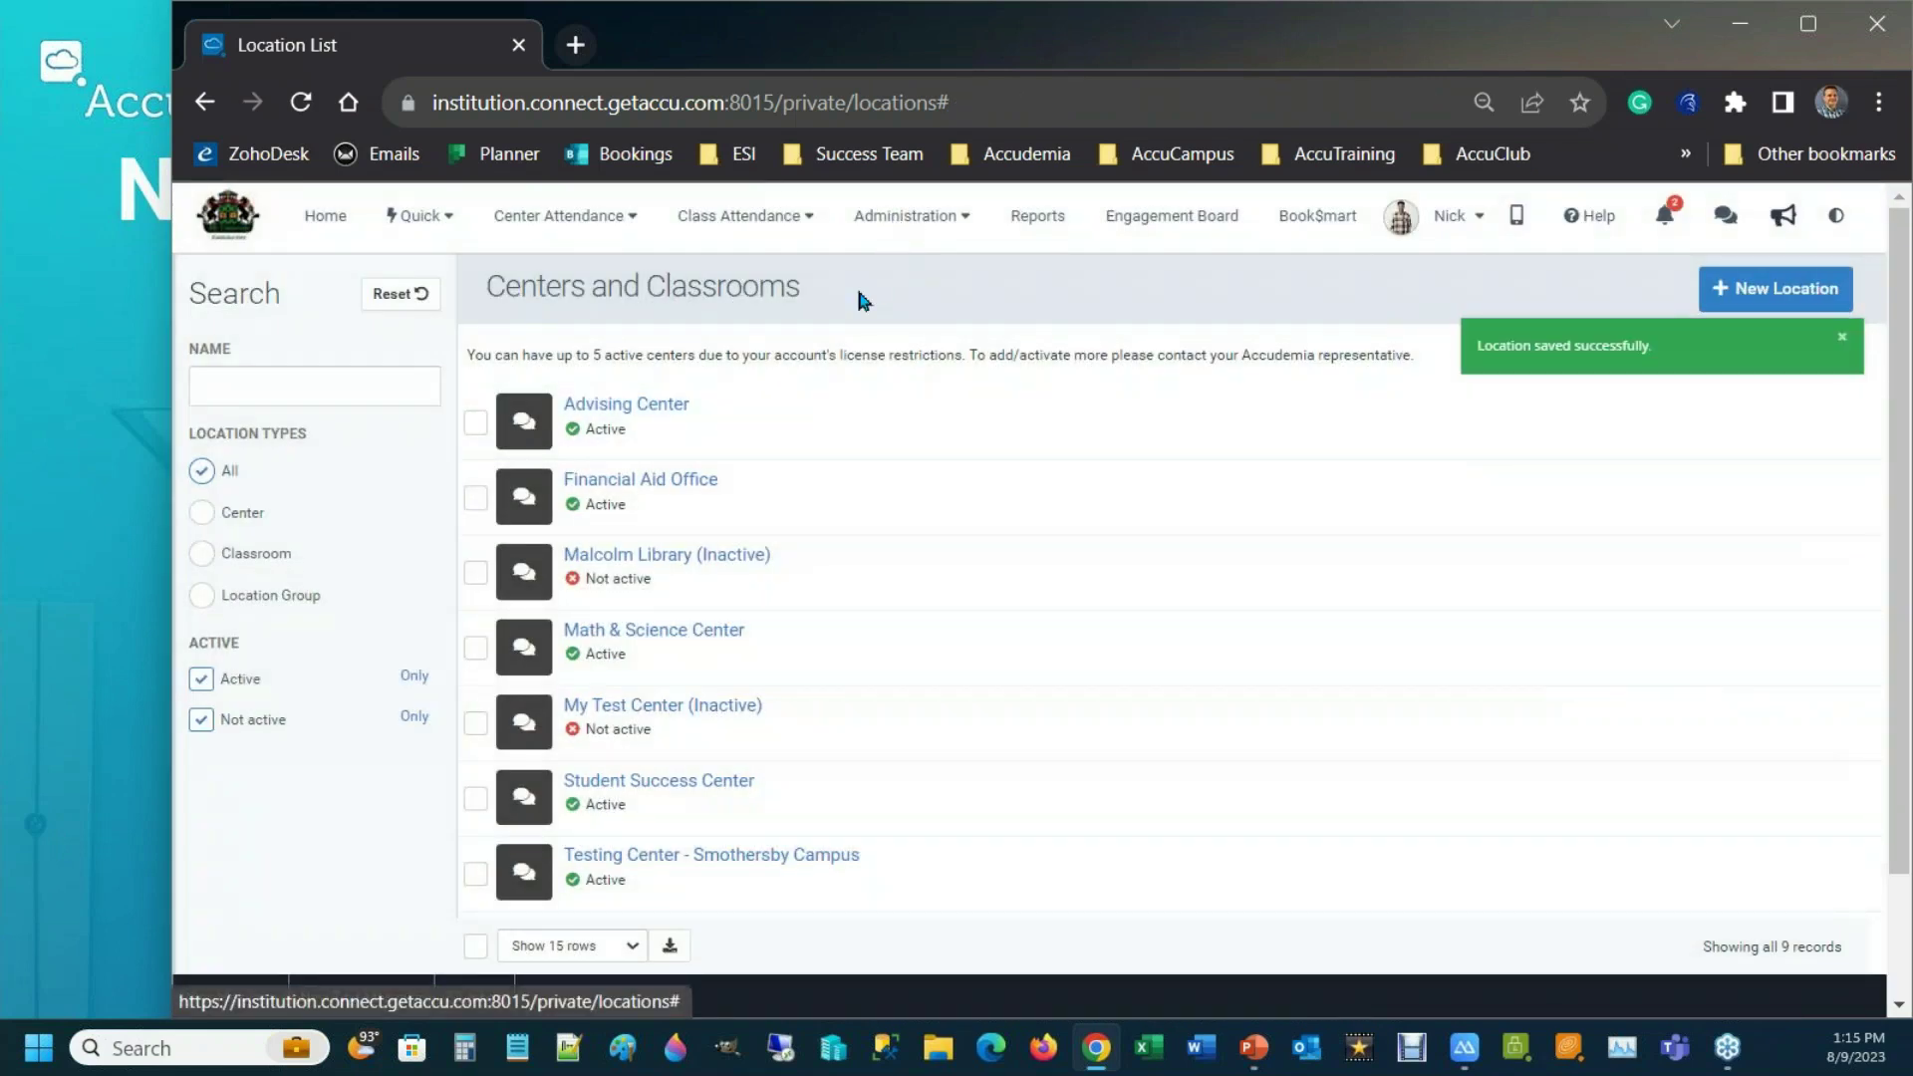
- Start a new appointment, proceed to slot selection, dismiss the instructions and examine the duration choices offered
{"action": "left_click", "coordinate": [433, 217]}
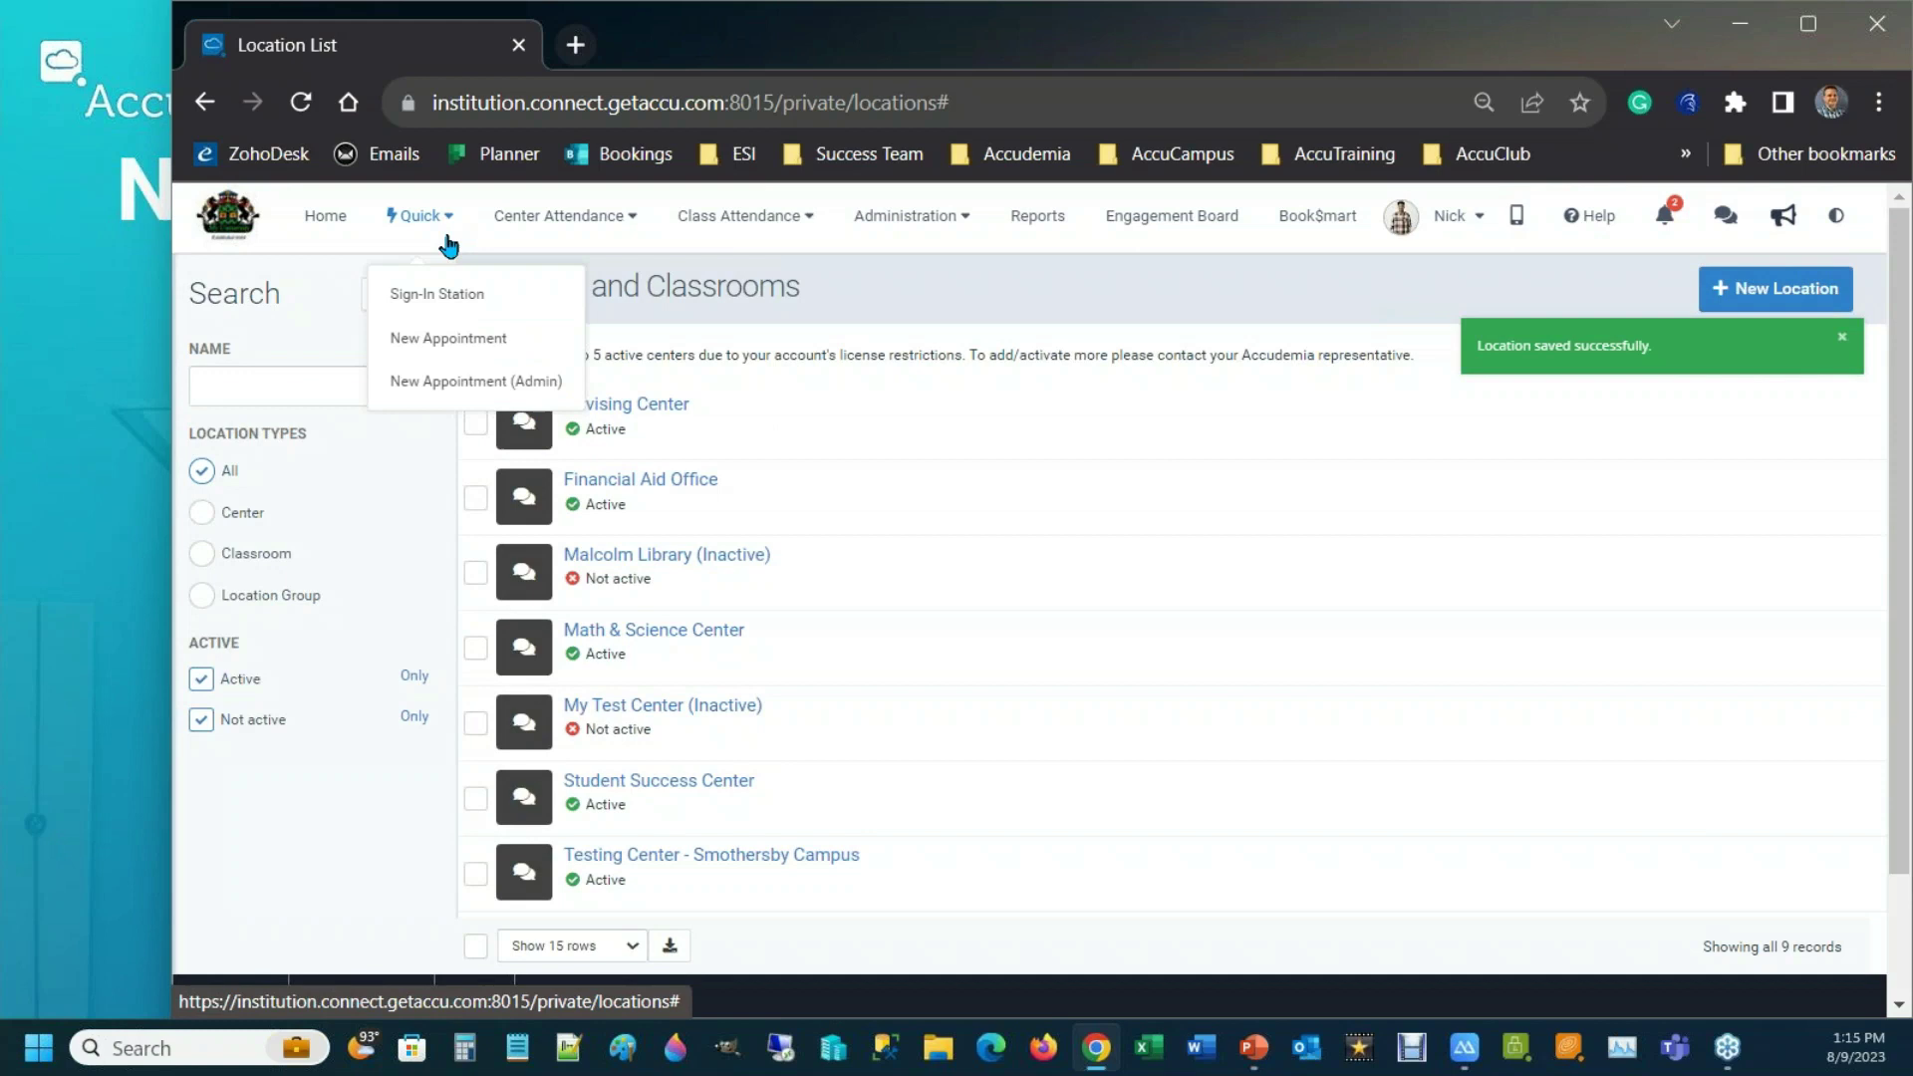
{"action": "left_click", "coordinate": [482, 340]}
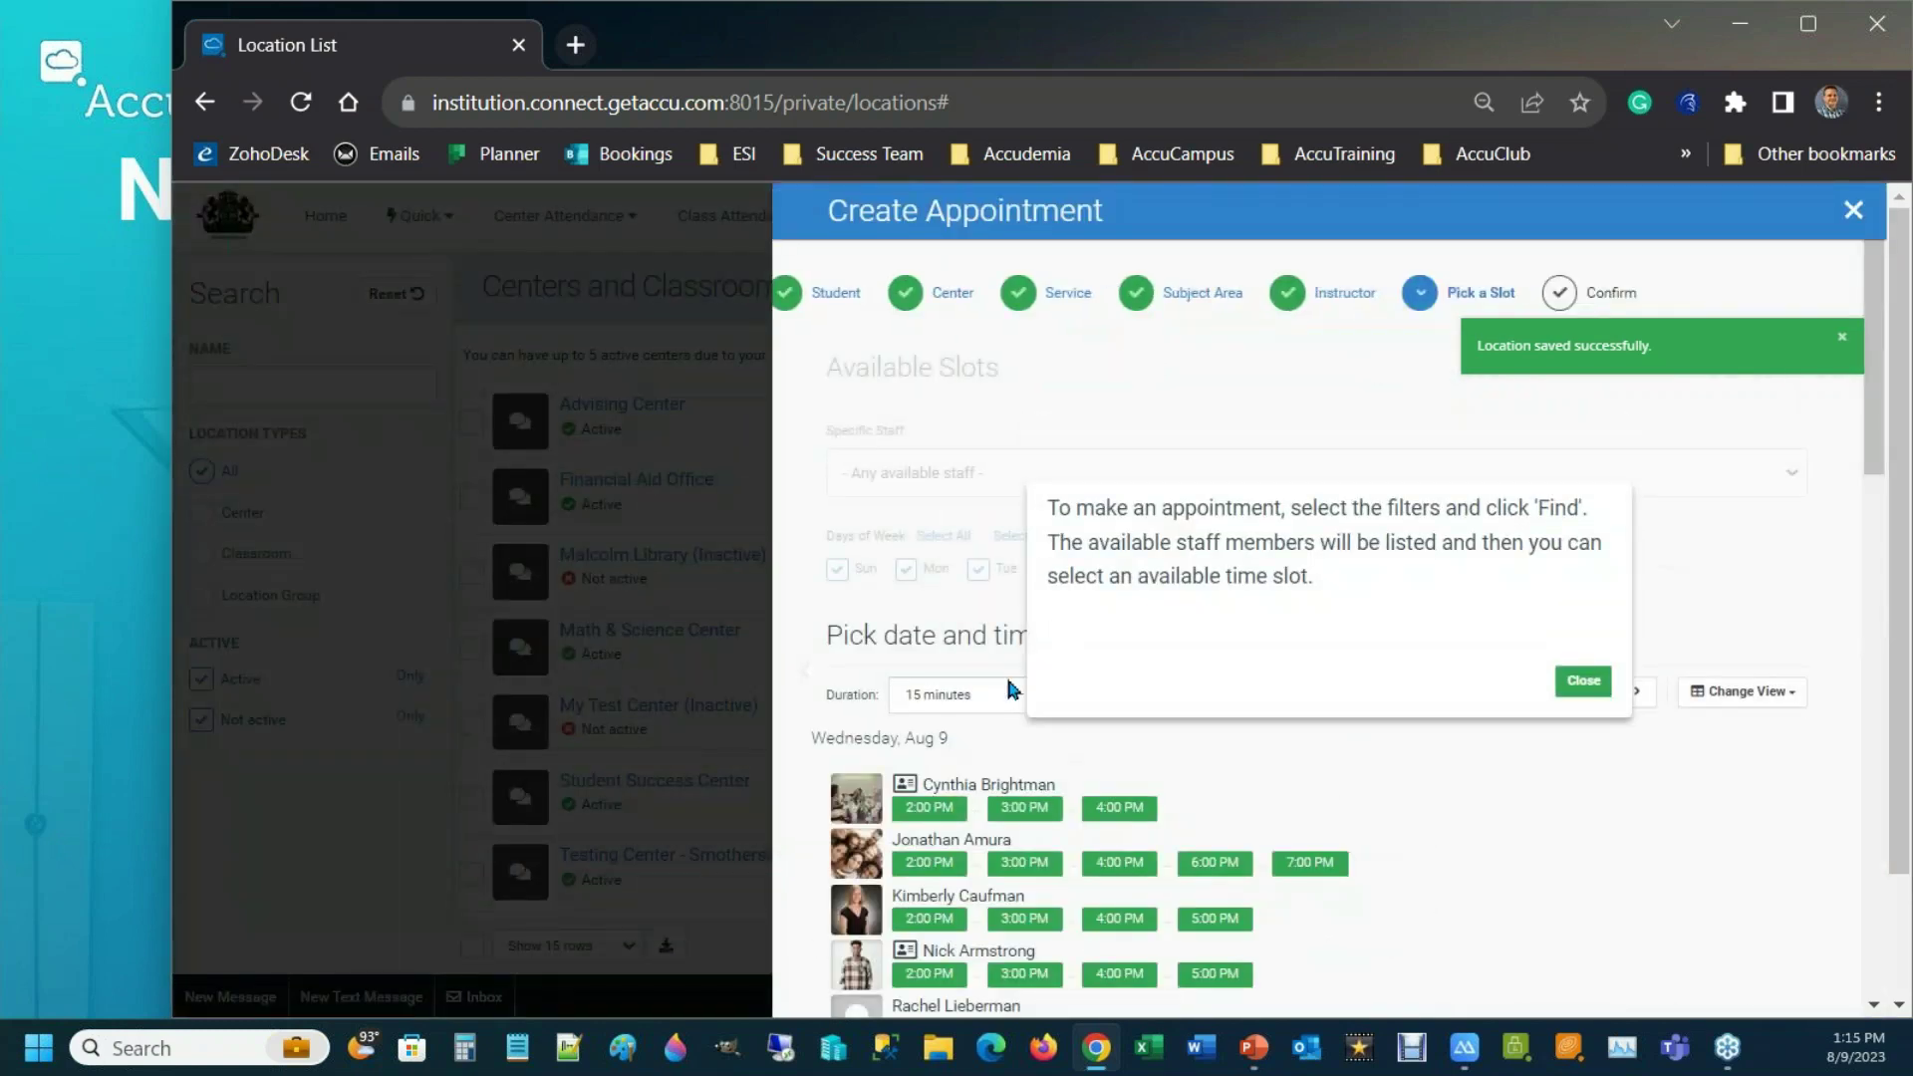
{"action": "left_click", "coordinate": [1584, 684]}
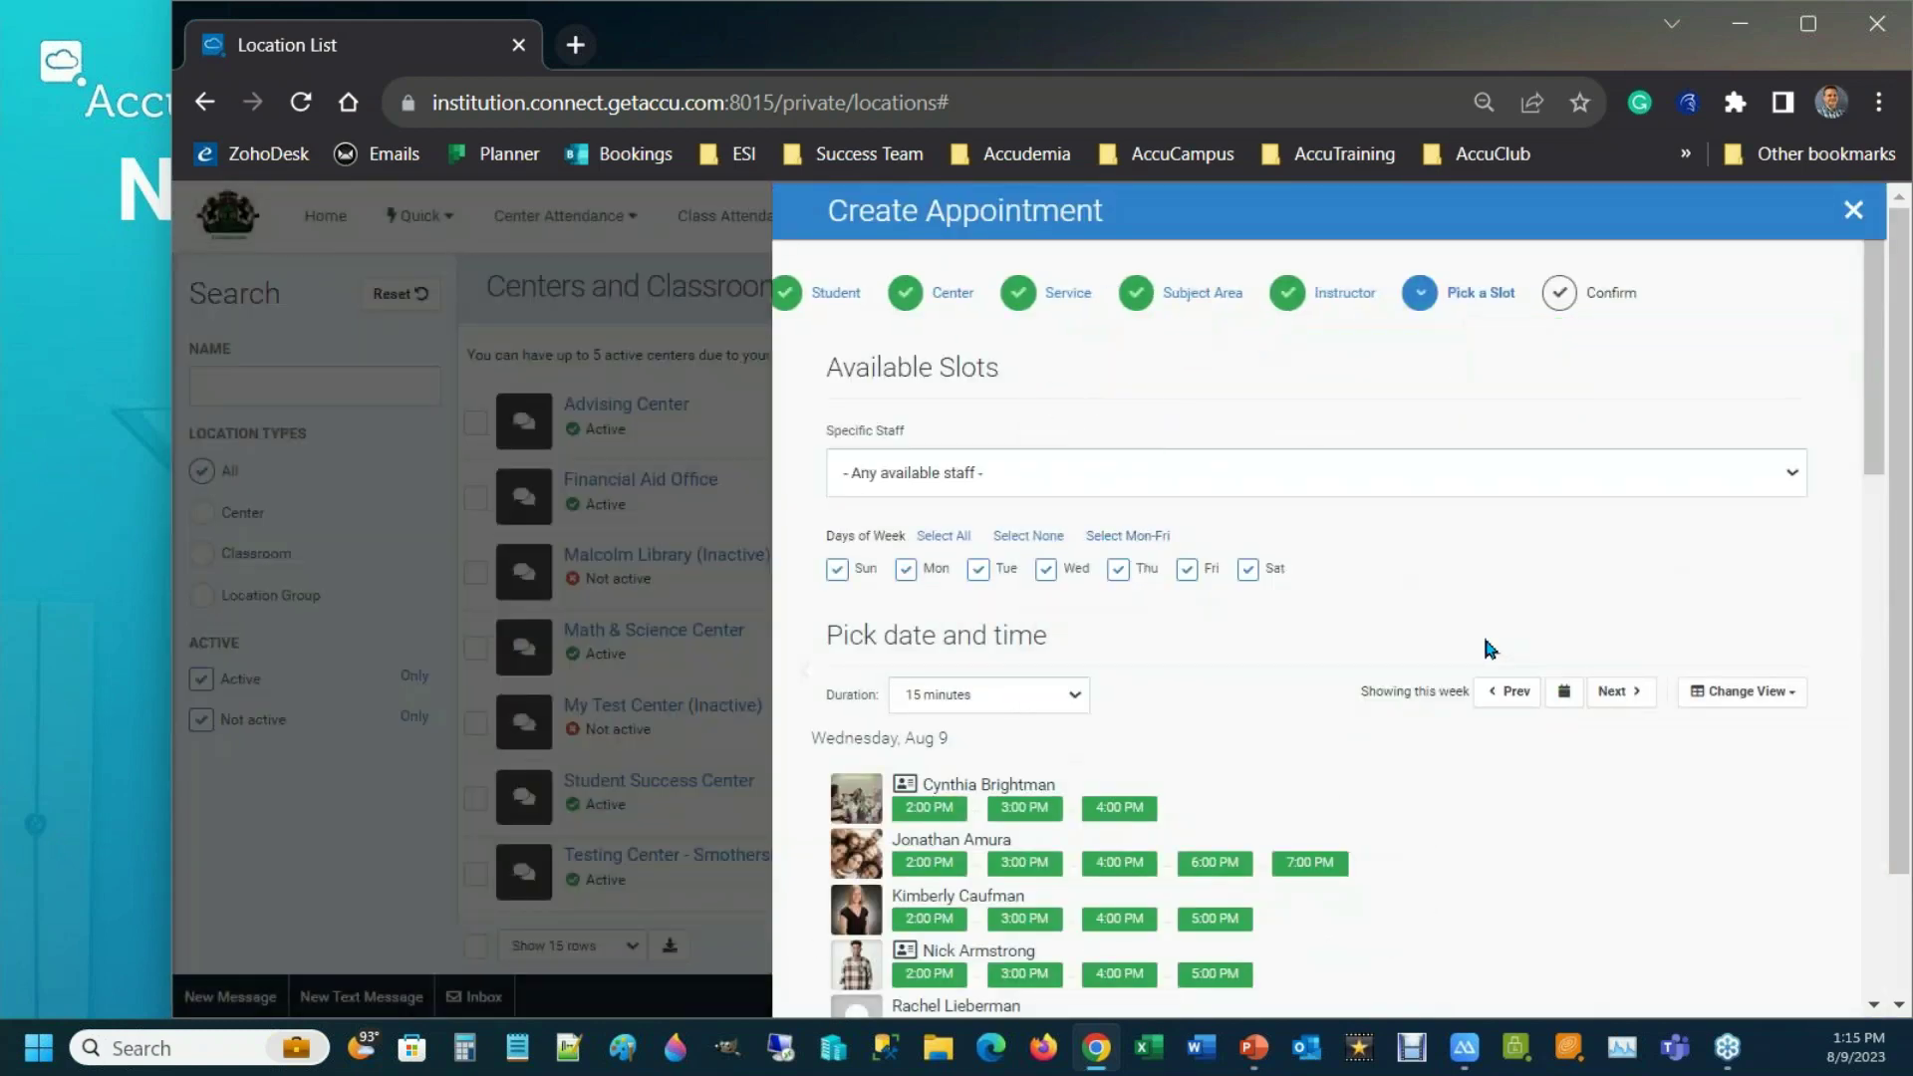
{"action": "scroll", "coordinate": [1395, 697], "scroll_direction": "down", "scroll_amount": 7}
{"action": "scroll", "coordinate": [996, 478], "scroll_direction": "up", "scroll_amount": 4}
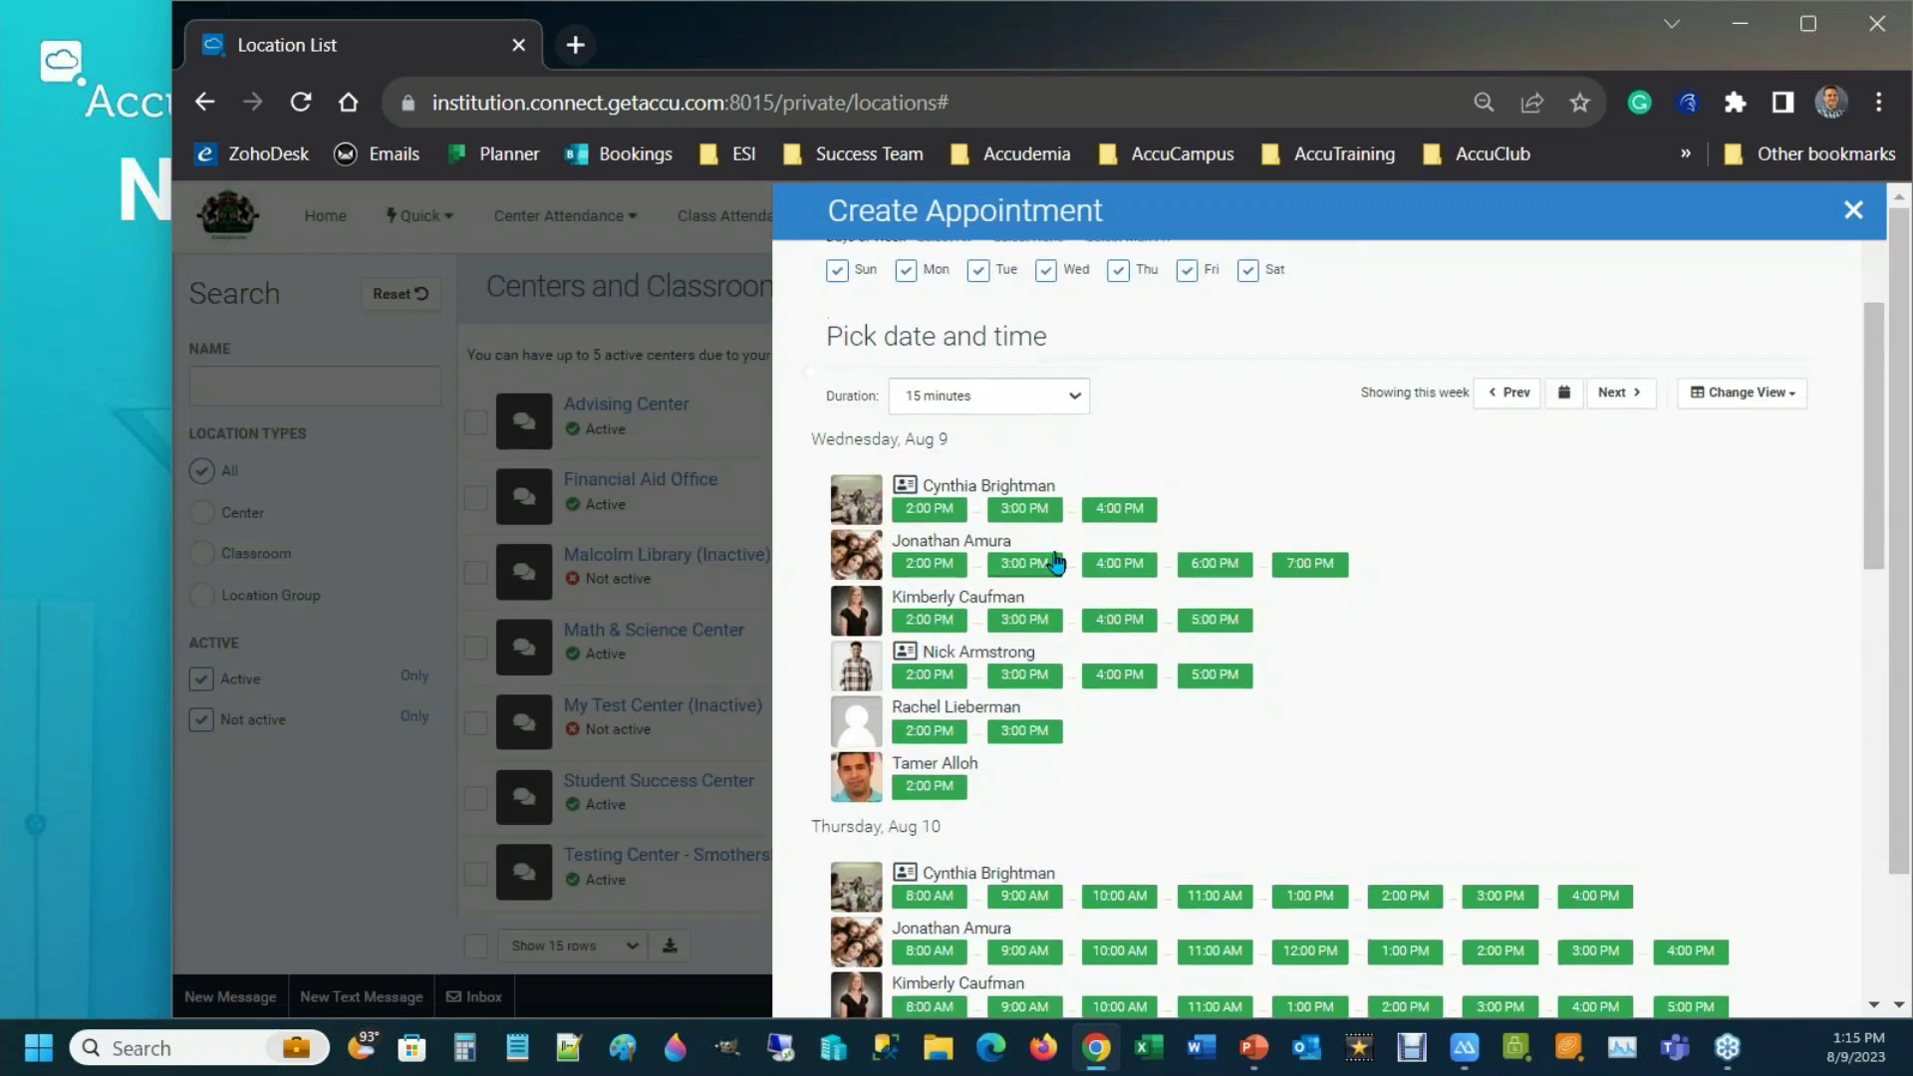
{"action": "left_click", "coordinate": [972, 399]}
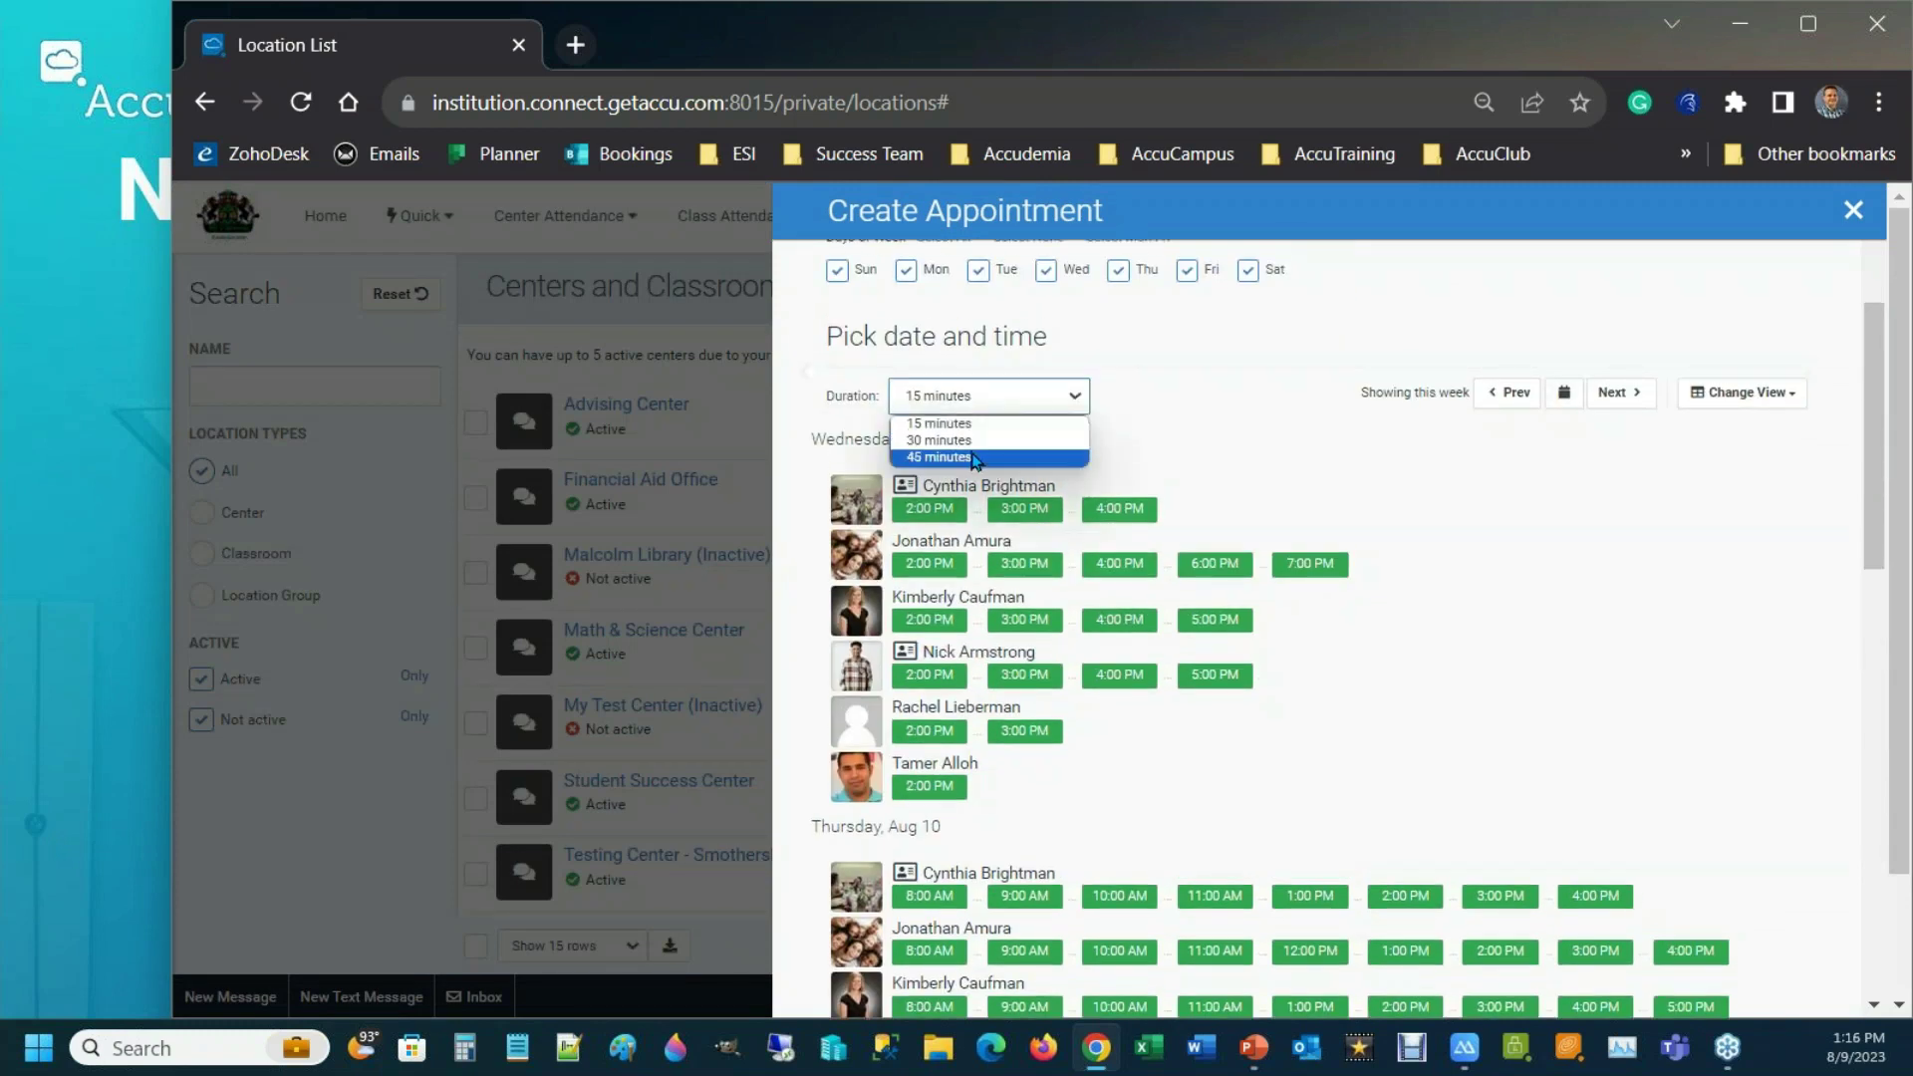
{"action": "left_click", "coordinate": [1177, 359]}
{"action": "scroll", "coordinate": [1082, 386], "scroll_direction": "up", "scroll_amount": 3}
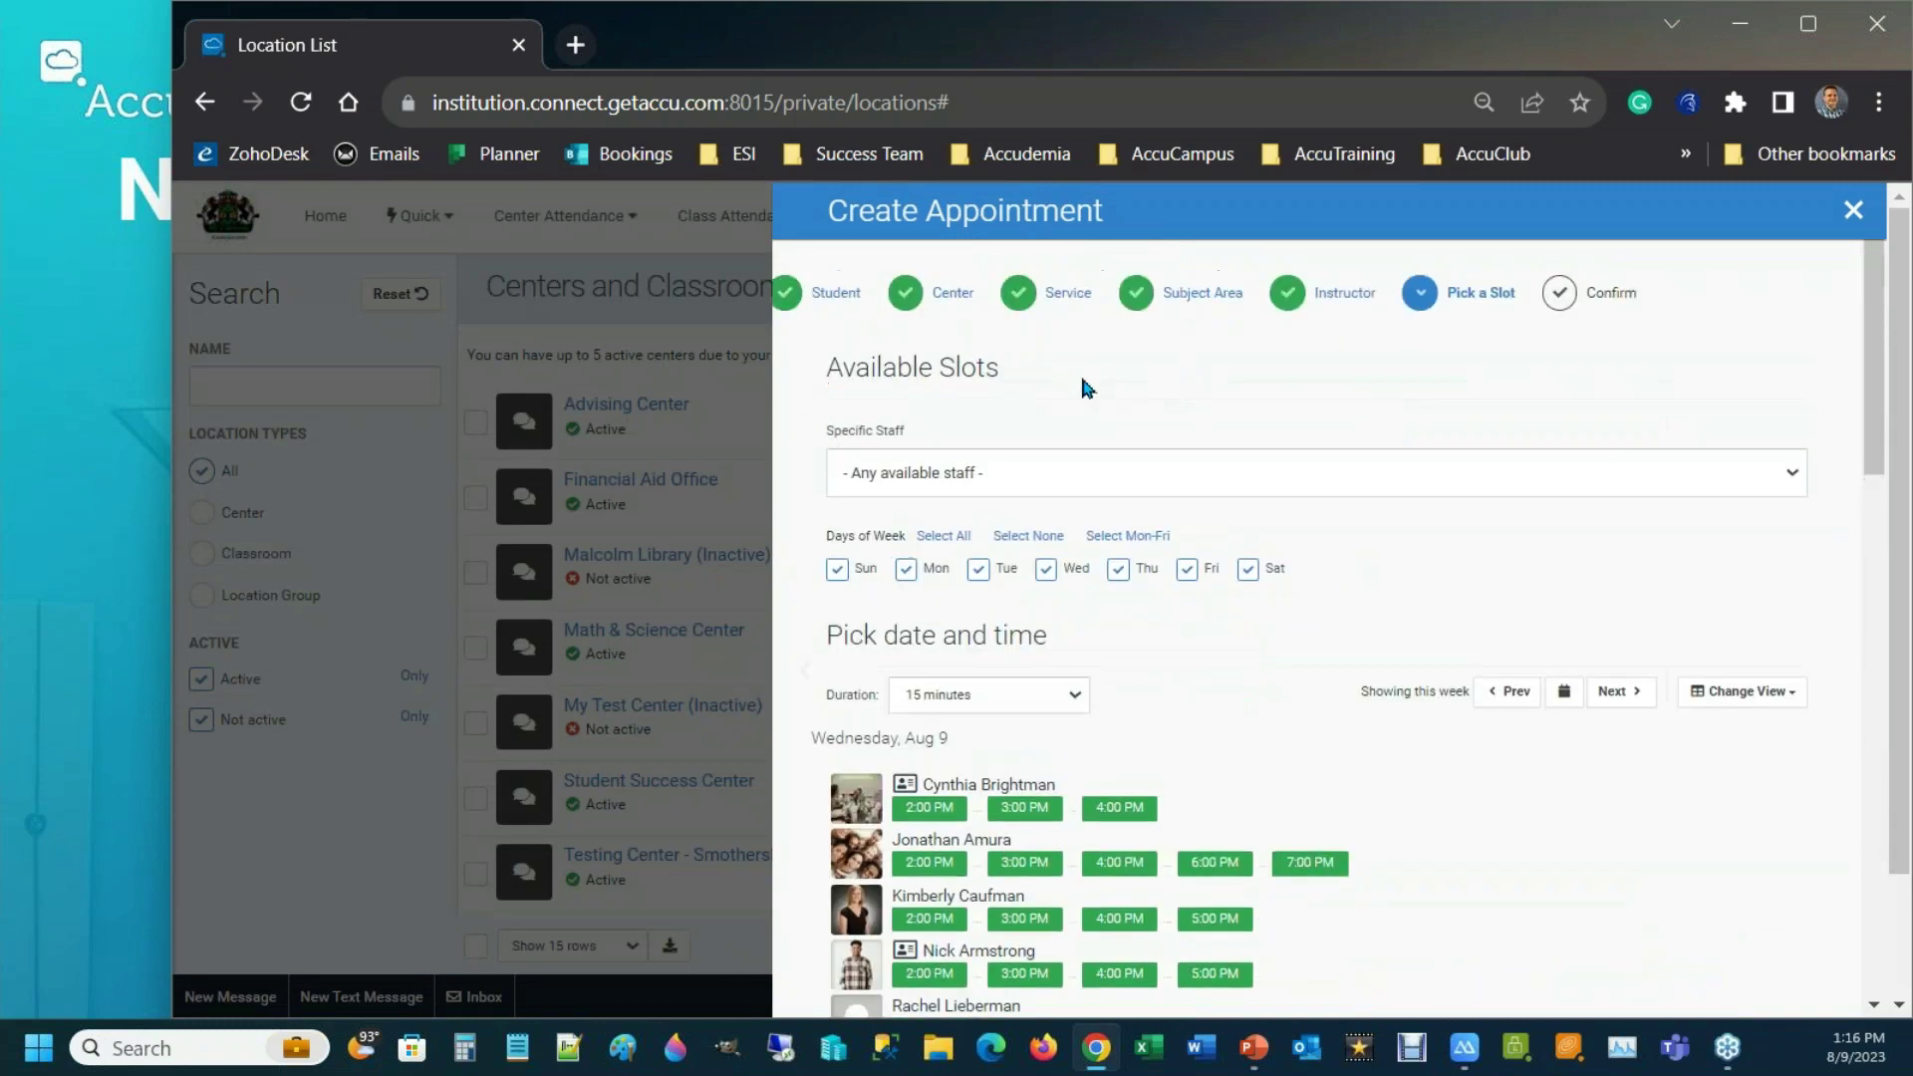
- Change the appointment to 01 - InPerson Tutoring with Anatomy and Physiology II and check its duration choices
{"action": "left_click", "coordinate": [1074, 309]}
{"action": "left_click", "coordinate": [963, 595]}
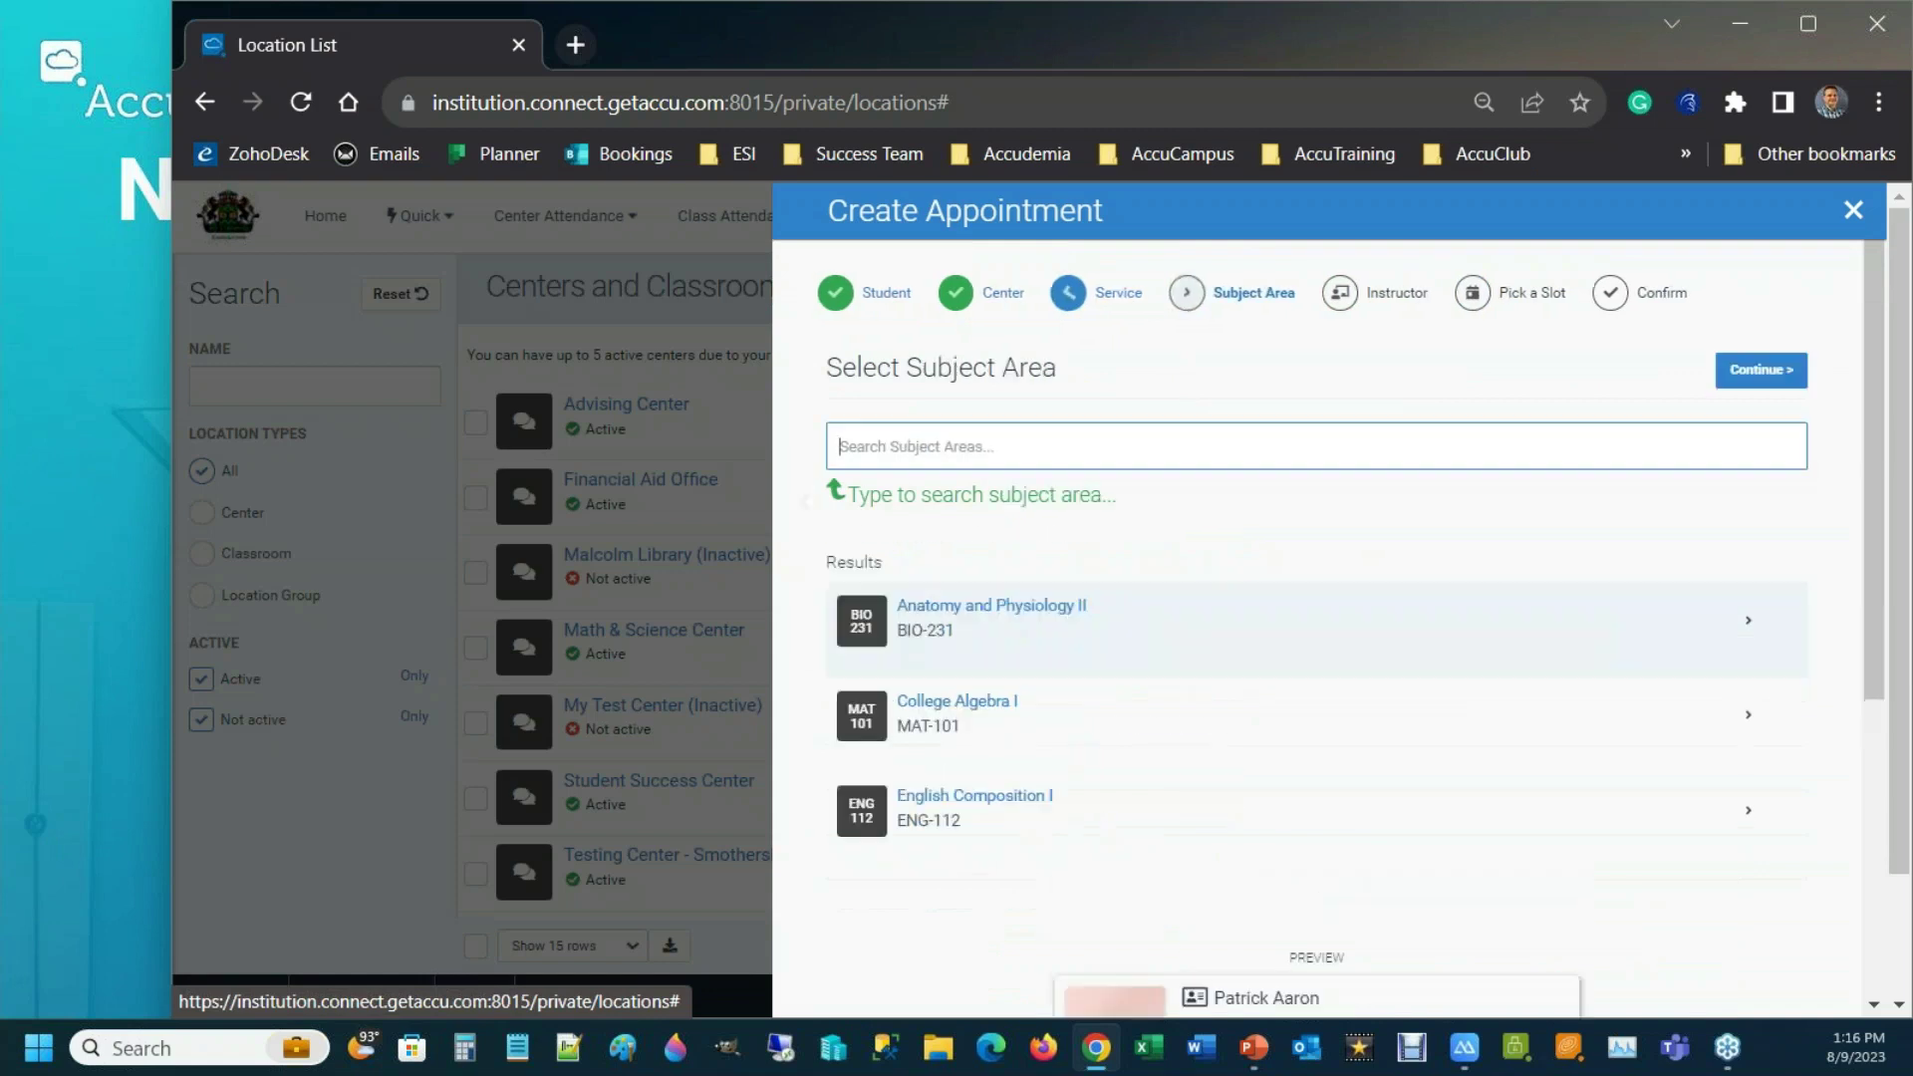
{"action": "left_click", "coordinate": [1027, 611]}
{"action": "left_click", "coordinate": [996, 692]}
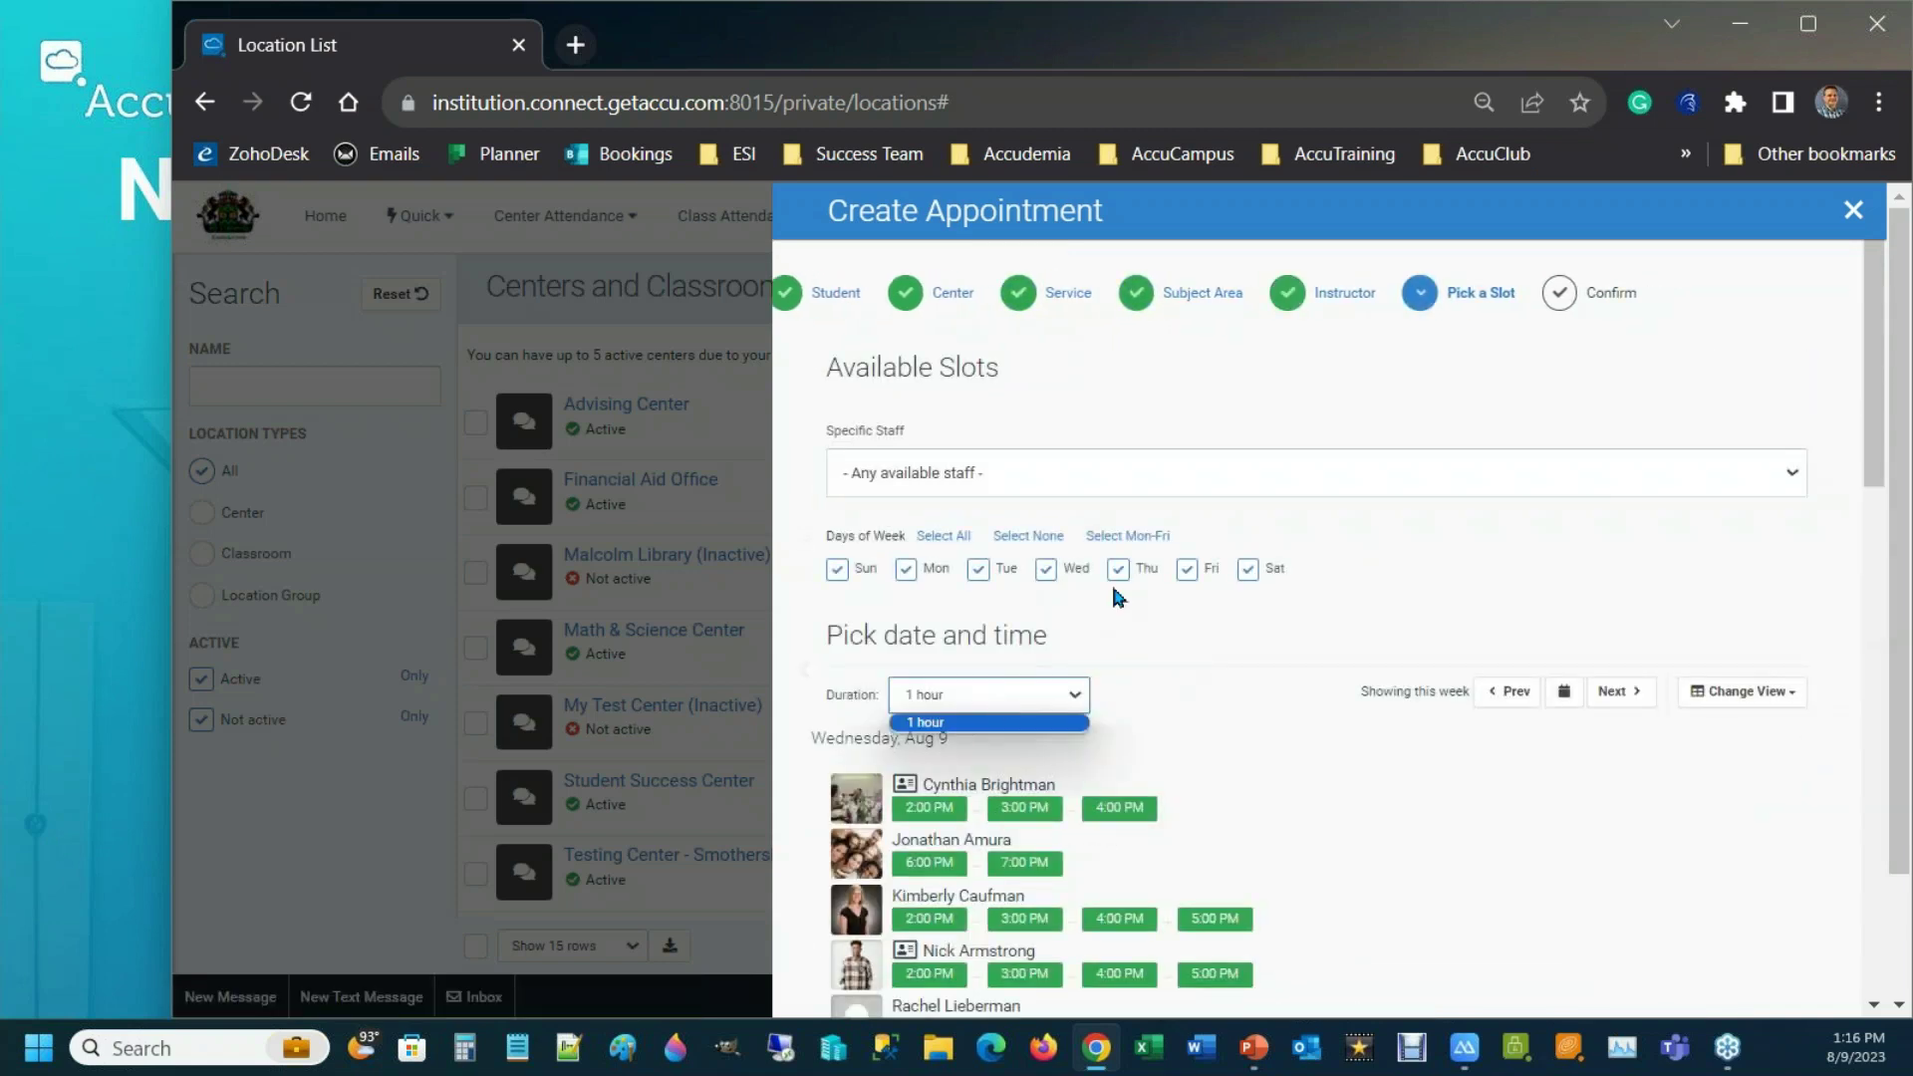
- Check the duration choices for 02 - InPerson Group Tutoring with Anatomy and Physiology II, close the appointment form and return to the presentation slide
{"action": "left_click", "coordinate": [1068, 292]}
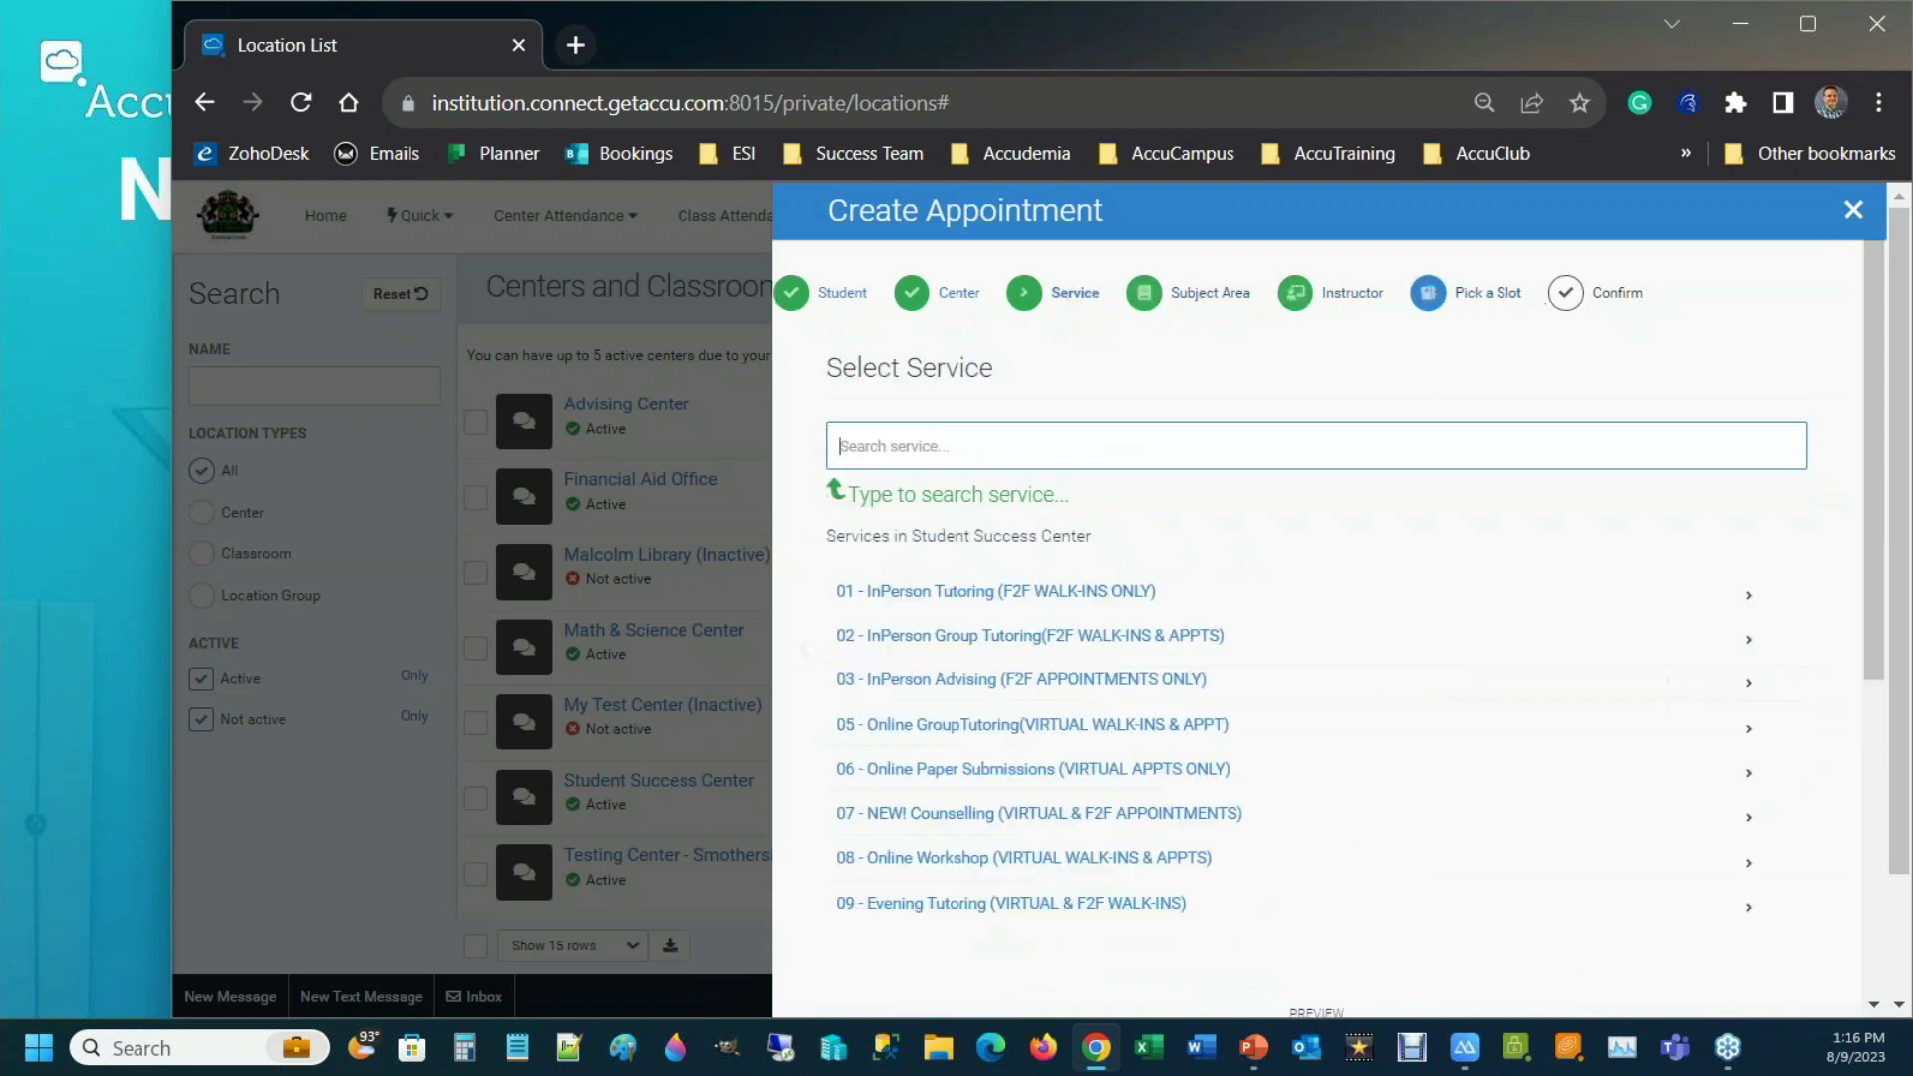
{"action": "left_click", "coordinate": [977, 640]}
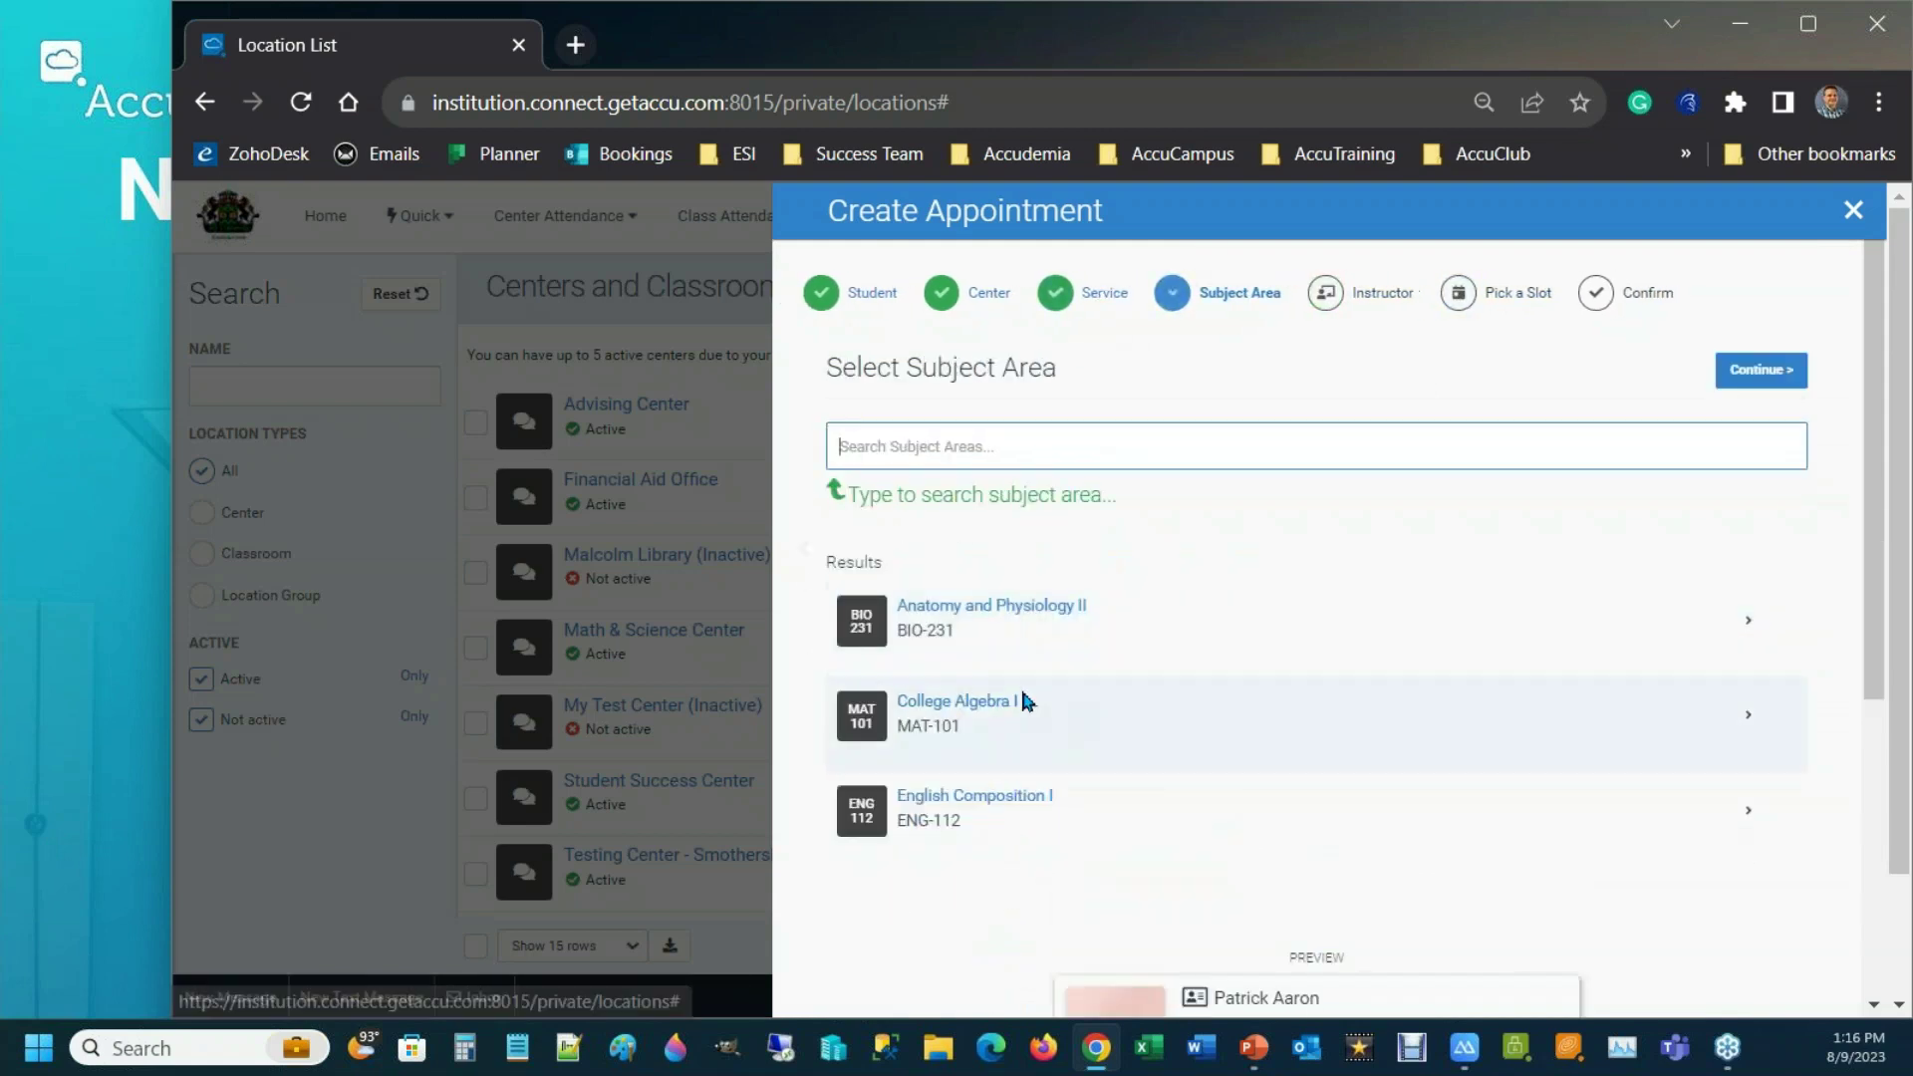
{"action": "left_click", "coordinate": [1025, 614]}
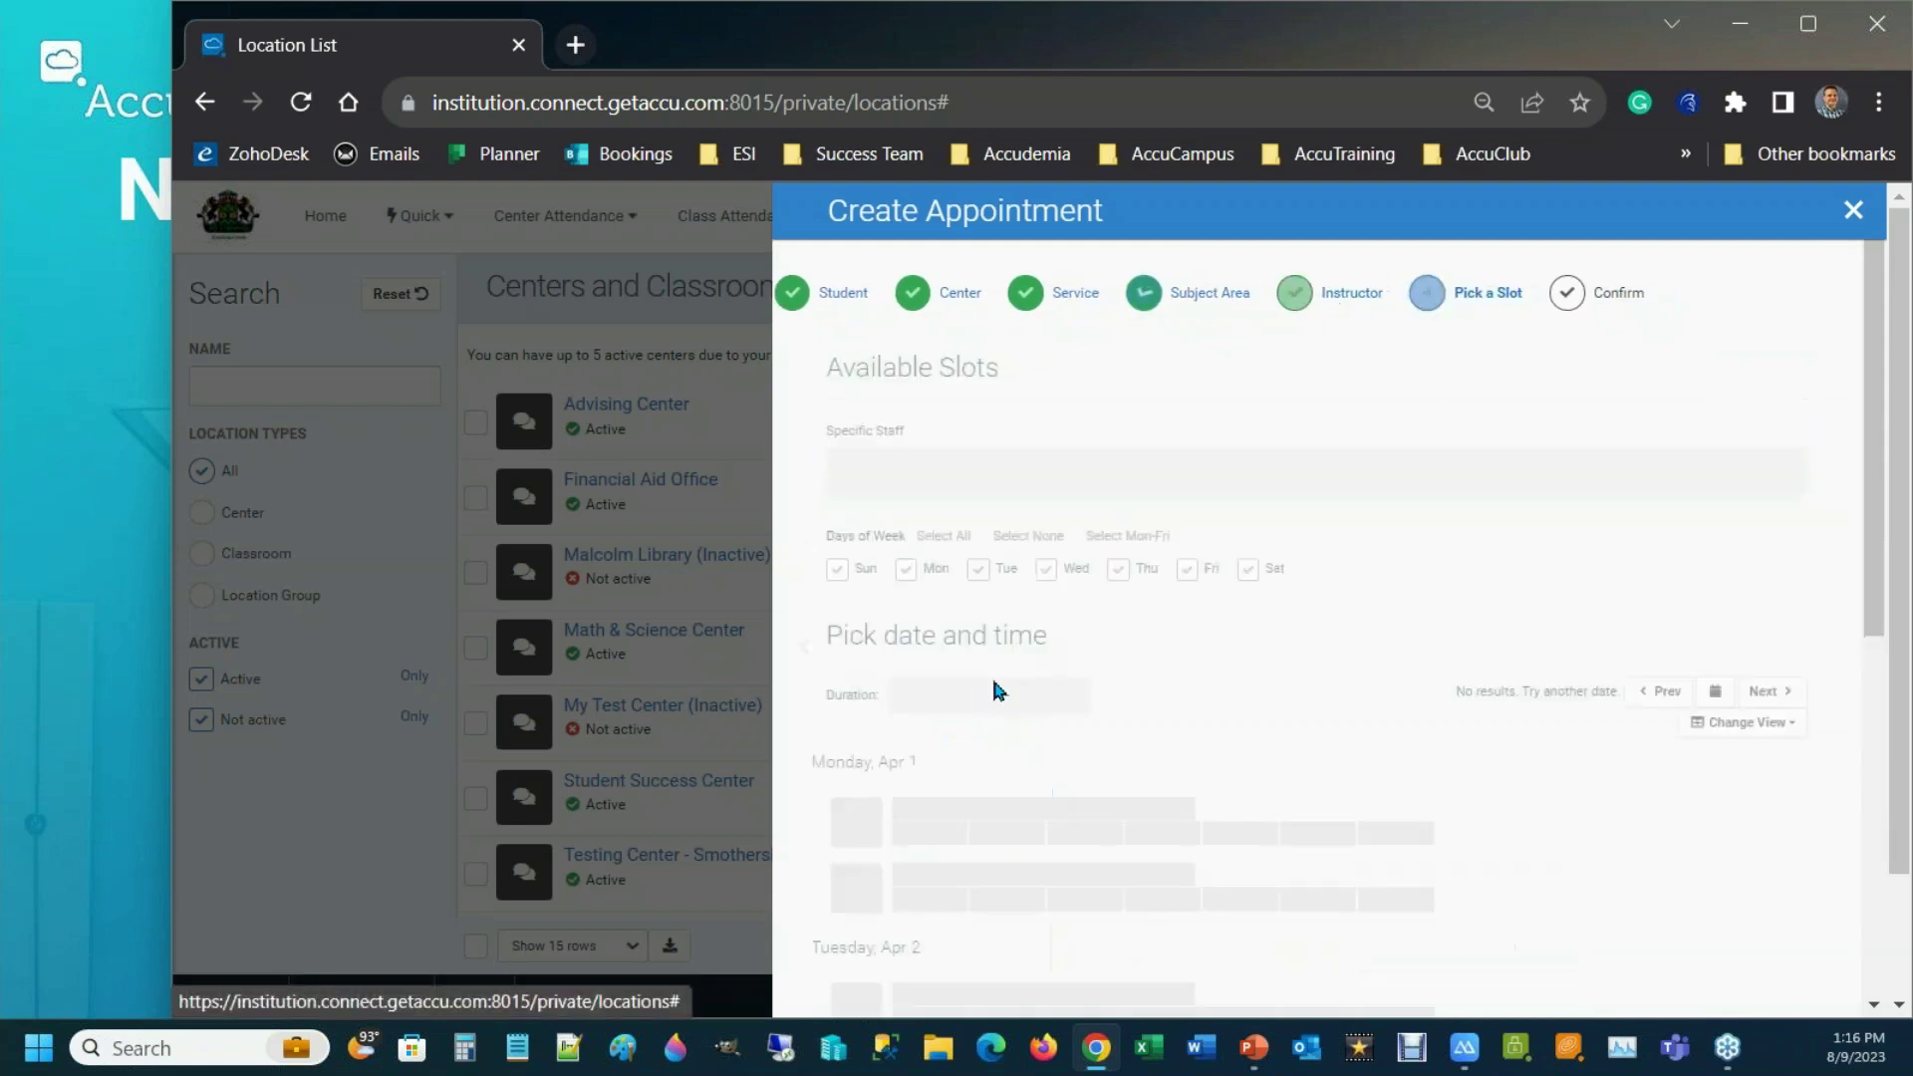
{"action": "left_click", "coordinate": [960, 694]}
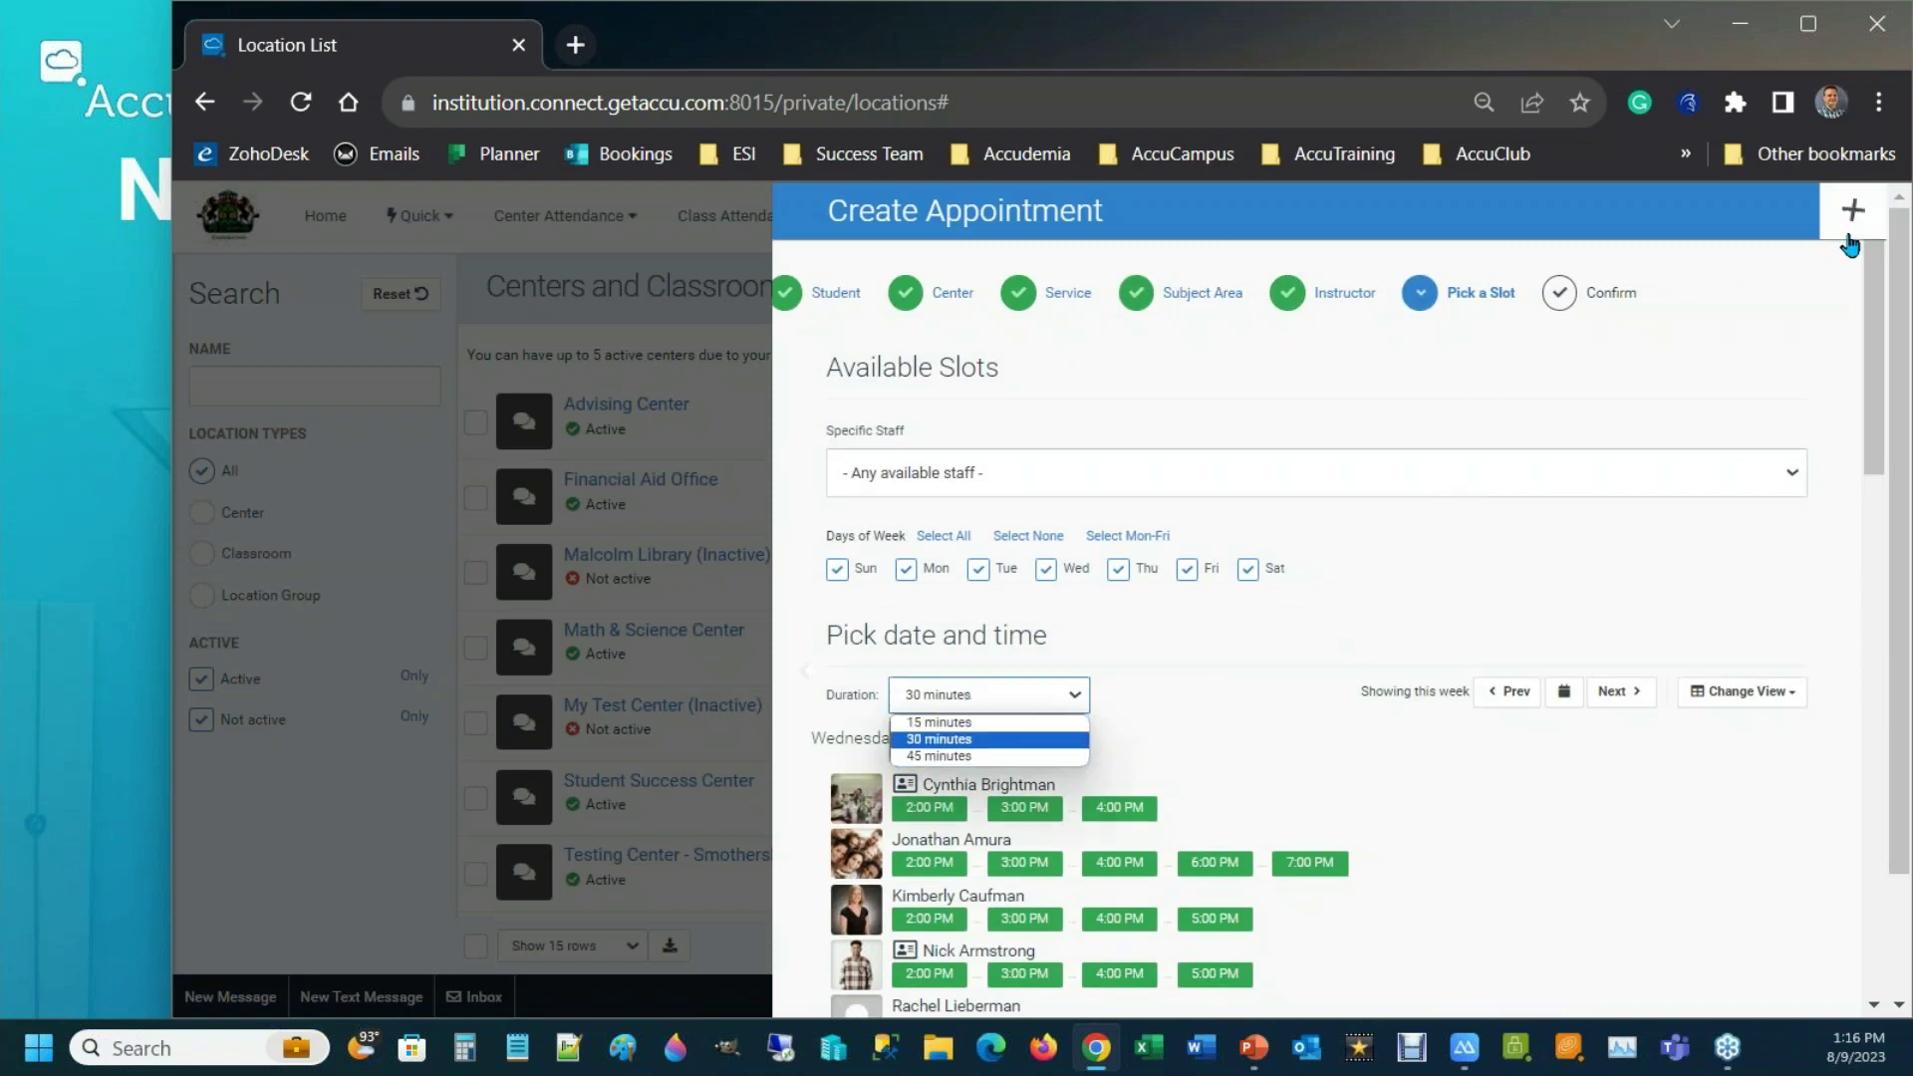
{"action": "left_click", "coordinate": [1852, 209]}
{"action": "left_click", "coordinate": [1742, 32]}
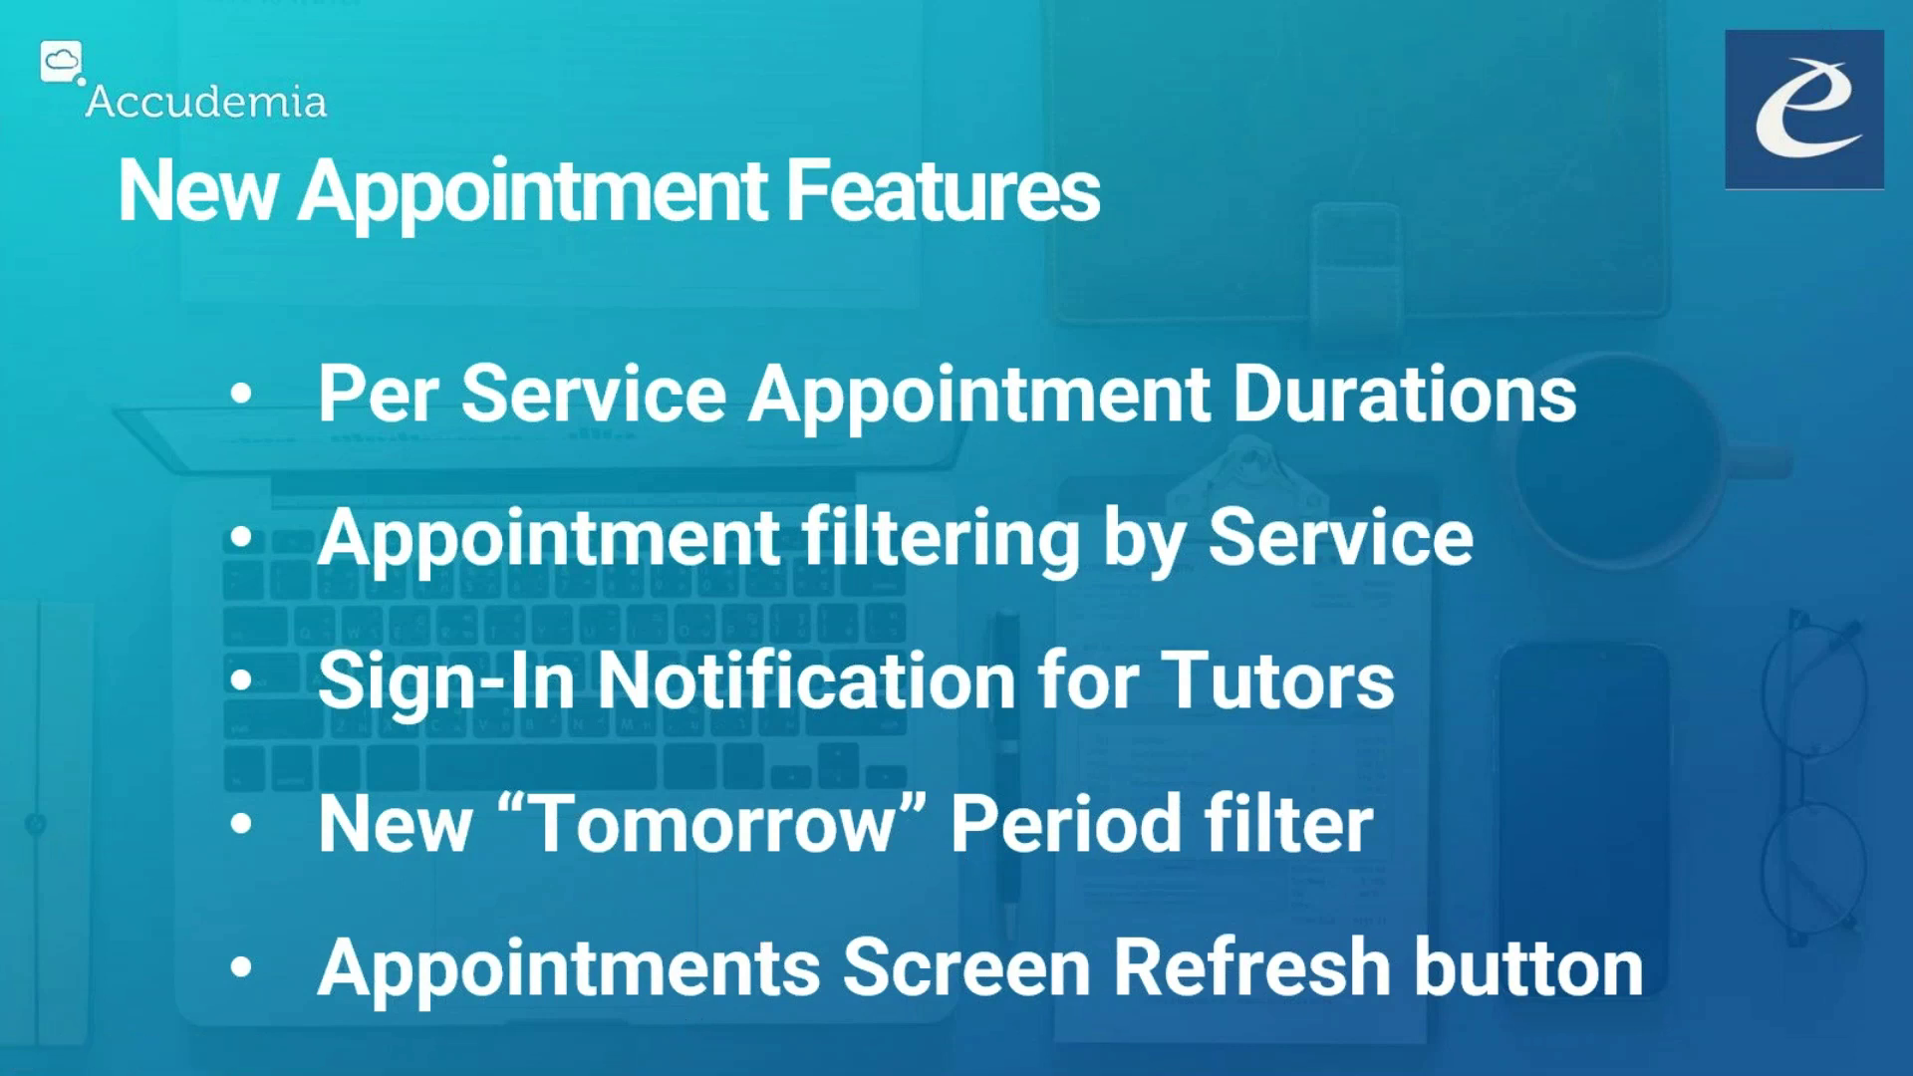
- Switch back to Accudemia in the browser and open the list of all center appointments
{"action": "key", "text": "alt+Tab"}
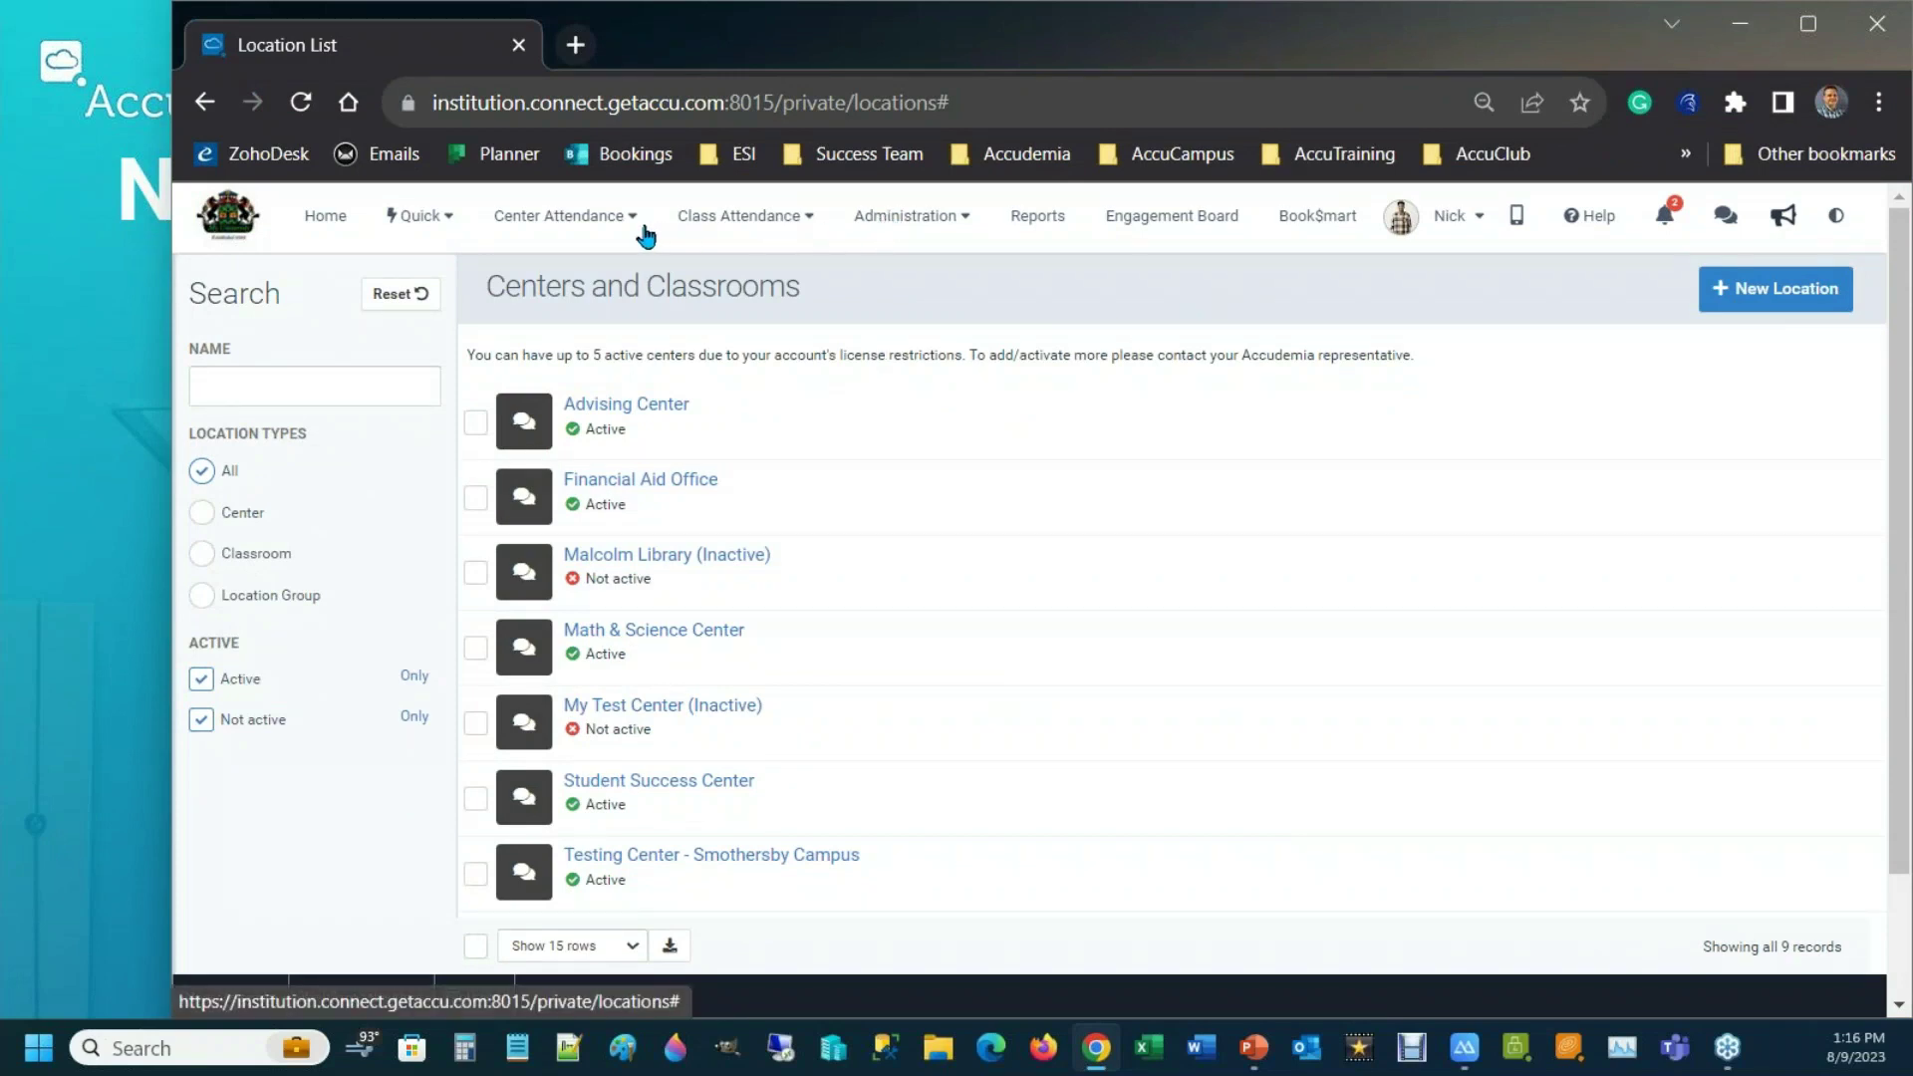
{"action": "left_click", "coordinate": [605, 220]}
{"action": "mouse_move", "coordinate": [627, 476]}
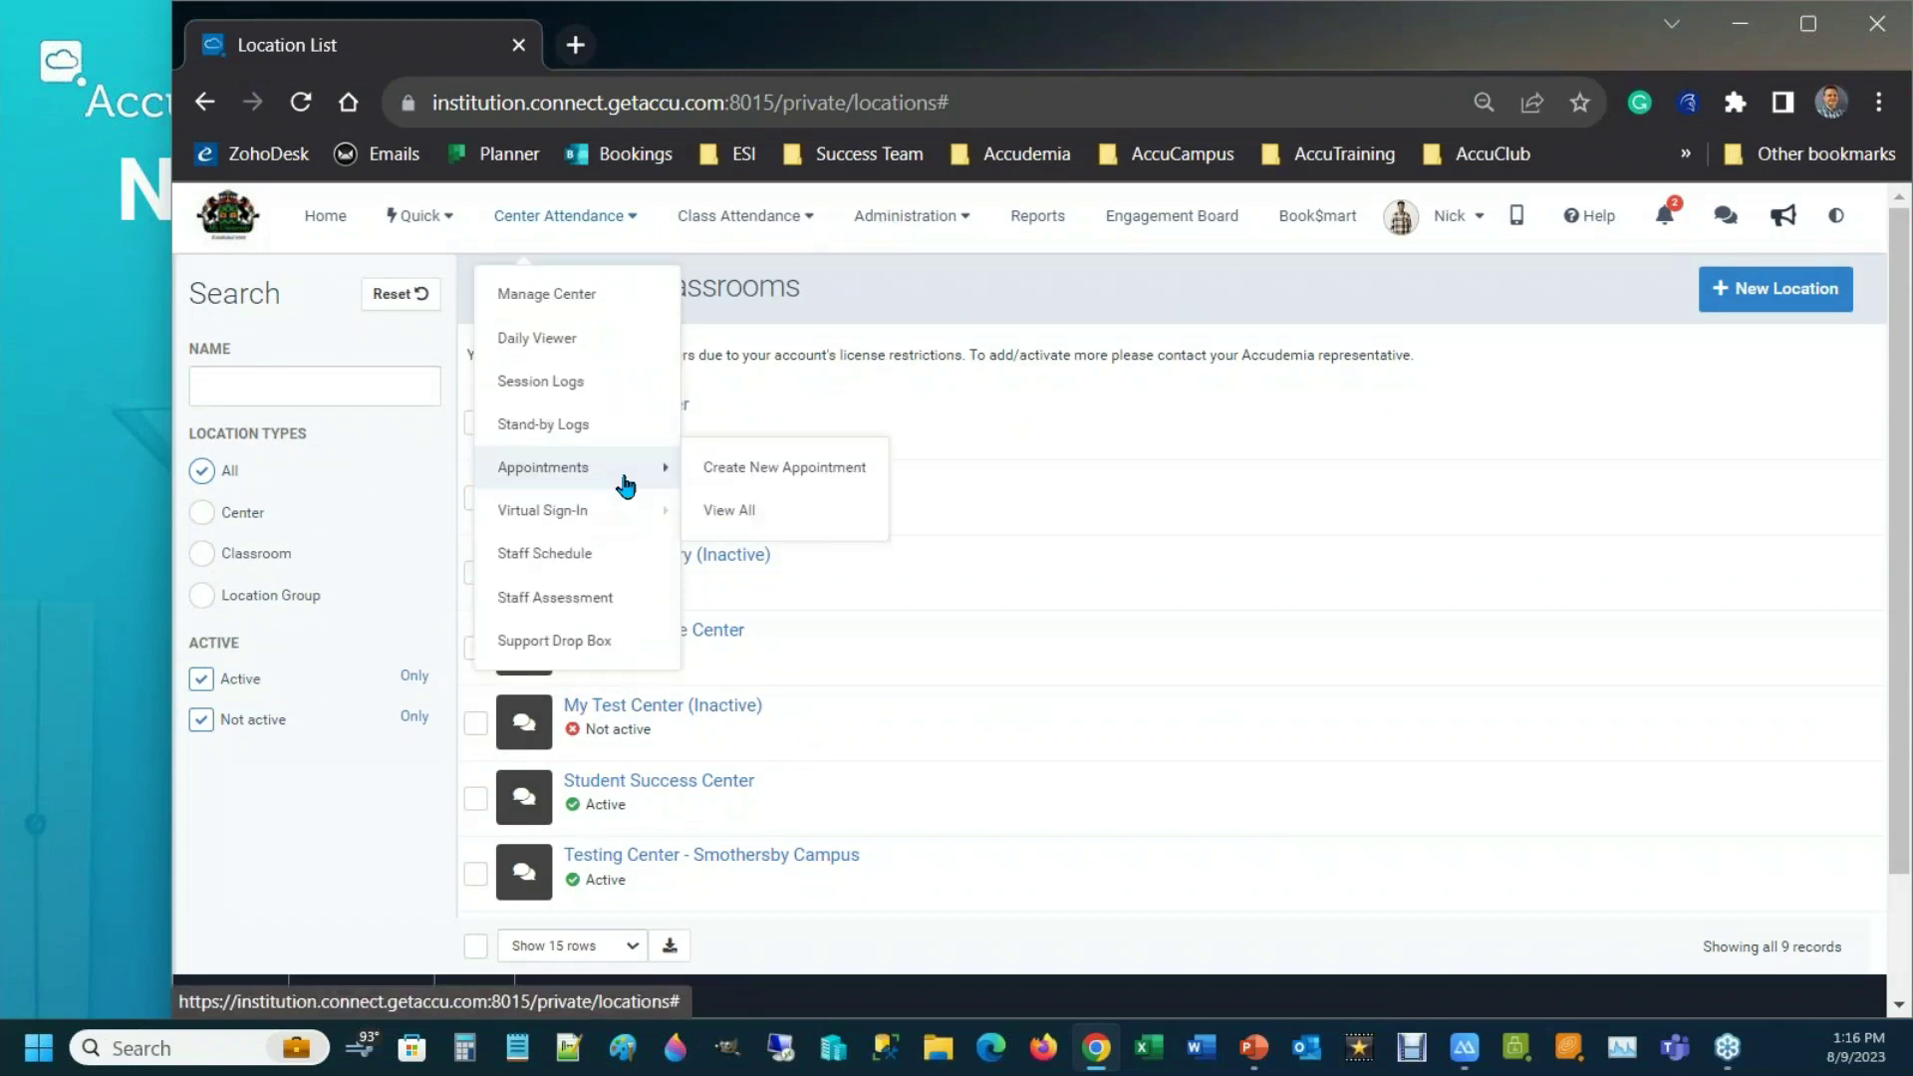
{"action": "left_click", "coordinate": [787, 508]}
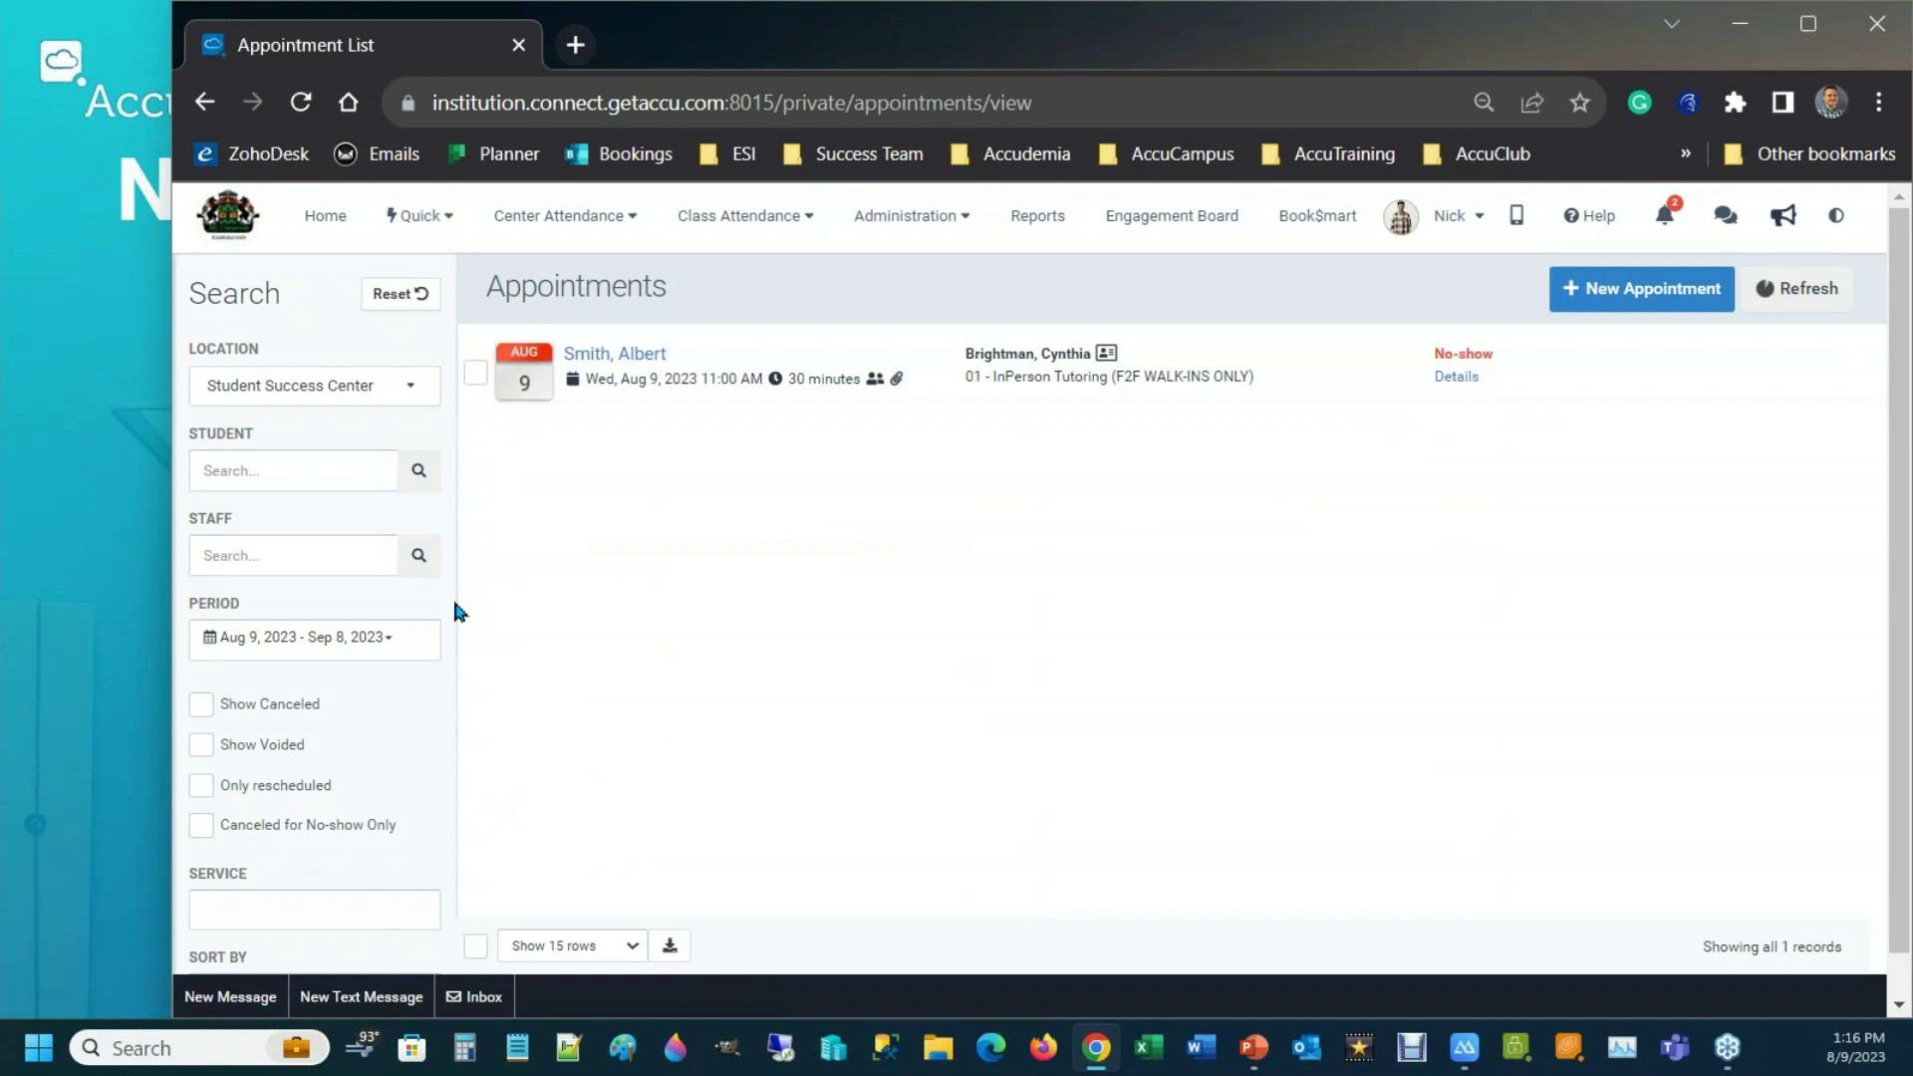
- Set the period filter of the appointments list to Spring 2023
{"action": "left_click", "coordinate": [397, 648]}
{"action": "scroll", "coordinate": [327, 904], "scroll_direction": "down", "scroll_amount": 2}
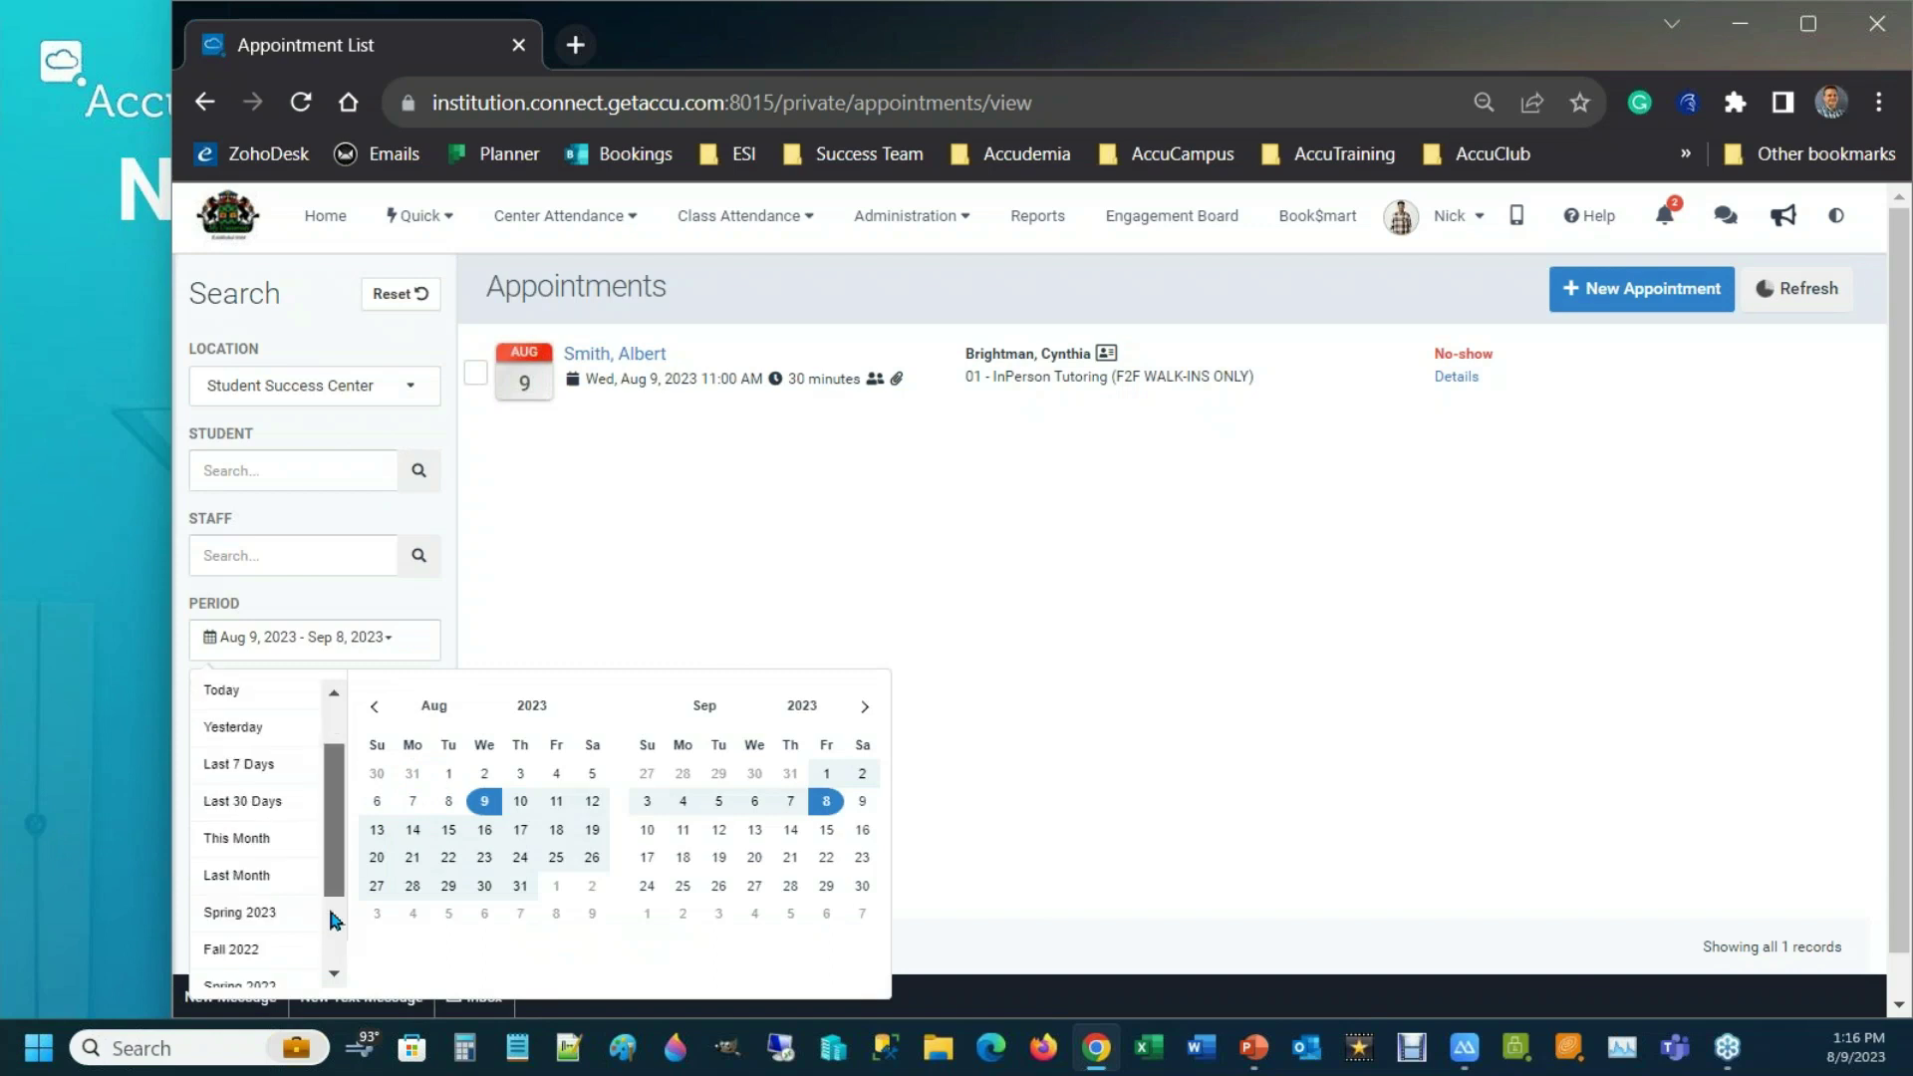
{"action": "left_click_drag", "start_coordinate": [334, 946], "coordinate": [334, 955]}
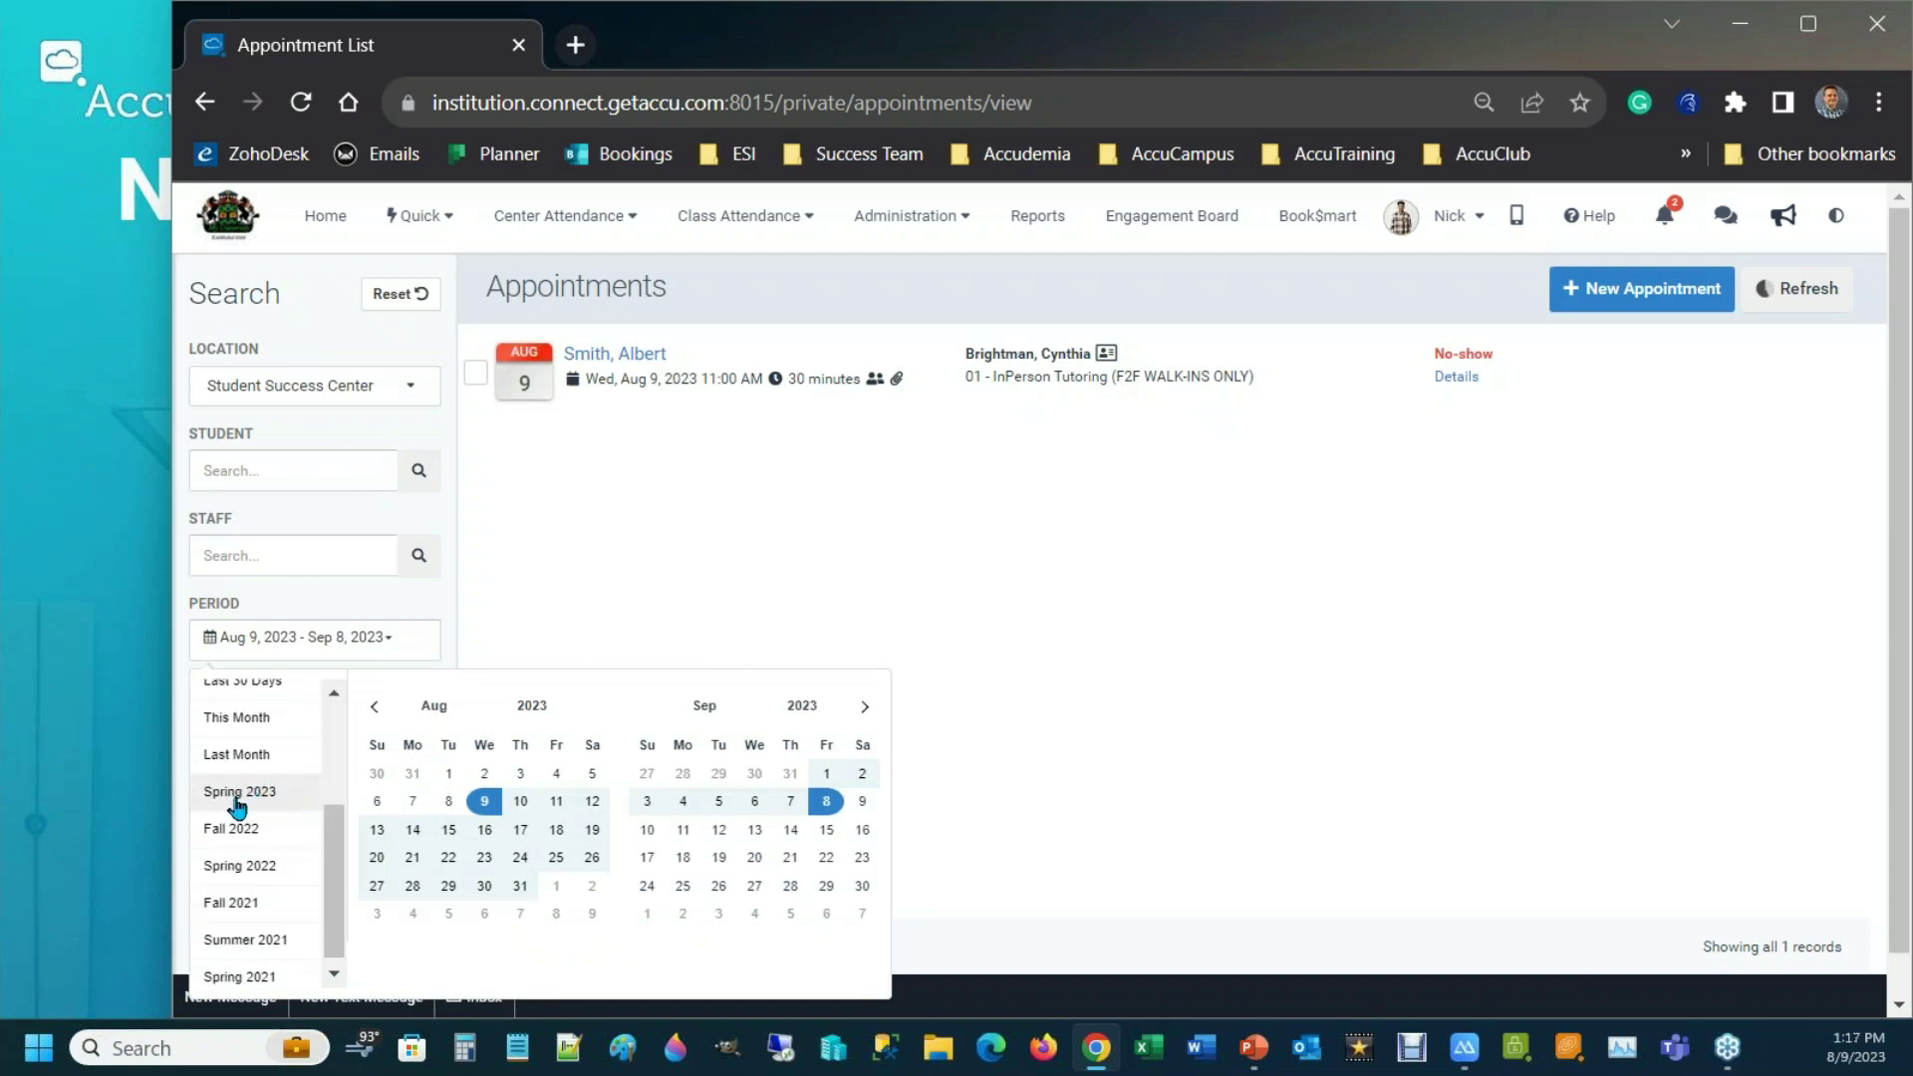
{"action": "left_click", "coordinate": [237, 802]}
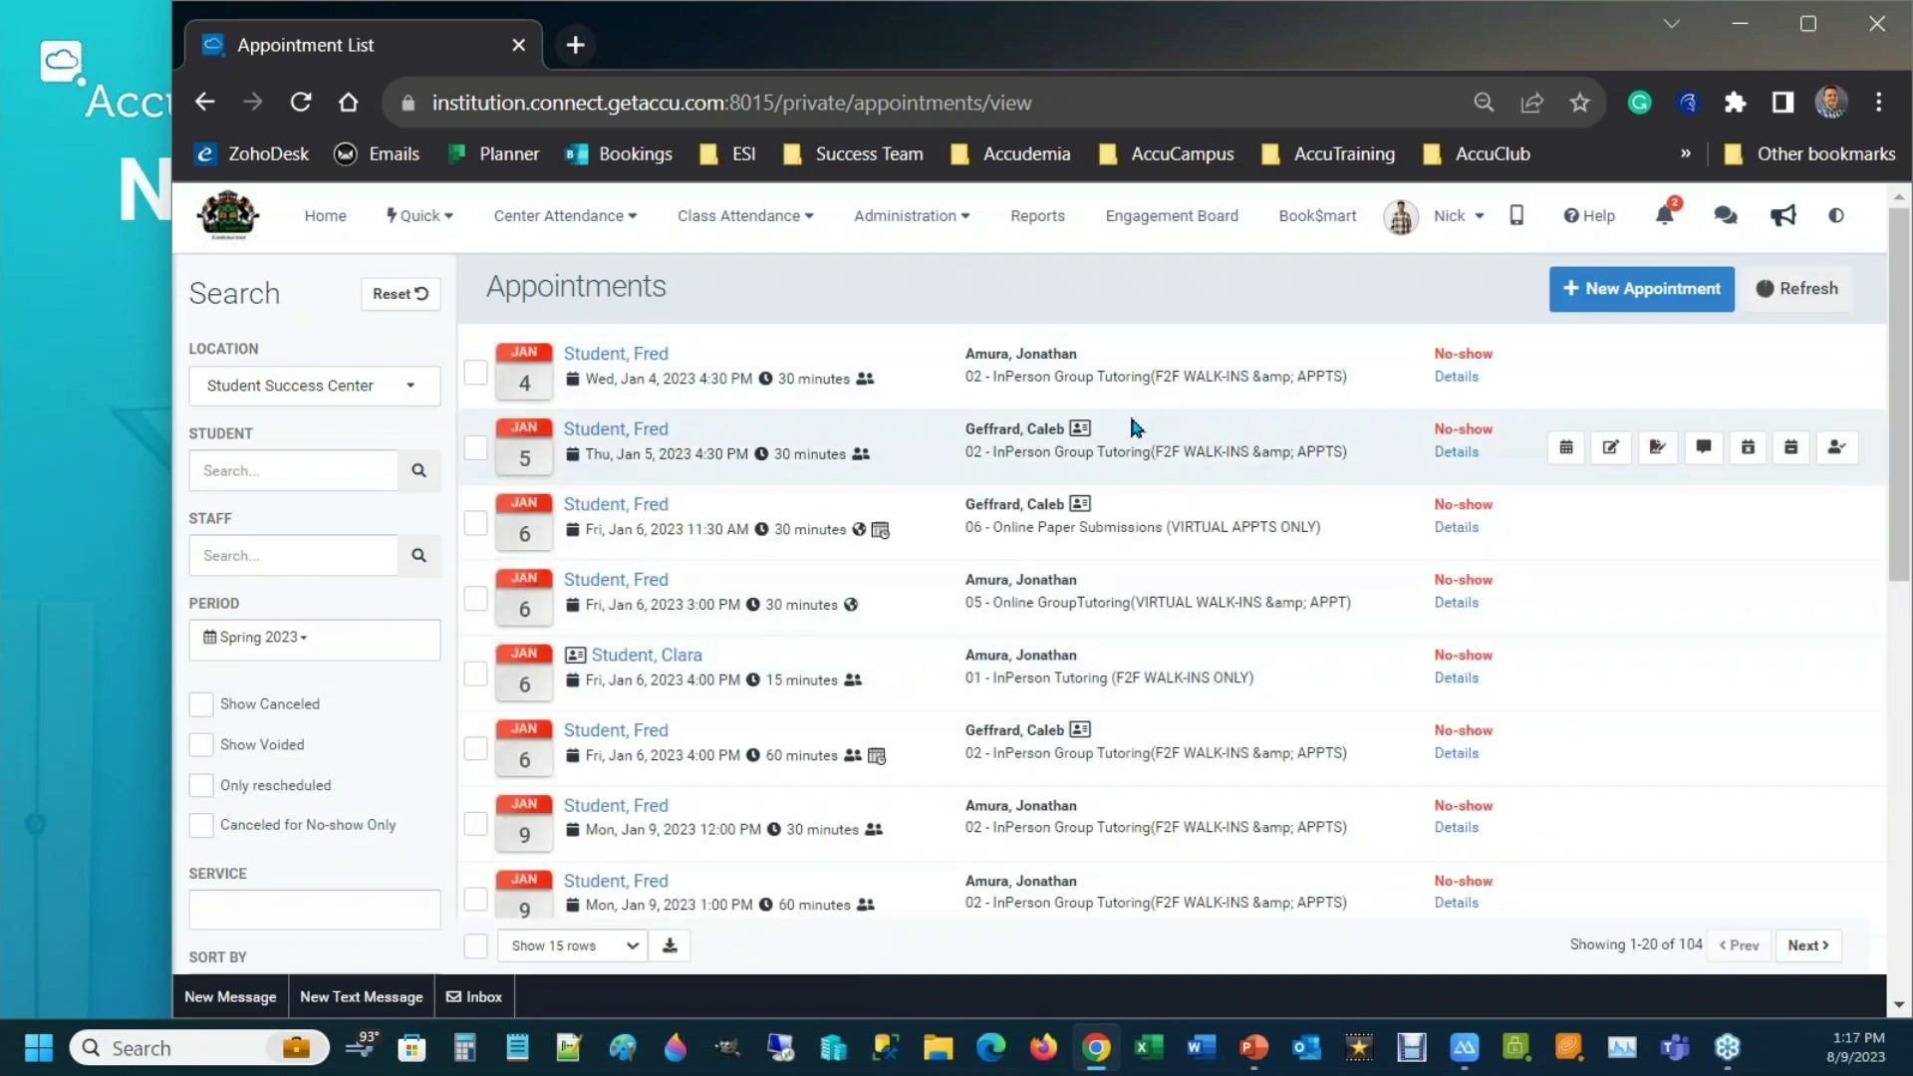
- Filter the Spring 2023 appointments by the service keyword Online and examine the service names of the matches
{"action": "scroll", "coordinate": [1136, 513], "scroll_direction": "down", "scroll_amount": 1}
{"action": "left_click", "coordinate": [348, 756]}
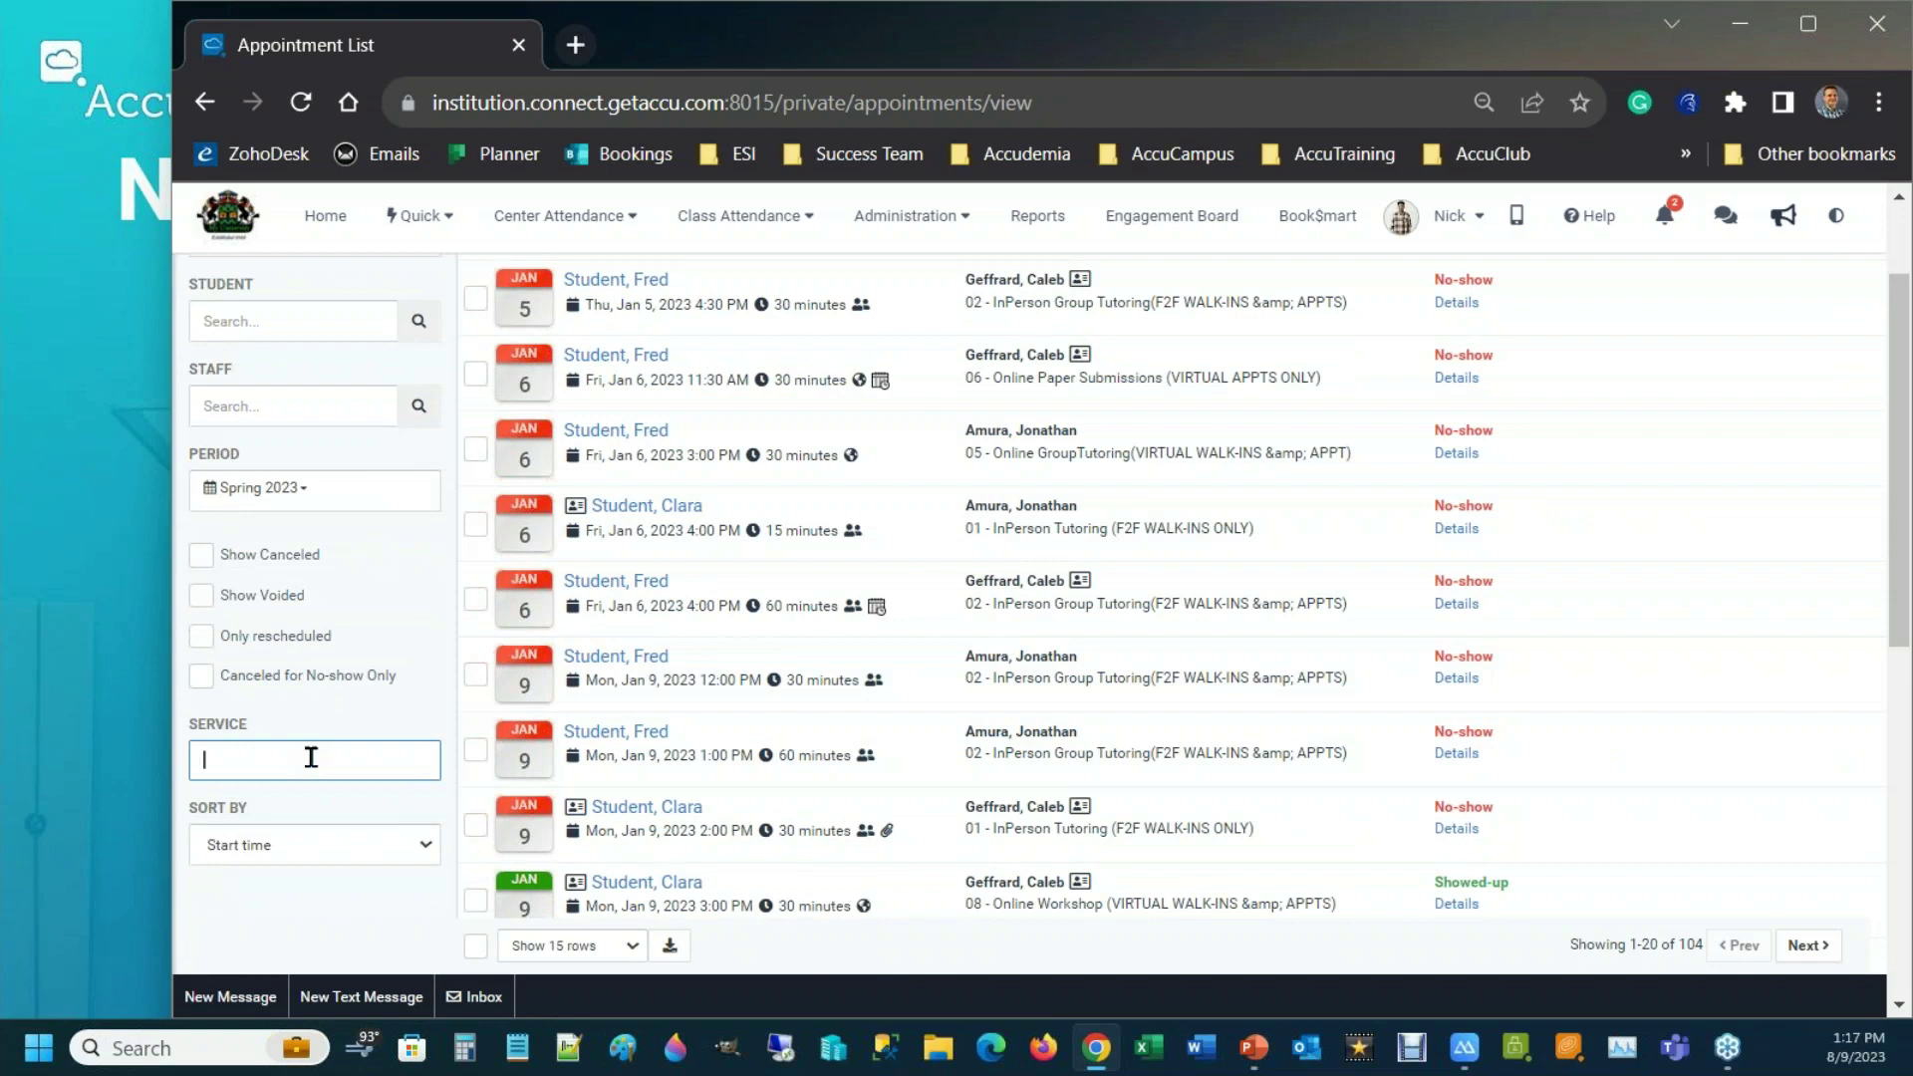
{"action": "type", "text": "Online"}
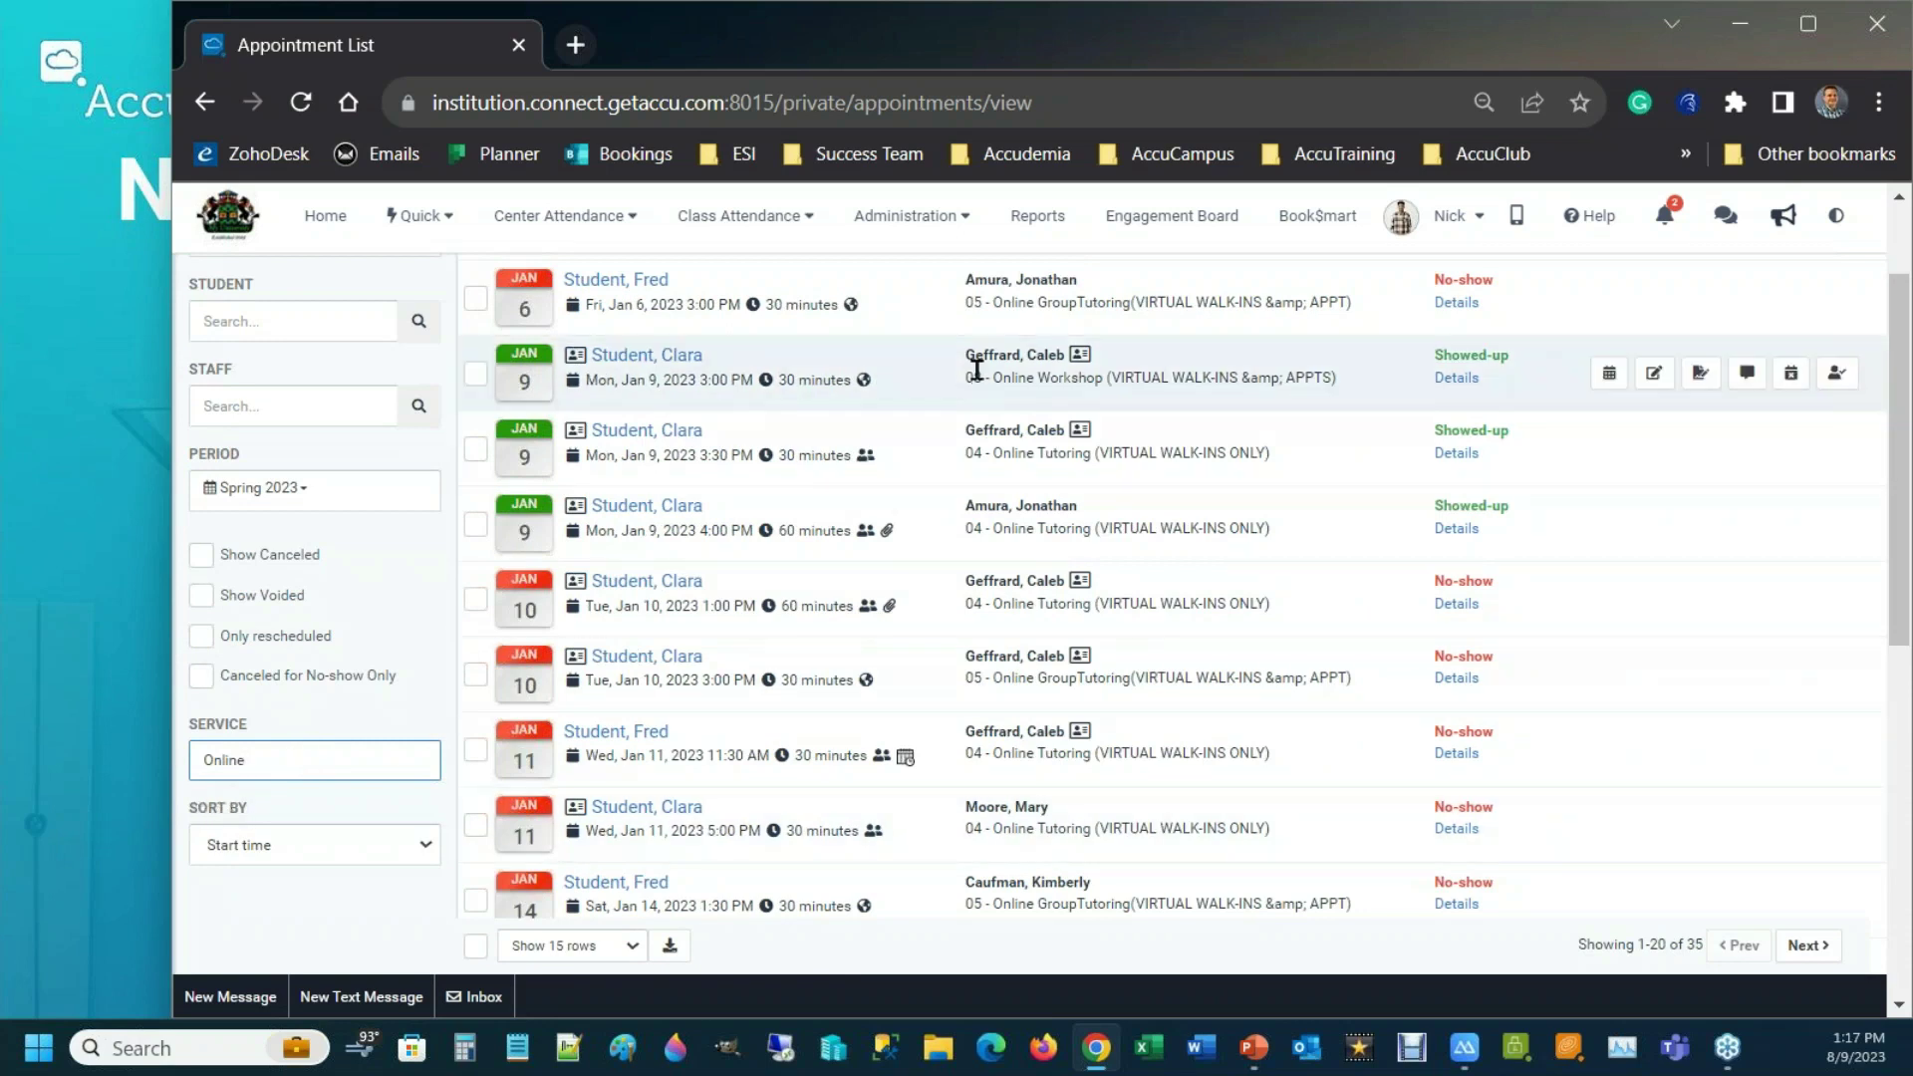
{"action": "scroll", "coordinate": [977, 372], "scroll_direction": "up", "scroll_amount": 3}
{"action": "left_click_drag", "start_coordinate": [993, 376], "coordinate": [1038, 377]}
{"action": "left_click_drag", "start_coordinate": [993, 452], "coordinate": [1061, 452]}
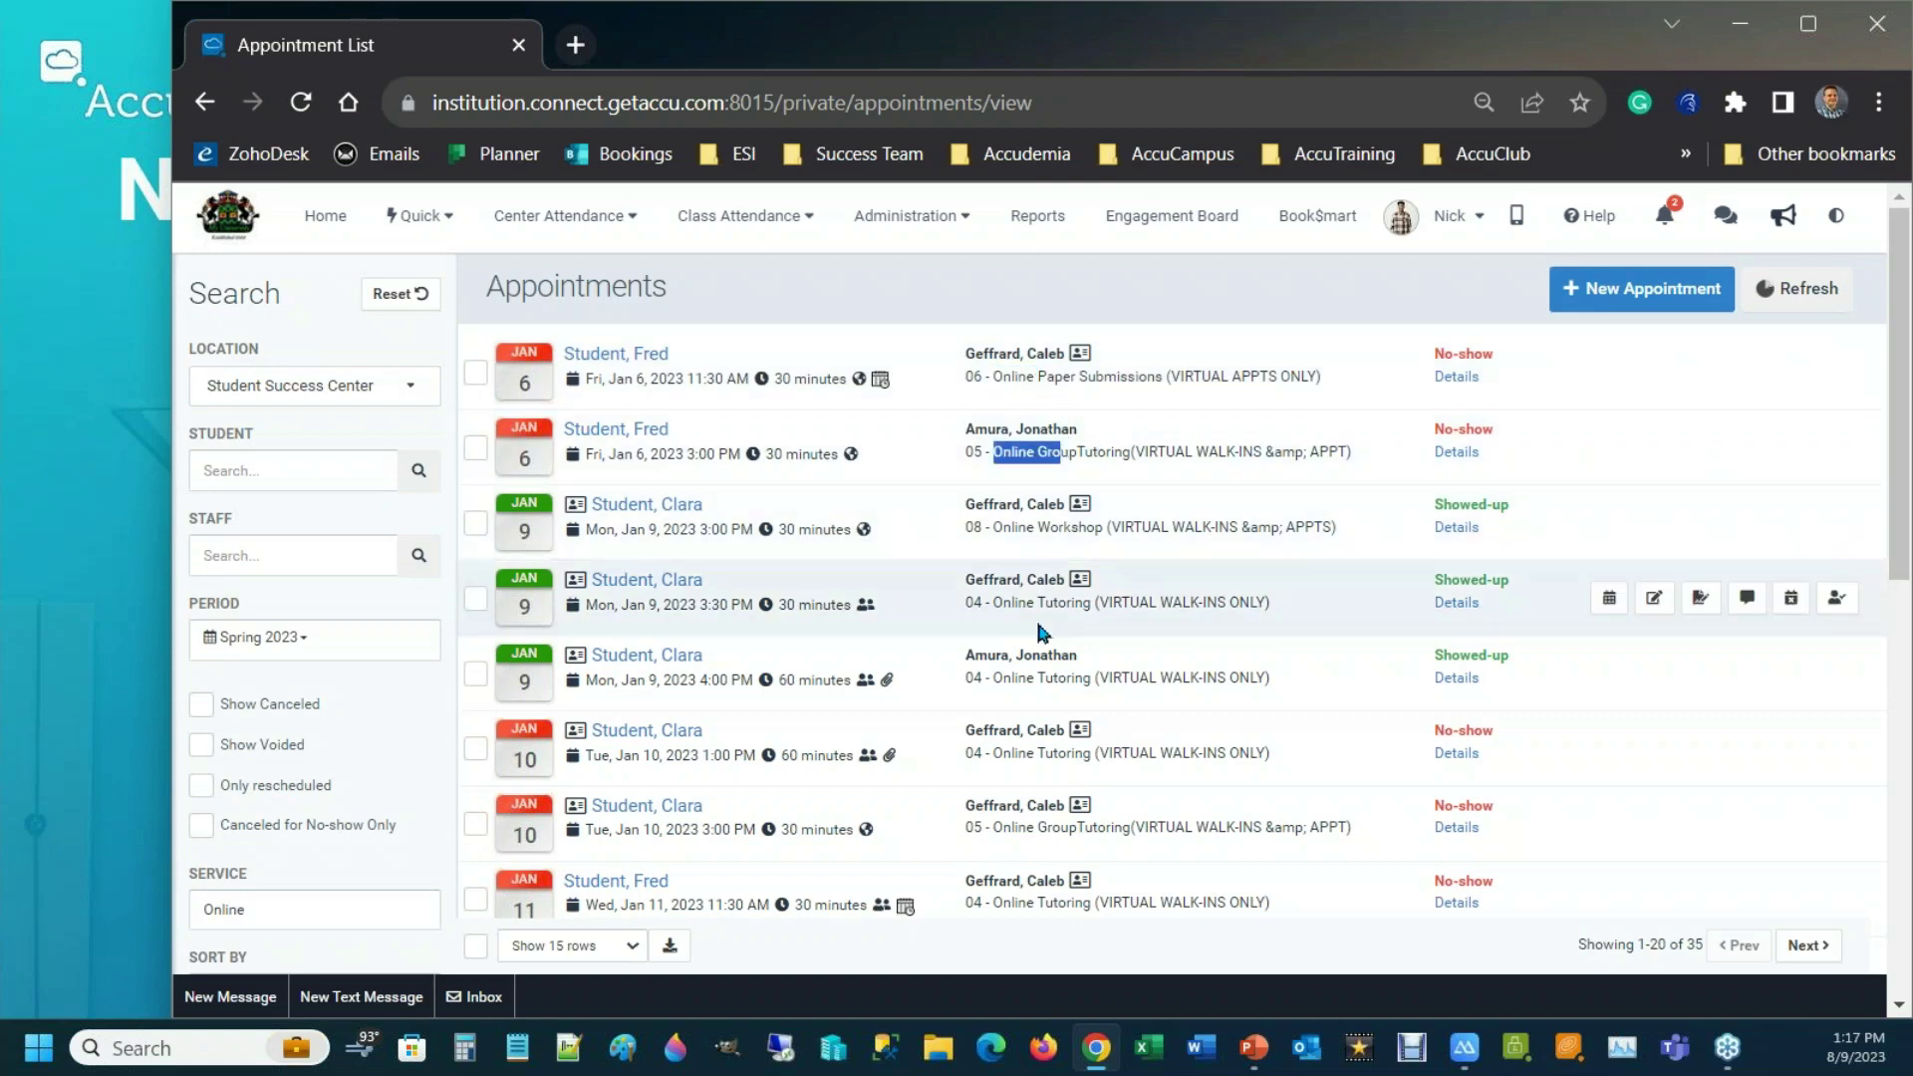
{"action": "left_click_drag", "start_coordinate": [1003, 601], "coordinate": [1058, 603]}
{"action": "scroll", "coordinate": [1058, 587], "scroll_direction": "down", "scroll_amount": 2}
{"action": "scroll", "coordinate": [916, 623], "scroll_direction": "down", "scroll_amount": 2}
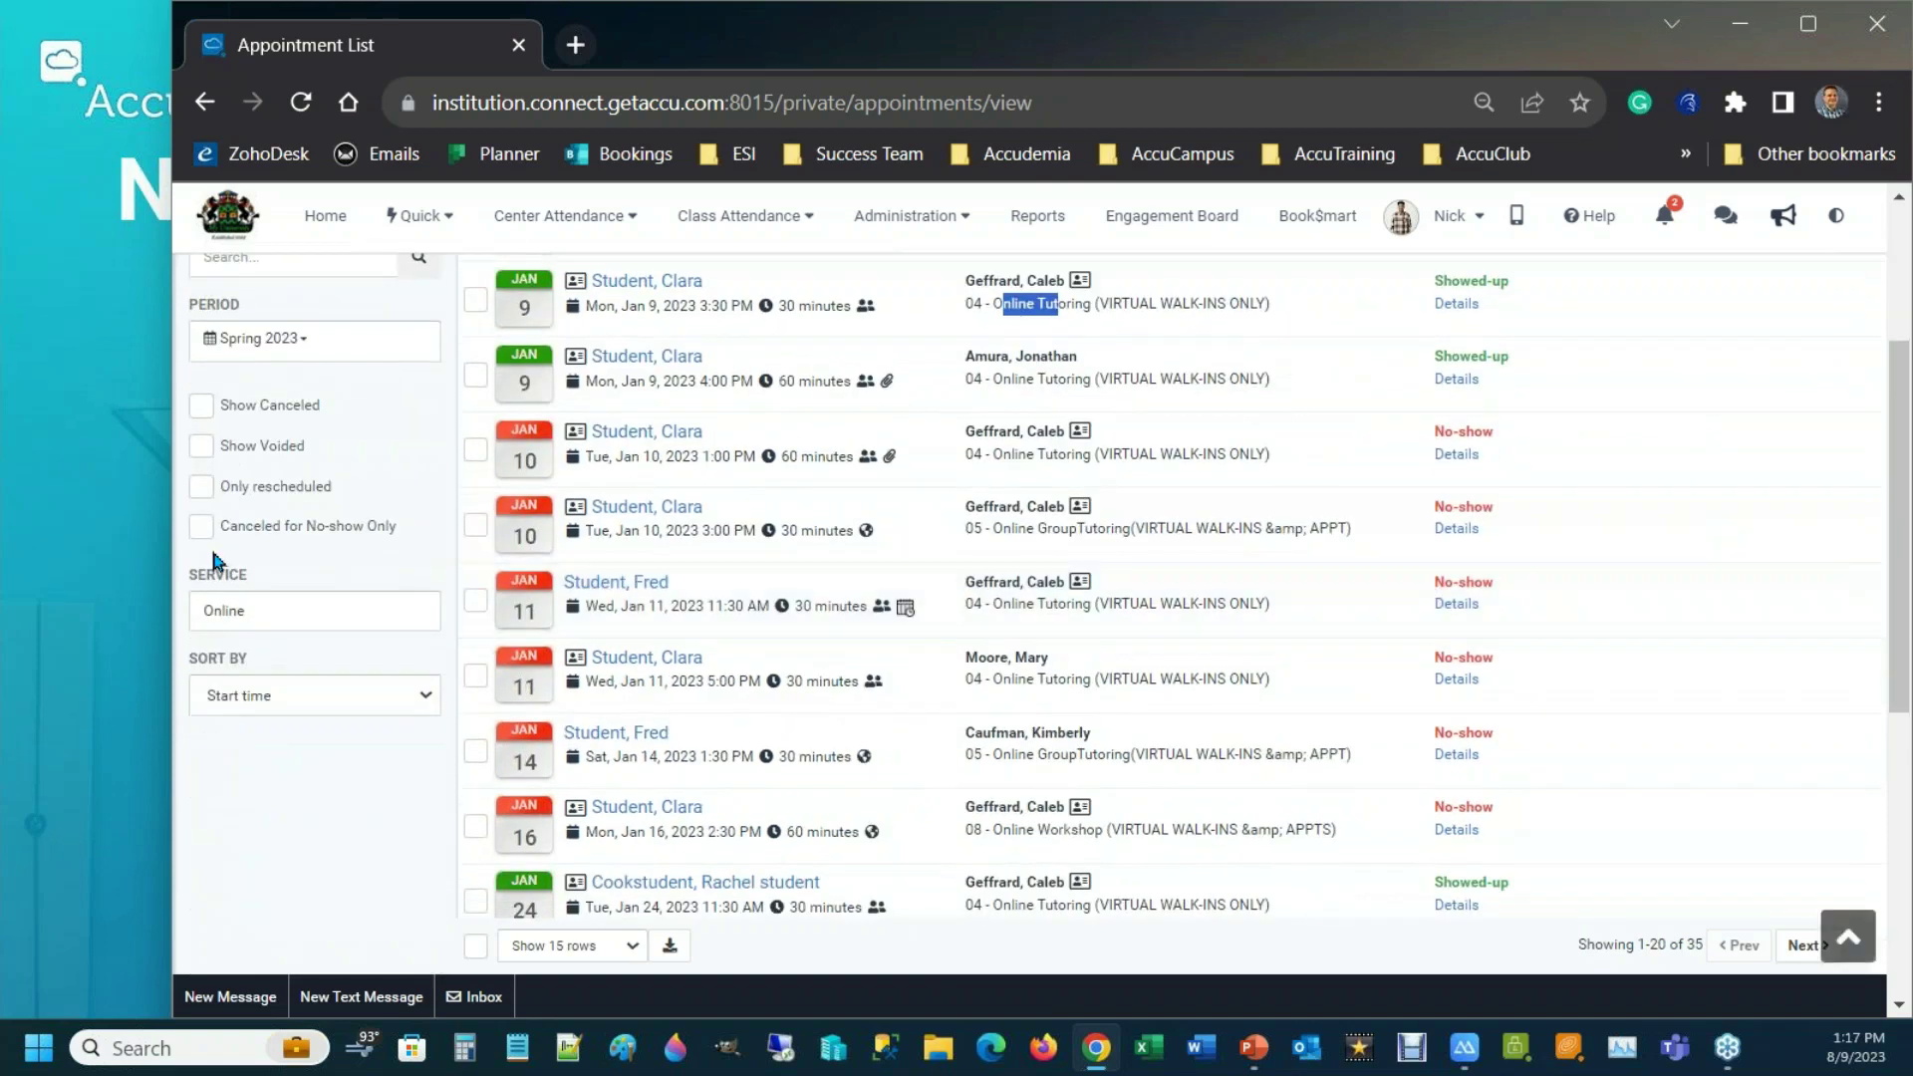
- Change the service filter to Tutoring and examine the service names of the matching appointments
{"action": "double_click", "coordinate": [224, 609]}
{"action": "type", "text": "Tutoring"}
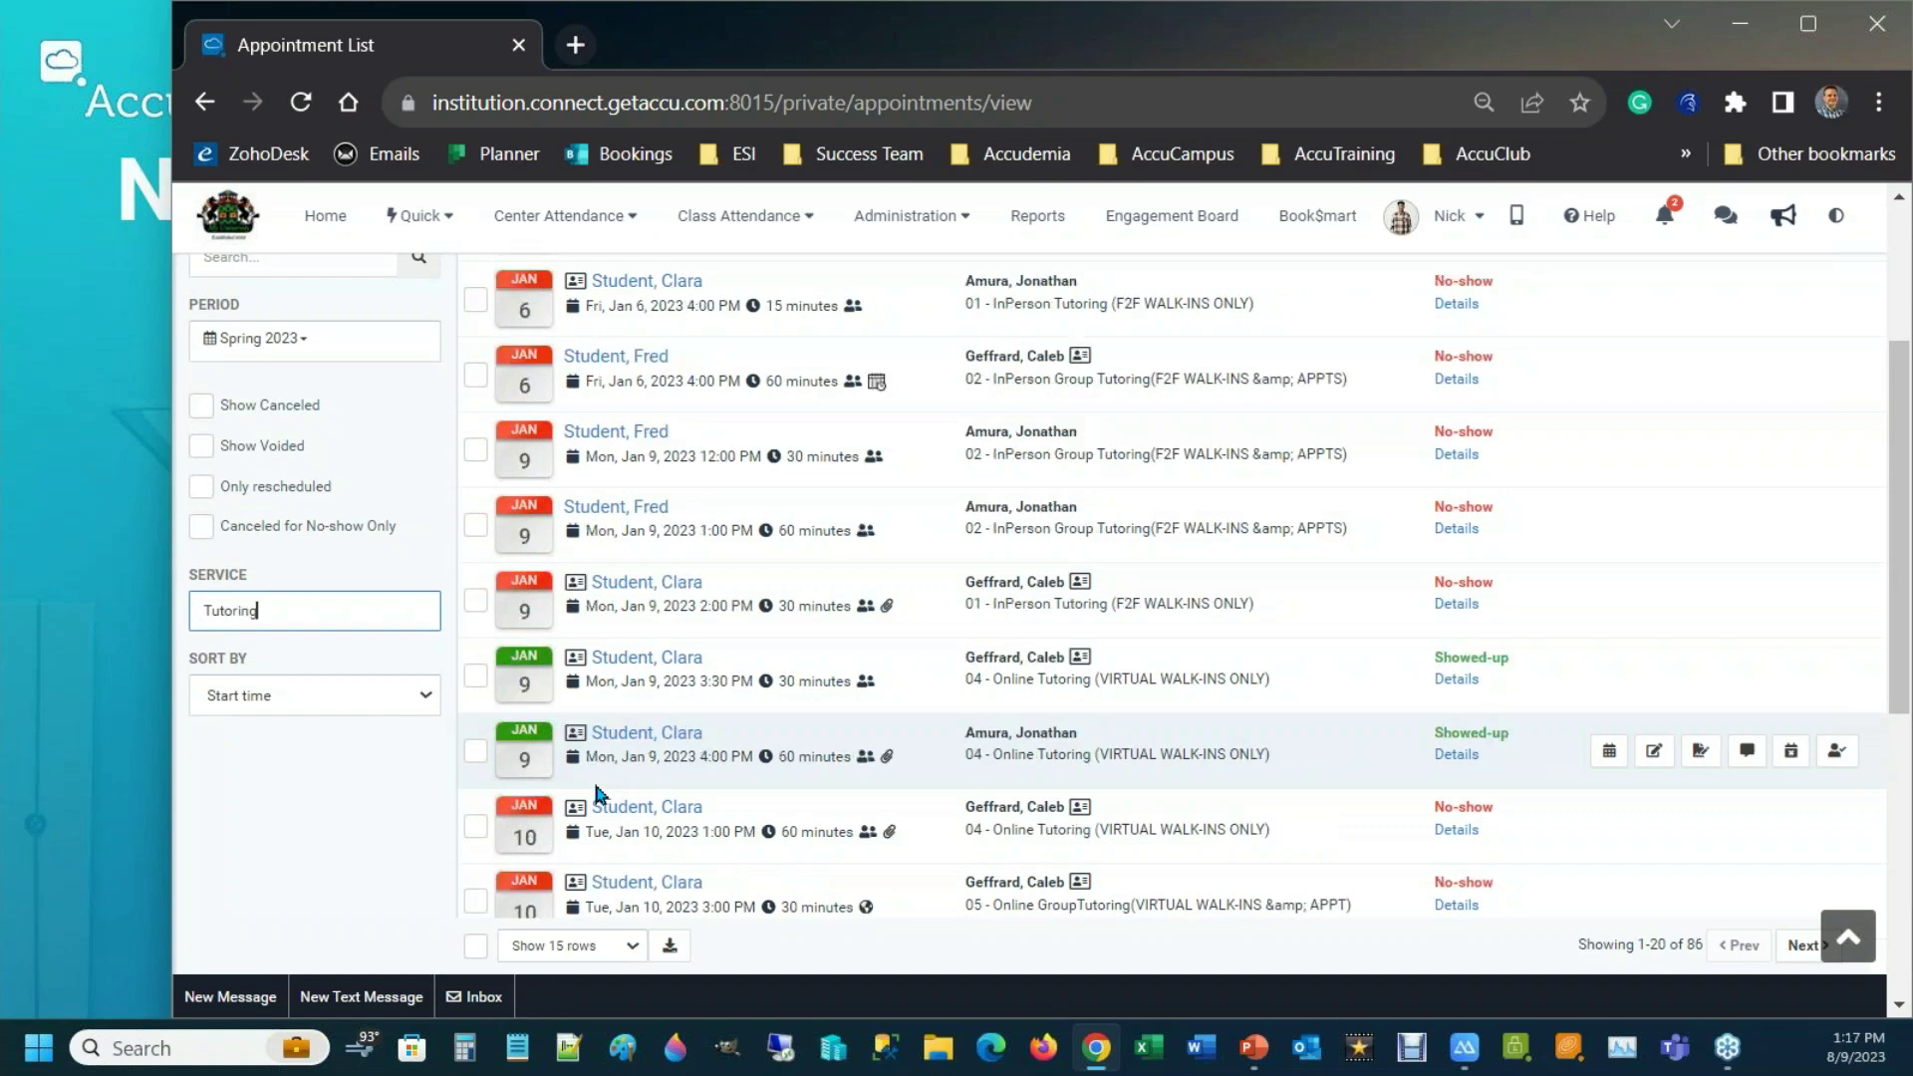
{"action": "scroll", "coordinate": [921, 548], "scroll_direction": "up", "scroll_amount": 2}
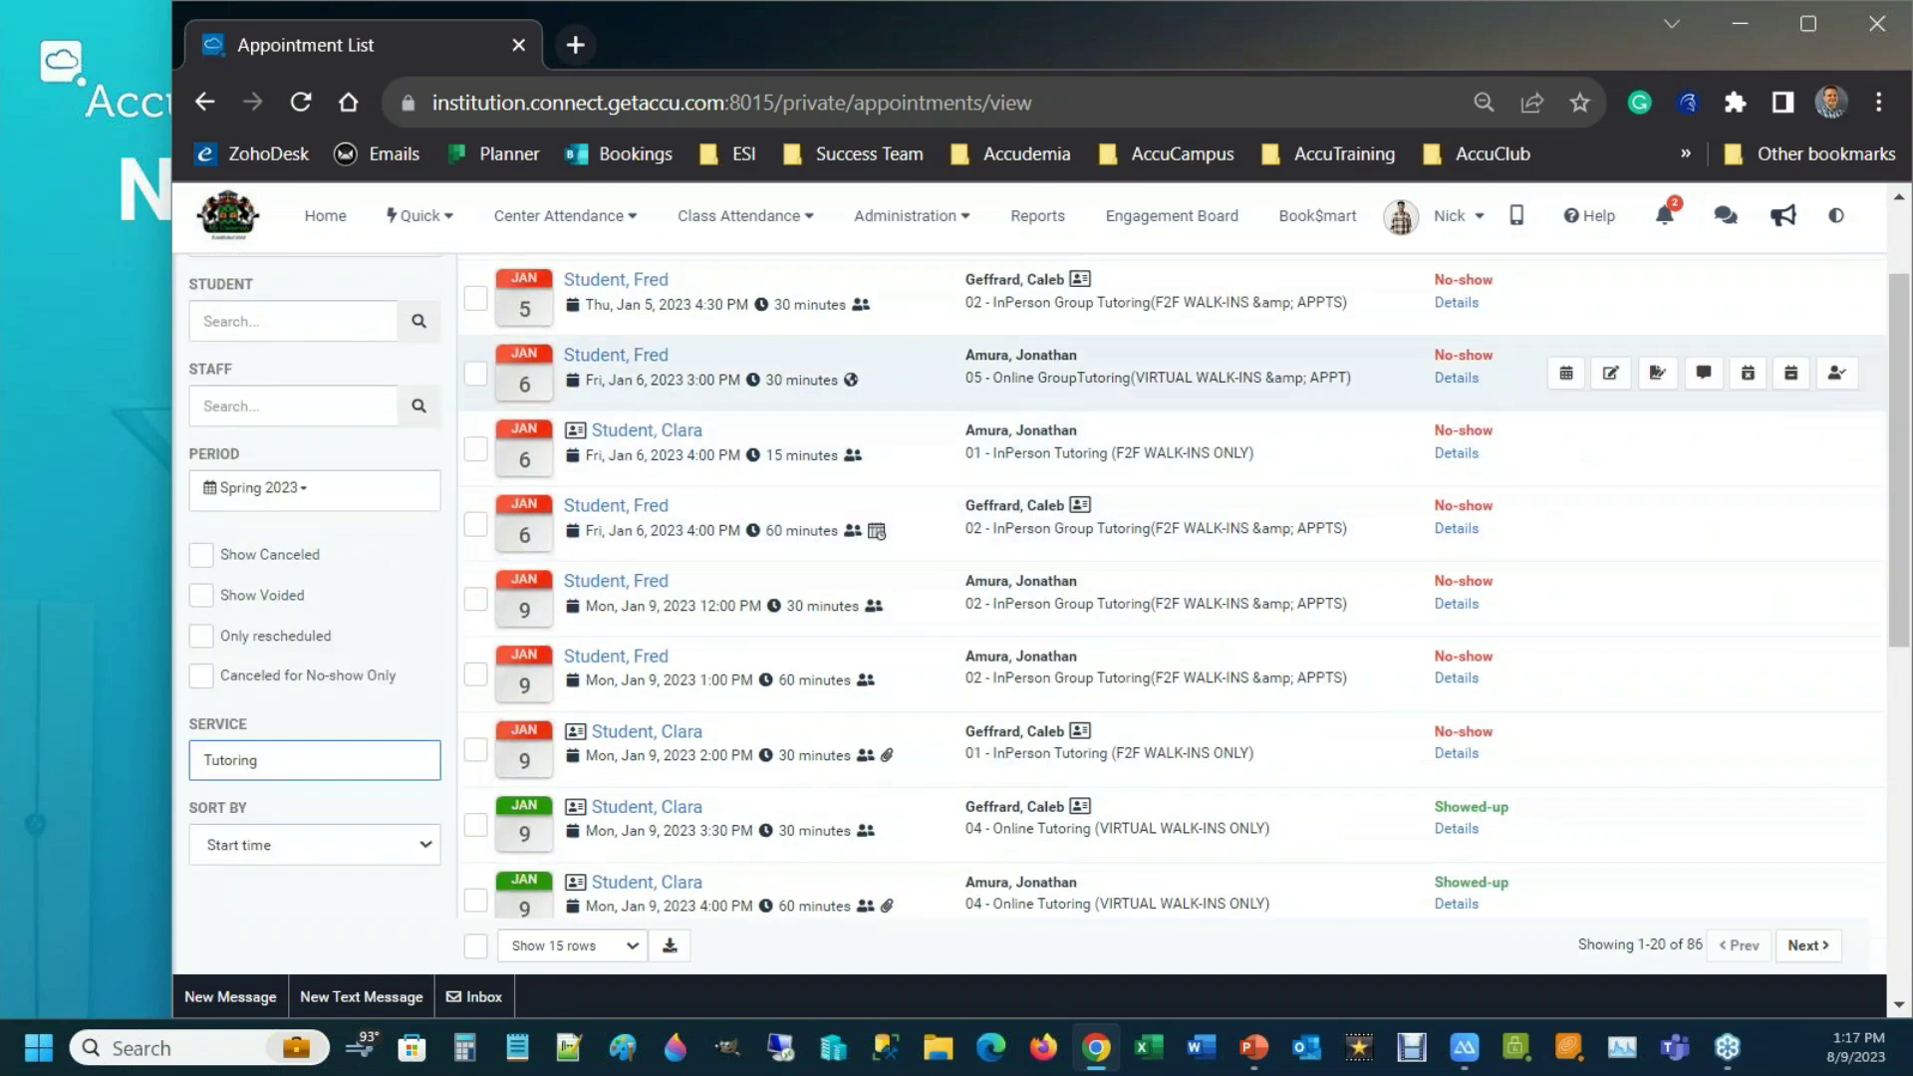
{"action": "double_click", "coordinate": [1082, 454]}
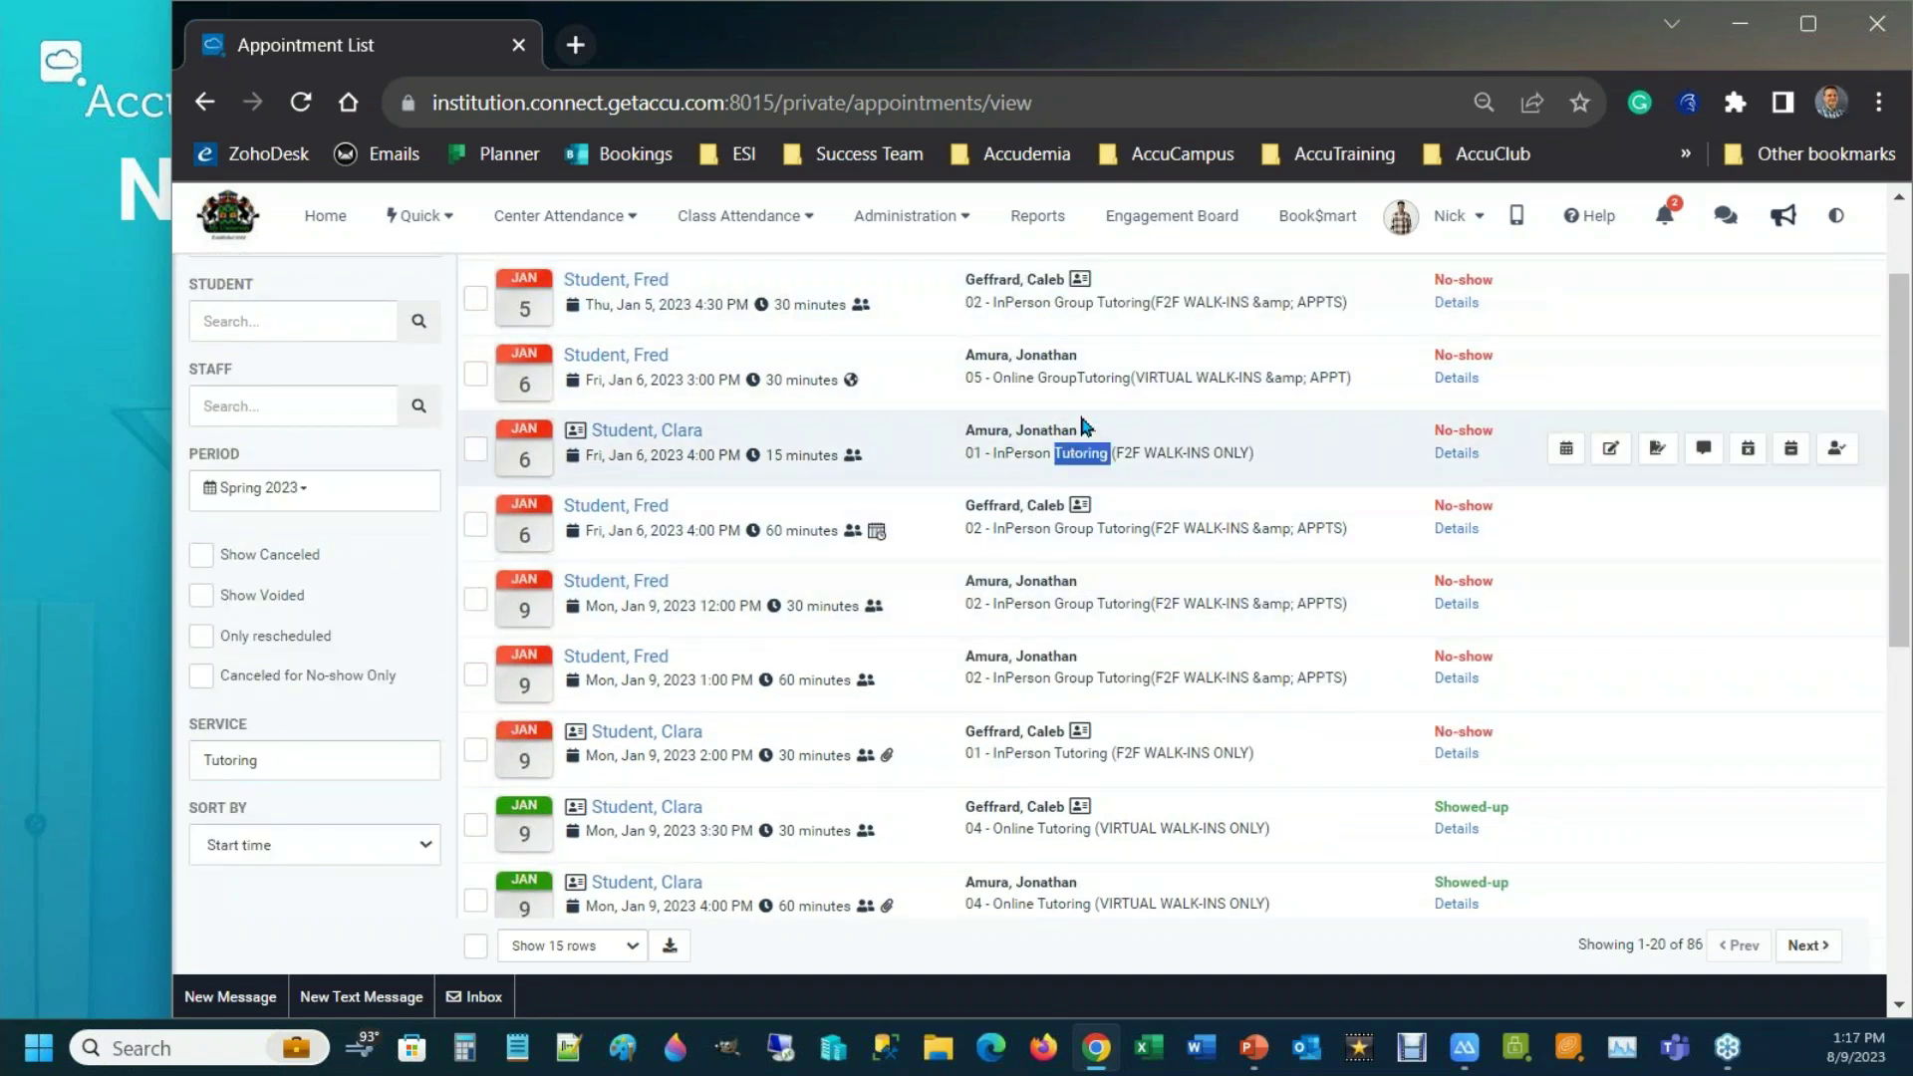
{"action": "double_click", "coordinate": [1101, 378]}
{"action": "scroll", "coordinate": [1066, 567], "scroll_direction": "up", "scroll_amount": 2}
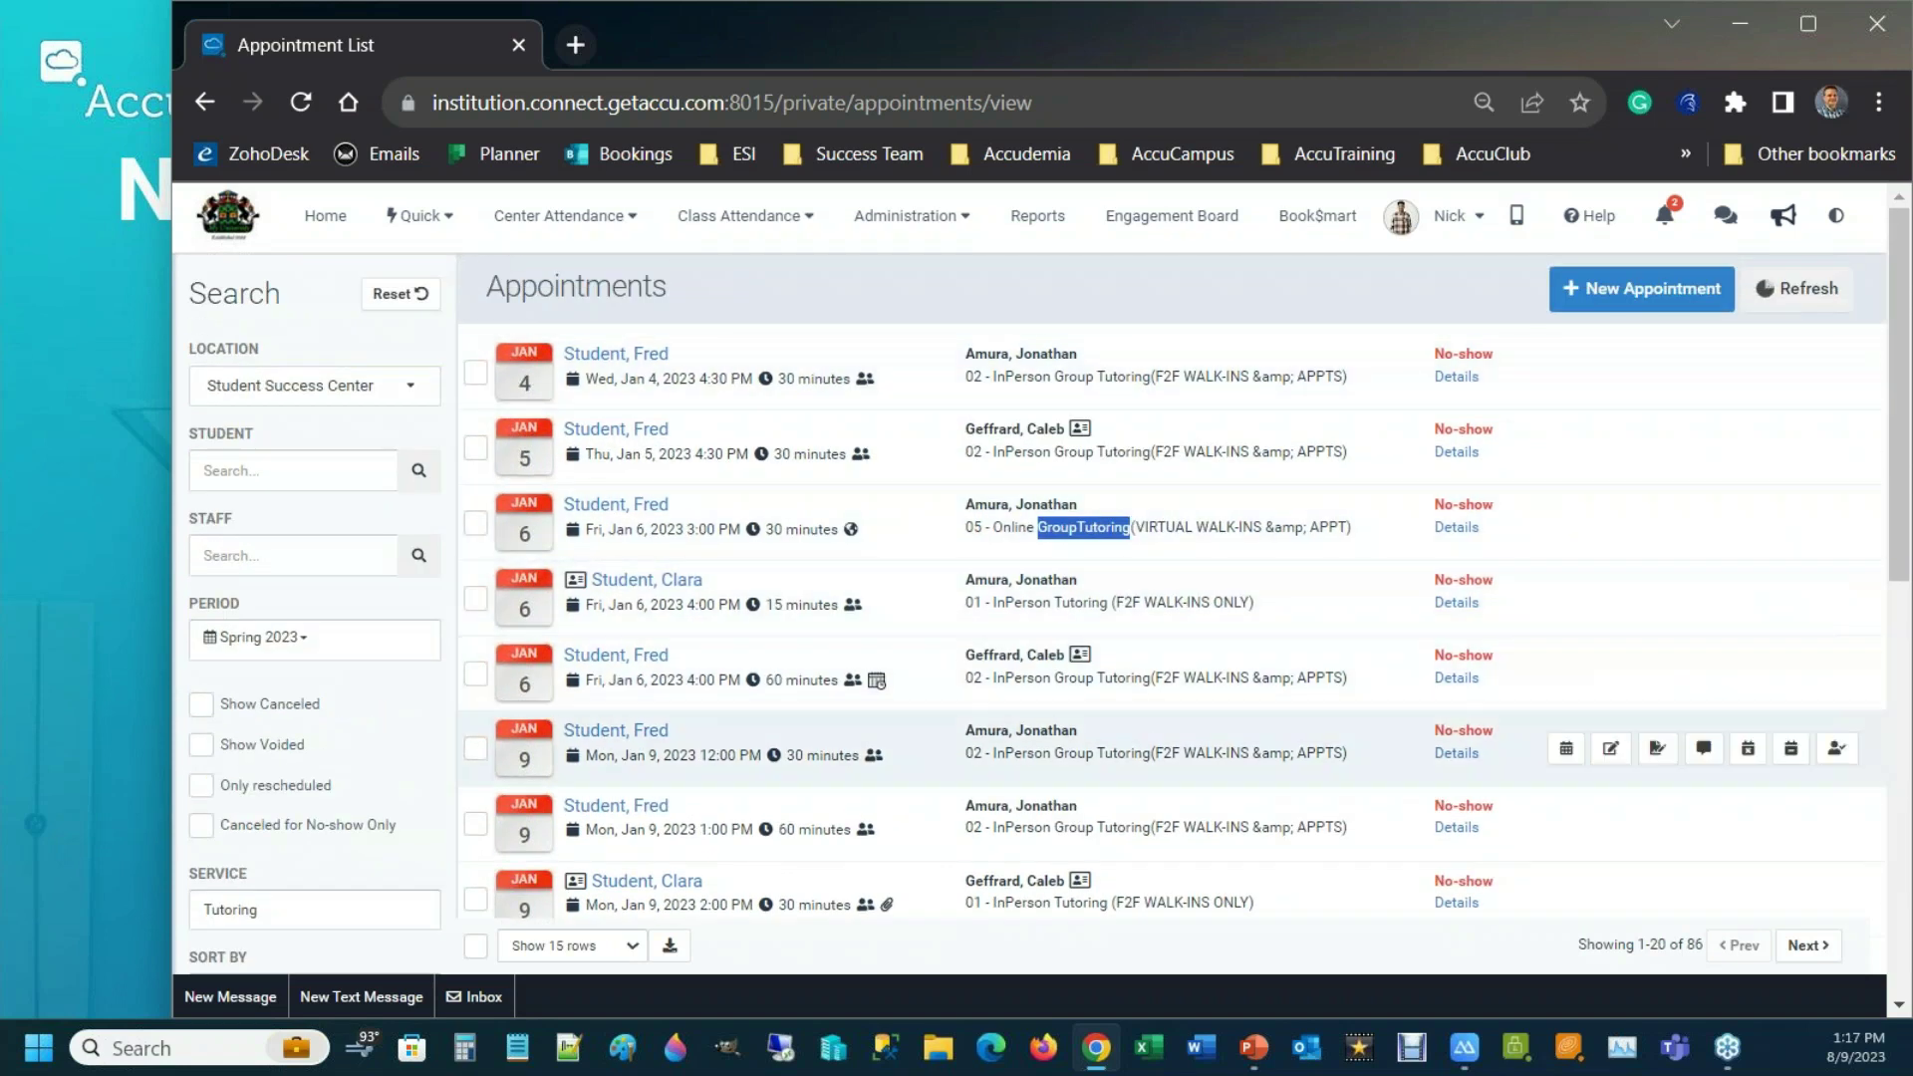
- Replace the service filter with Workshop and look over the matching appointments
{"action": "scroll", "coordinate": [698, 797], "scroll_direction": "down", "scroll_amount": 3}
{"action": "left_click", "coordinate": [295, 620]}
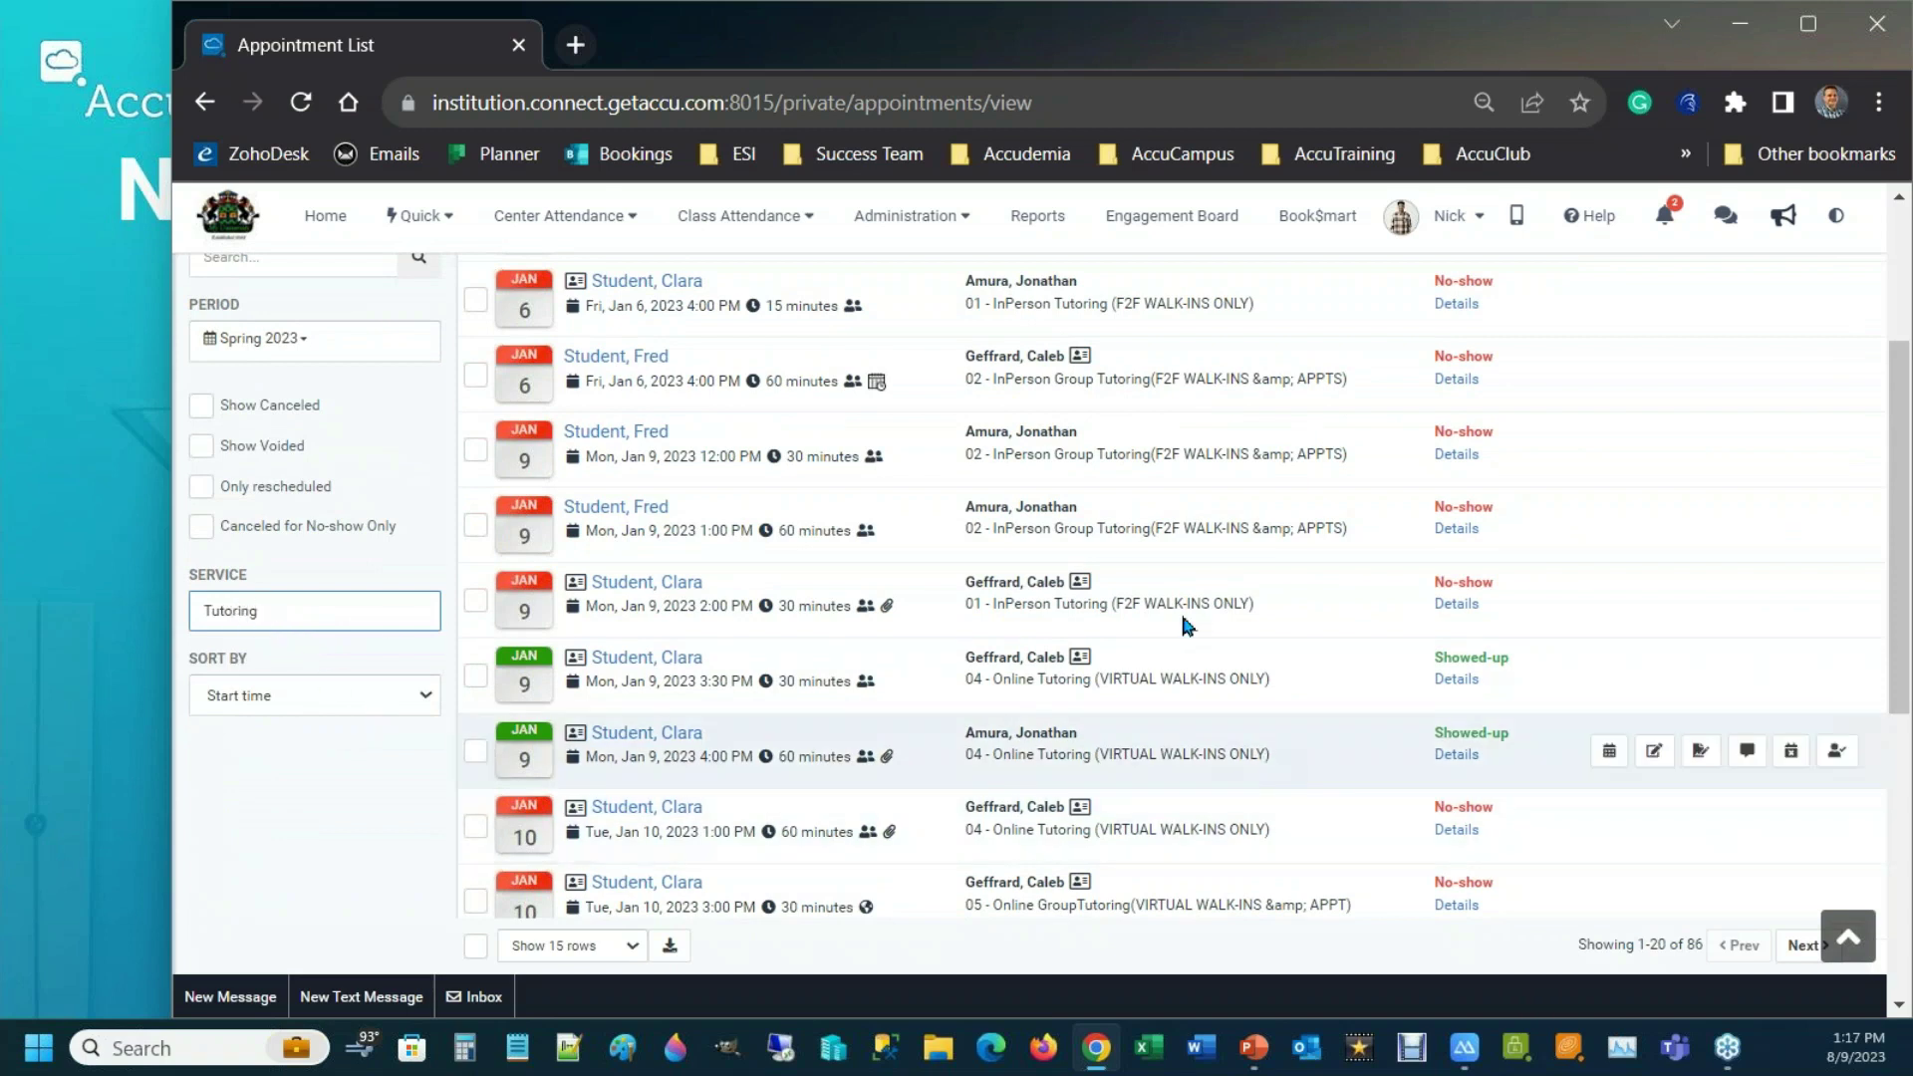
{"action": "left_click_drag", "start_coordinate": [309, 616], "coordinate": [89, 609]}
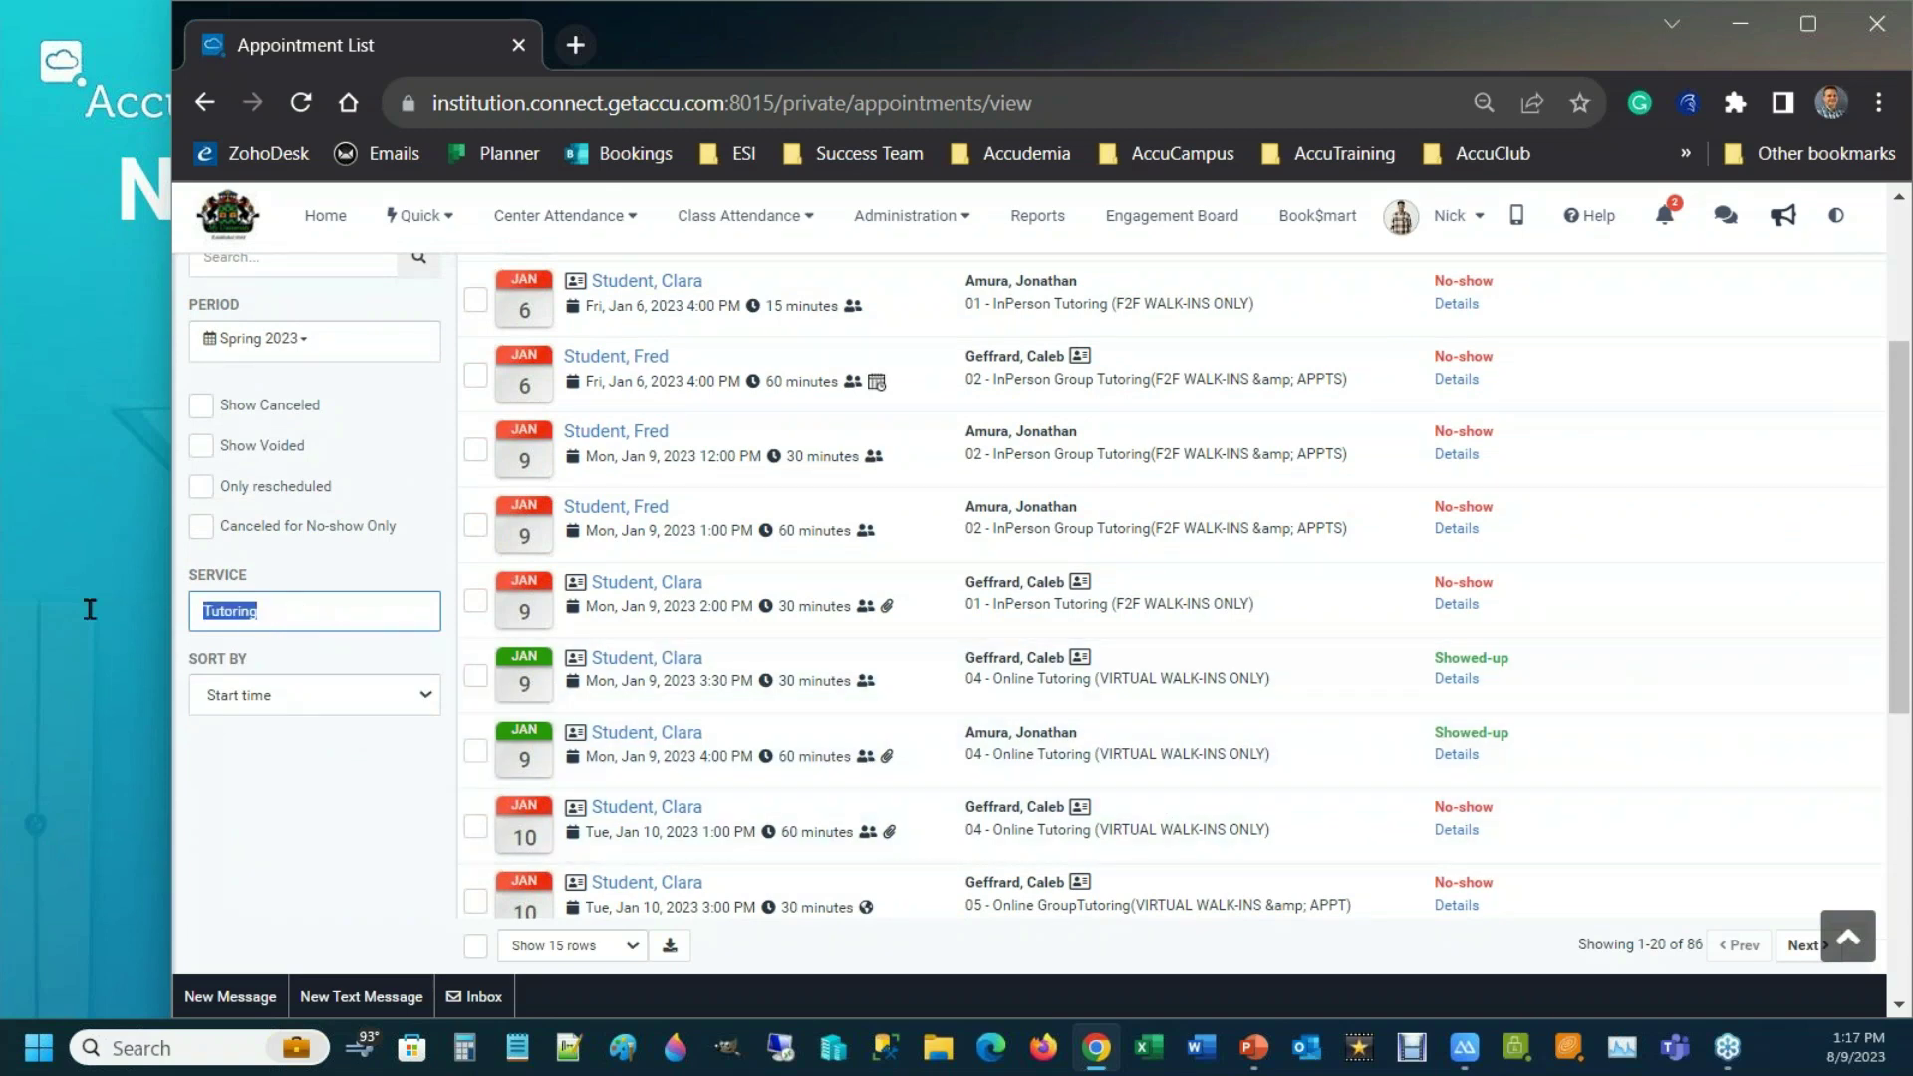
{"action": "type", "text": "Workshop"}
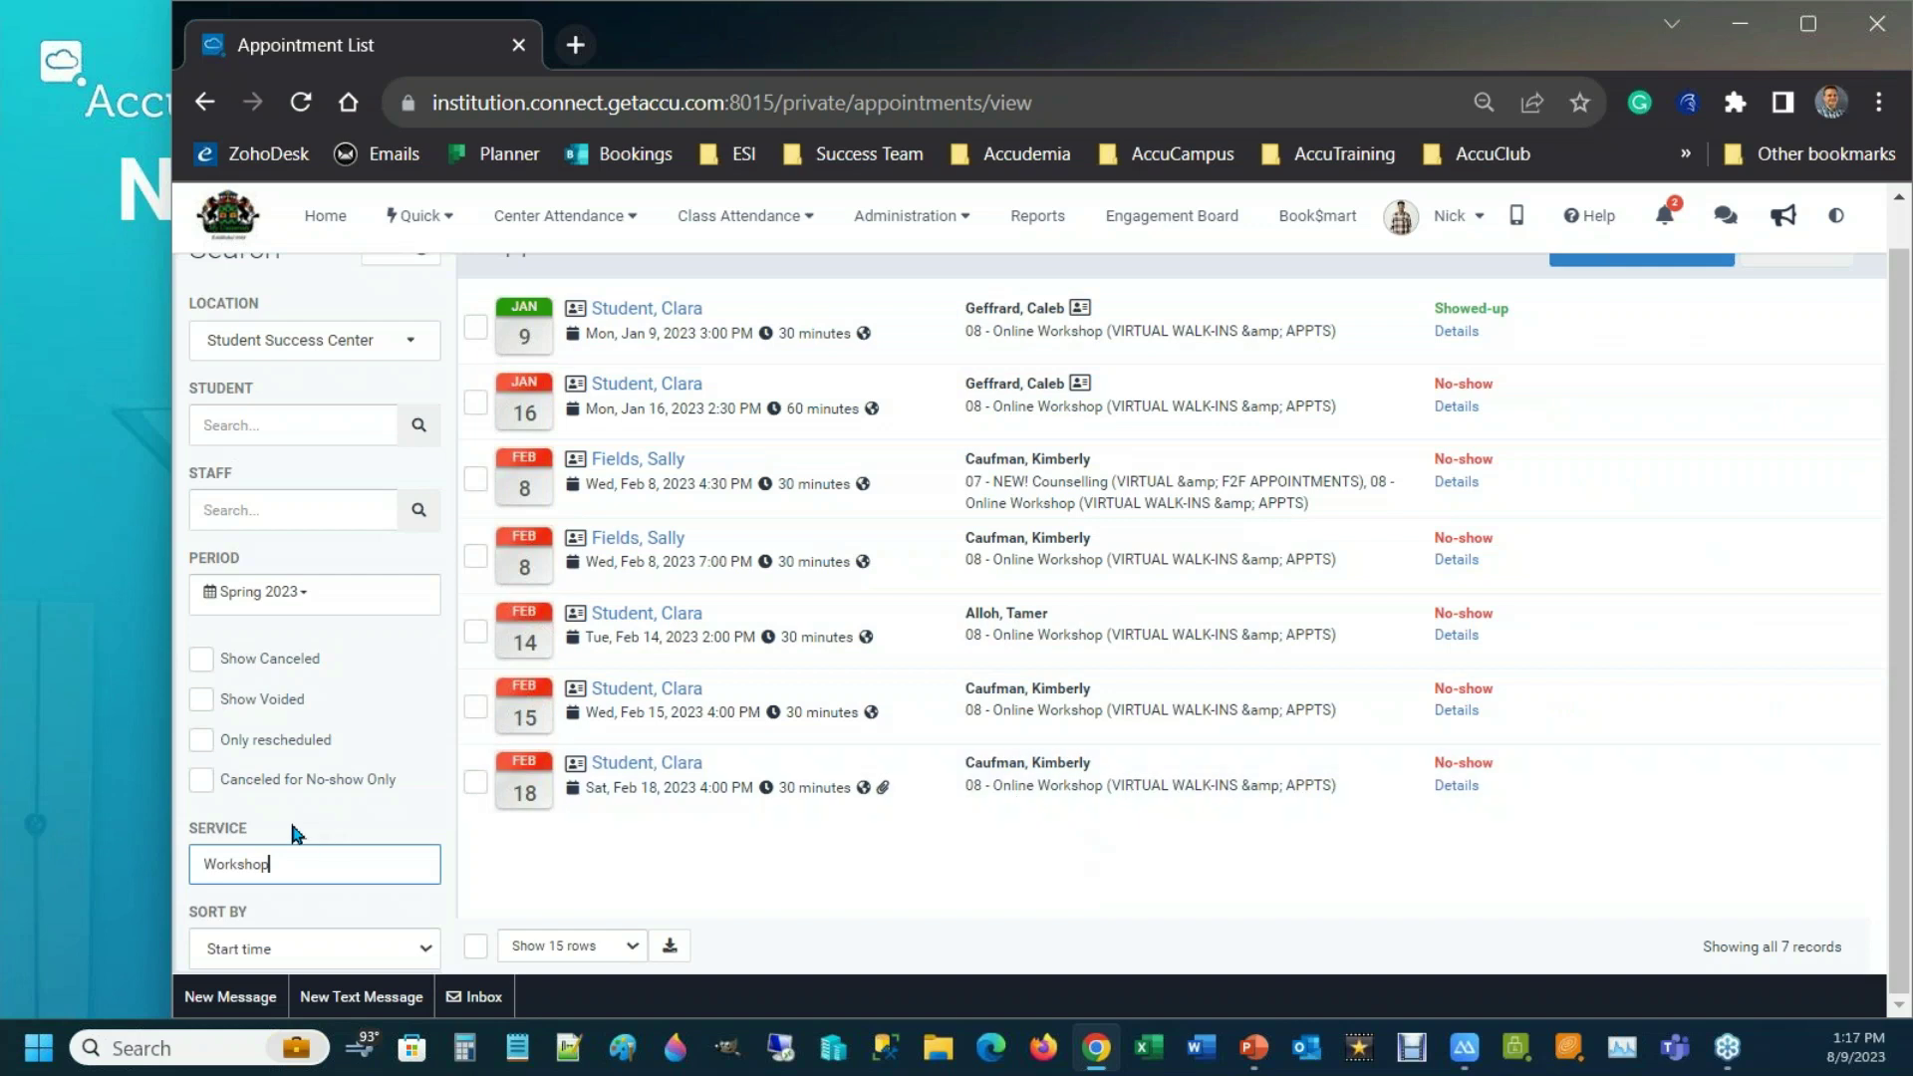
{"action": "scroll", "coordinate": [837, 702], "scroll_direction": "up", "scroll_amount": 1}
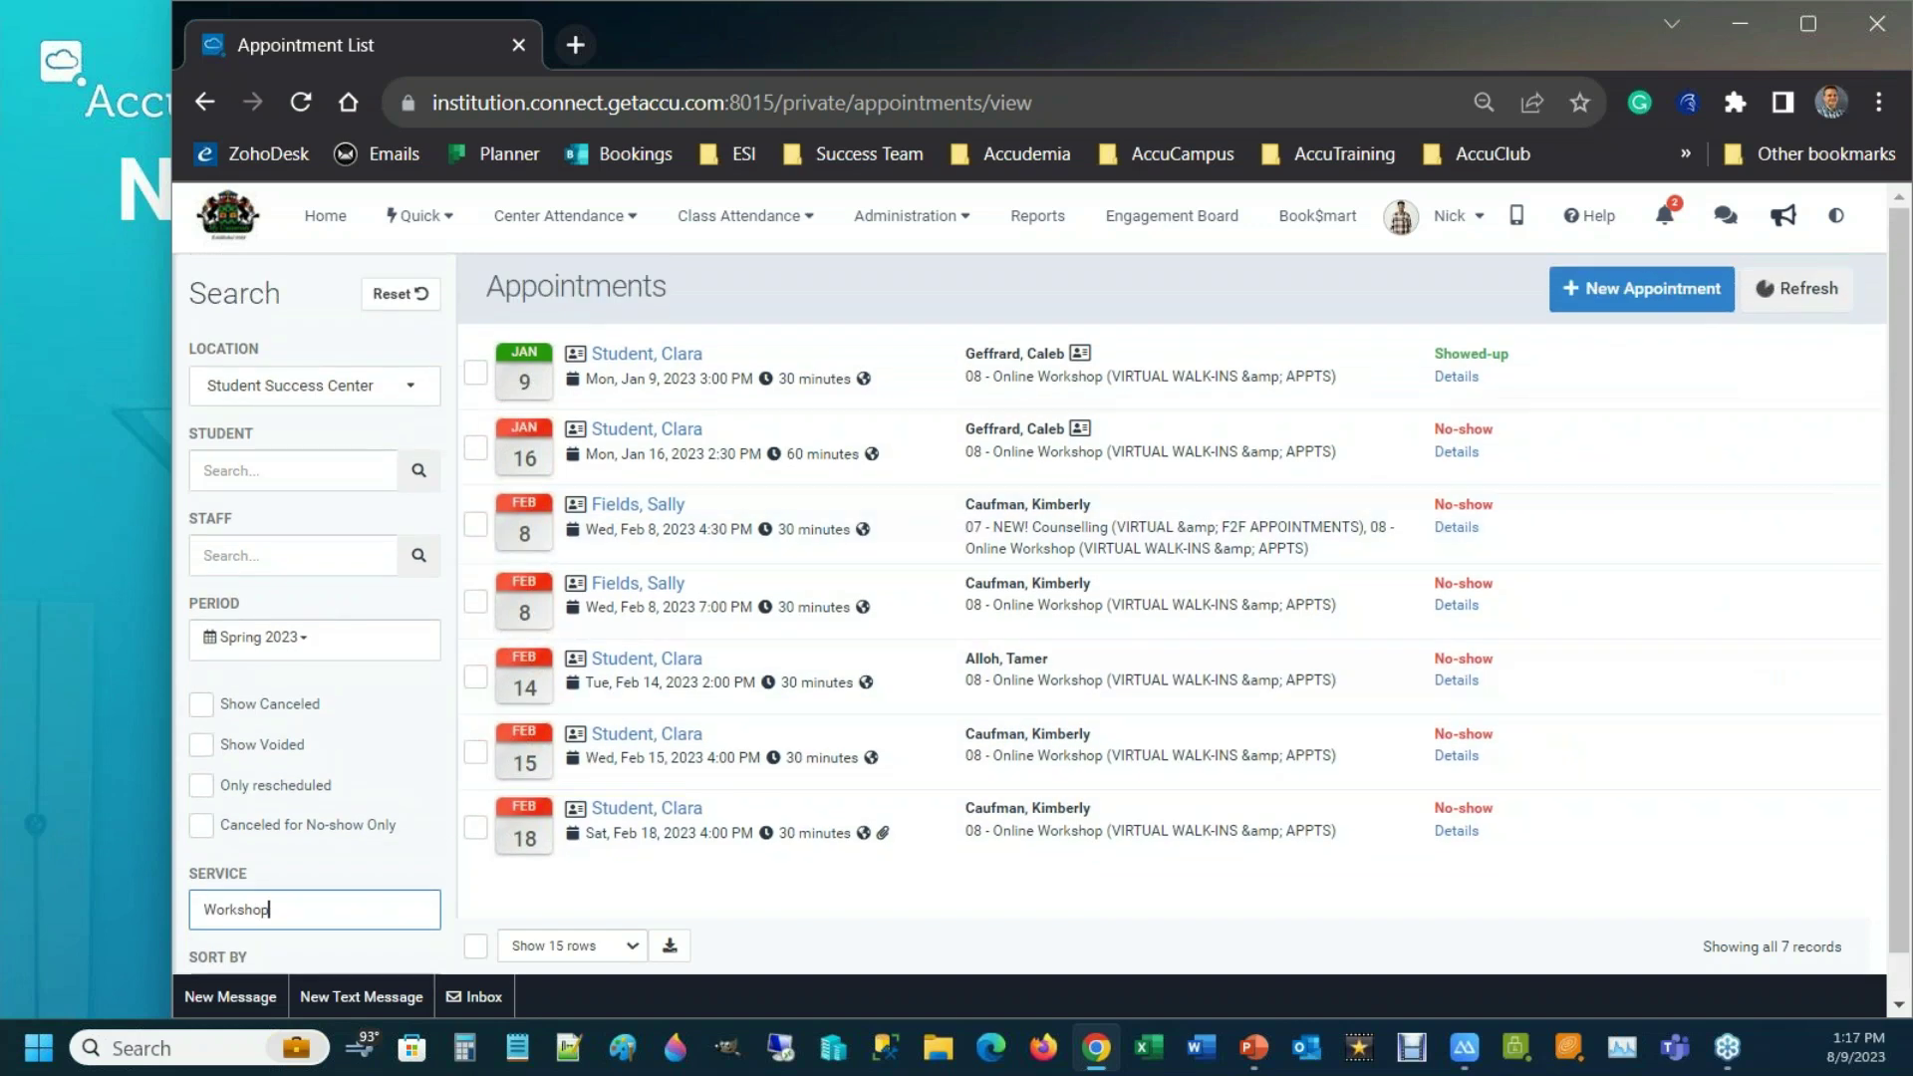
{"action": "scroll", "coordinate": [637, 797], "scroll_direction": "down", "scroll_amount": 1}
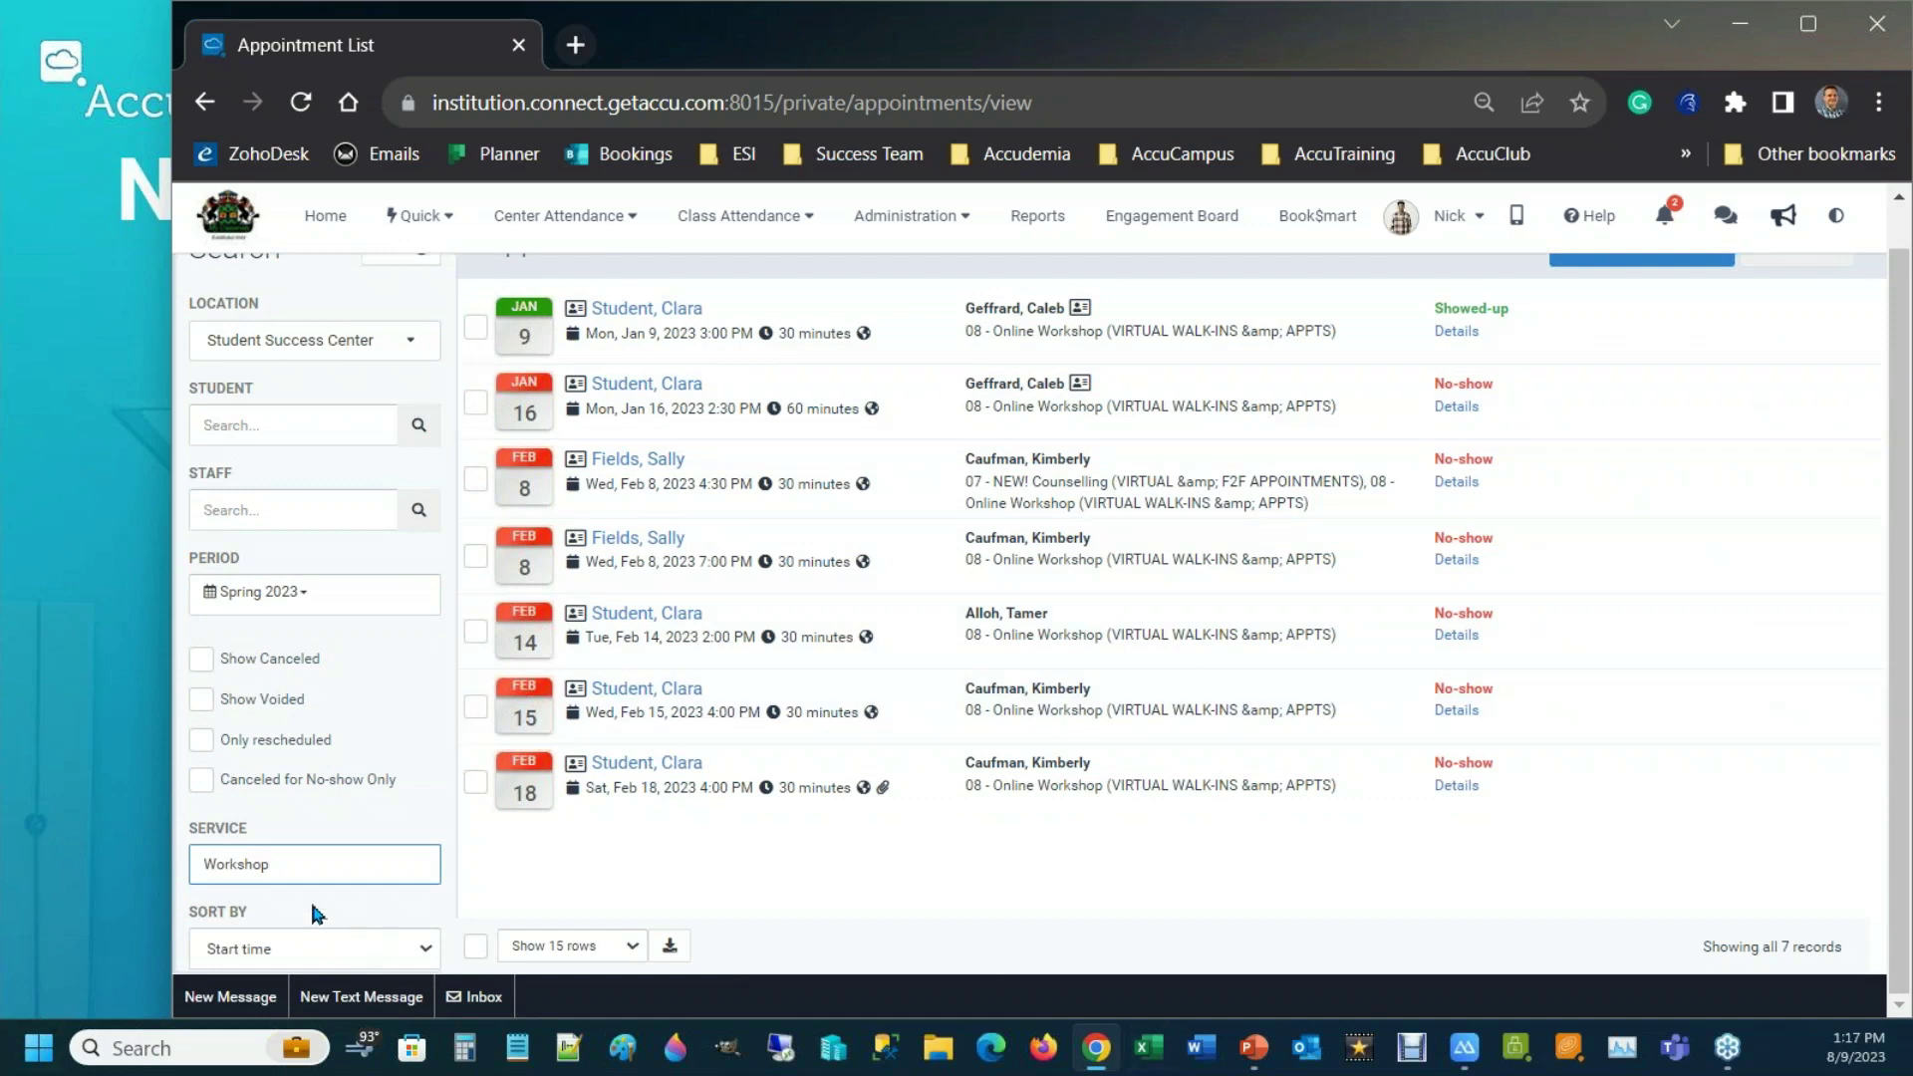
- Clear the service filter and view the sorting options for the appointments list without changing the sort order
{"action": "left_click_drag", "start_coordinate": [180, 912], "coordinate": [146, 877]}
{"action": "key", "text": "BackSpace"}
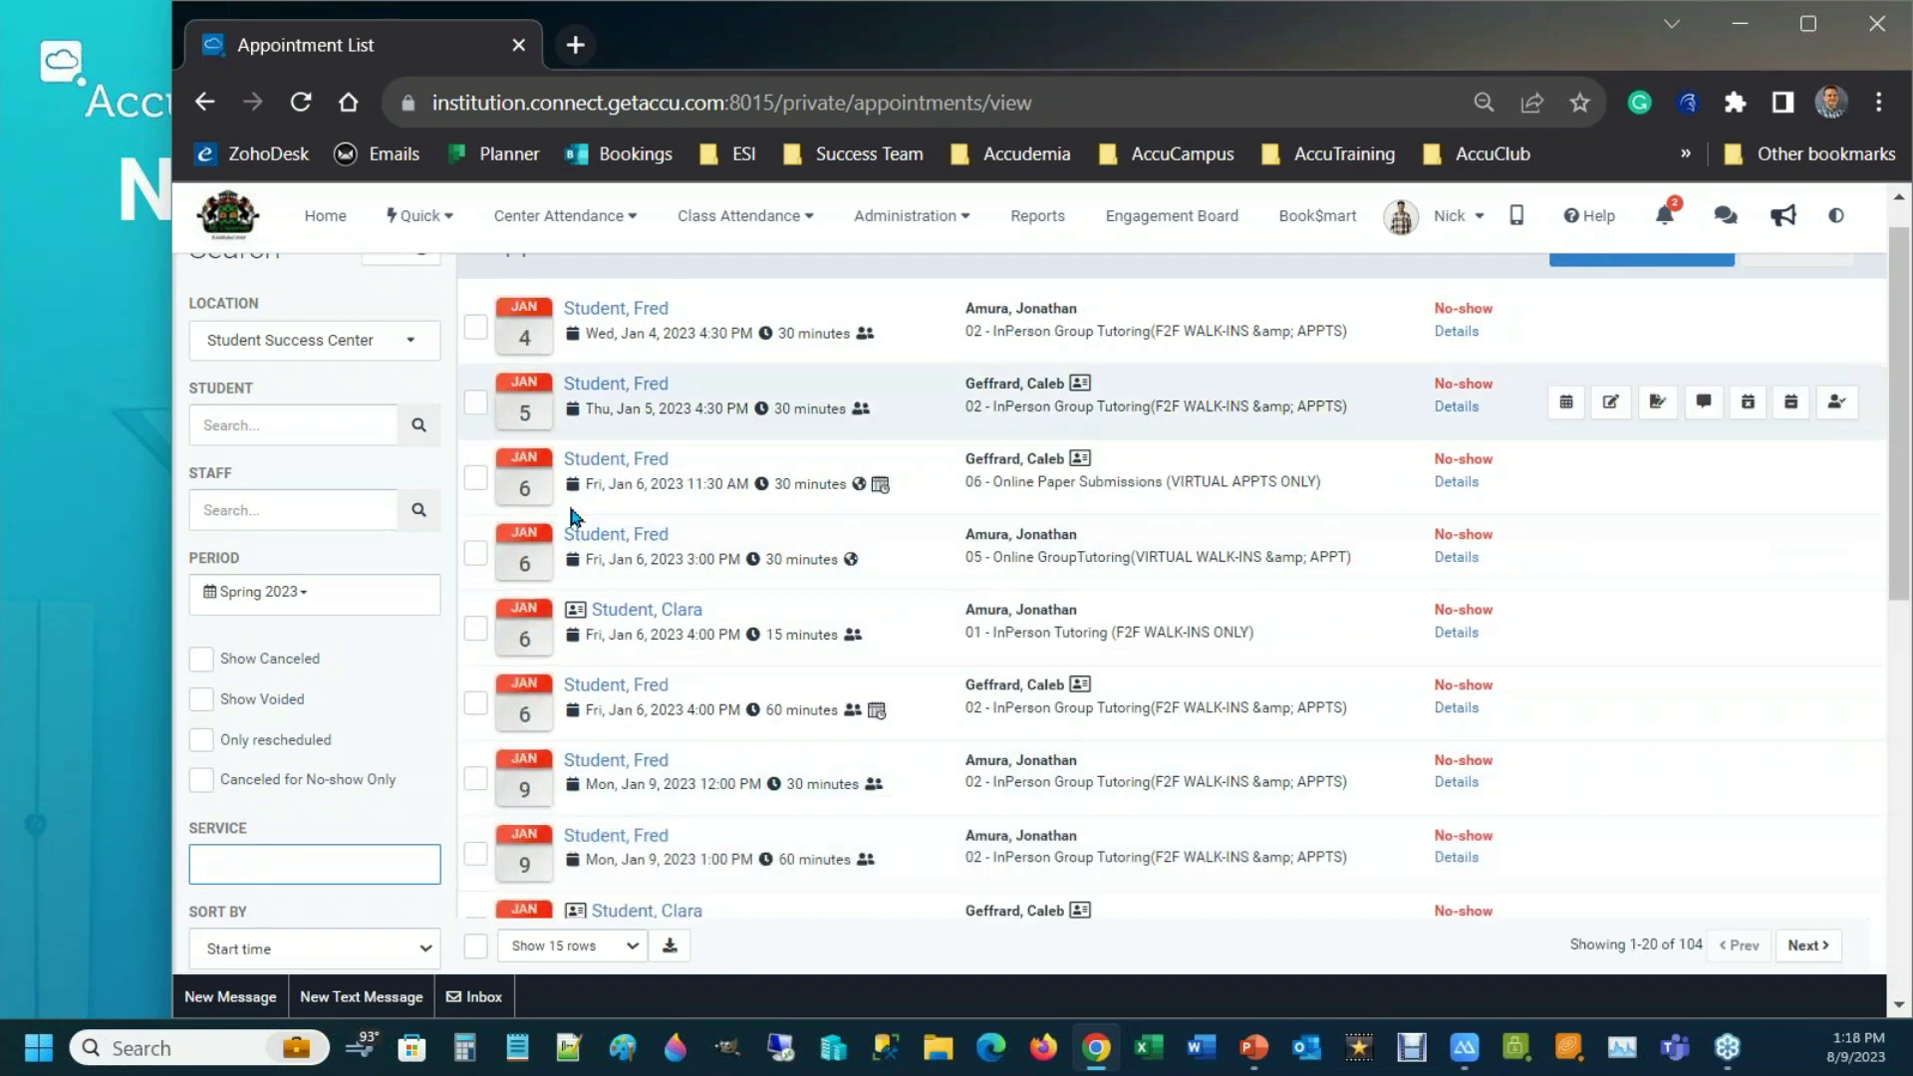
{"action": "left_click", "coordinate": [399, 949]}
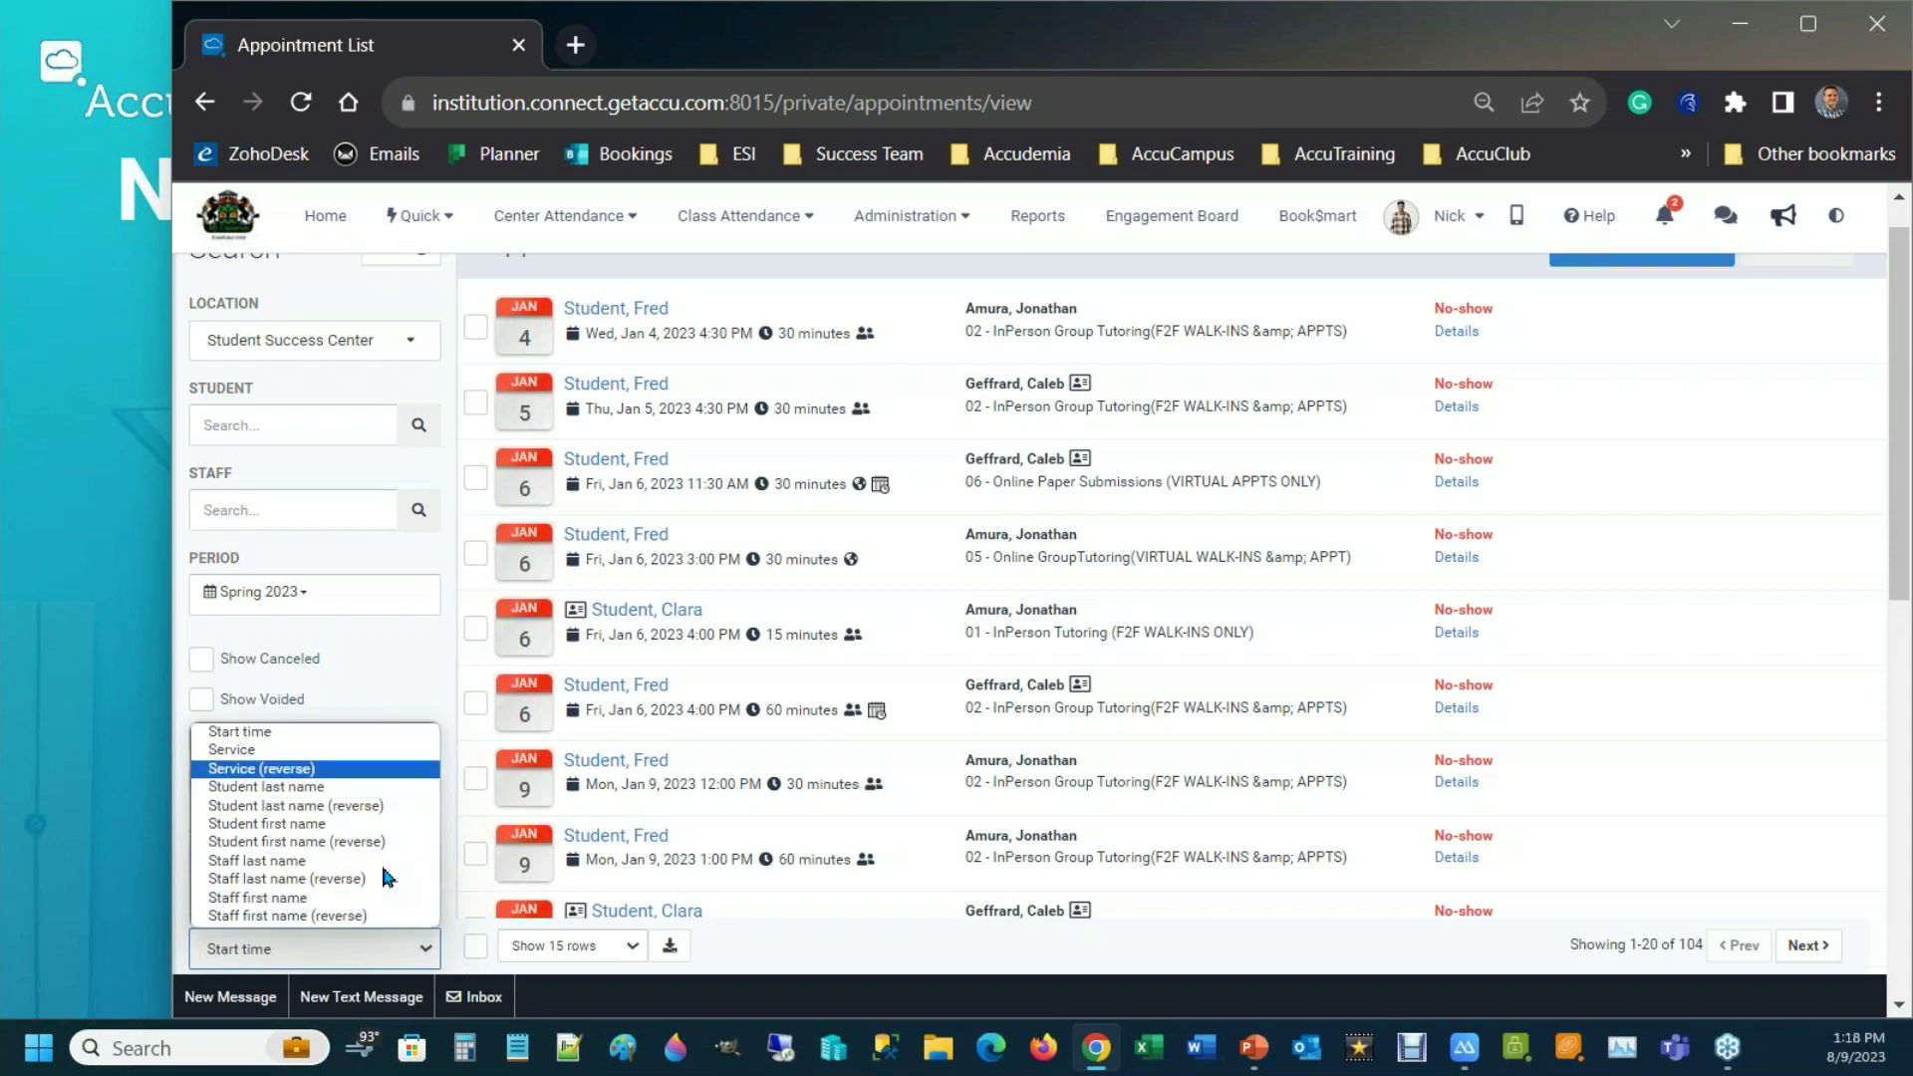
{"action": "left_click", "coordinate": [445, 745]}
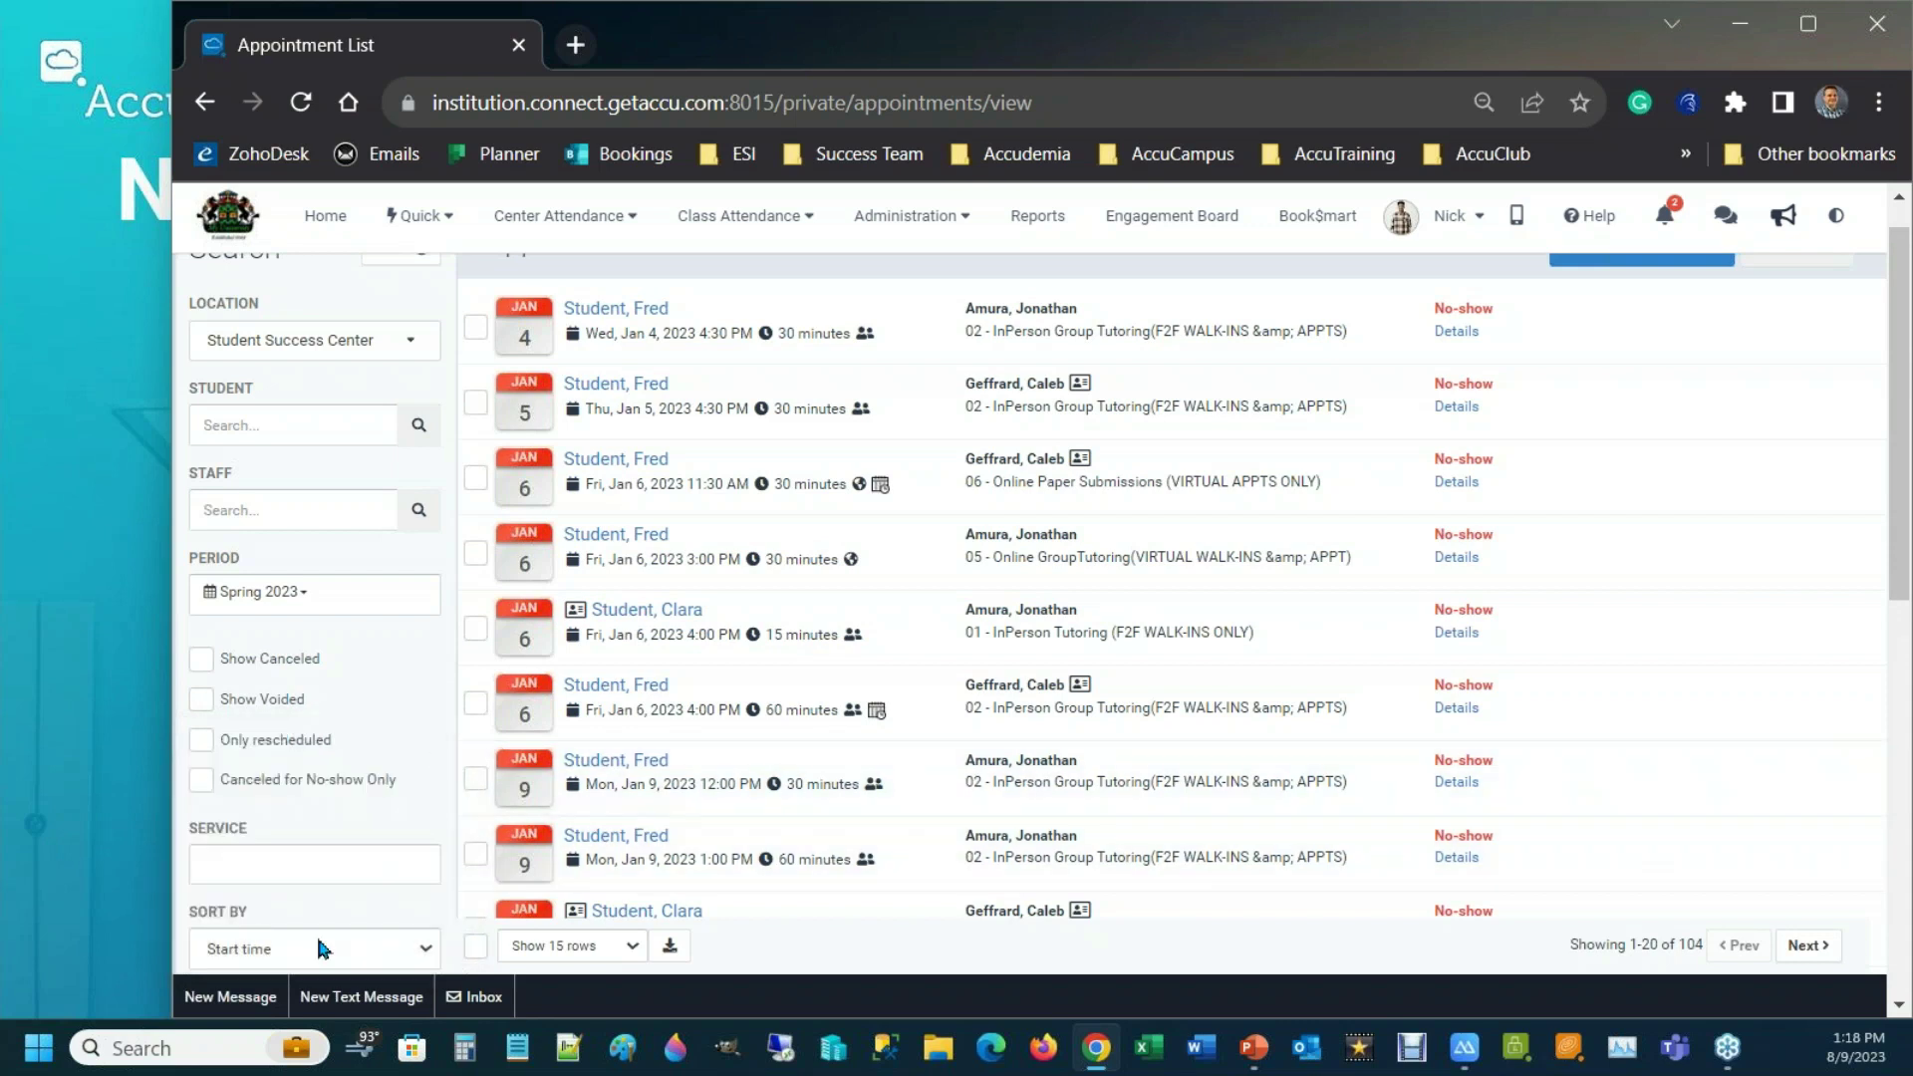
- Review the available sort orders for the appointments list, keep Start time, and switch to the New Appointment Features slide
{"action": "left_click", "coordinate": [244, 956]}
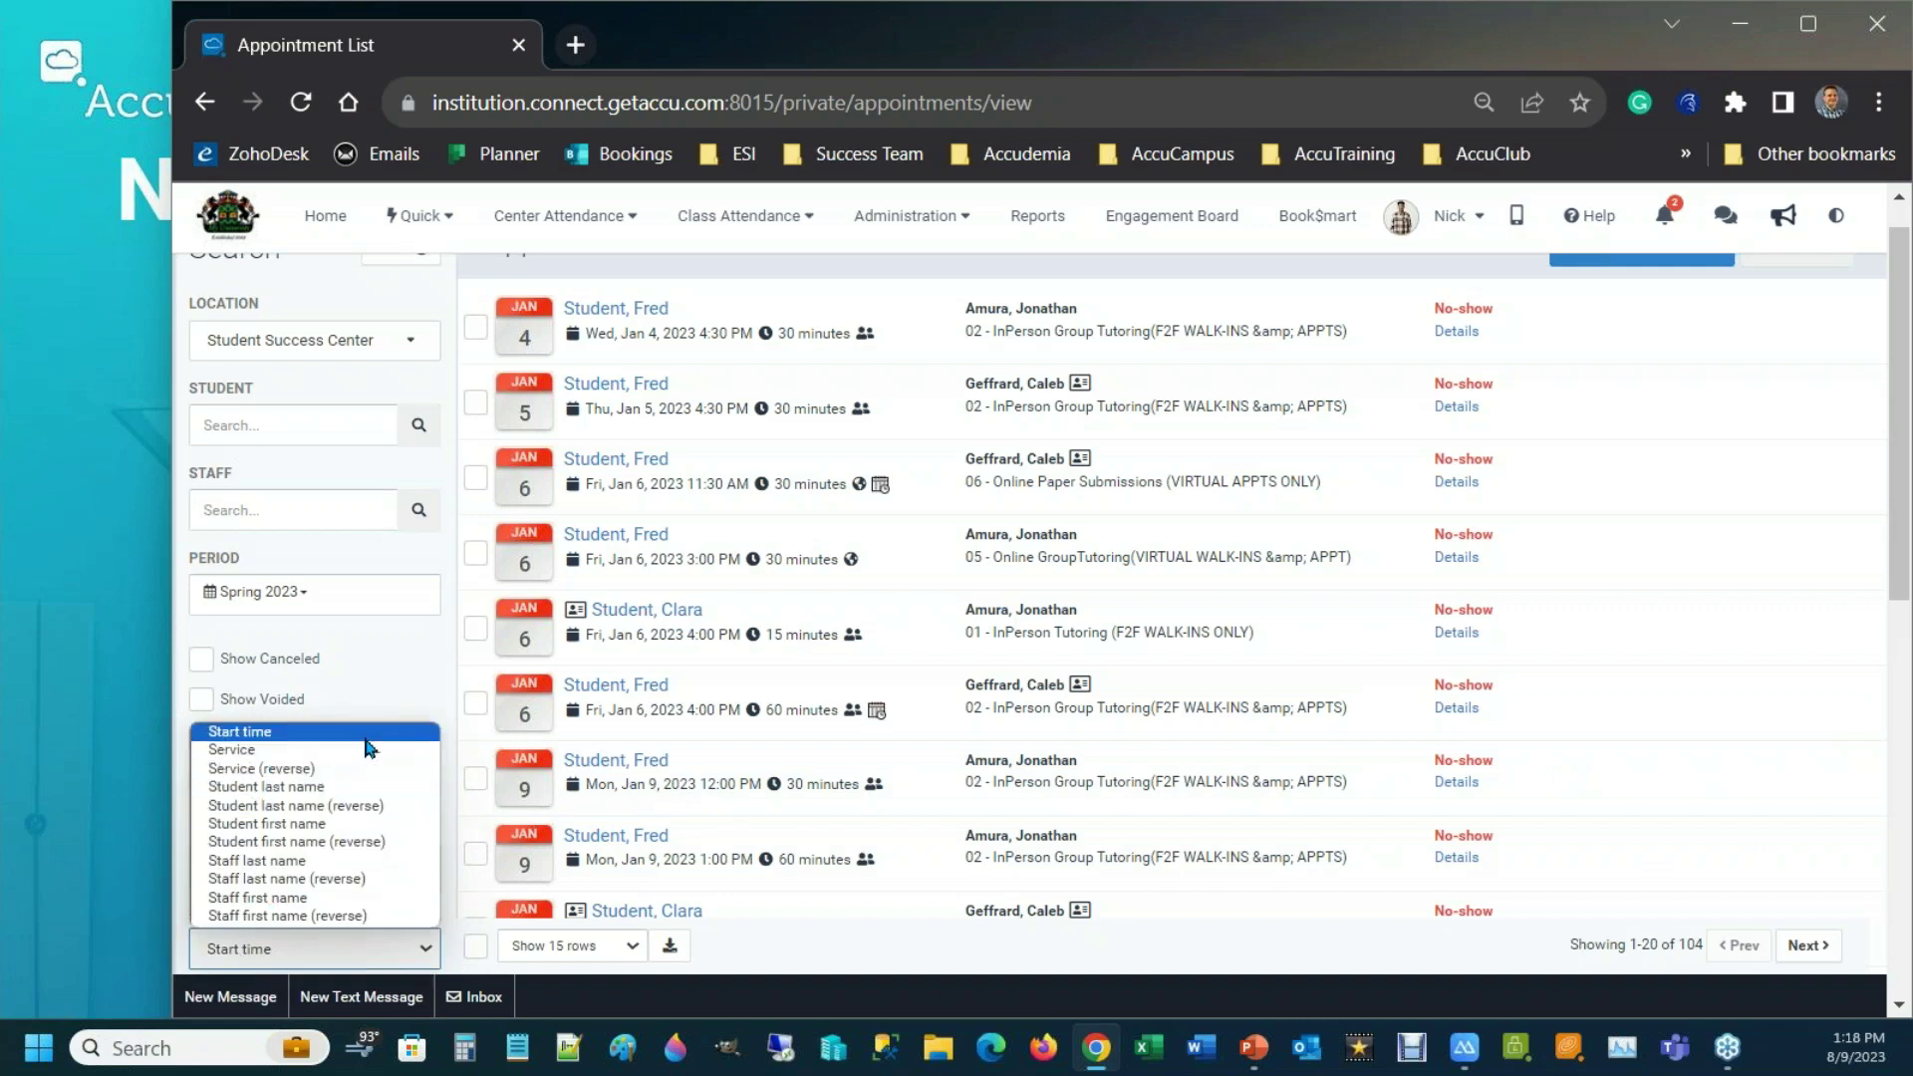
{"action": "left_click", "coordinate": [383, 695]}
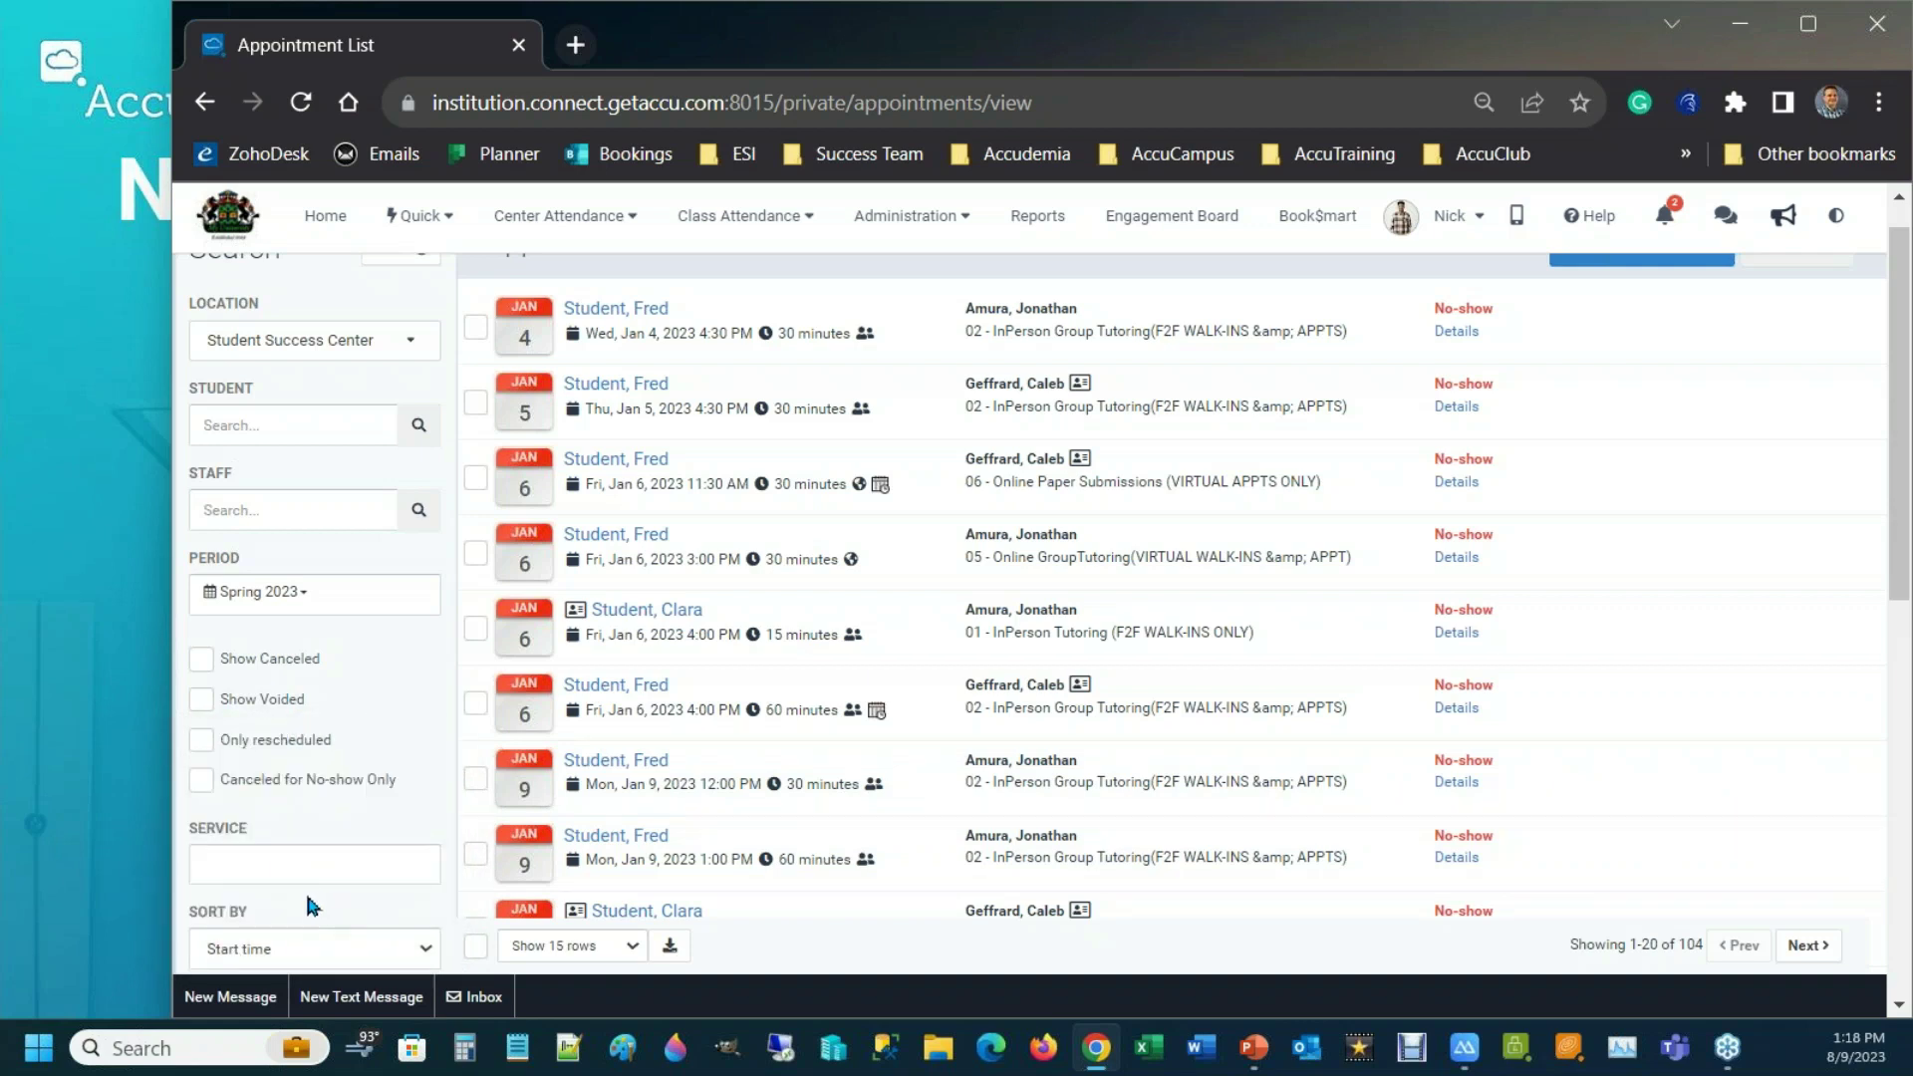
{"action": "scroll", "coordinate": [1670, 494], "scroll_direction": "up", "scroll_amount": 1}
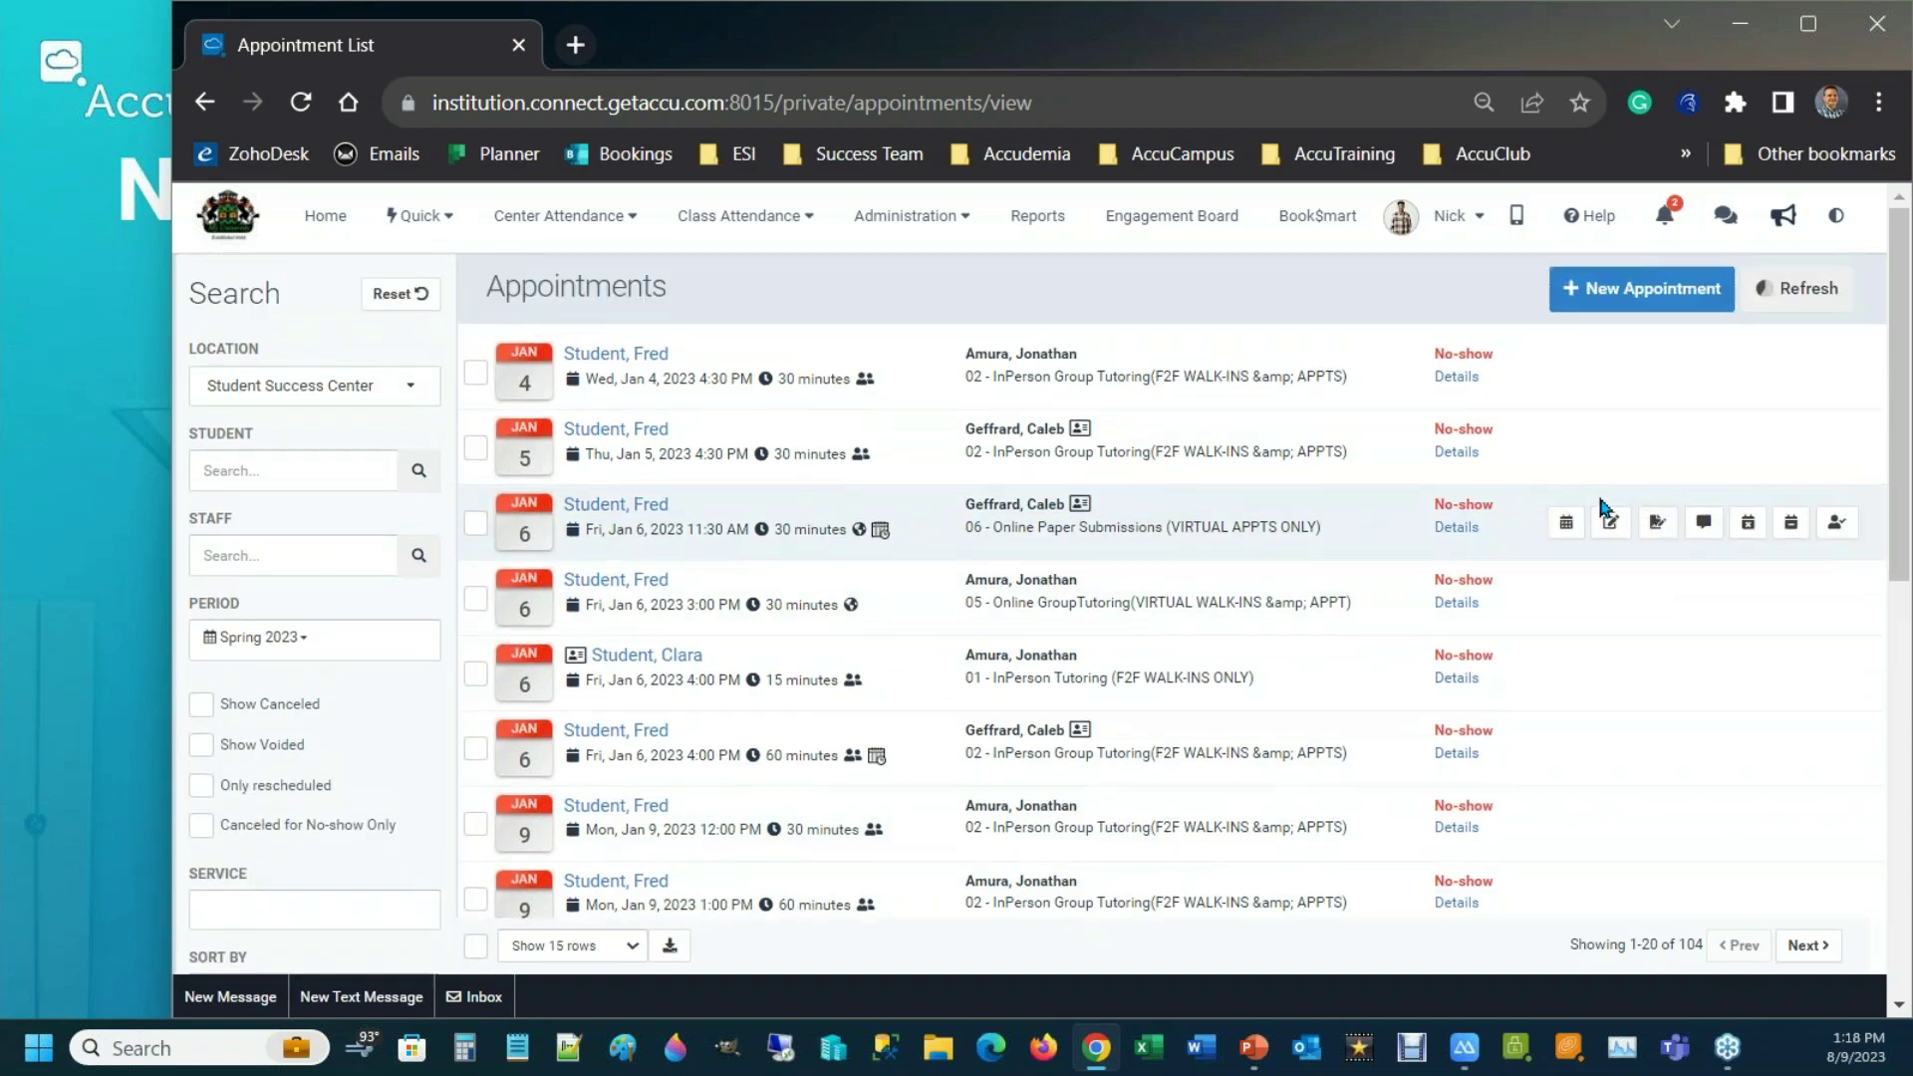
{"action": "left_click", "coordinate": [141, 529]}
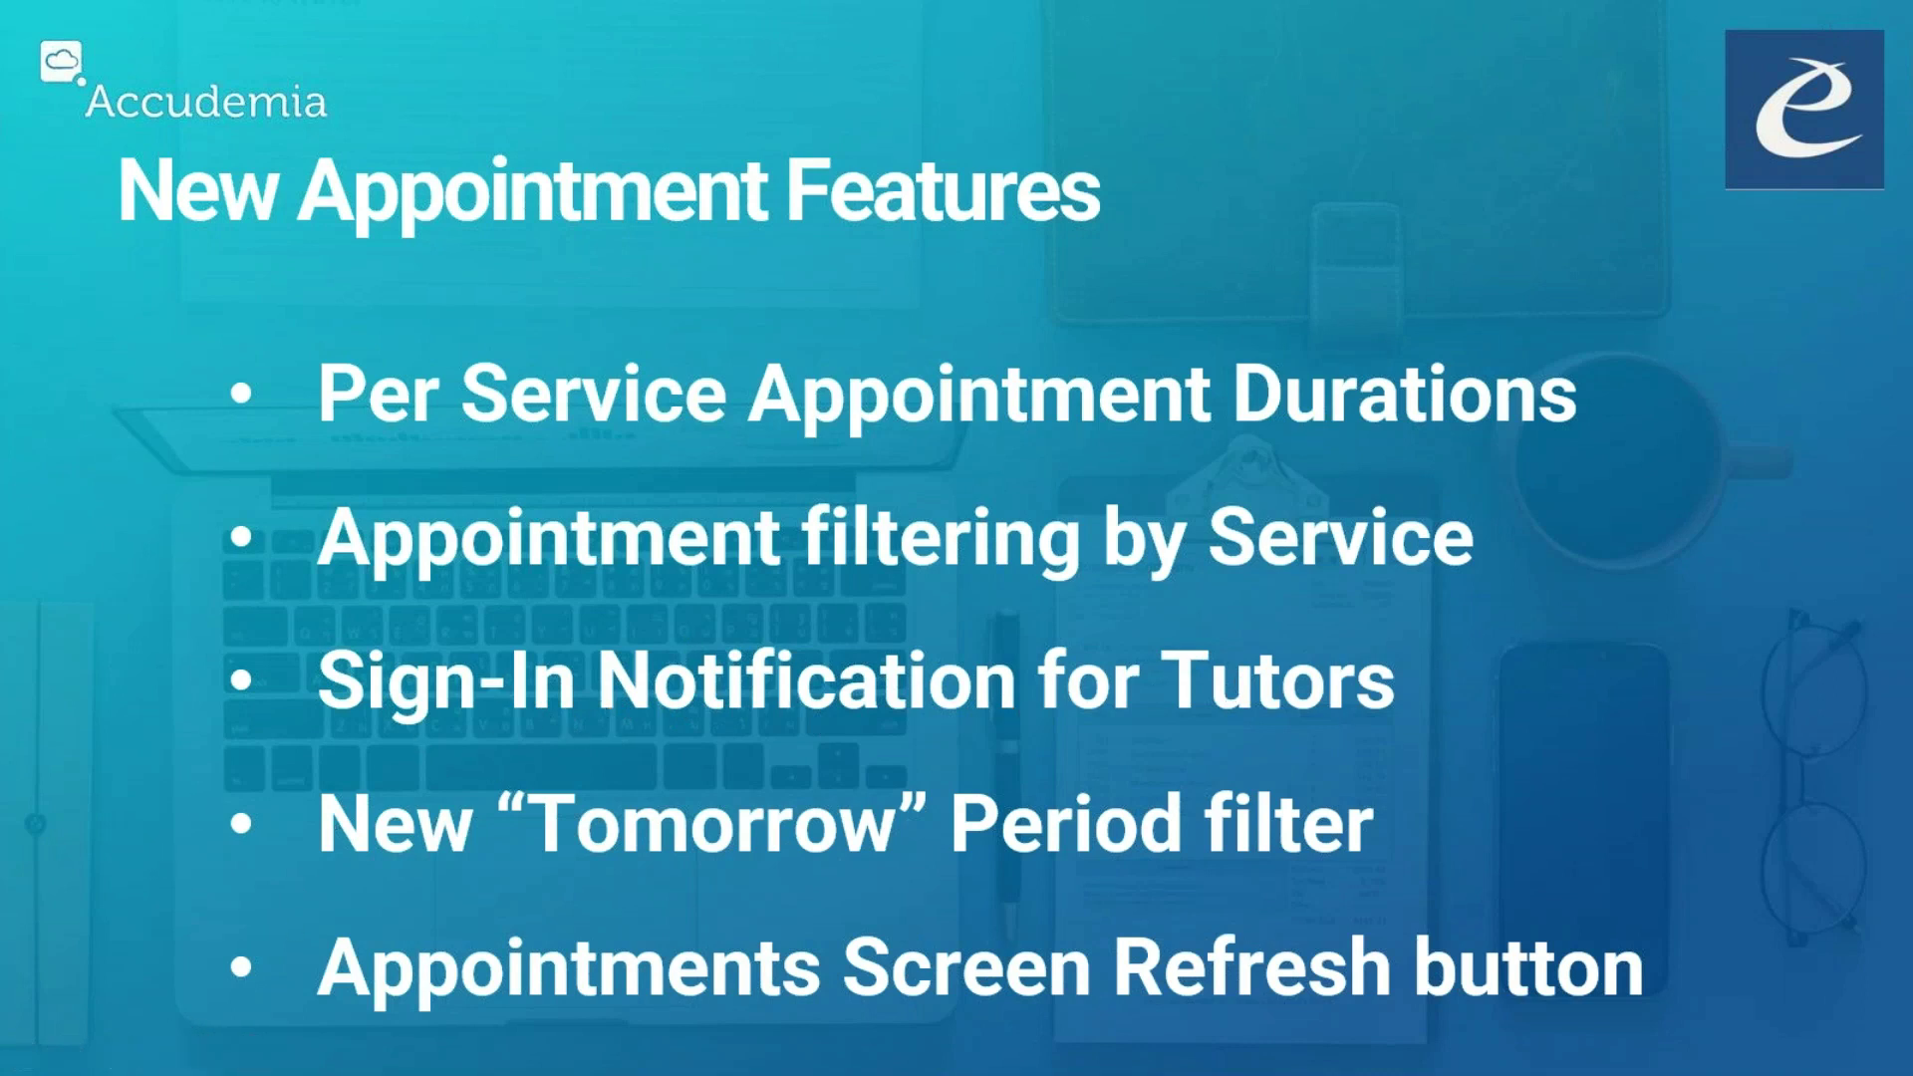
- Switch back to the browser, open the Manage Center page and examine its Signed-In and Recently Signed-Out sections
{"action": "key", "text": "alt+Tab"}
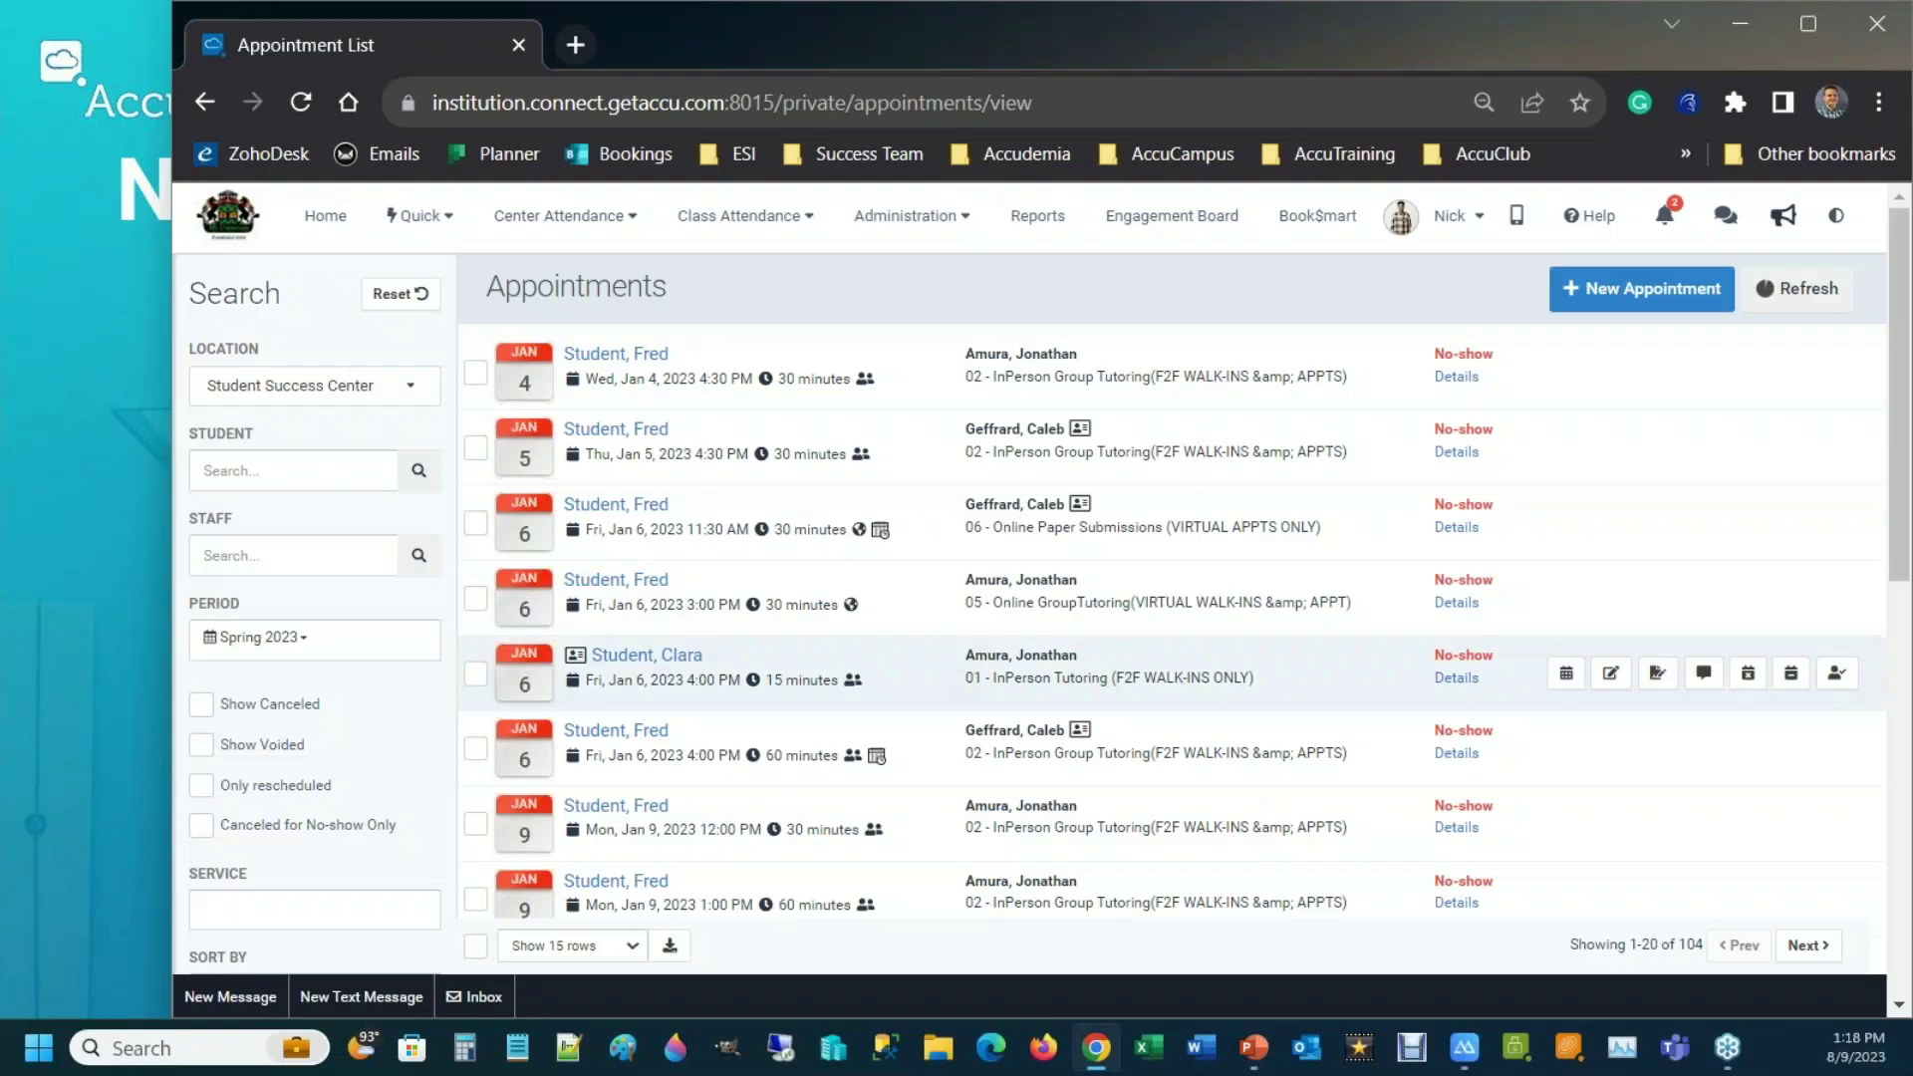
{"action": "left_click", "coordinate": [576, 228]}
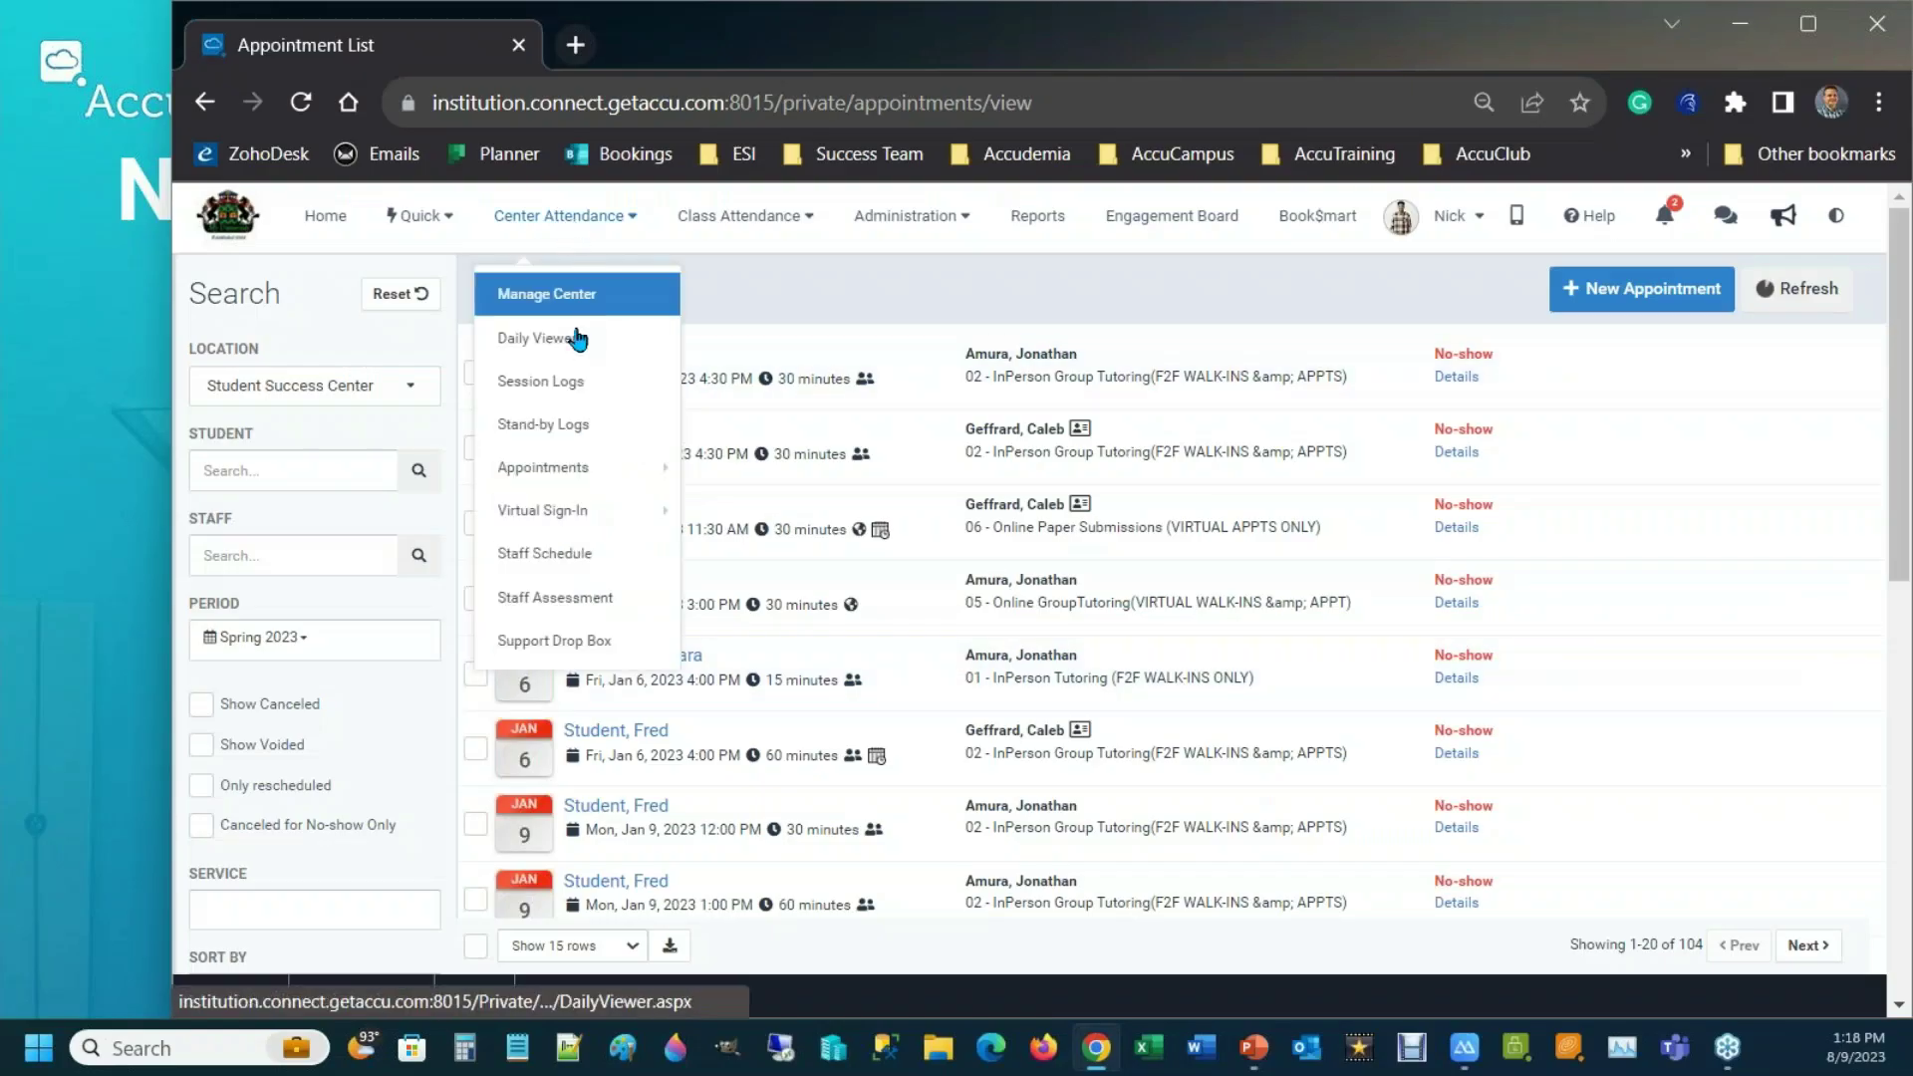
{"action": "left_click", "coordinate": [549, 293]}
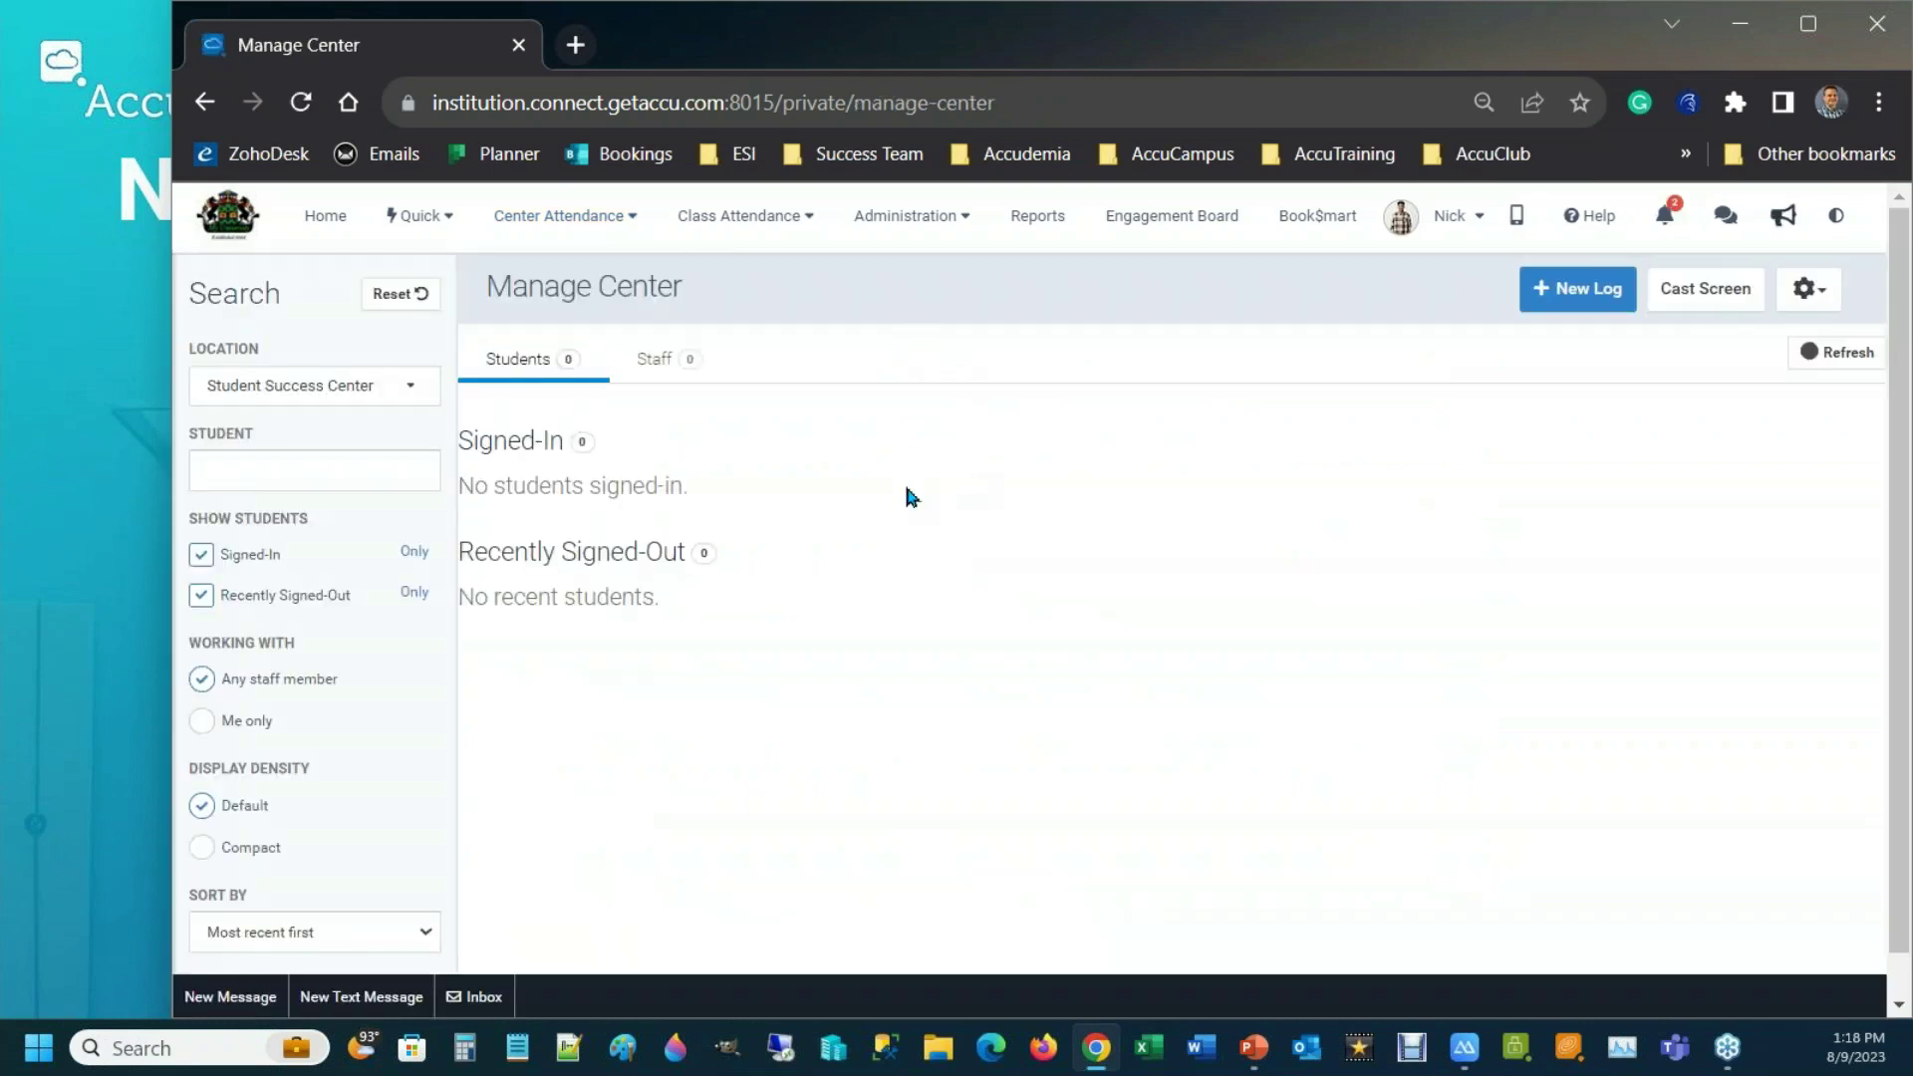
{"action": "left_click_drag", "start_coordinate": [486, 286], "coordinate": [688, 287]}
{"action": "left_click", "coordinate": [682, 283]}
{"action": "triple_click", "coordinate": [681, 295]}
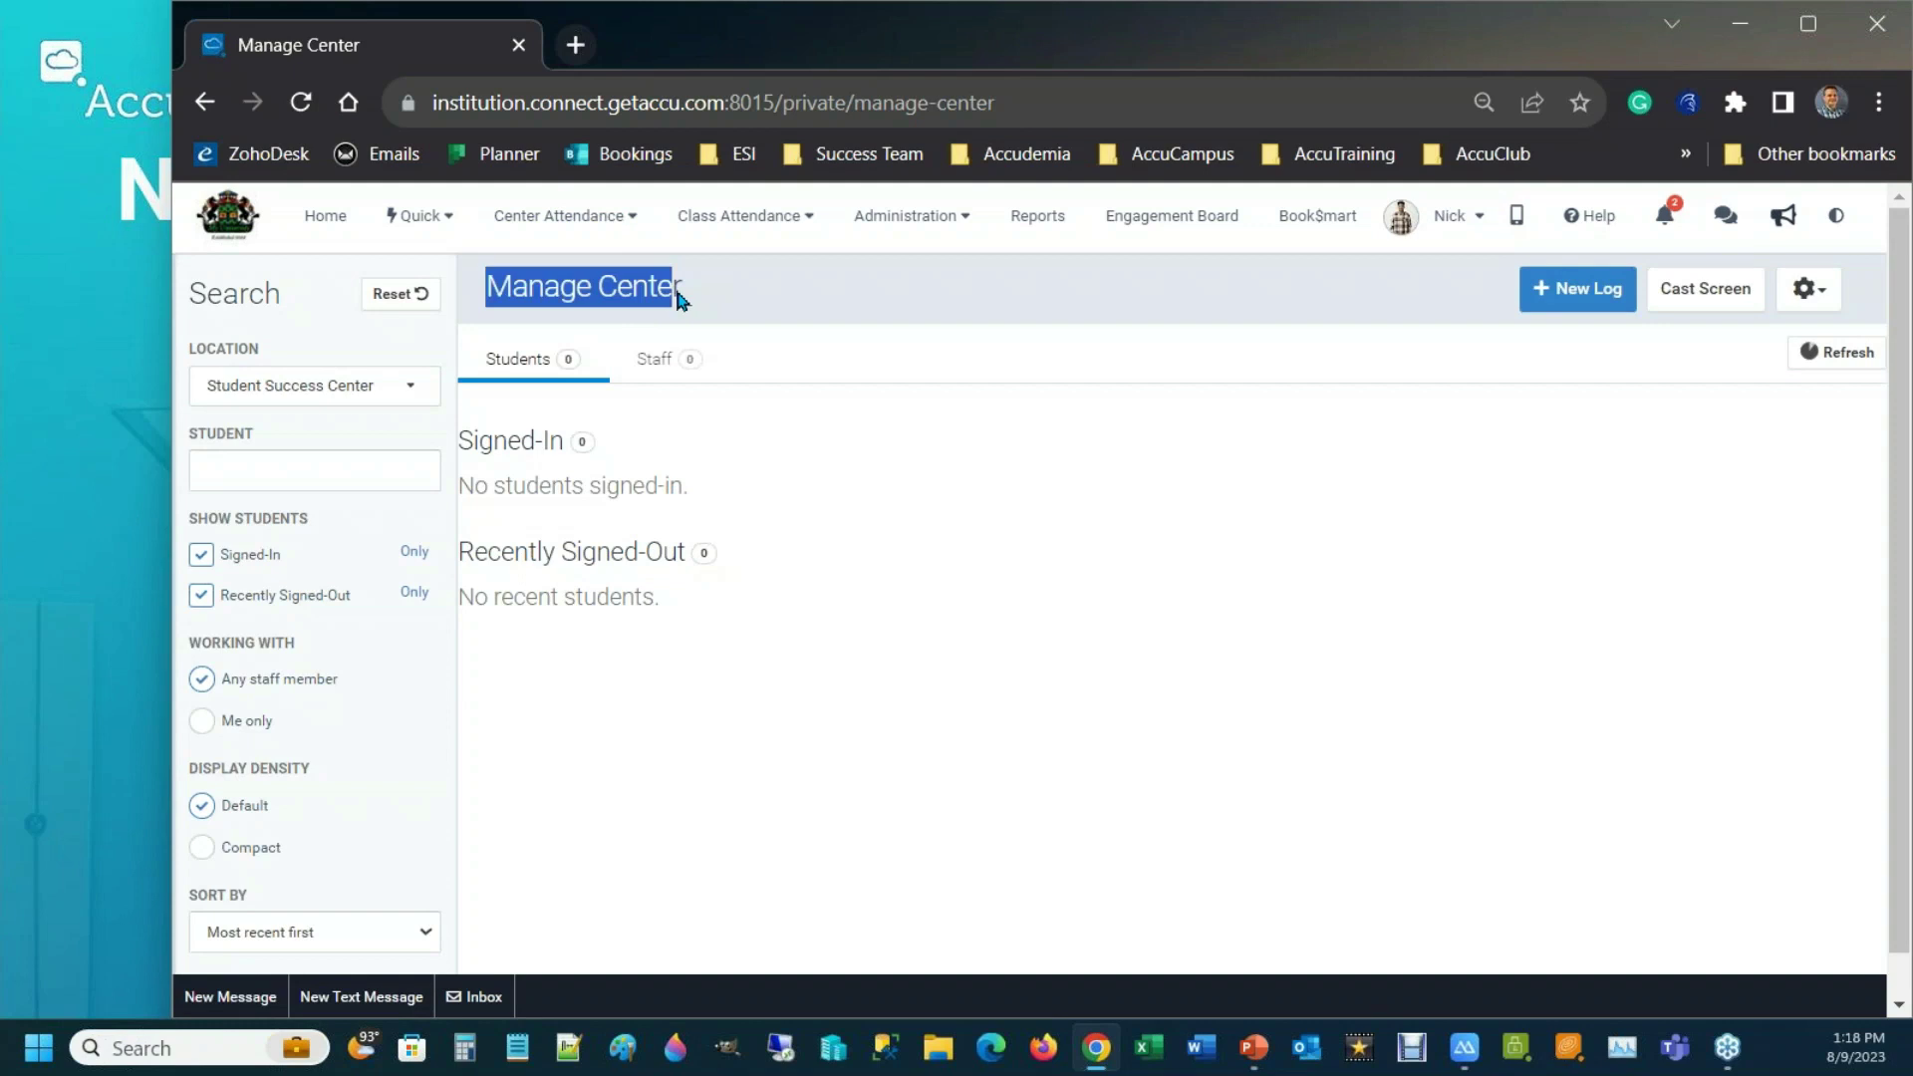
{"action": "left_click", "coordinate": [683, 555]}
{"action": "left_click_drag", "start_coordinate": [473, 444], "coordinate": [550, 445]}
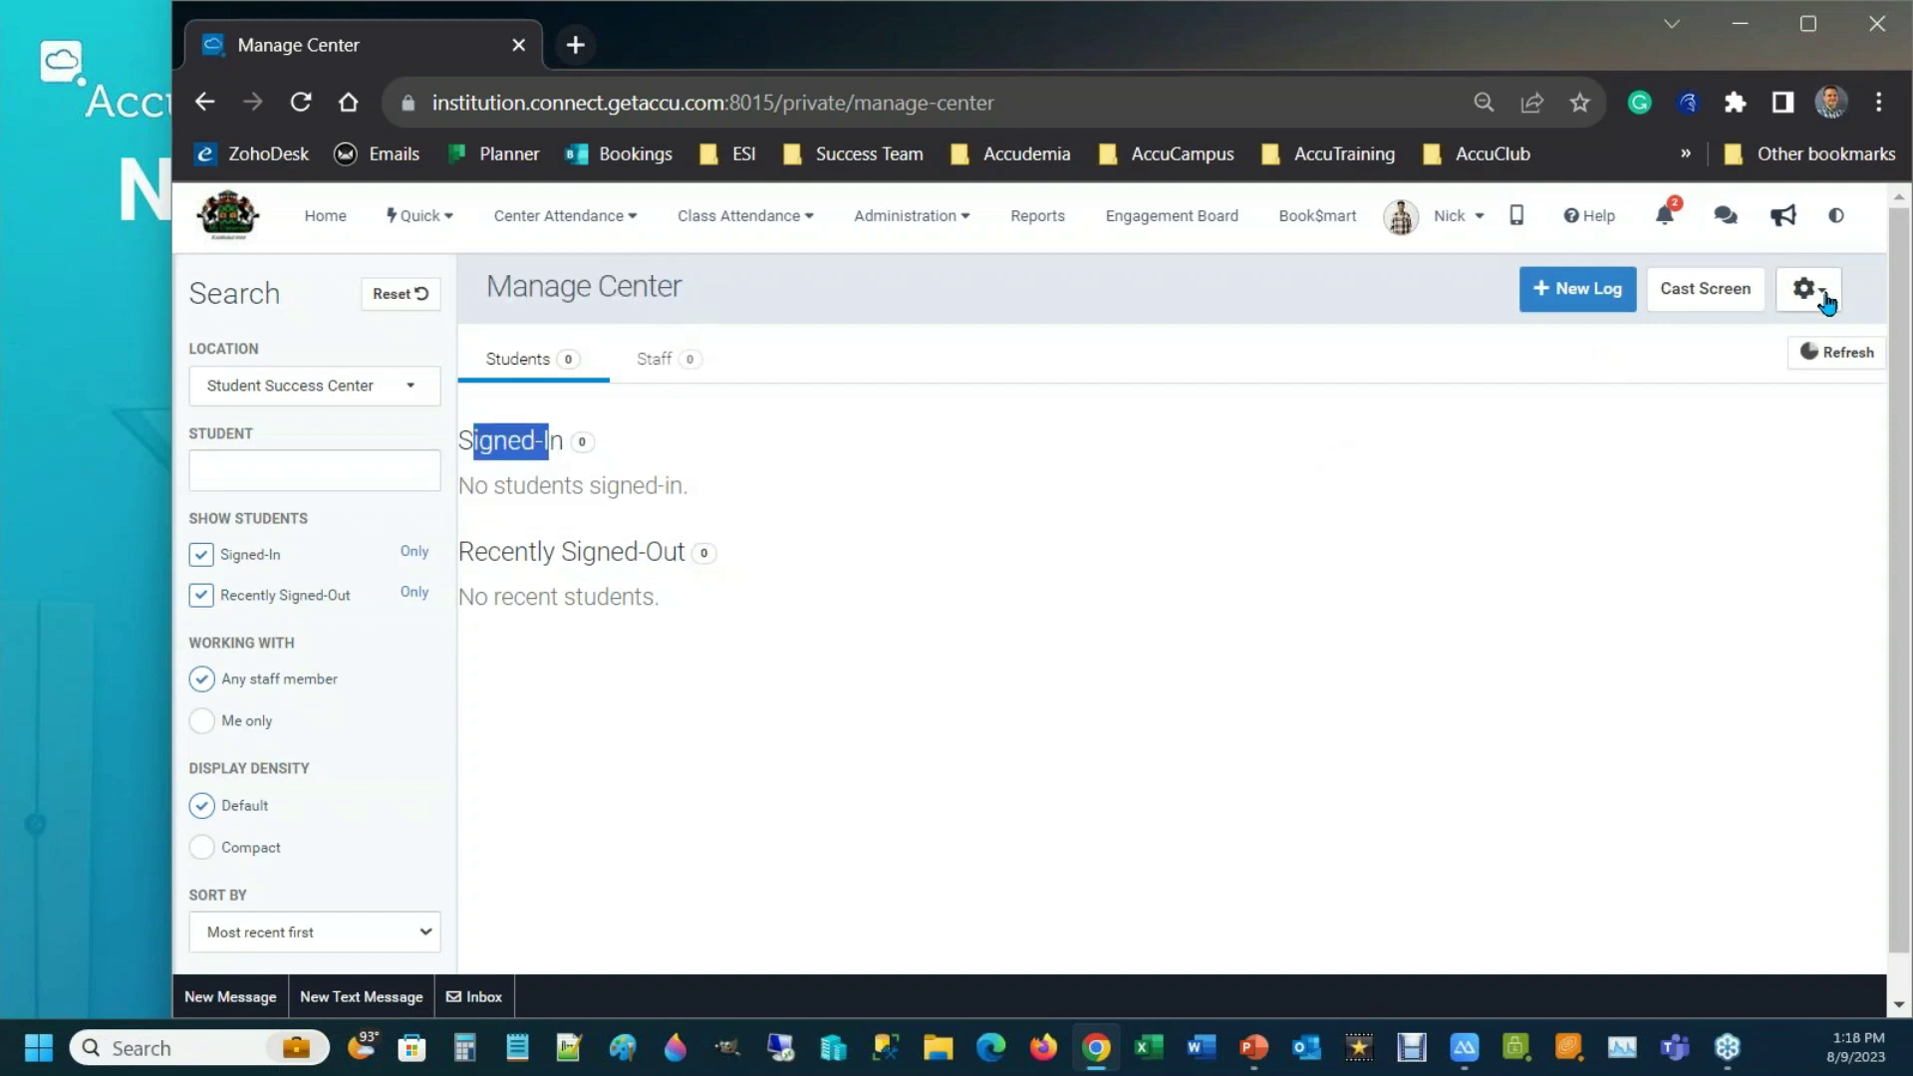
- Enable the waiting line for the Student Success Center in Manage Center and look over the Waiting and Signed-In sections
{"action": "left_click", "coordinate": [1823, 297]}
{"action": "left_click", "coordinate": [1761, 360]}
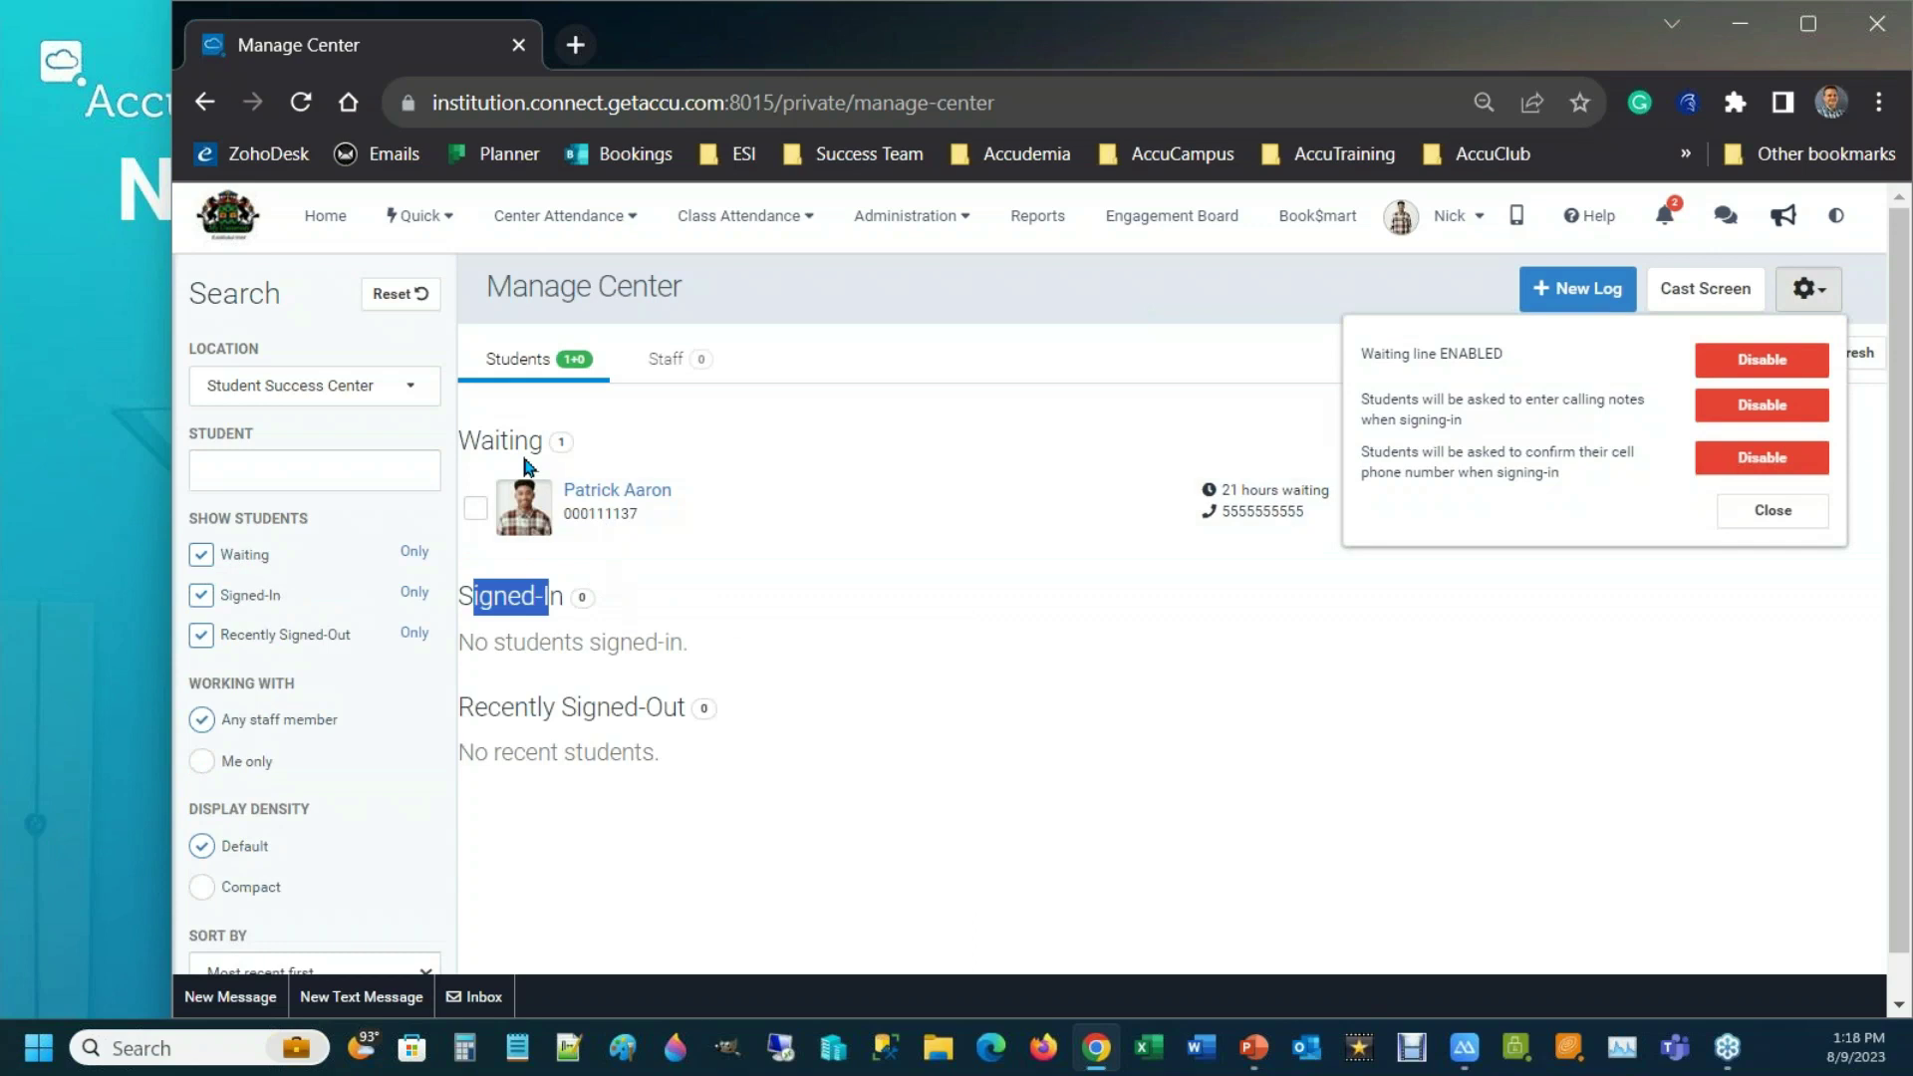
{"action": "left_click", "coordinate": [510, 443]}
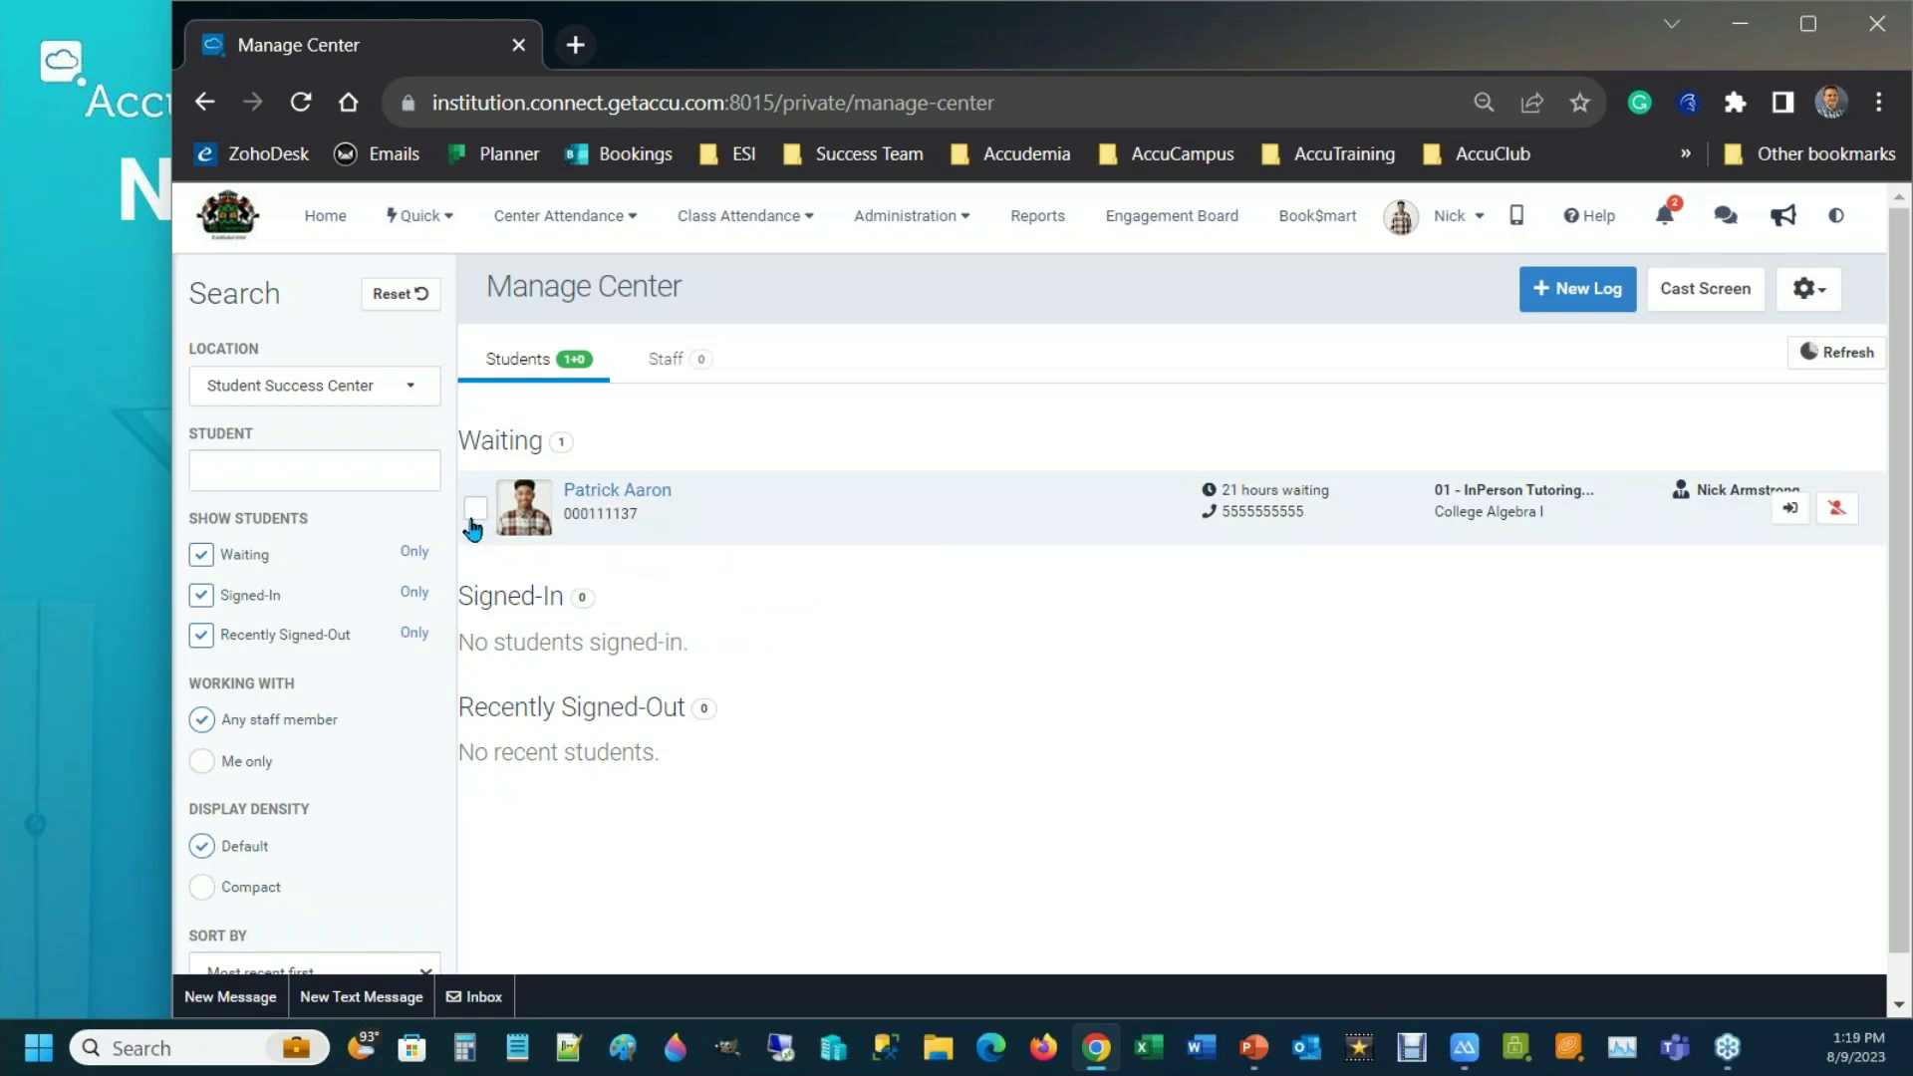
{"action": "left_click_drag", "start_coordinate": [473, 603], "coordinate": [519, 605]}
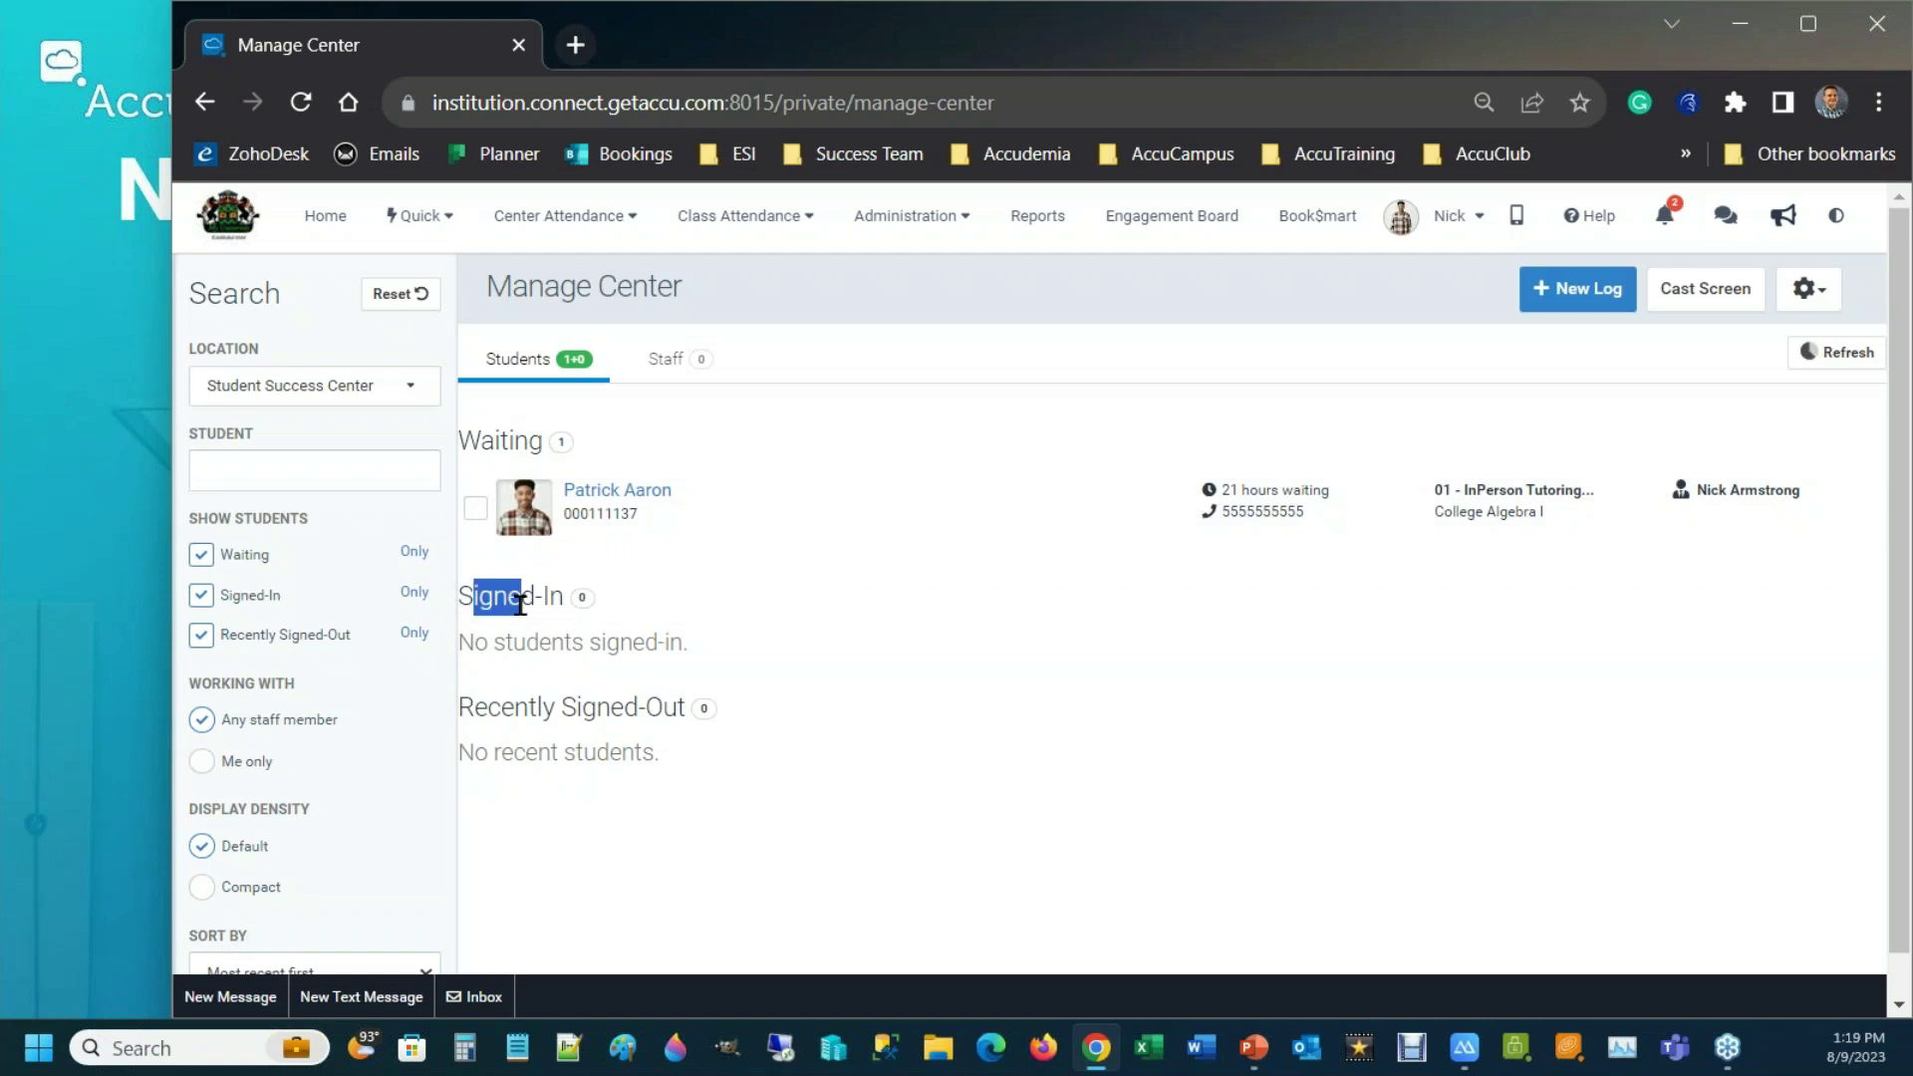
{"action": "left_click", "coordinate": [519, 605]}
- Open the Walk-Ins settings from the Control Panel for the Student Success Center location
{"action": "left_click", "coordinate": [887, 223]}
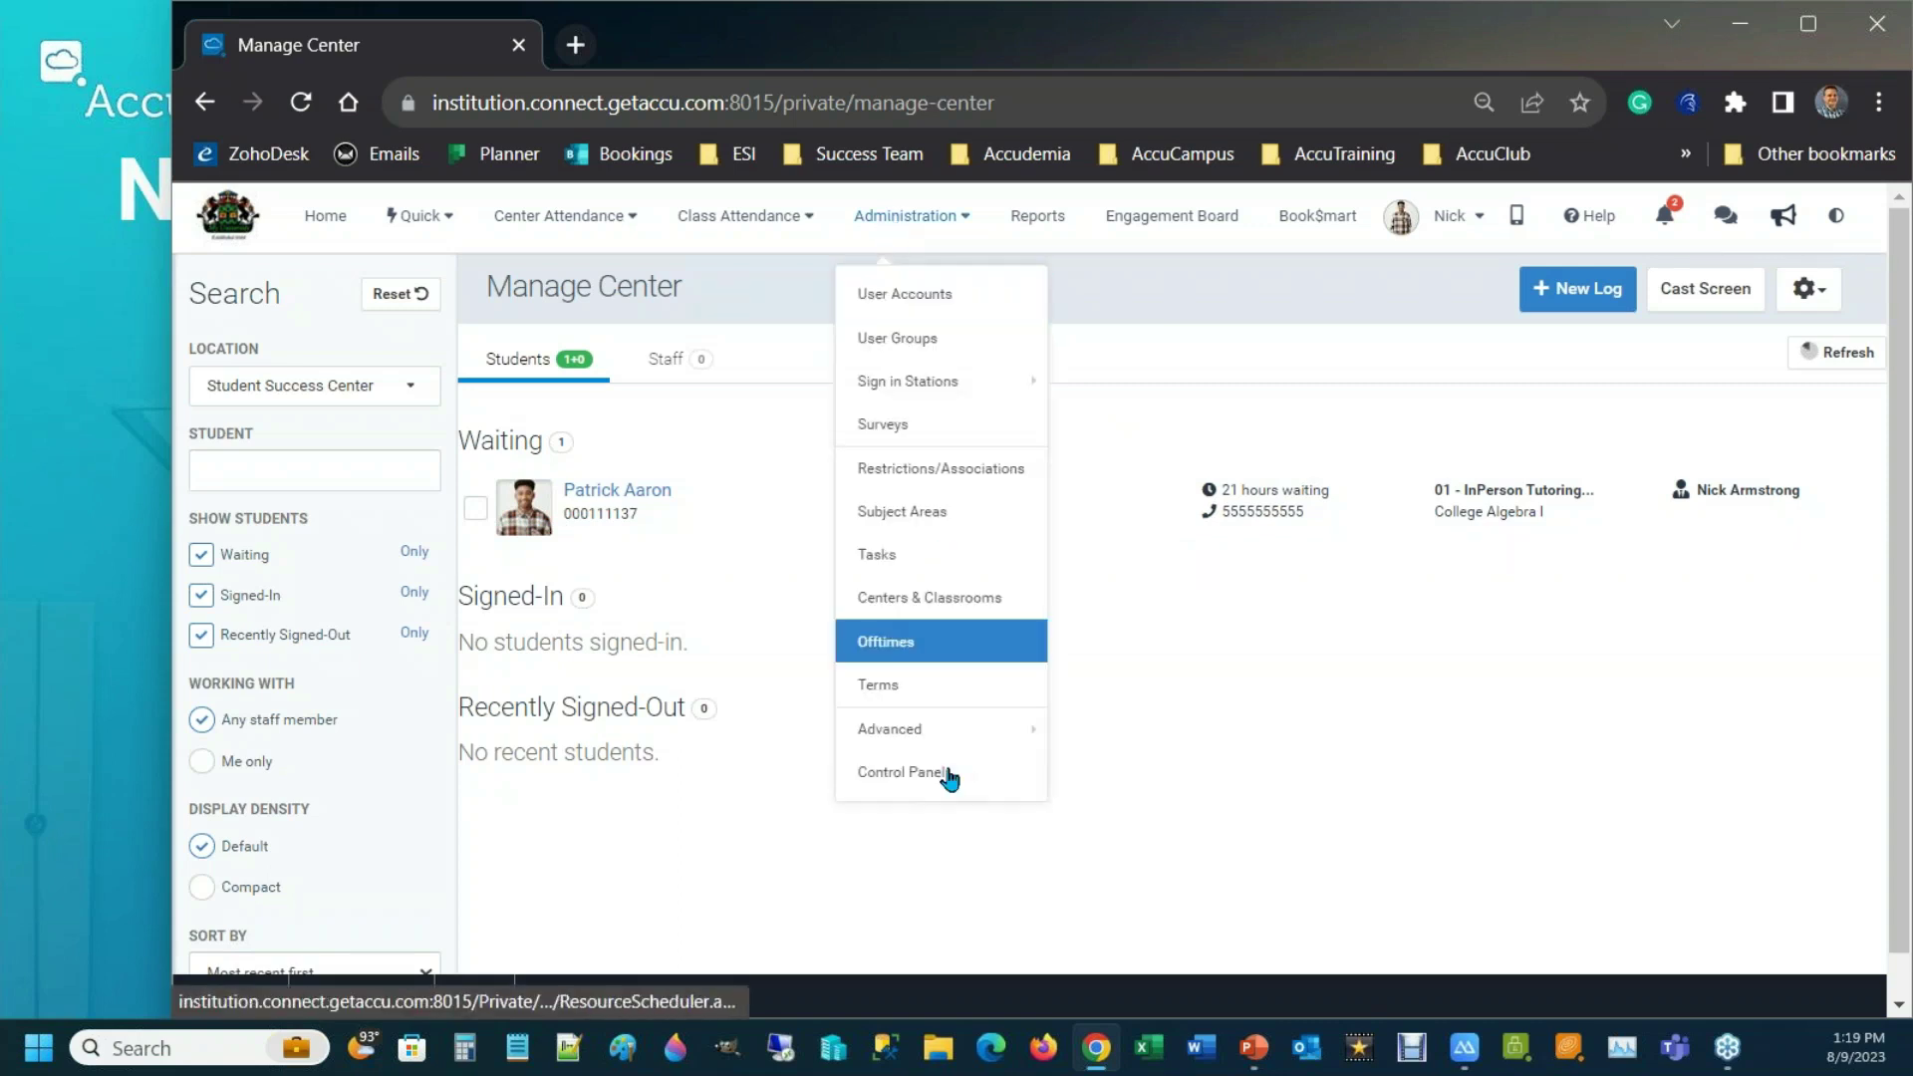
{"action": "left_click", "coordinate": [912, 775]}
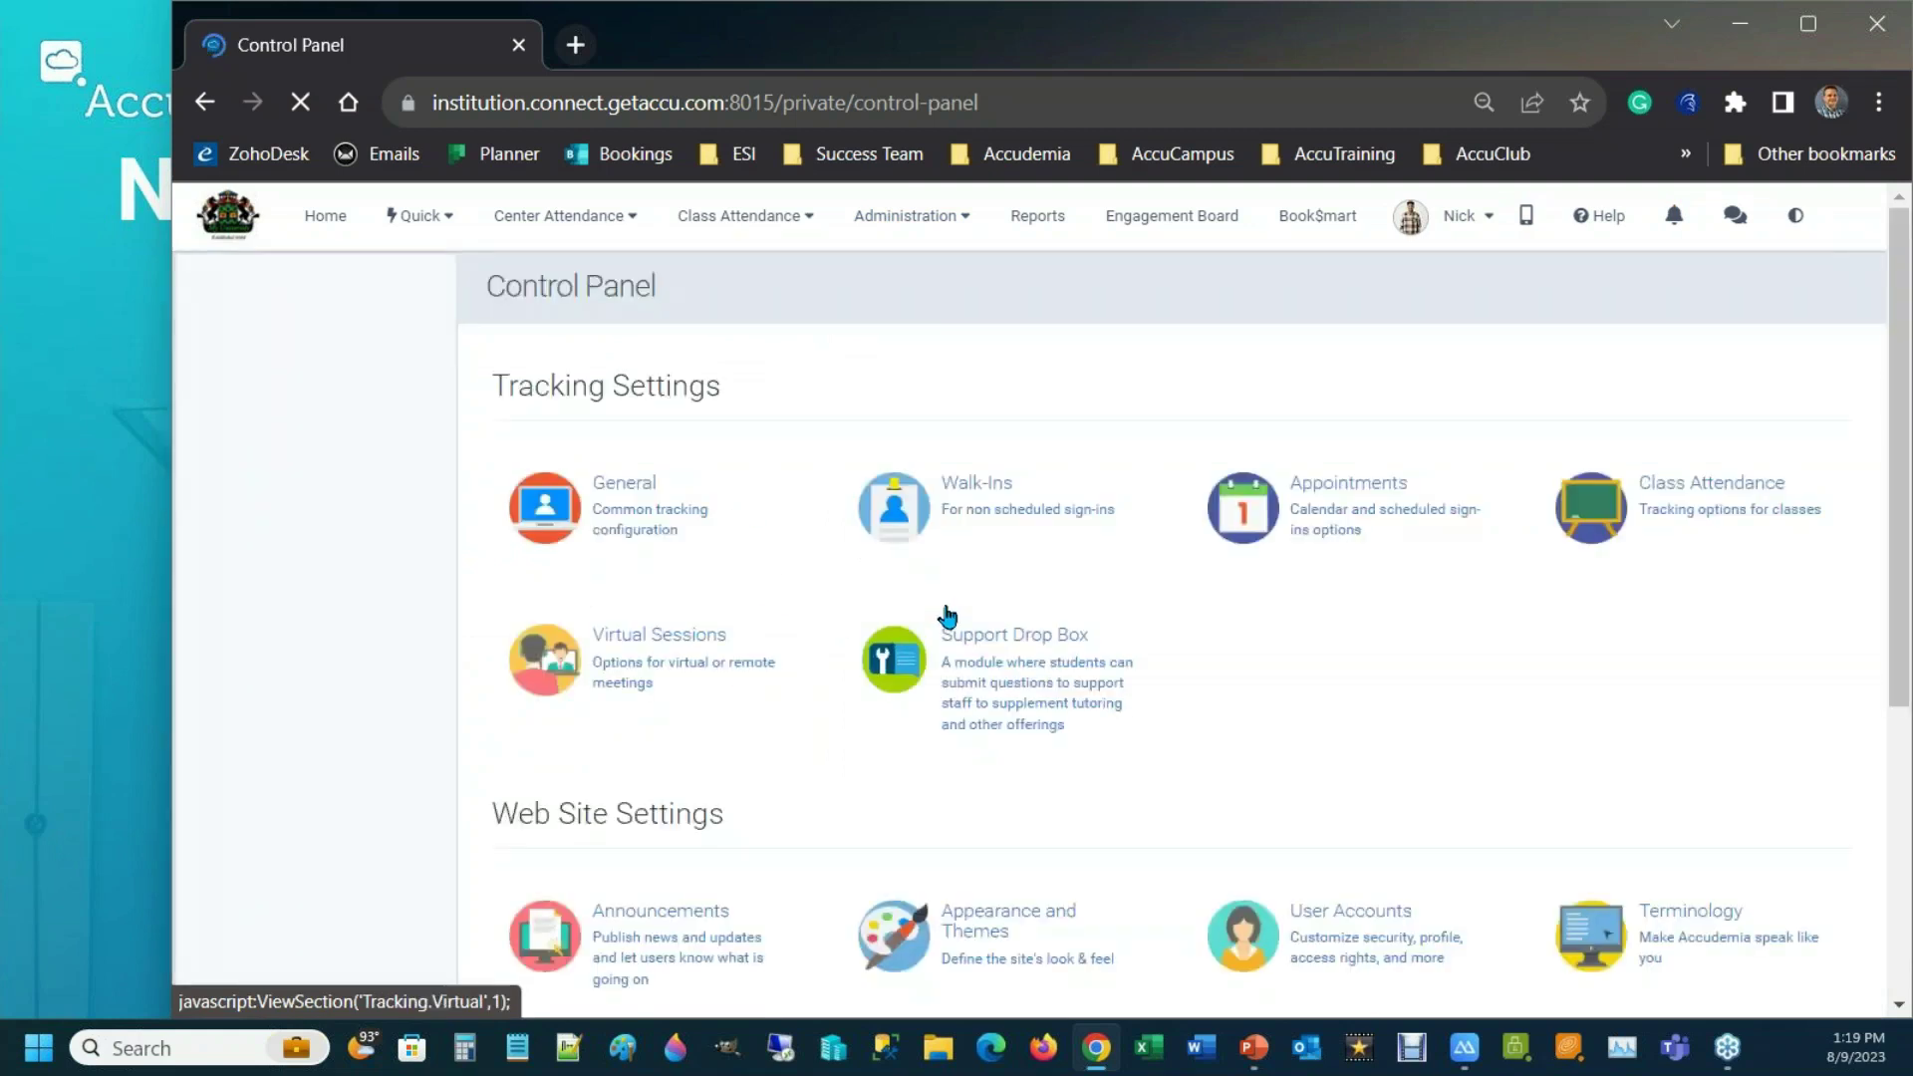
{"action": "left_click", "coordinate": [990, 517]}
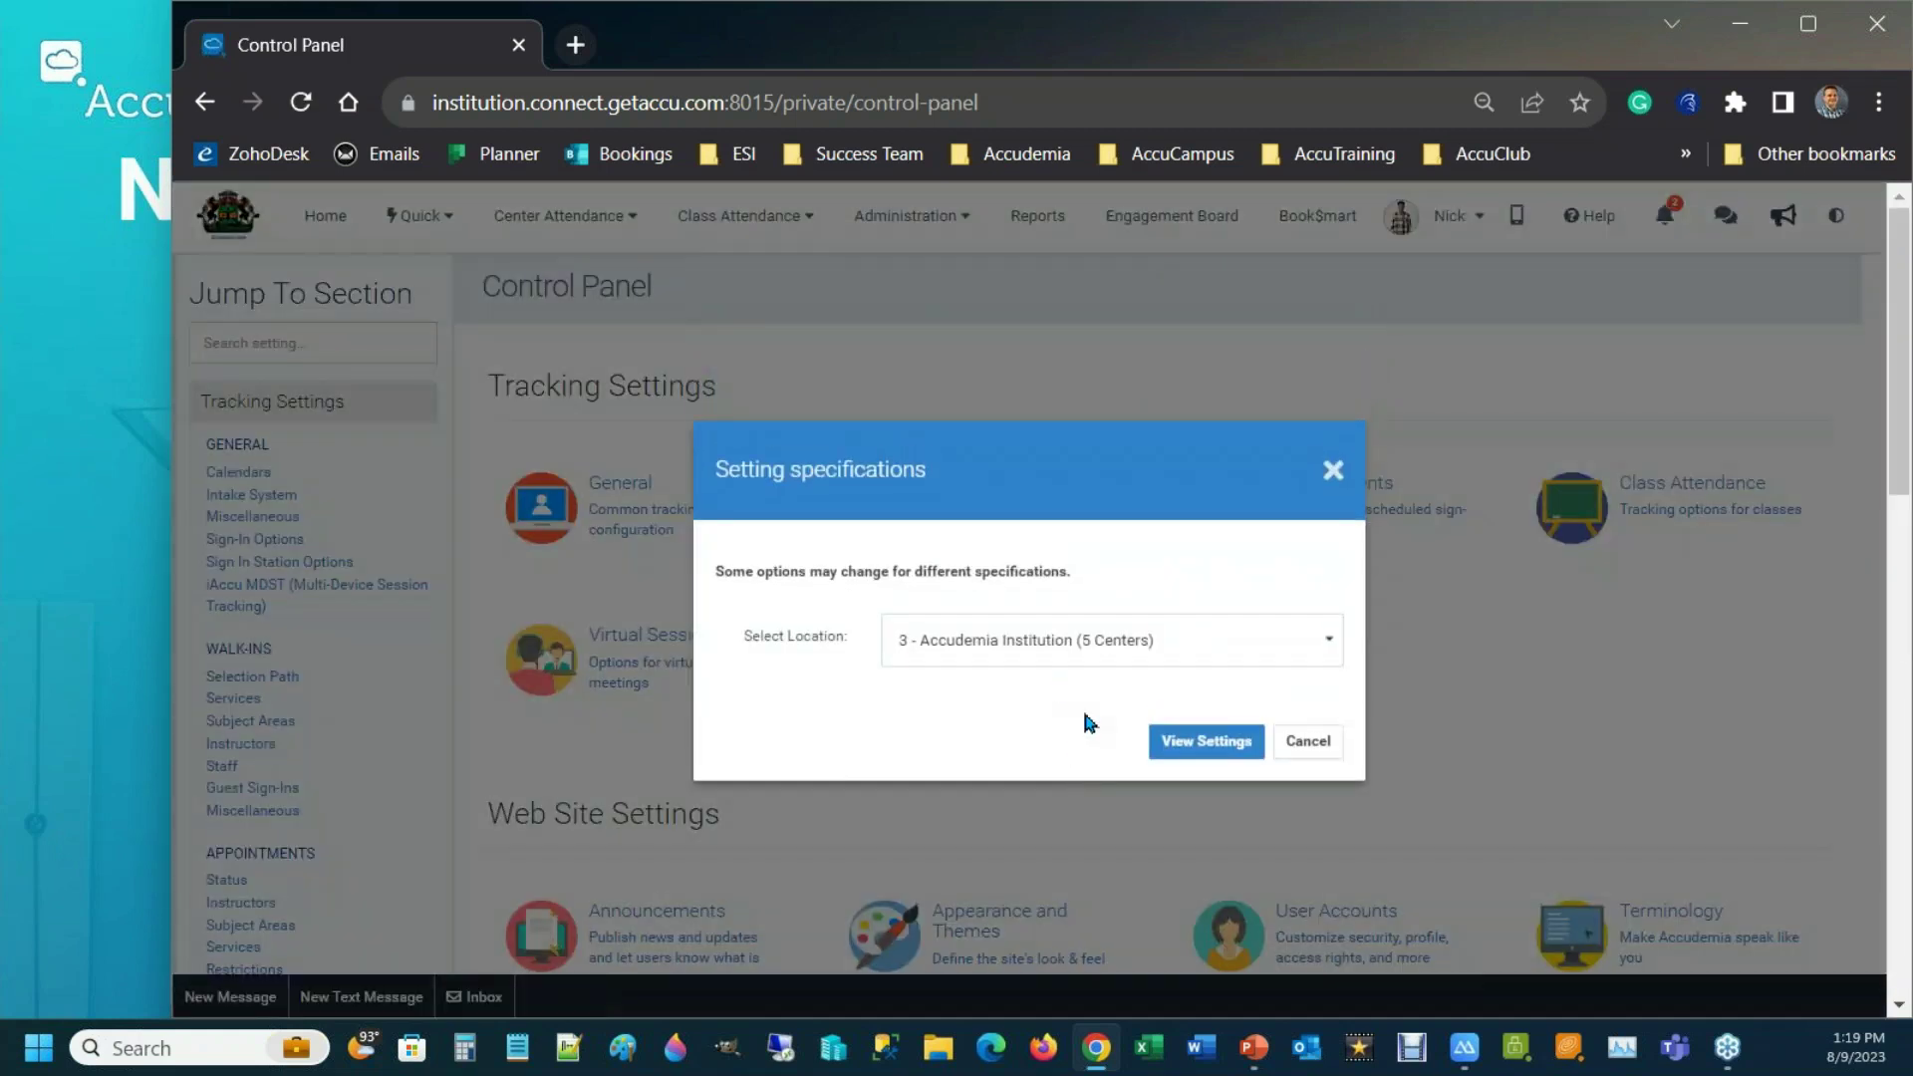
{"action": "left_click", "coordinate": [1078, 652]}
{"action": "scroll", "coordinate": [1035, 863], "scroll_direction": "down", "scroll_amount": 3}
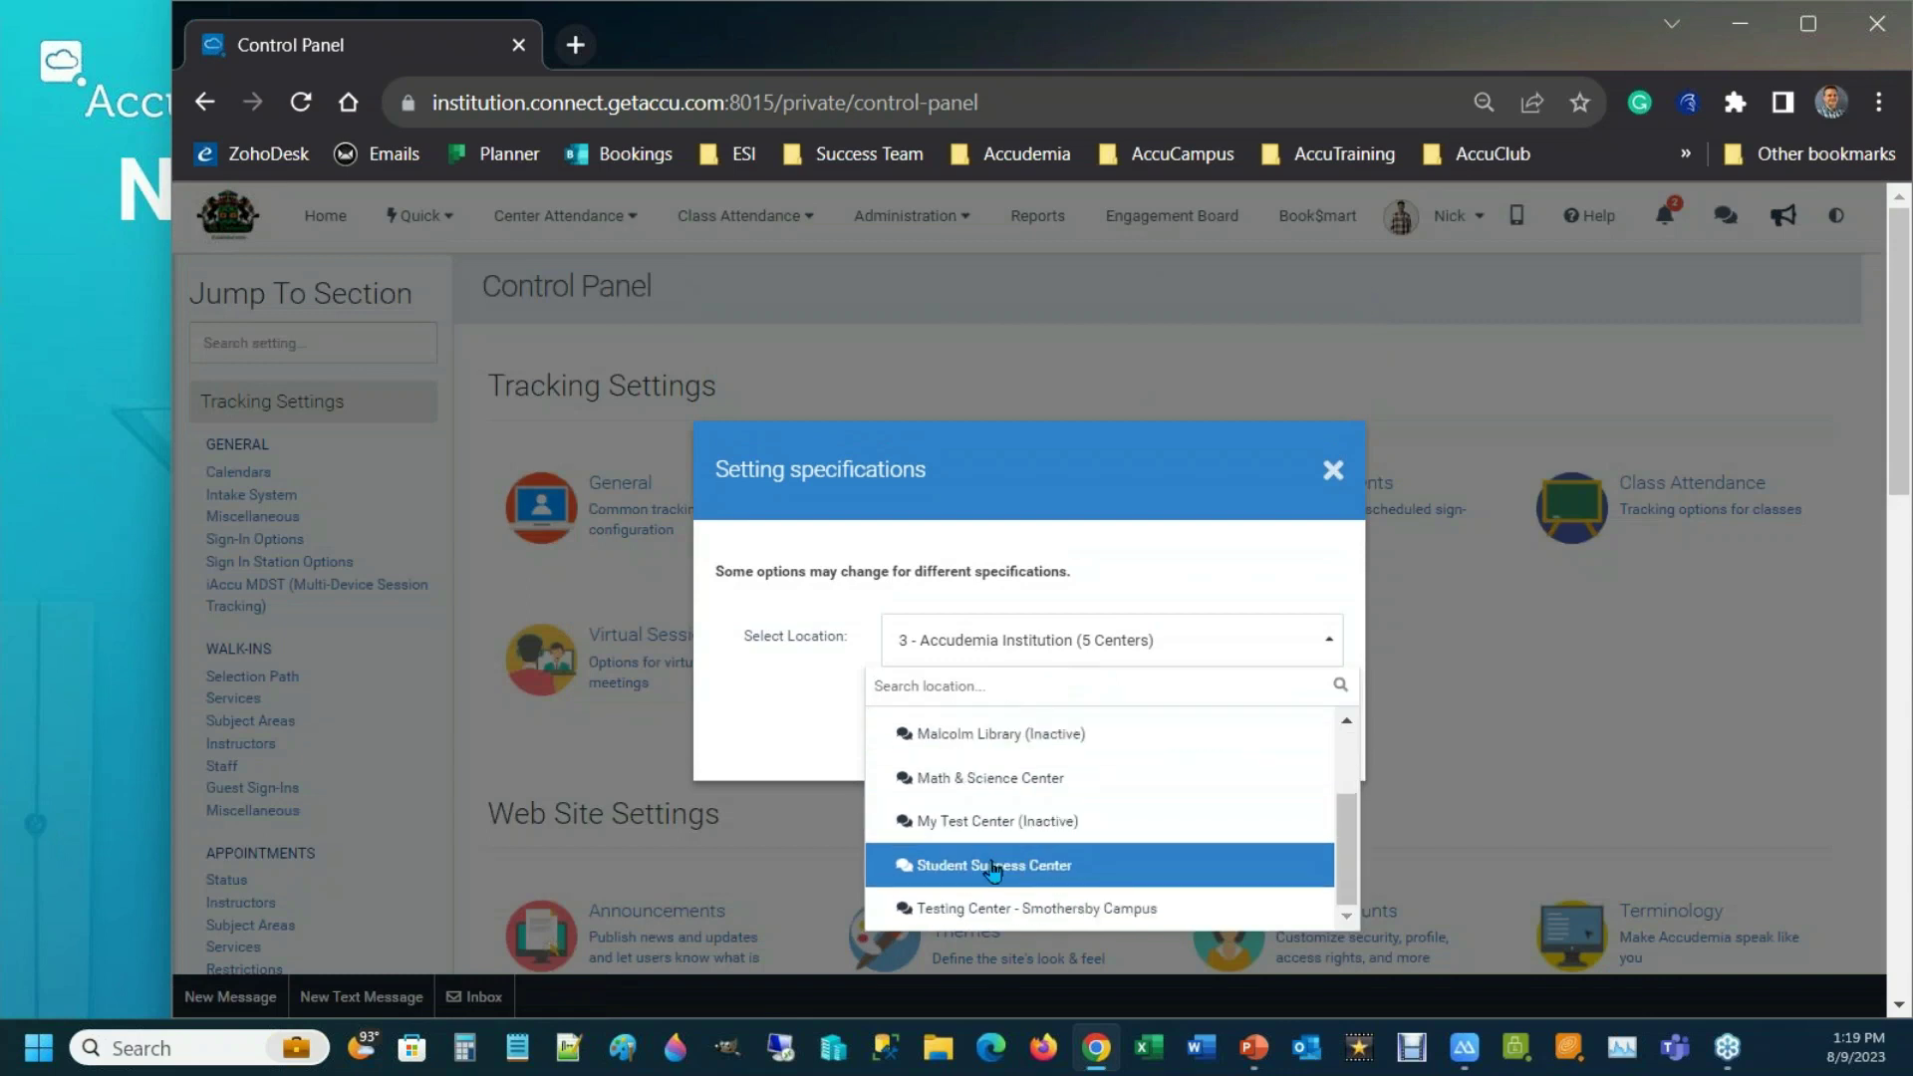
{"action": "left_click", "coordinate": [992, 859]}
{"action": "left_click", "coordinate": [1201, 745]}
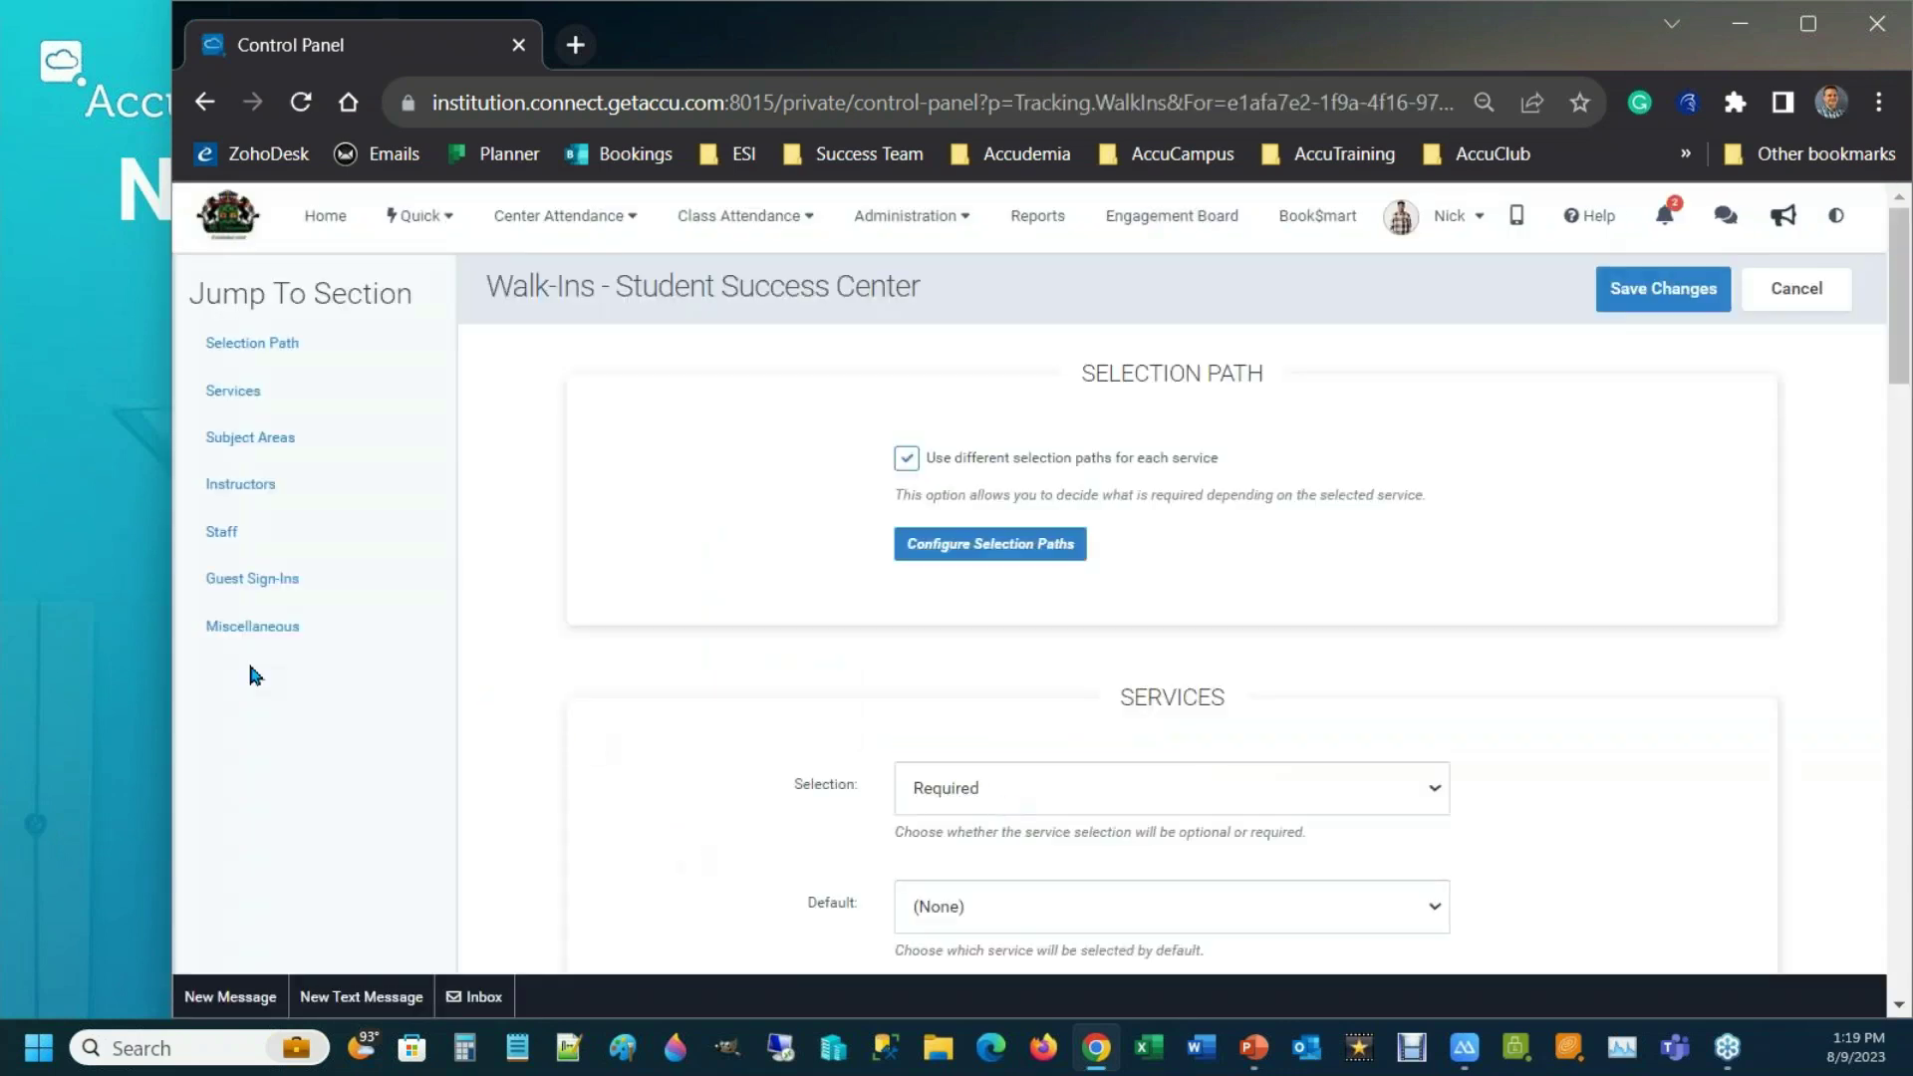
- Examine the Miscellaneous options in the Student Success Center's walk-in settings and leave them without saving
{"action": "left_click", "coordinate": [253, 627]}
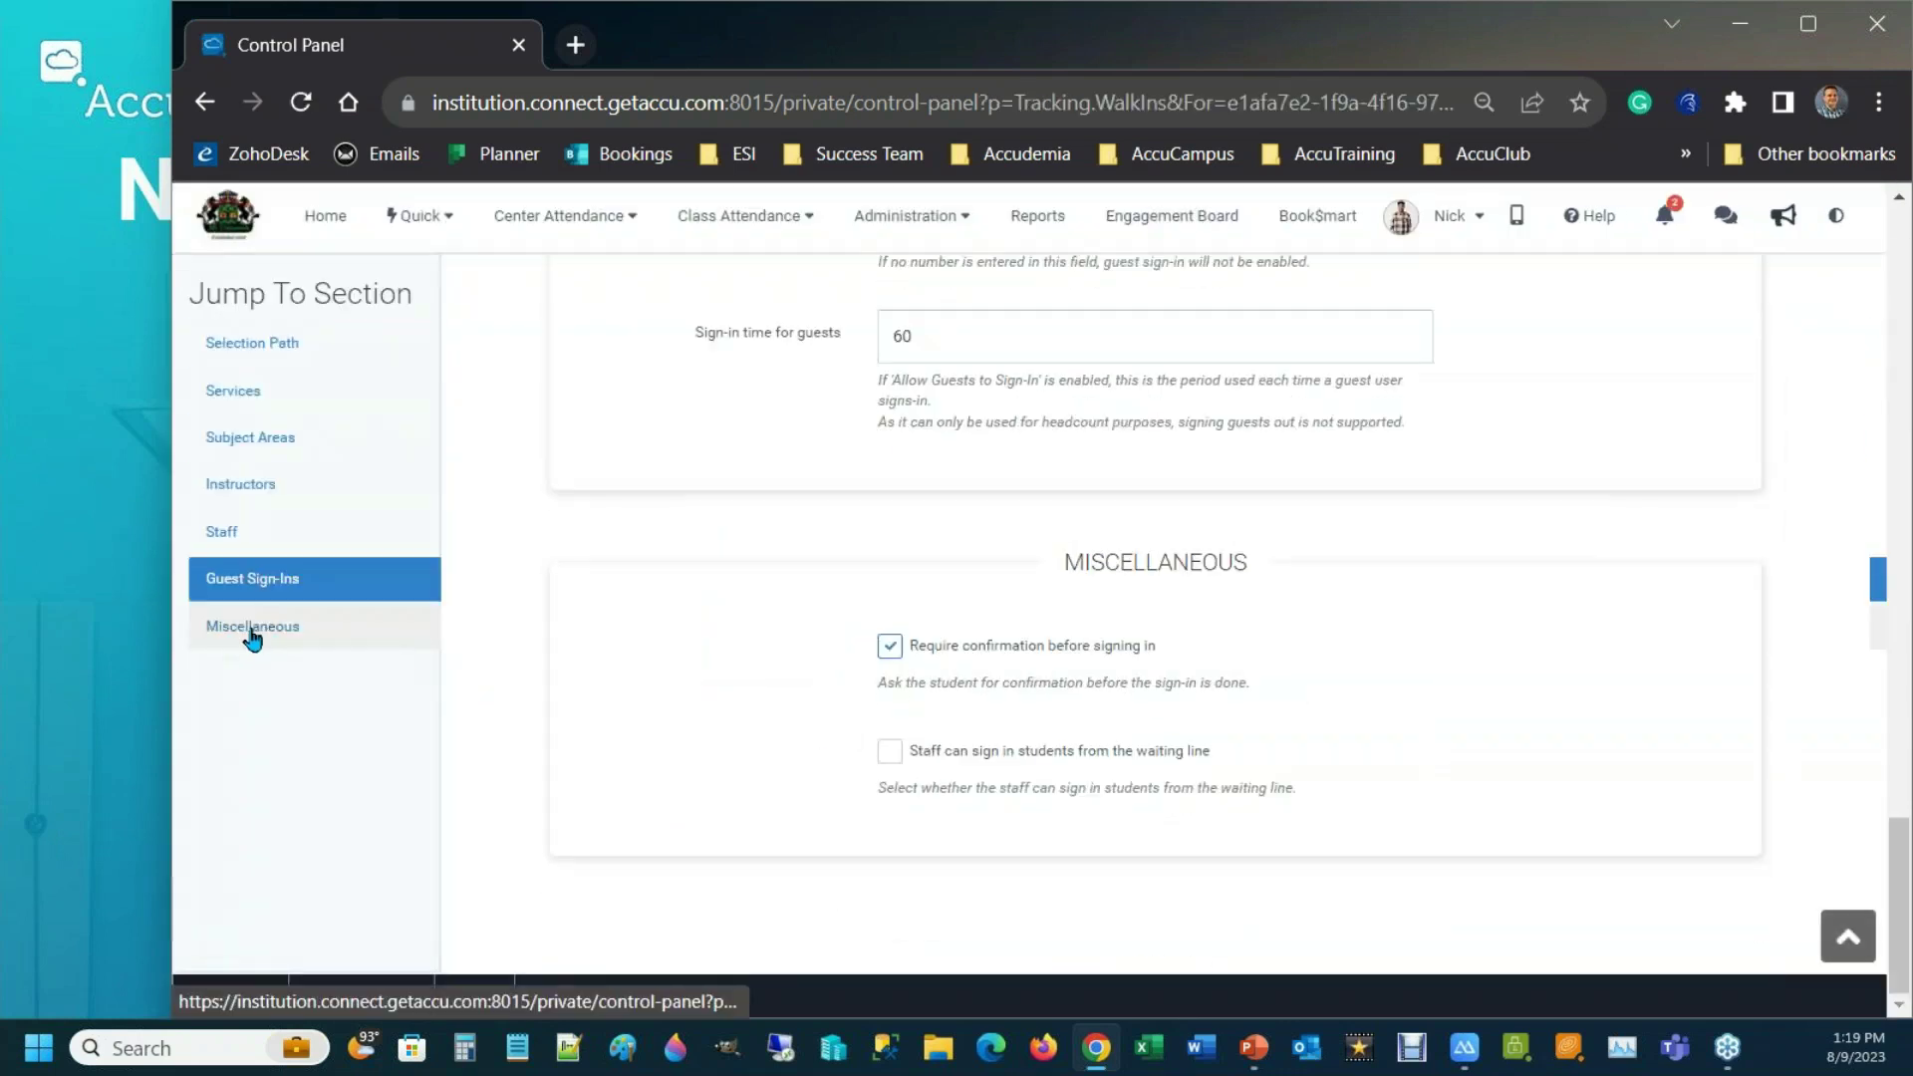
{"action": "left_click_drag", "start_coordinate": [1084, 568], "coordinate": [1248, 576]}
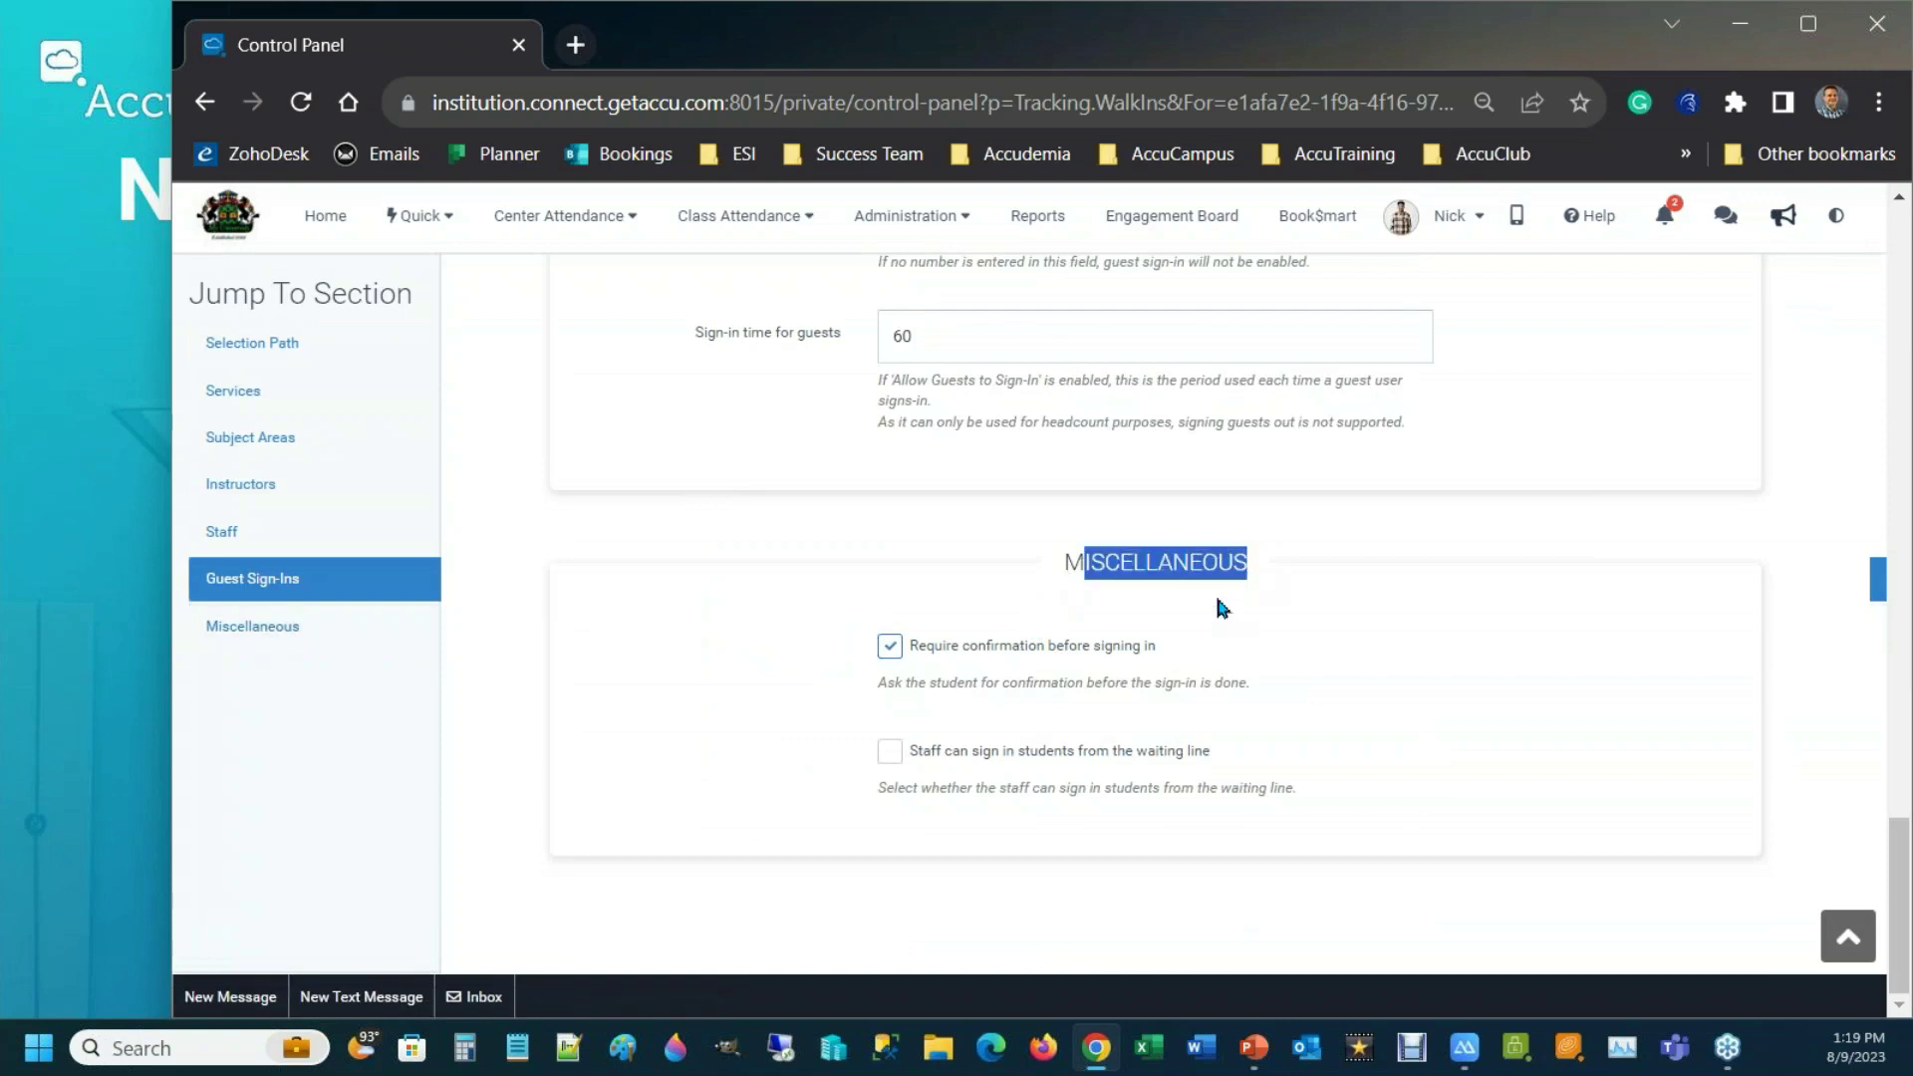
{"action": "left_click", "coordinate": [1085, 847]}
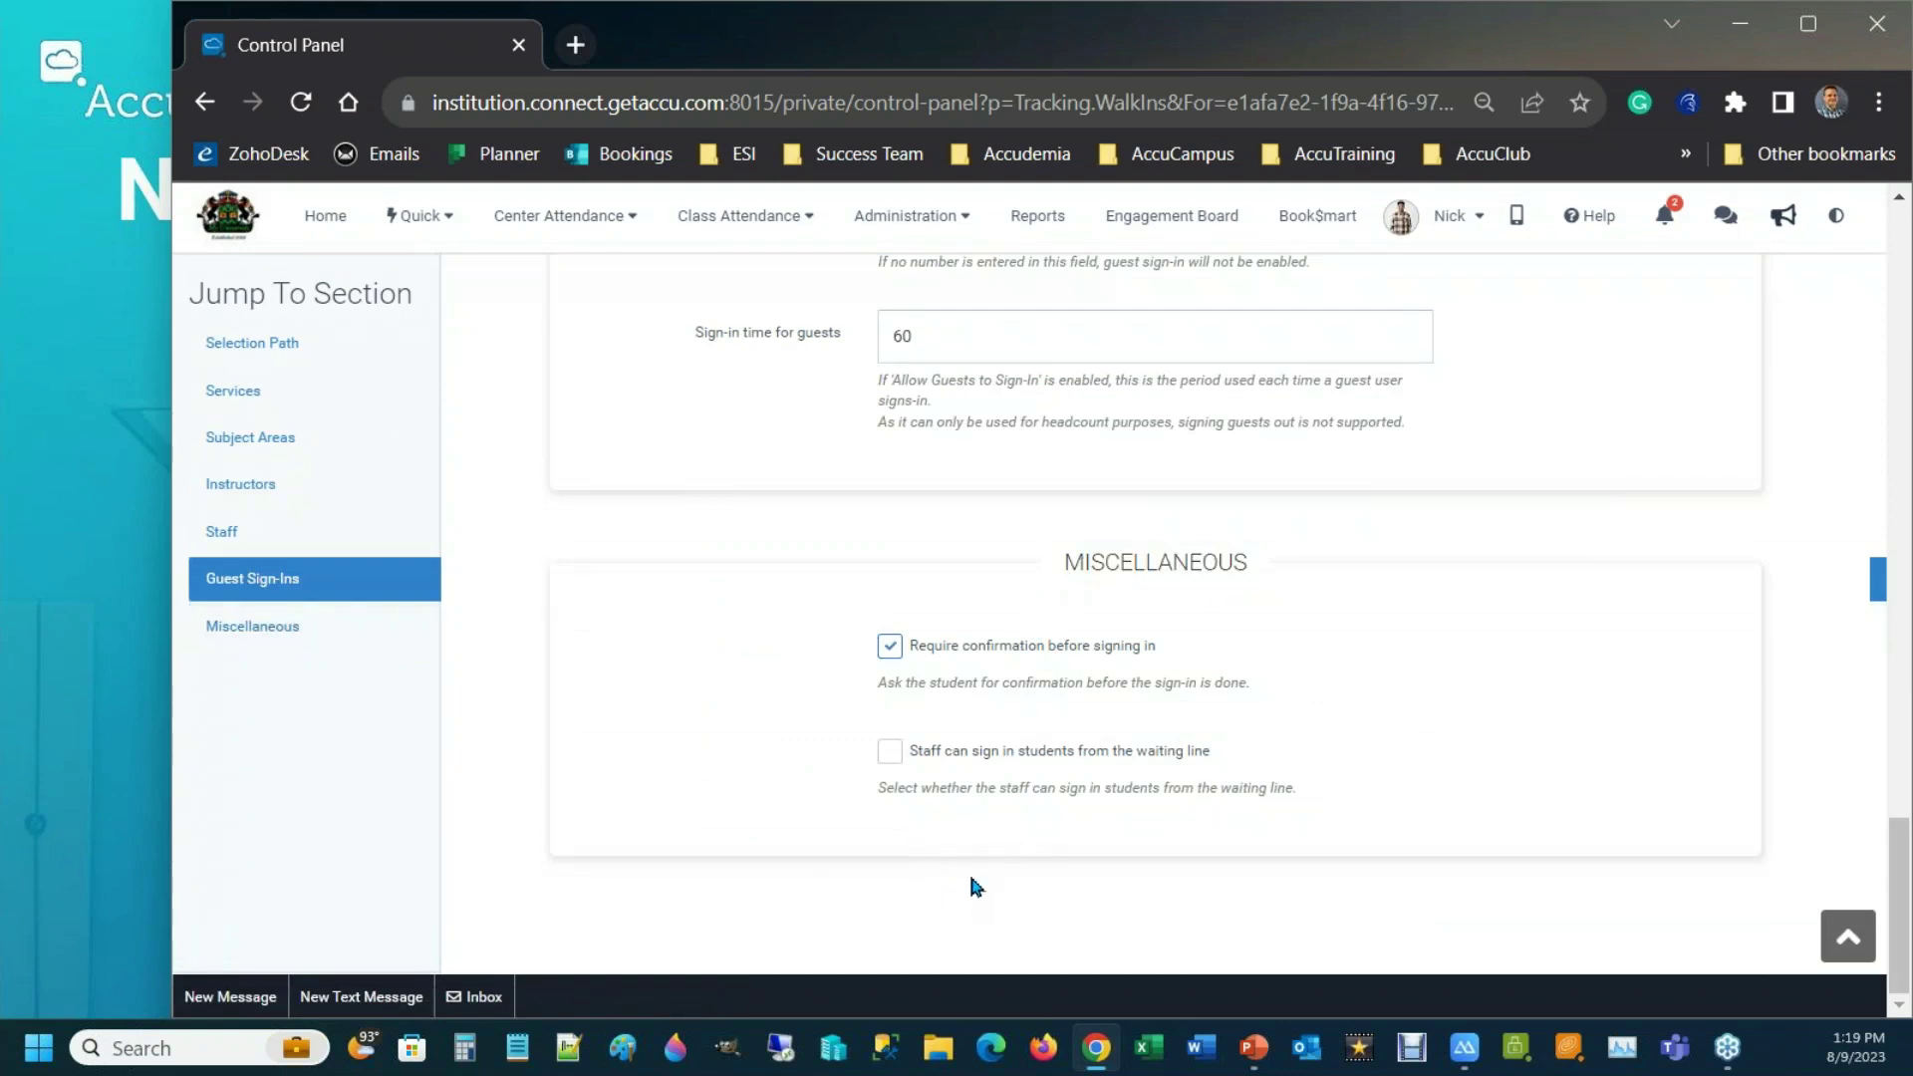
{"action": "scroll", "coordinate": [972, 880], "scroll_direction": "up", "scroll_amount": 5}
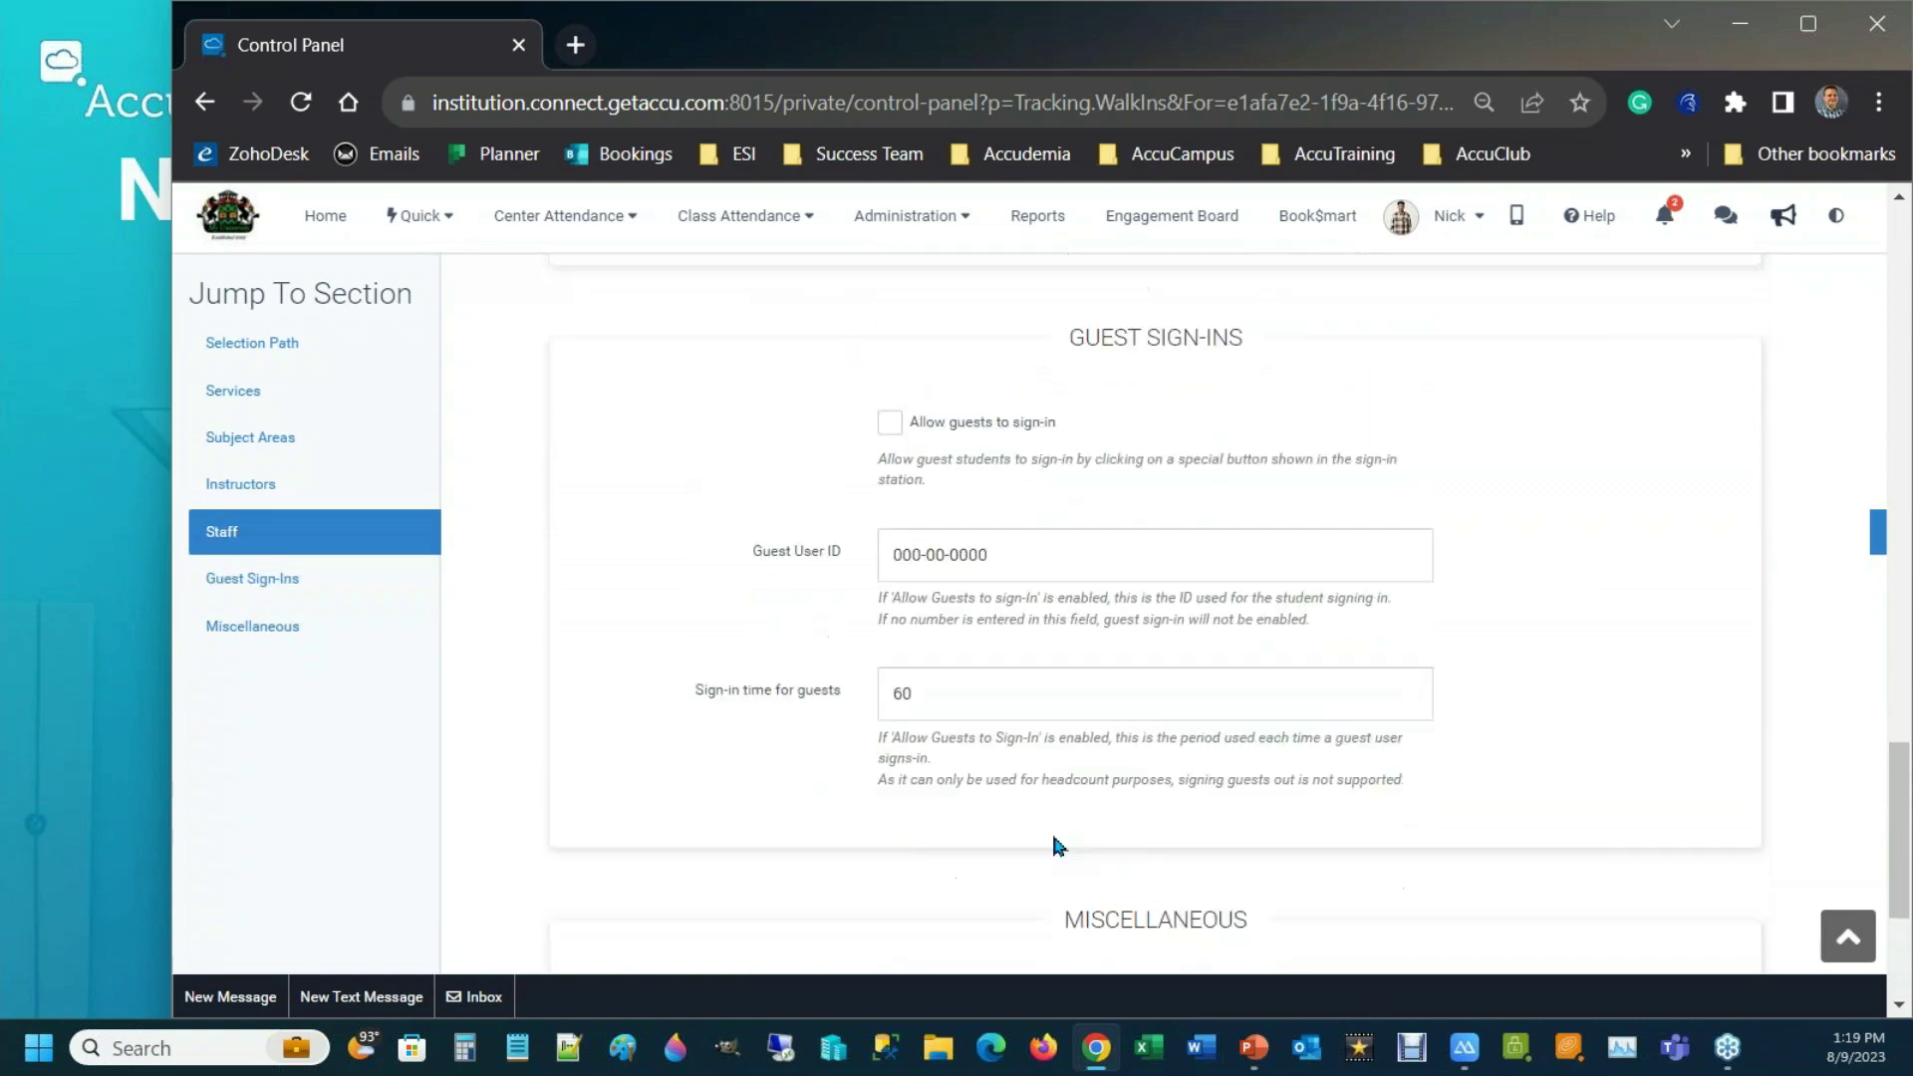
{"action": "scroll", "coordinate": [1051, 833], "scroll_direction": "down", "scroll_amount": 4}
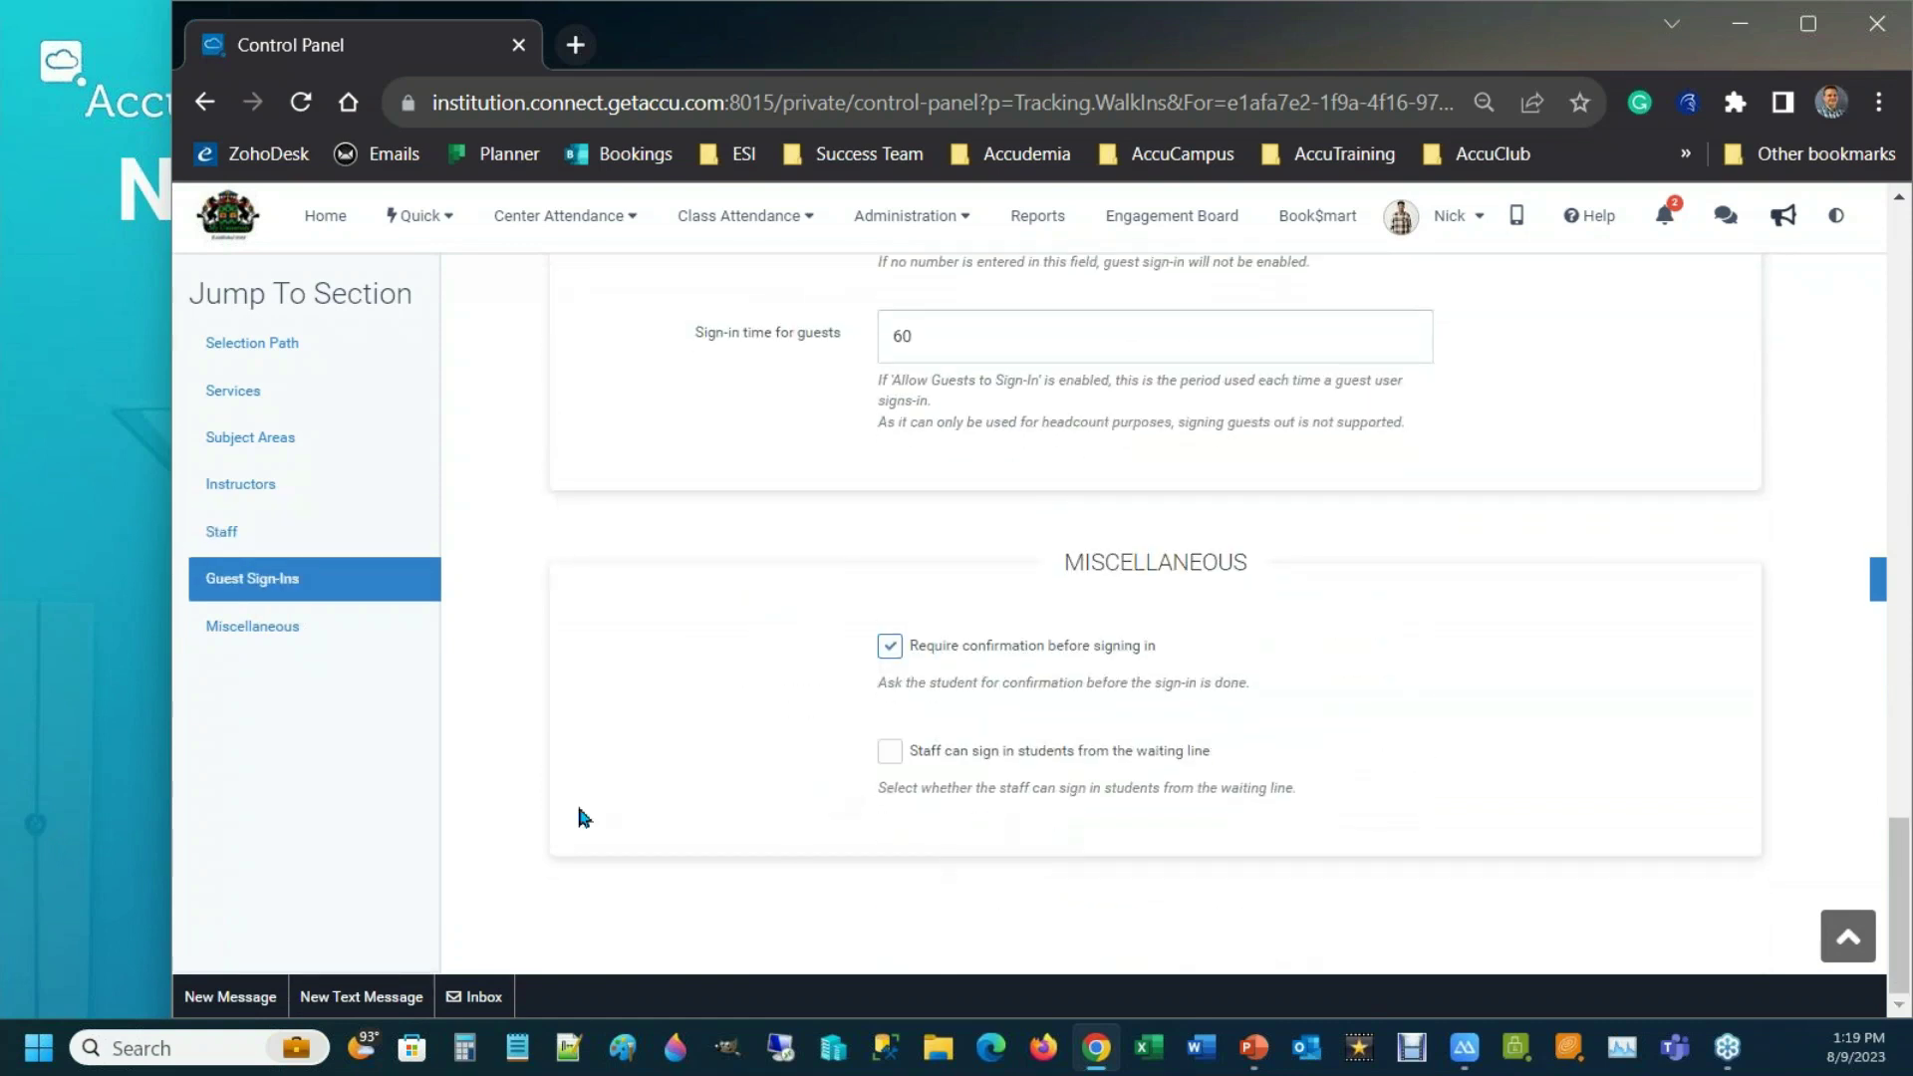
{"action": "scroll", "coordinate": [1012, 555], "scroll_direction": "up", "scroll_amount": 10}
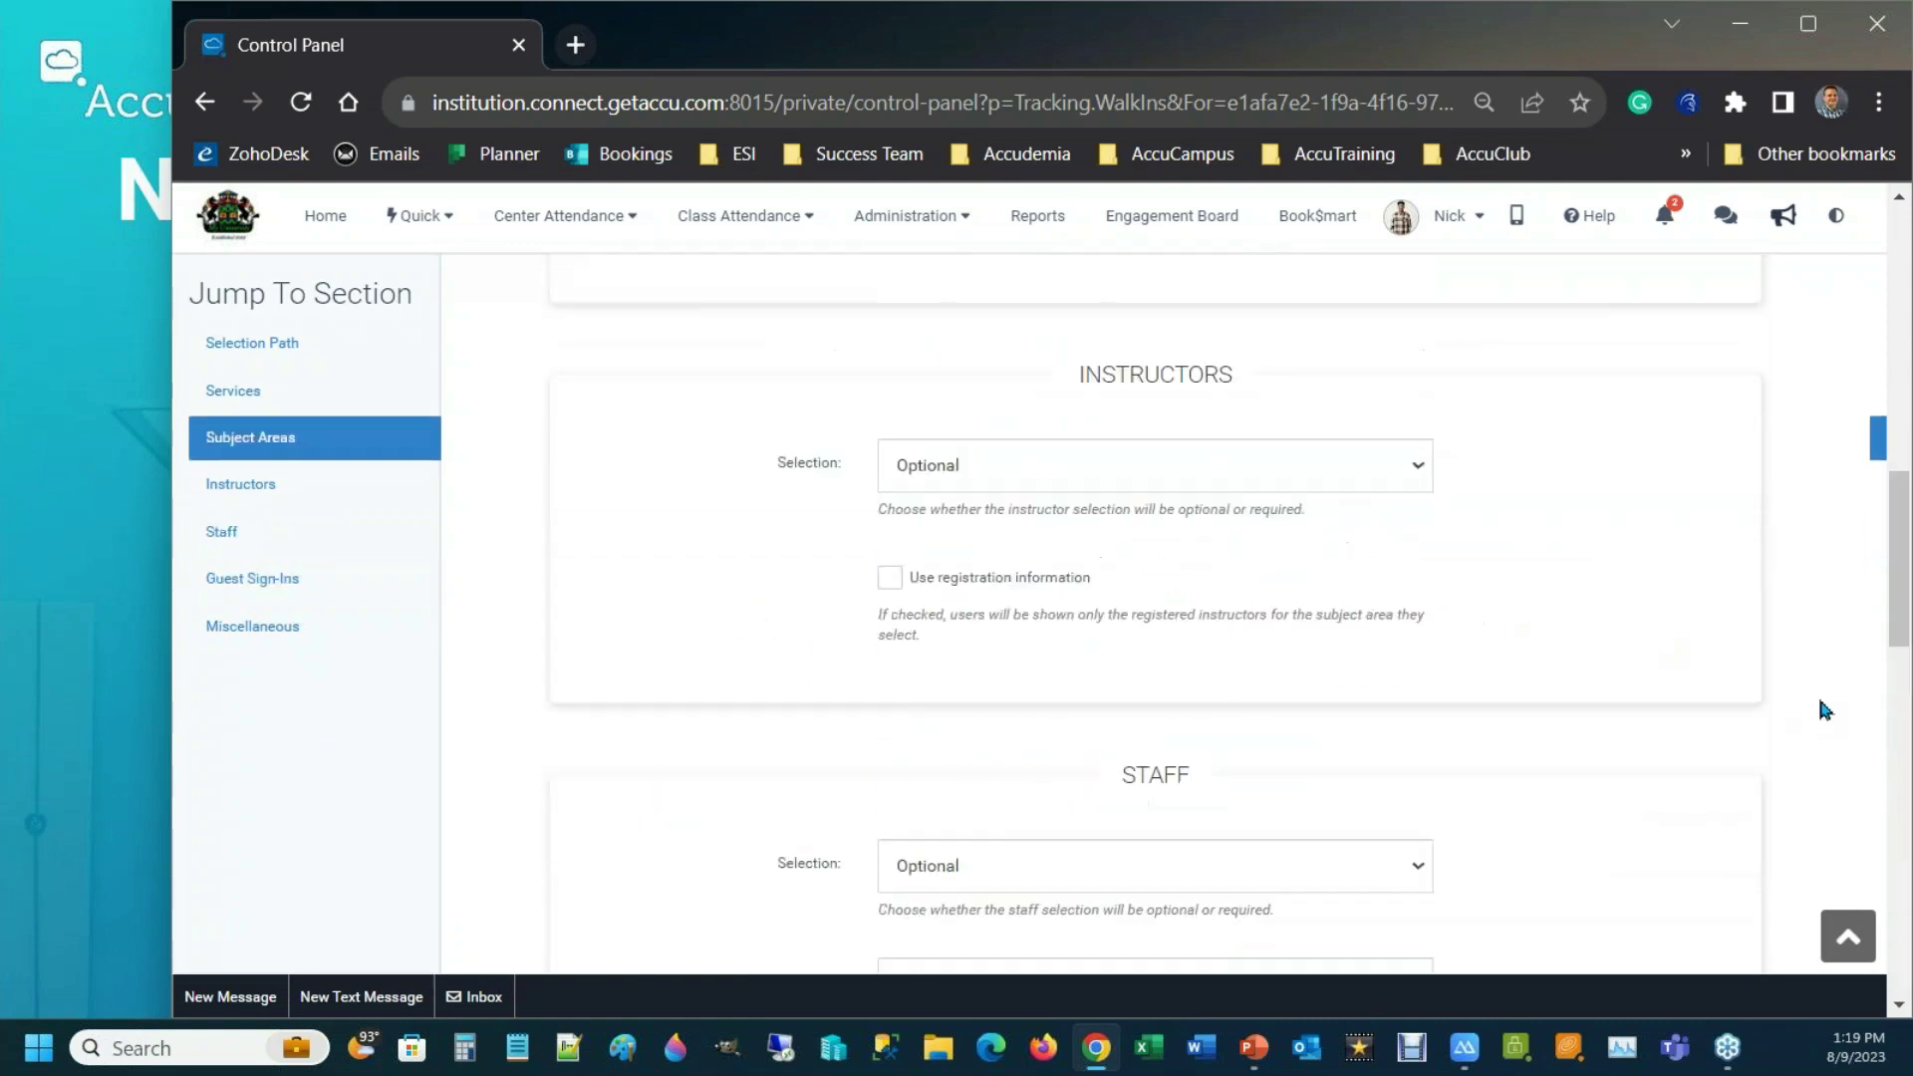
{"action": "left_click_drag", "start_coordinate": [1901, 605], "coordinate": [1895, 165]}
{"action": "left_click", "coordinate": [1779, 289]}
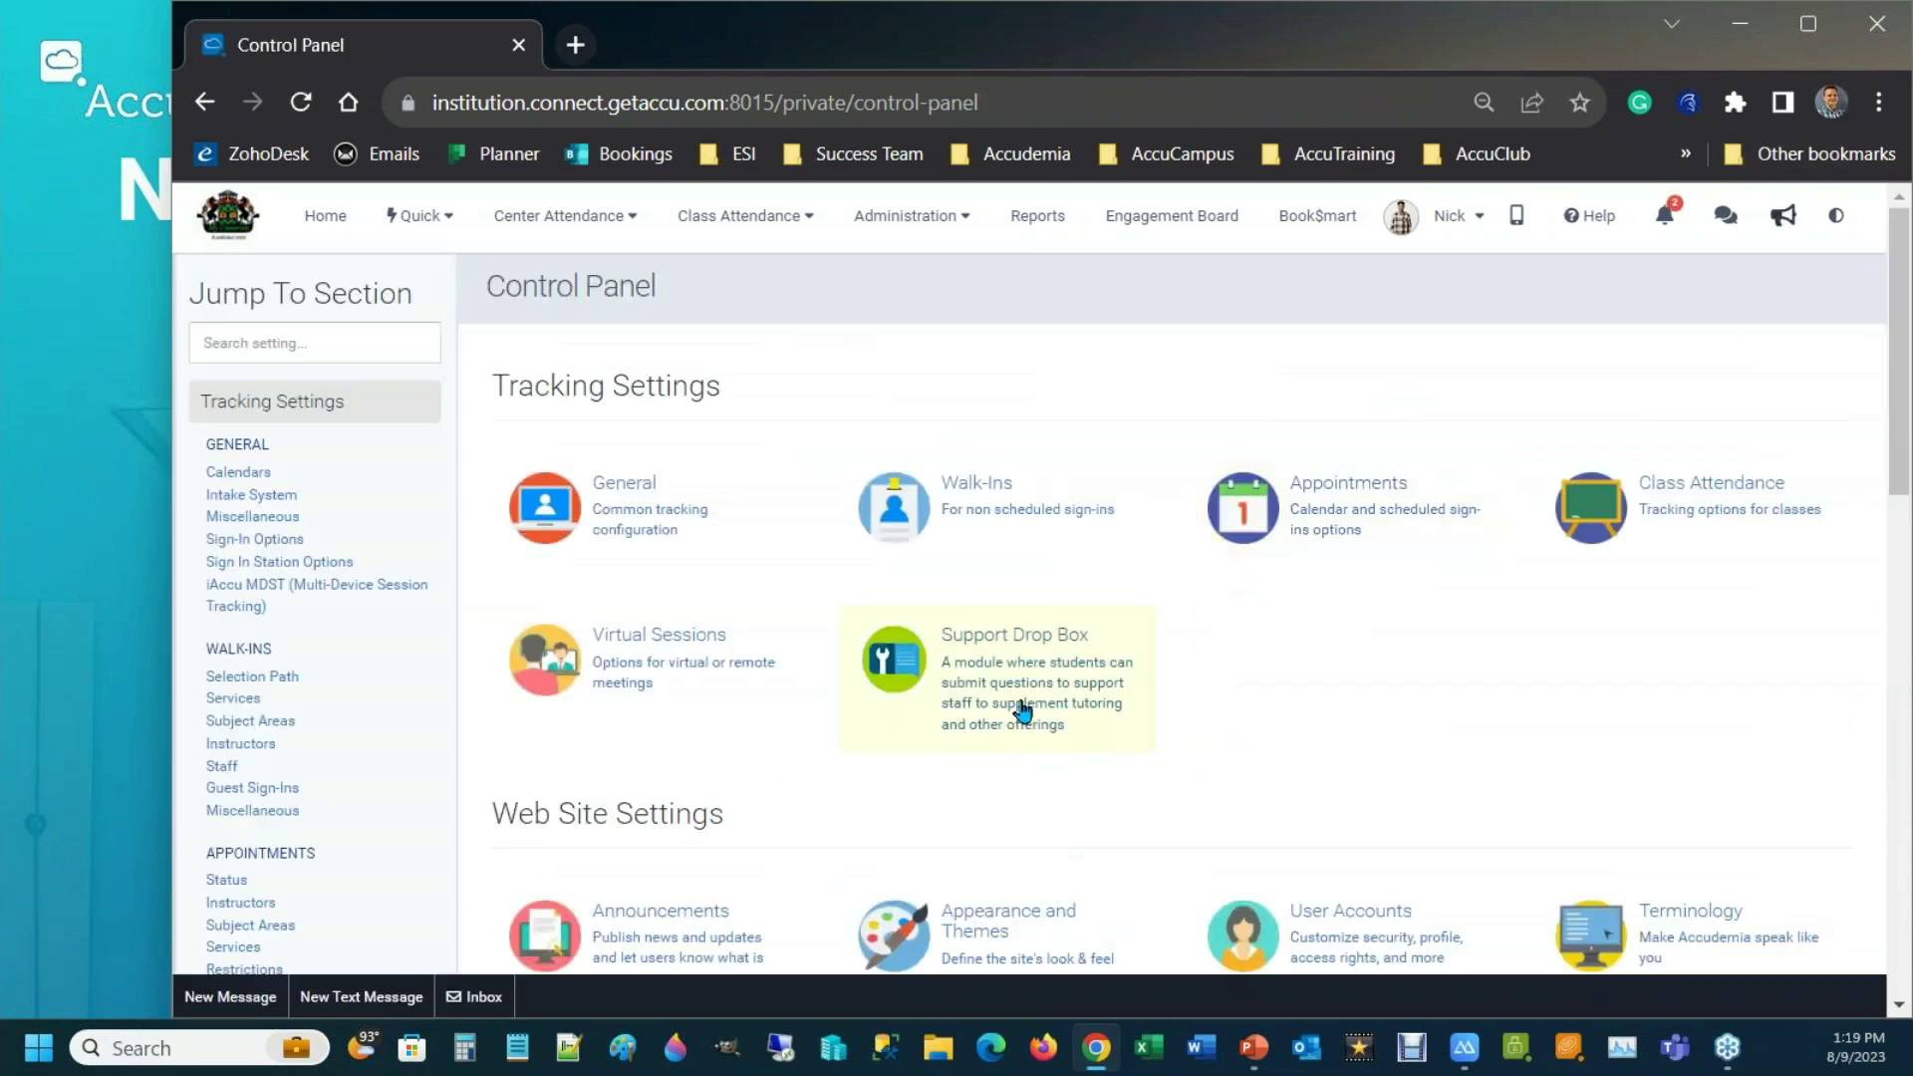
- Examine the staff notification options under Miscellaneous in the Walk-Ins settings for 3 - Accudemia Institution, leave without saving and switch to the slides
{"action": "left_click", "coordinate": [986, 508]}
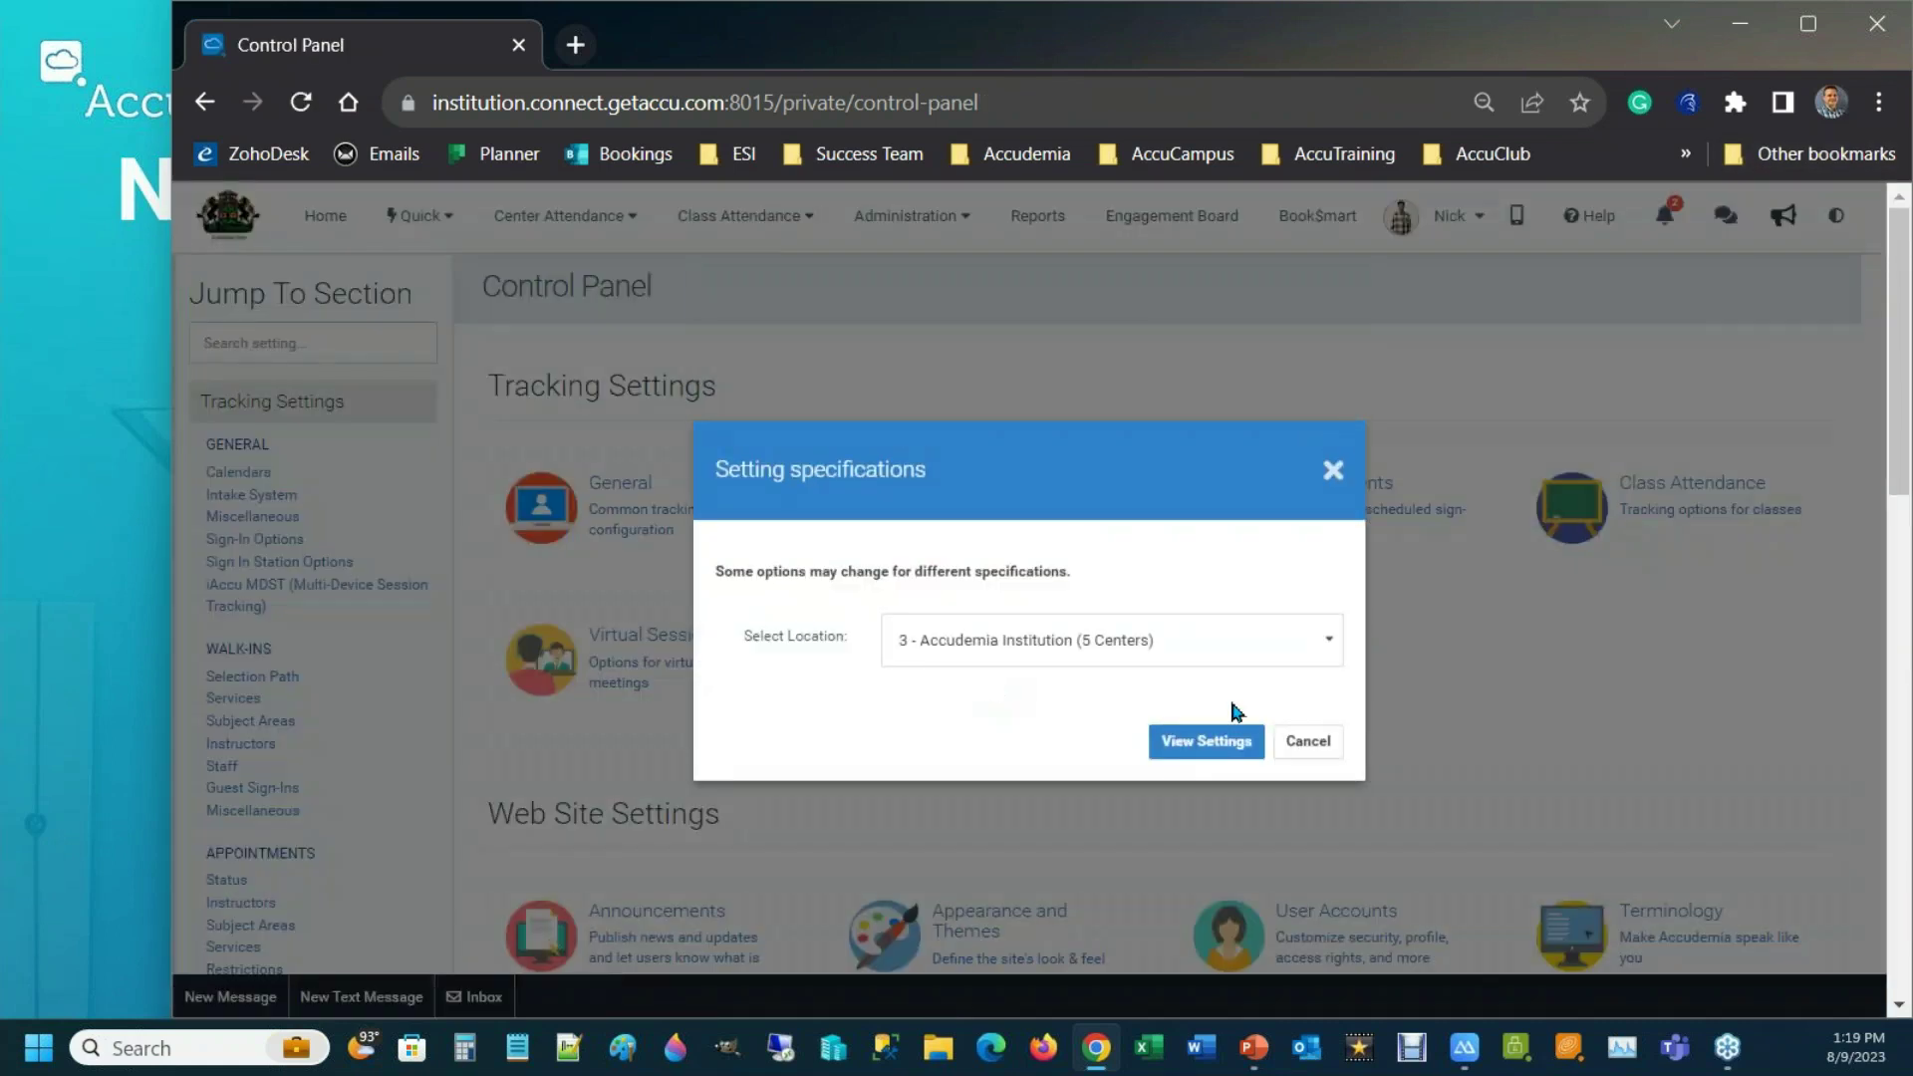
{"action": "left_click", "coordinate": [1205, 740]}
{"action": "left_click", "coordinate": [274, 643]}
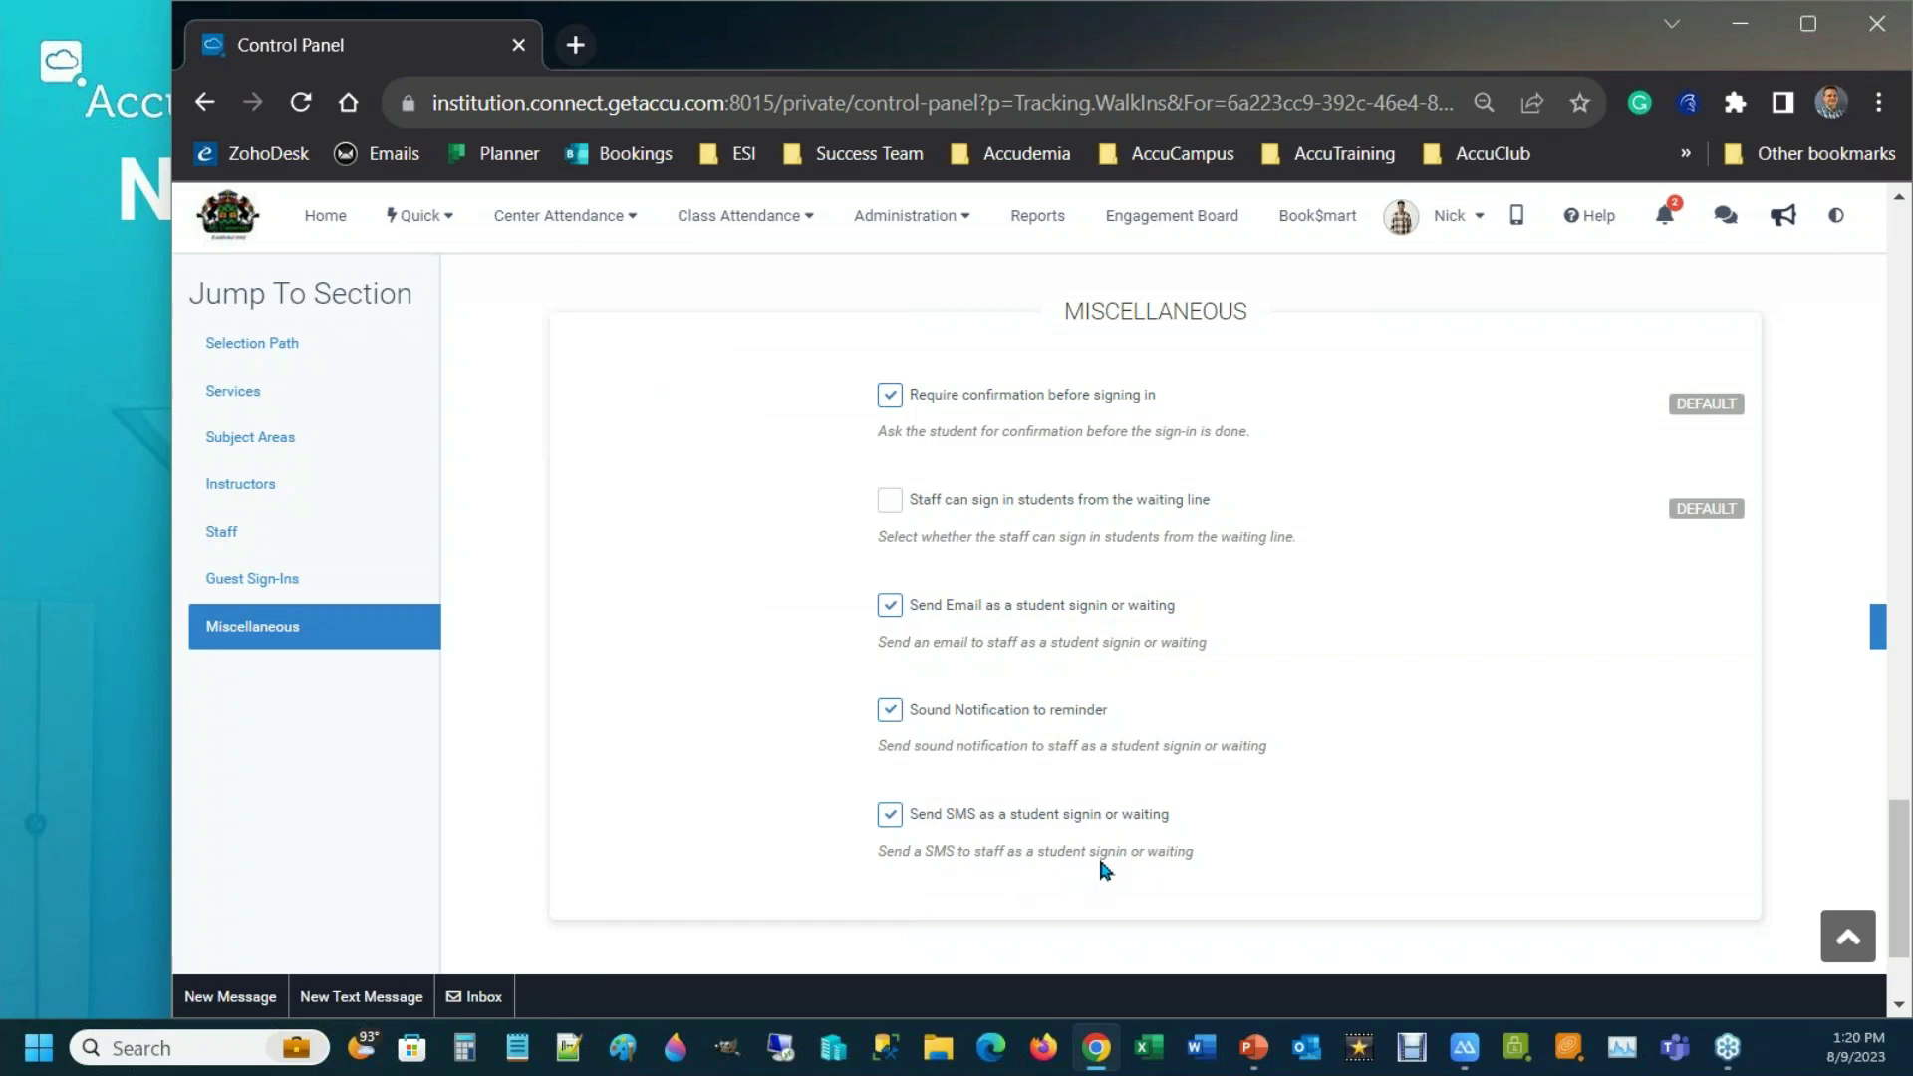
{"action": "scroll", "coordinate": [1086, 807], "scroll_direction": "up", "scroll_amount": 1}
{"action": "scroll", "coordinate": [1077, 771], "scroll_direction": "up", "scroll_amount": 15}
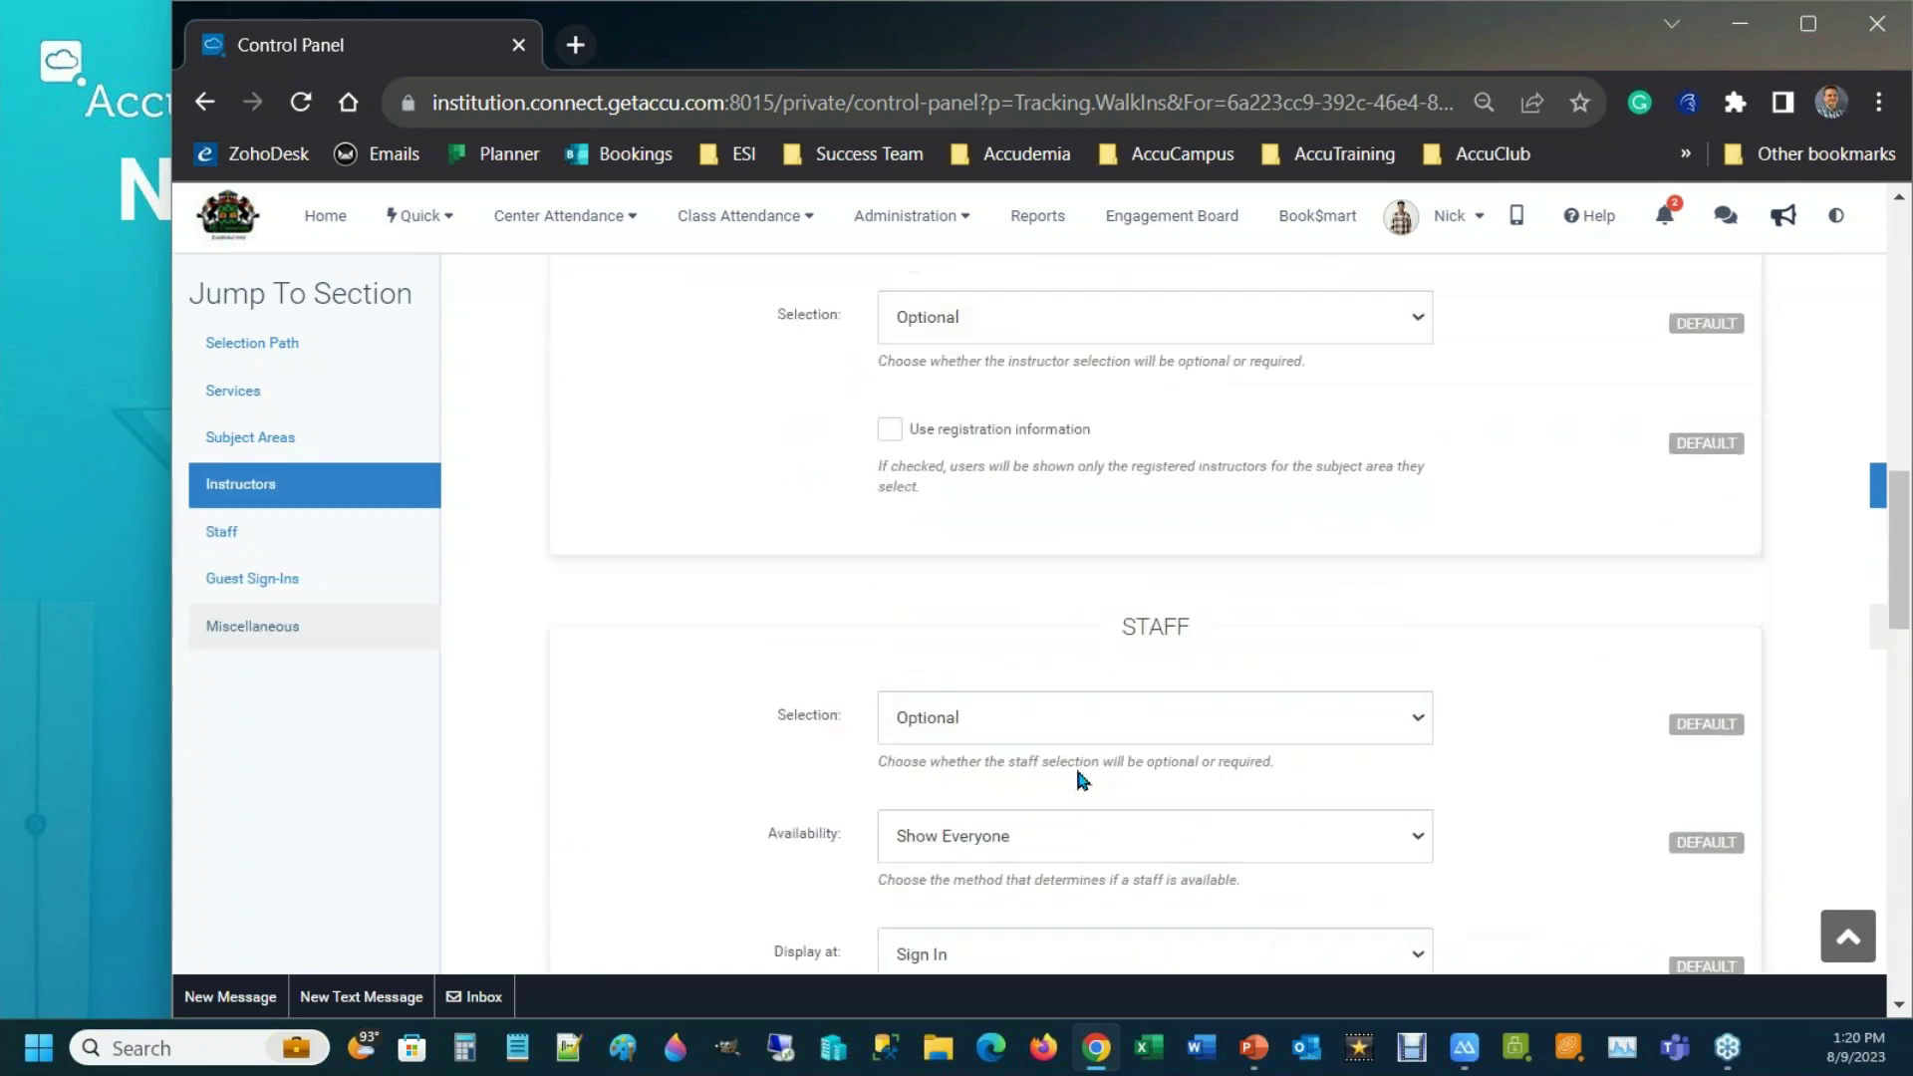
{"action": "scroll", "coordinate": [1082, 787], "scroll_direction": "up", "scroll_amount": 2}
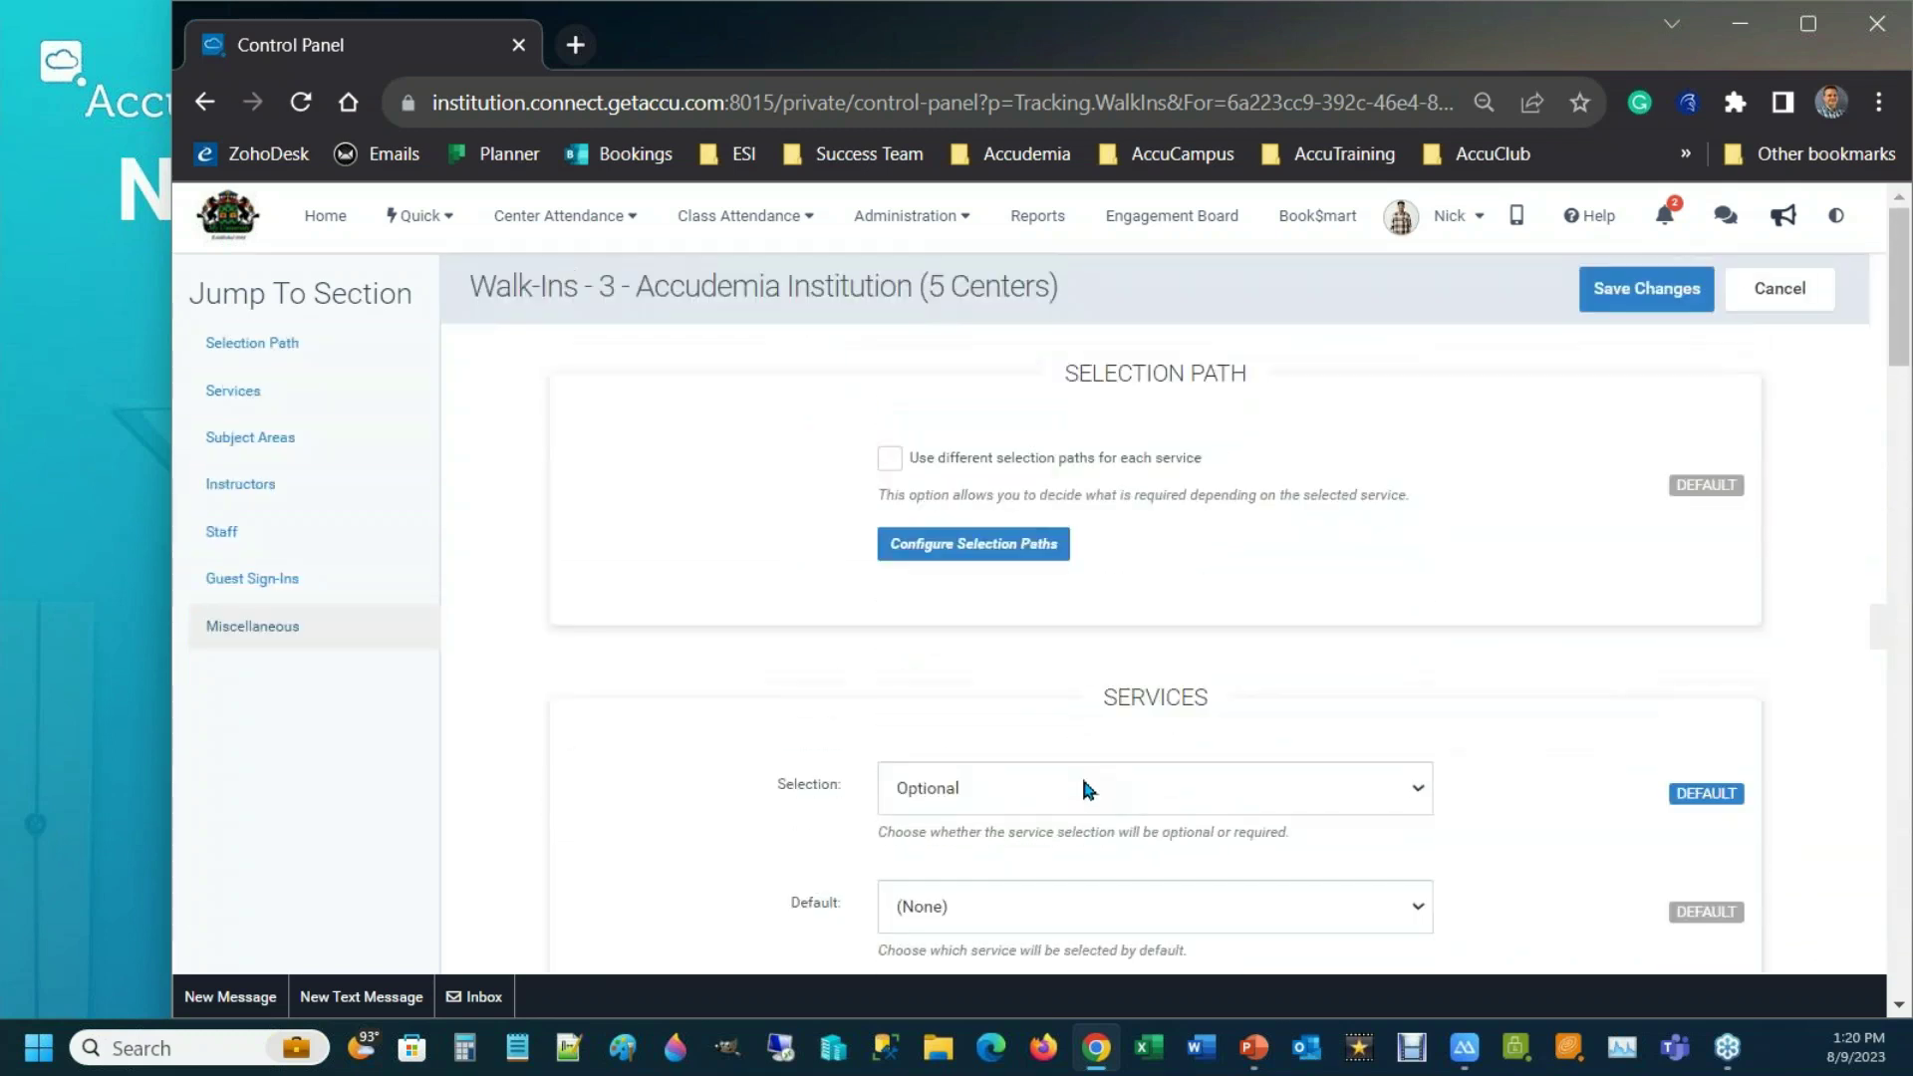
{"action": "left_click", "coordinate": [1783, 293]}
{"action": "left_click", "coordinate": [104, 670]}
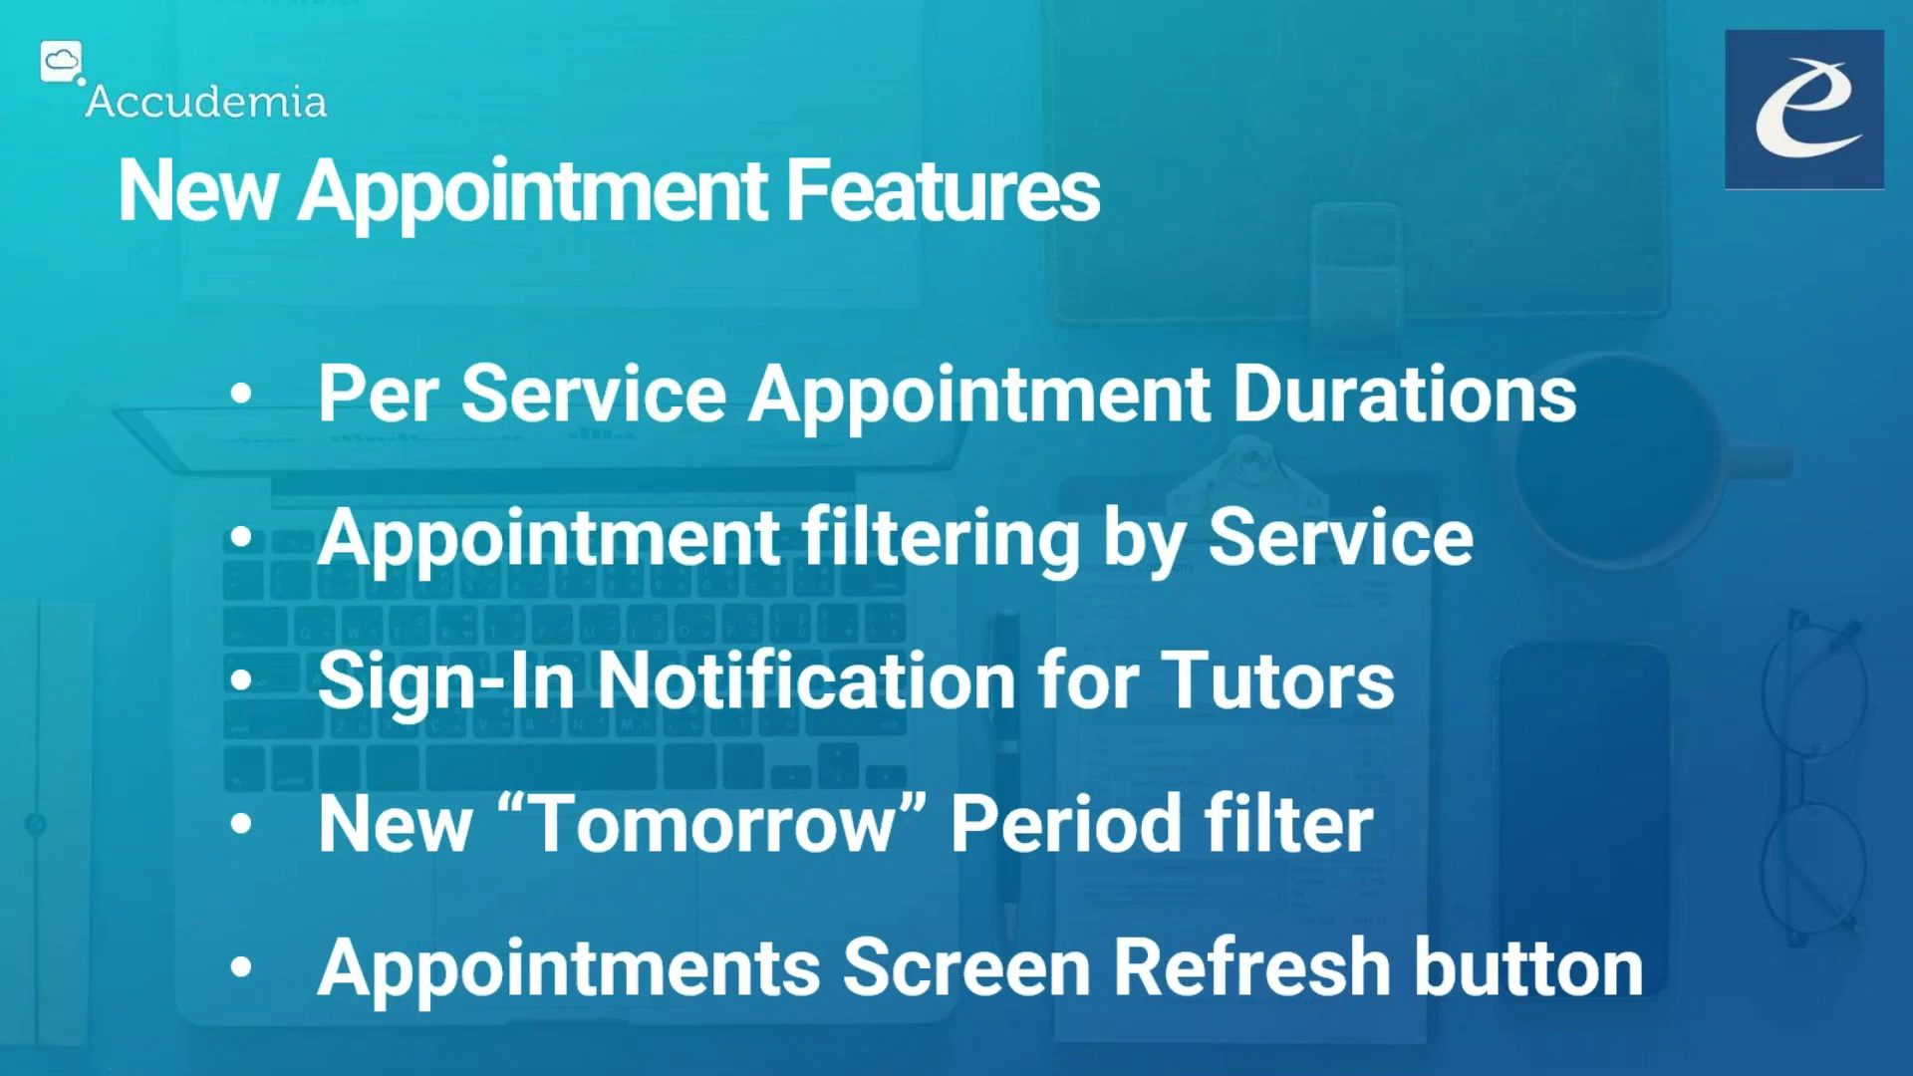
- Return to the browser, open the appointments list, set its period filter to Tomorrow and switch to the slides
{"action": "key", "text": "alt+Tab"}
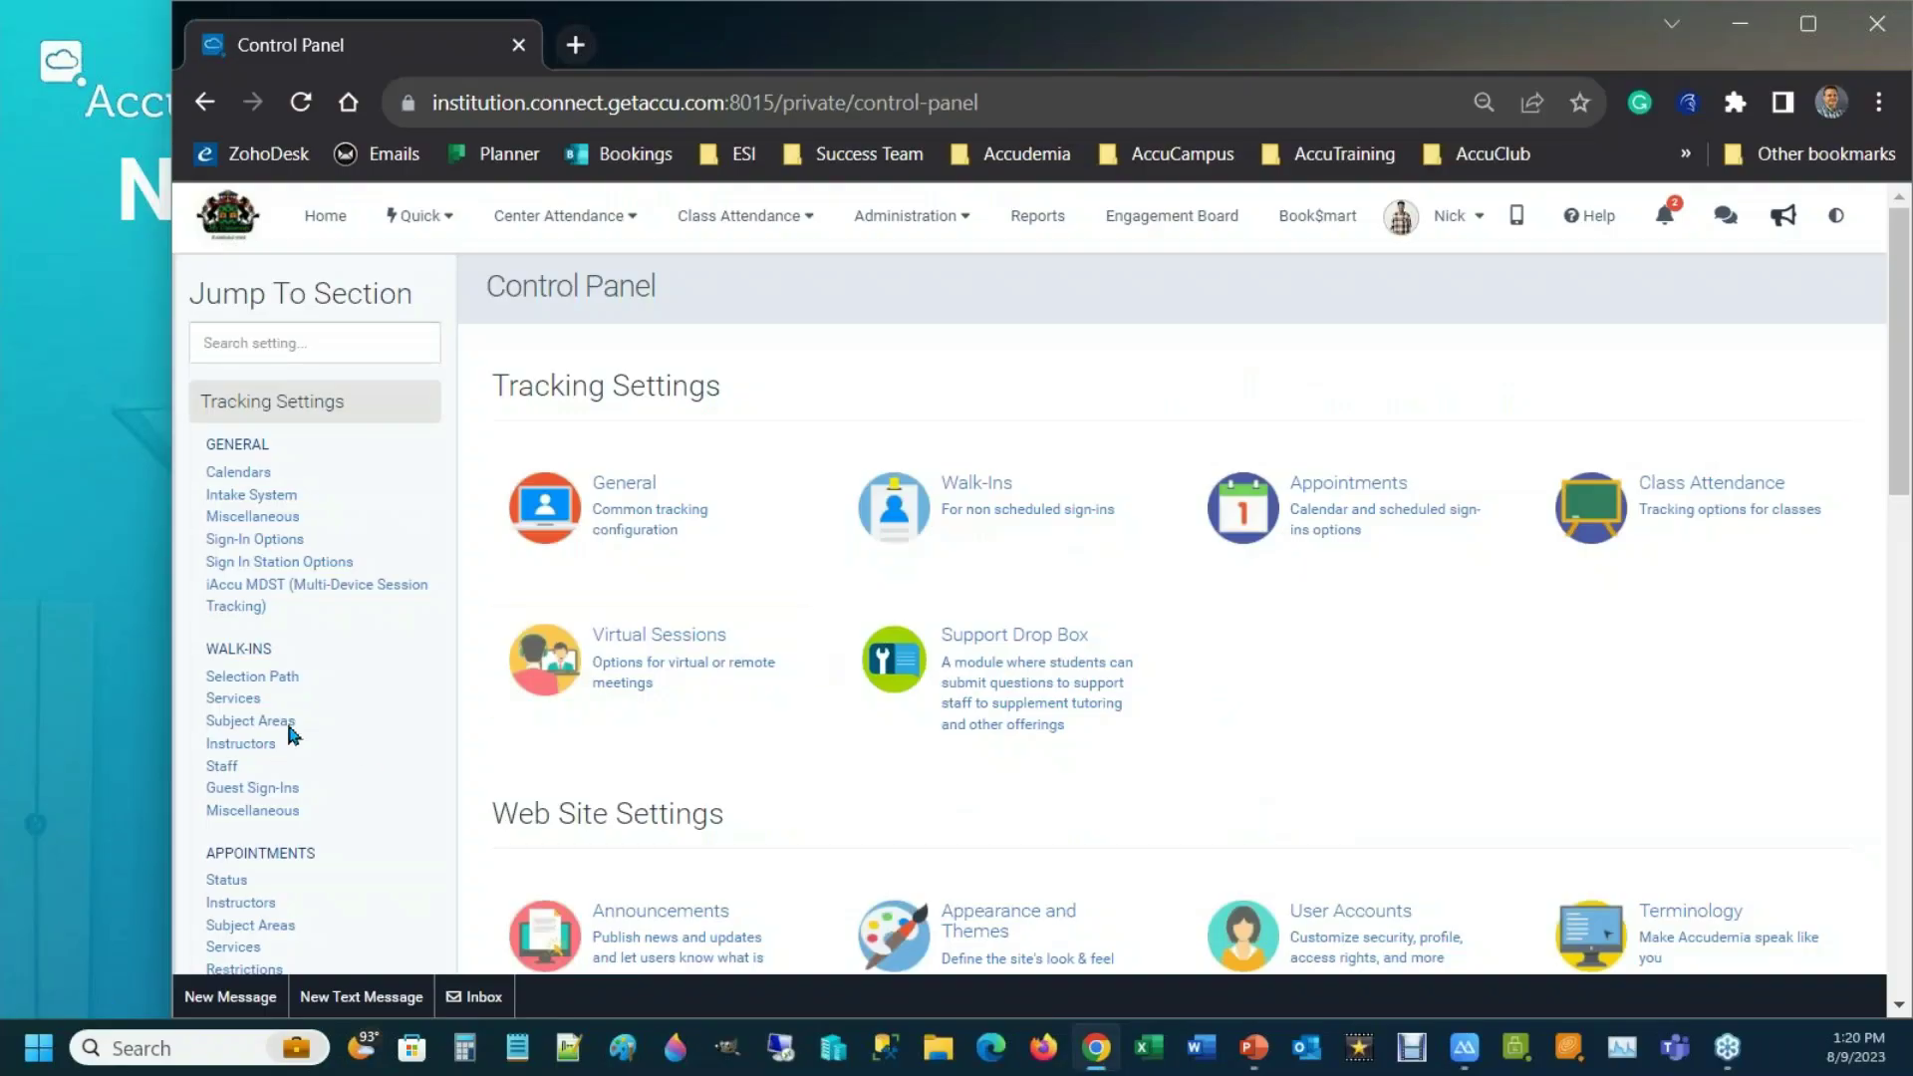
{"action": "left_click", "coordinate": [547, 215]}
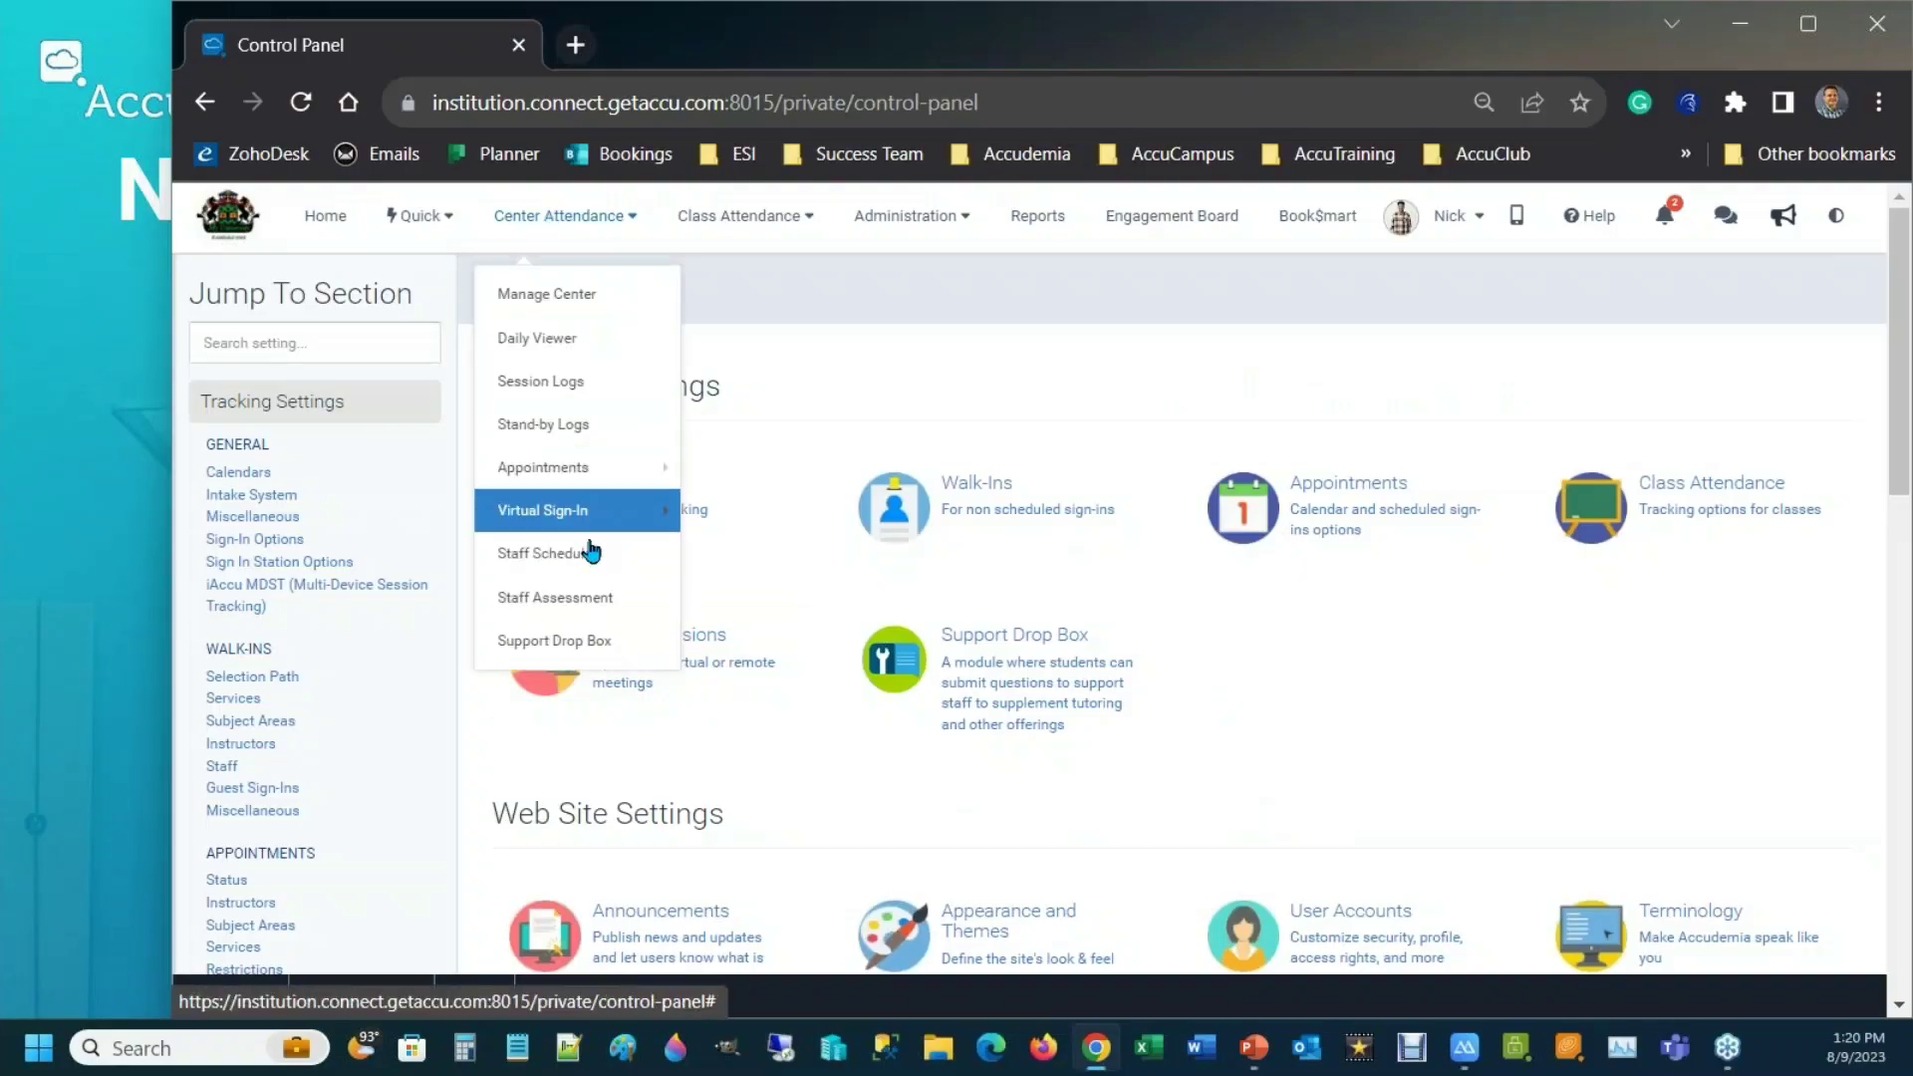
{"action": "mouse_move", "coordinate": [601, 483]}
{"action": "left_click", "coordinate": [767, 513]}
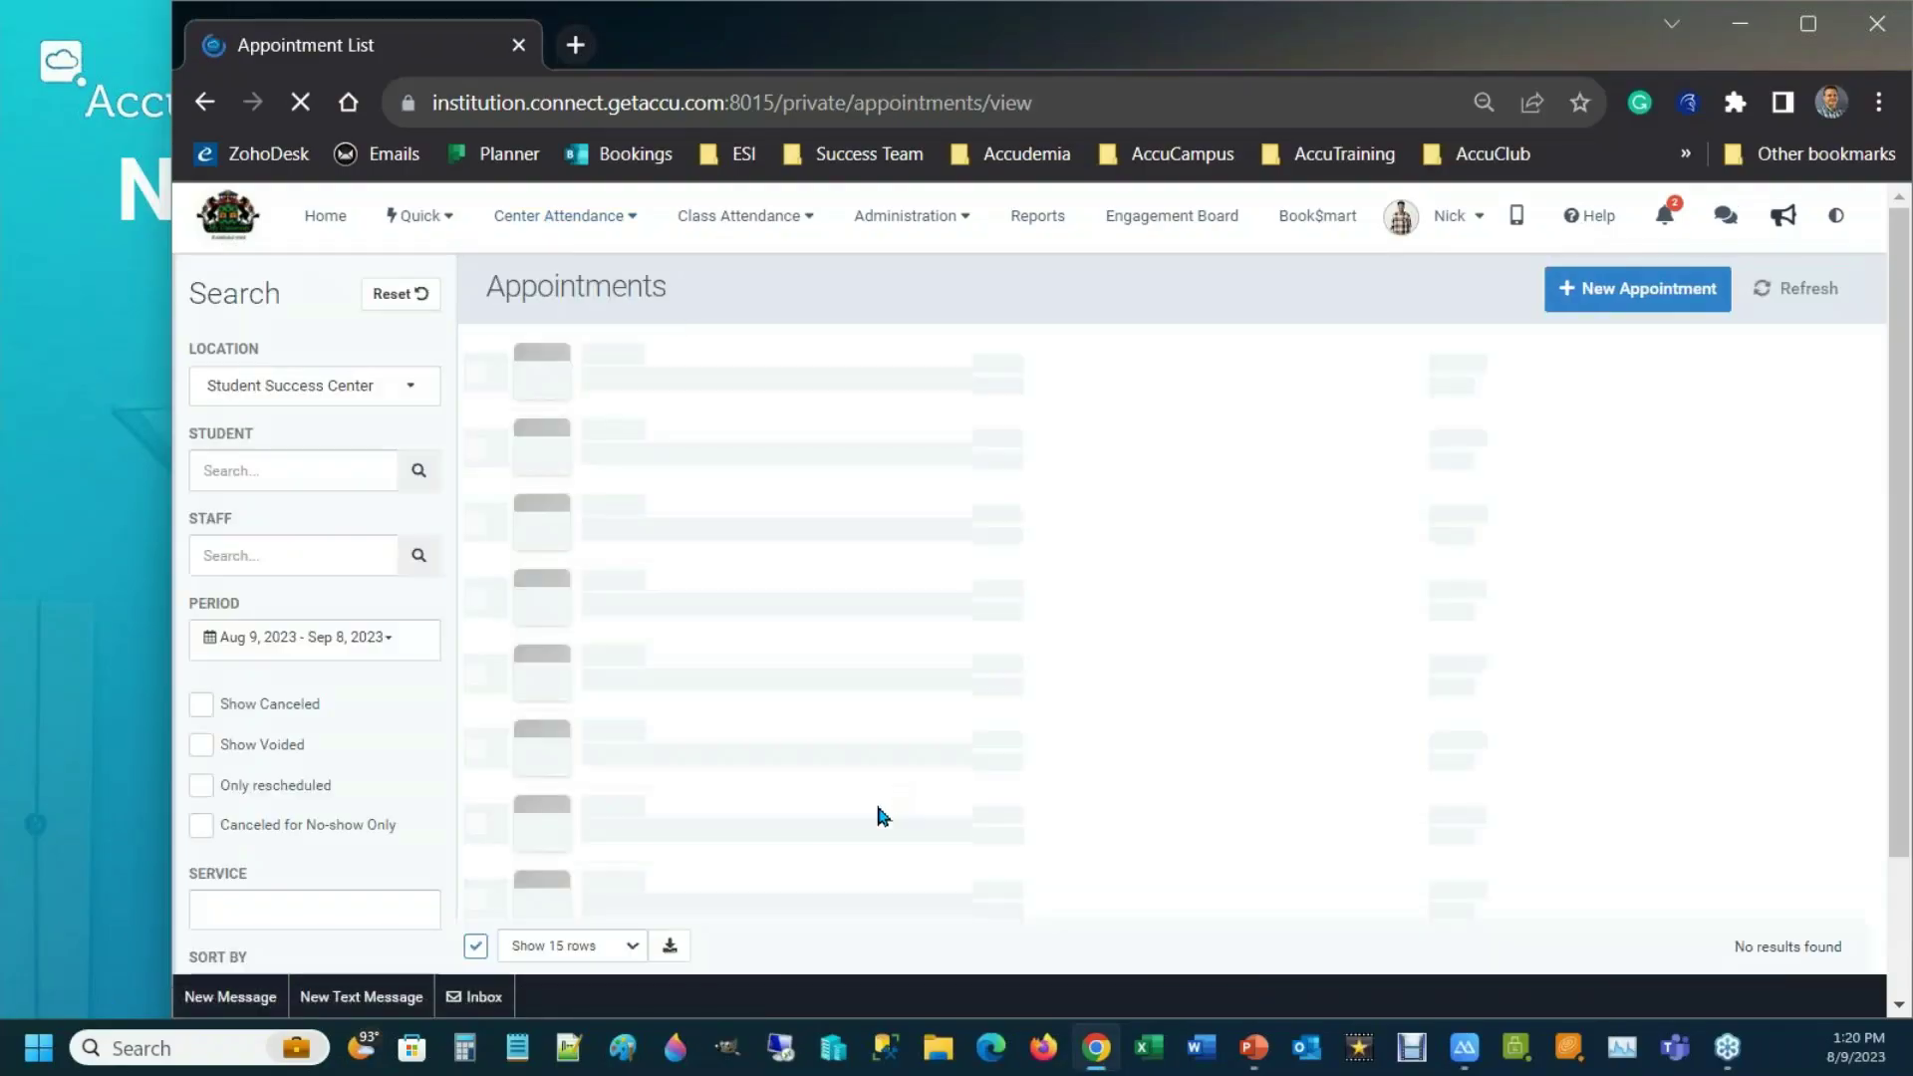
{"action": "left_click", "coordinate": [325, 649]}
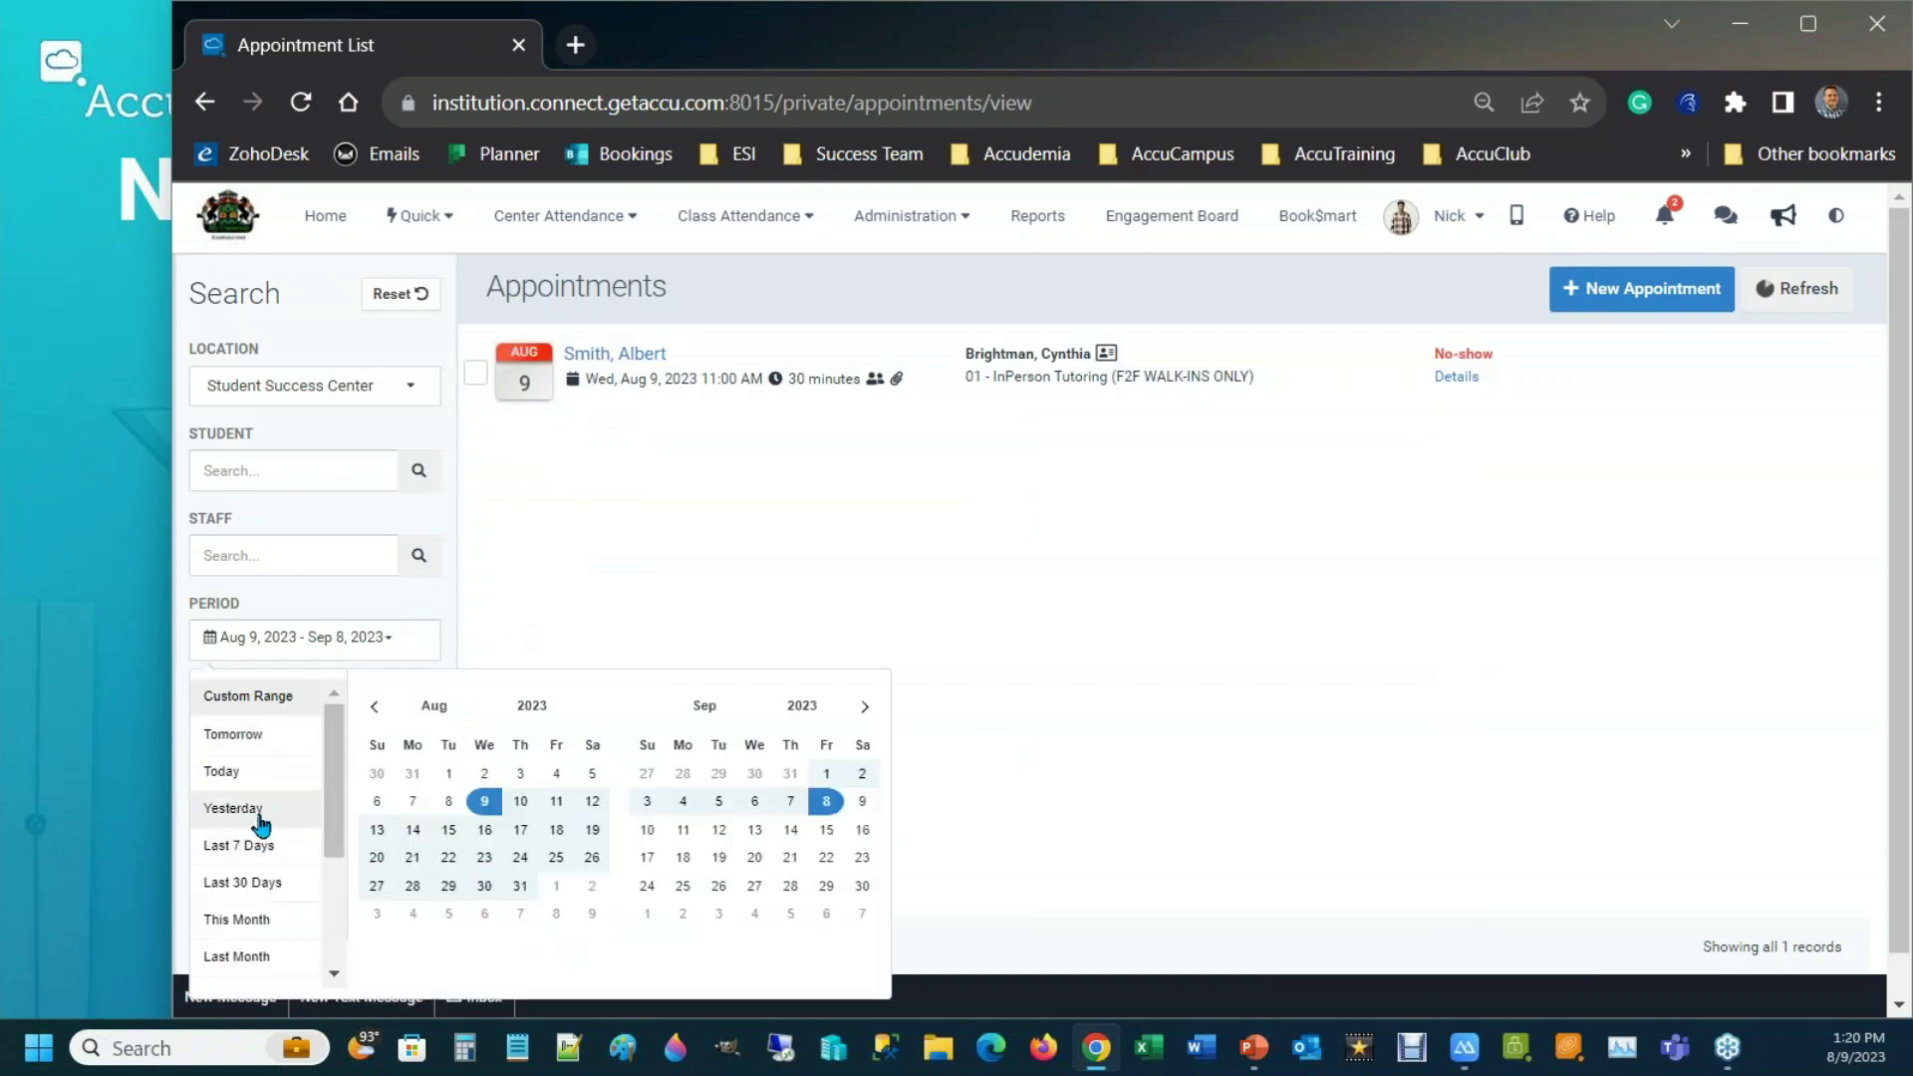
{"action": "left_click", "coordinate": [235, 734]}
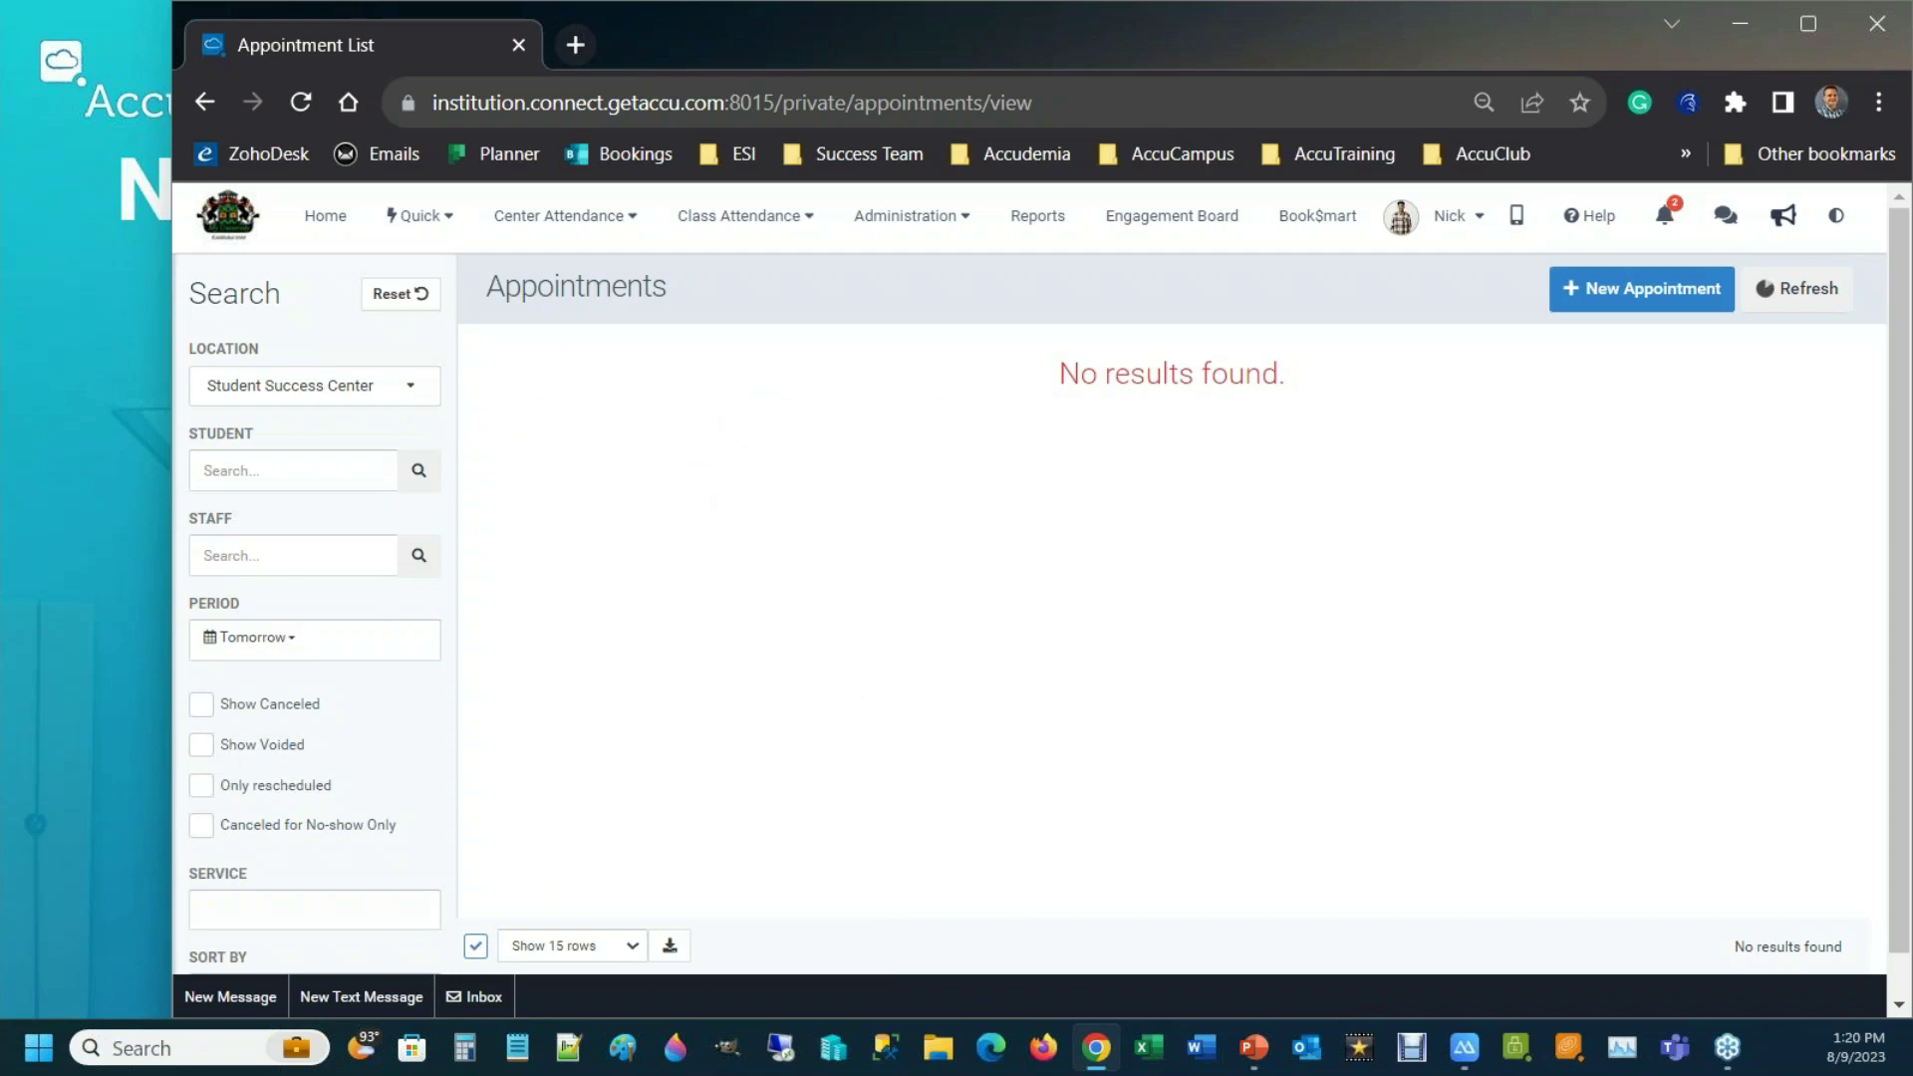
{"action": "left_click", "coordinate": [109, 510]}
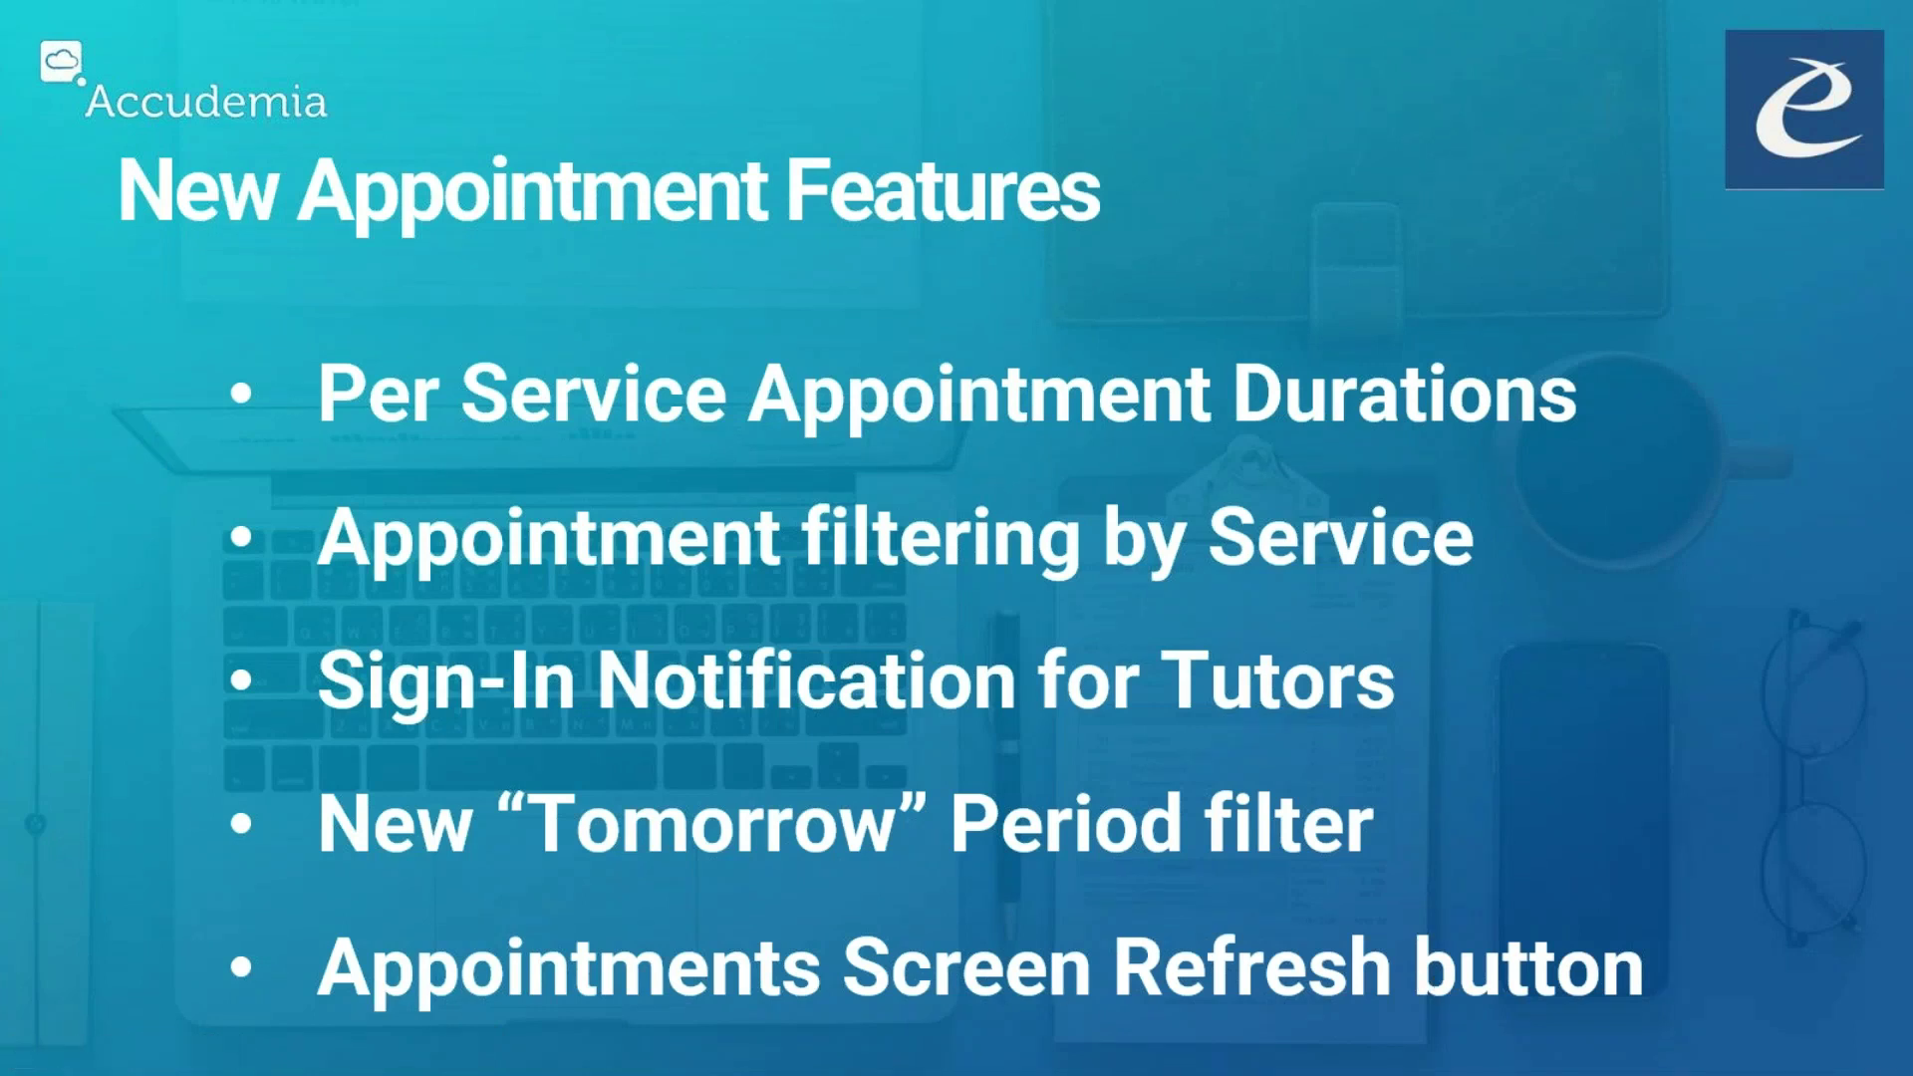
- Switch back to the browser and reopen the Manage Center page to view the student waiting line
{"action": "key", "text": "alt+Tab"}
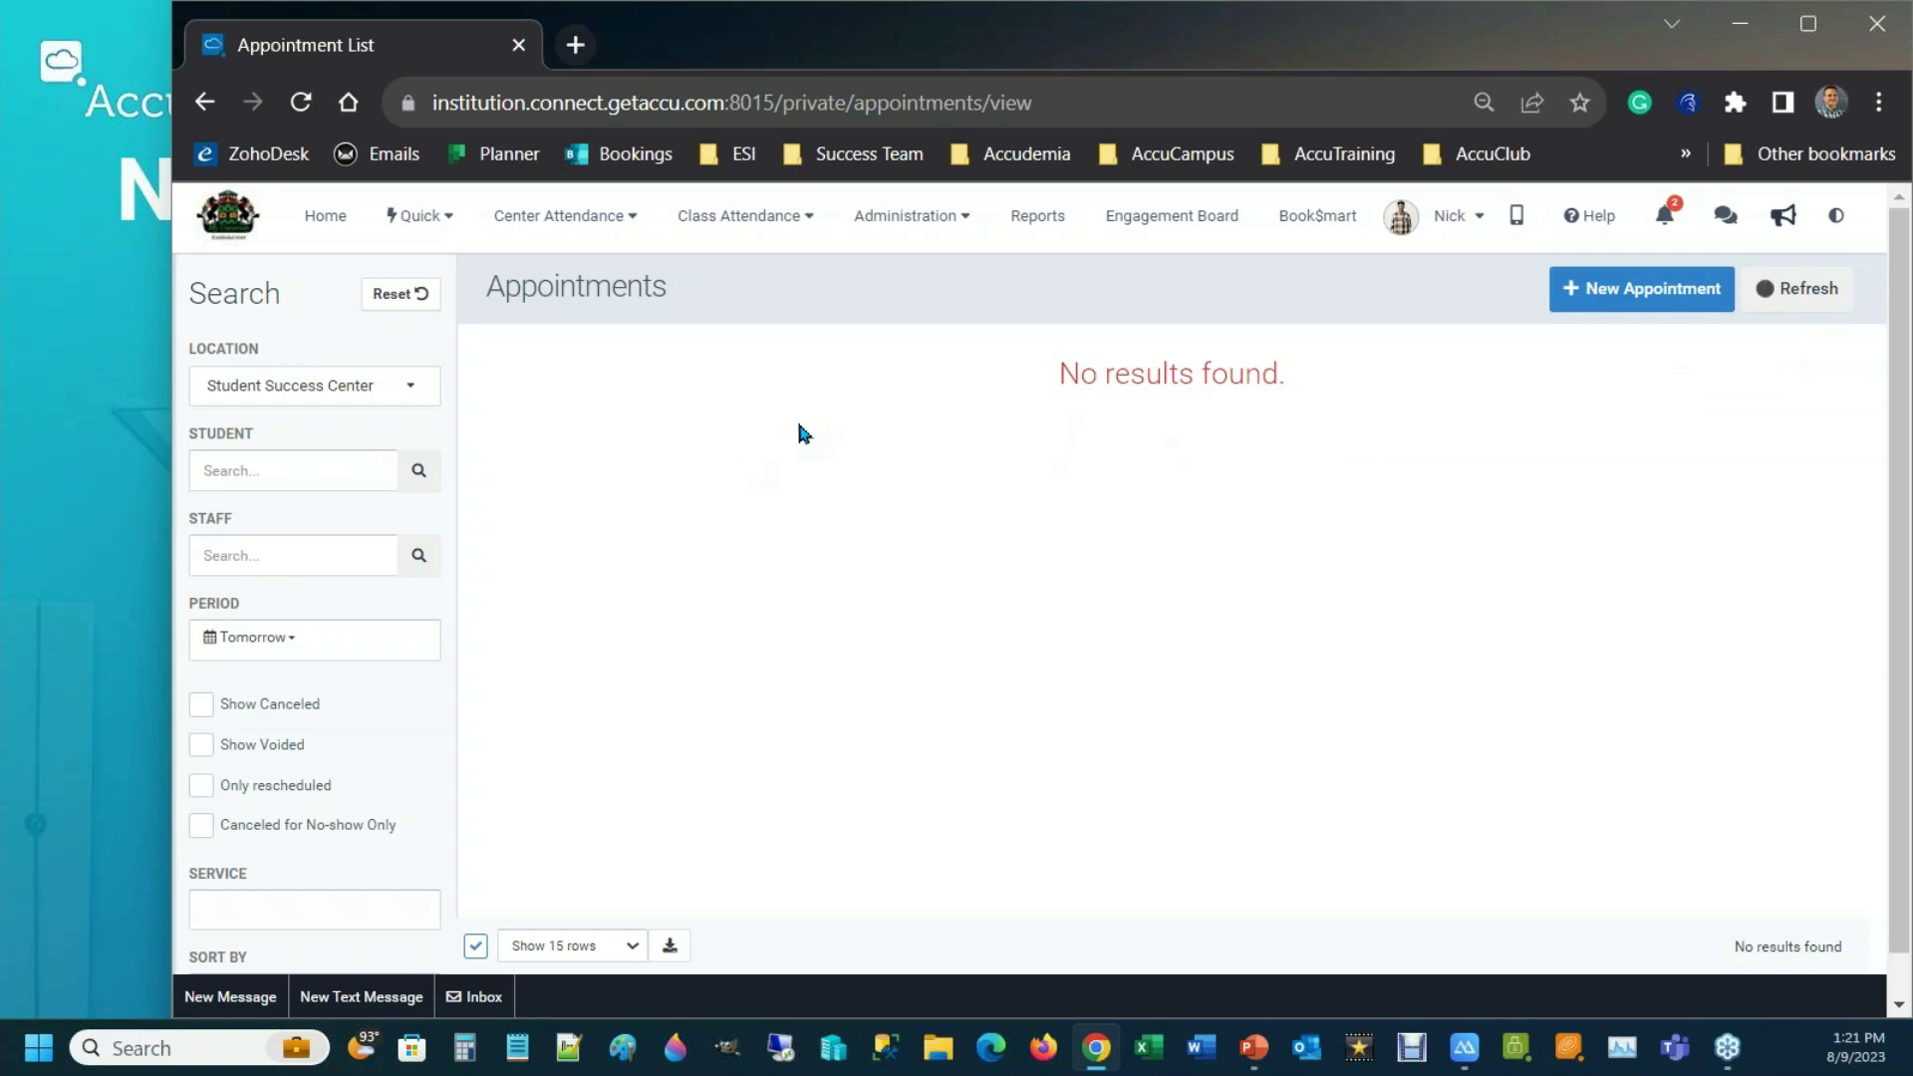
{"action": "left_click", "coordinate": [564, 217]}
{"action": "left_click", "coordinate": [548, 295]}
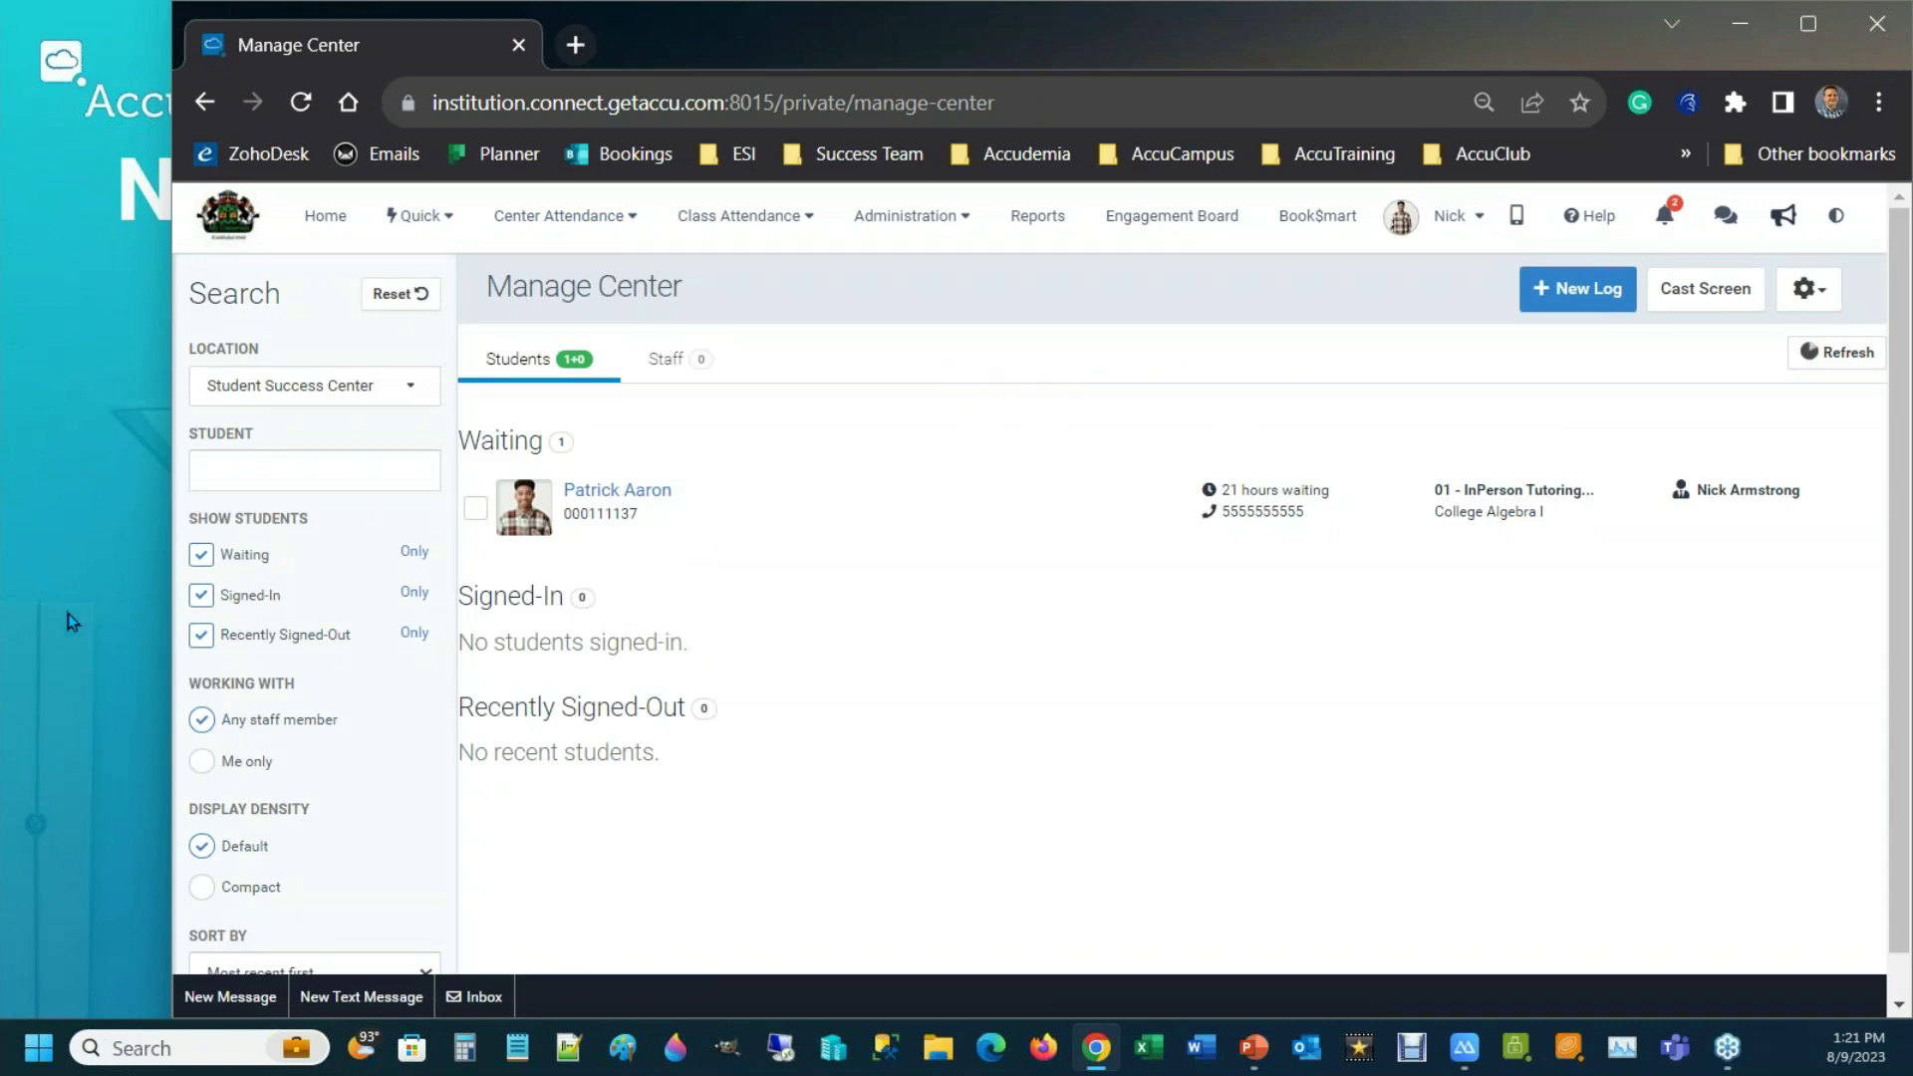
- Switch to the slide presentation and advance it to the Other New Features slide
{"action": "left_click", "coordinate": [135, 581]}
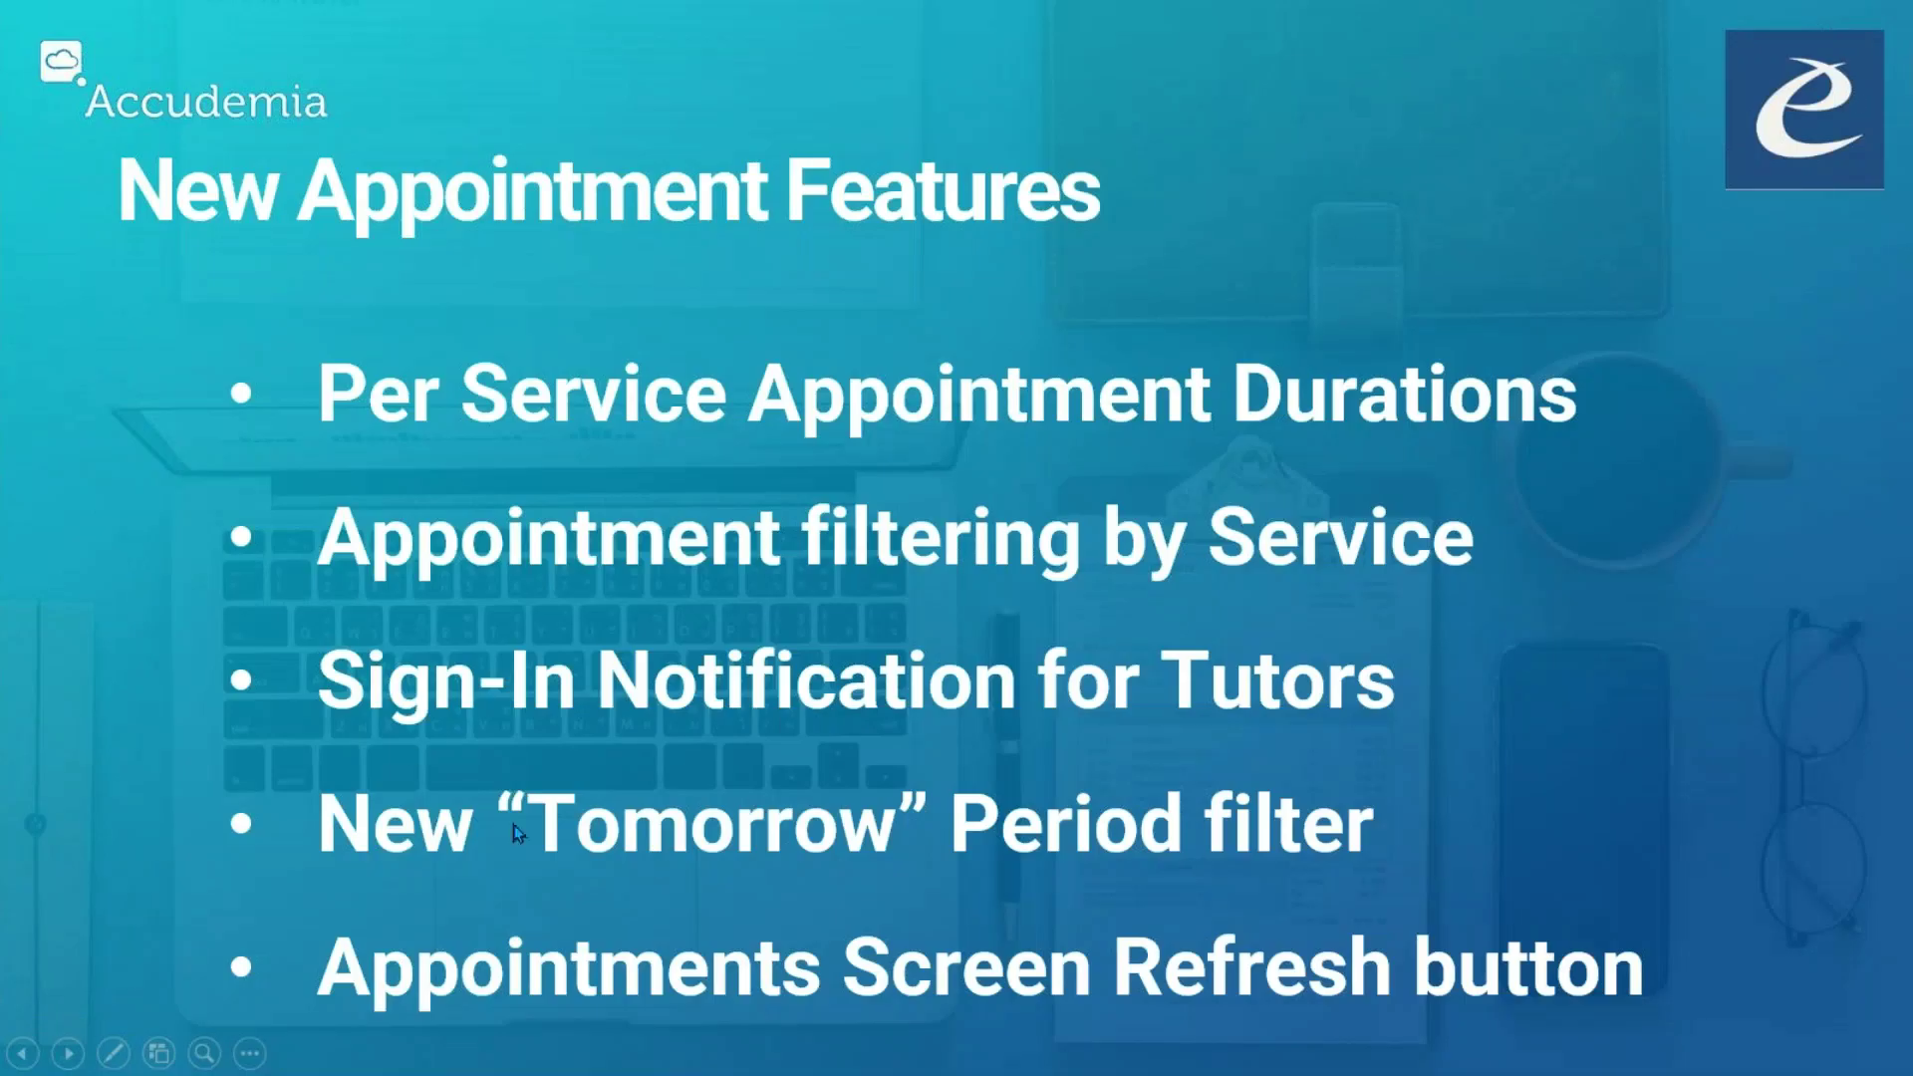
{"action": "left_click", "coordinate": [139, 810]}
{"action": "left_click", "coordinate": [130, 699]}
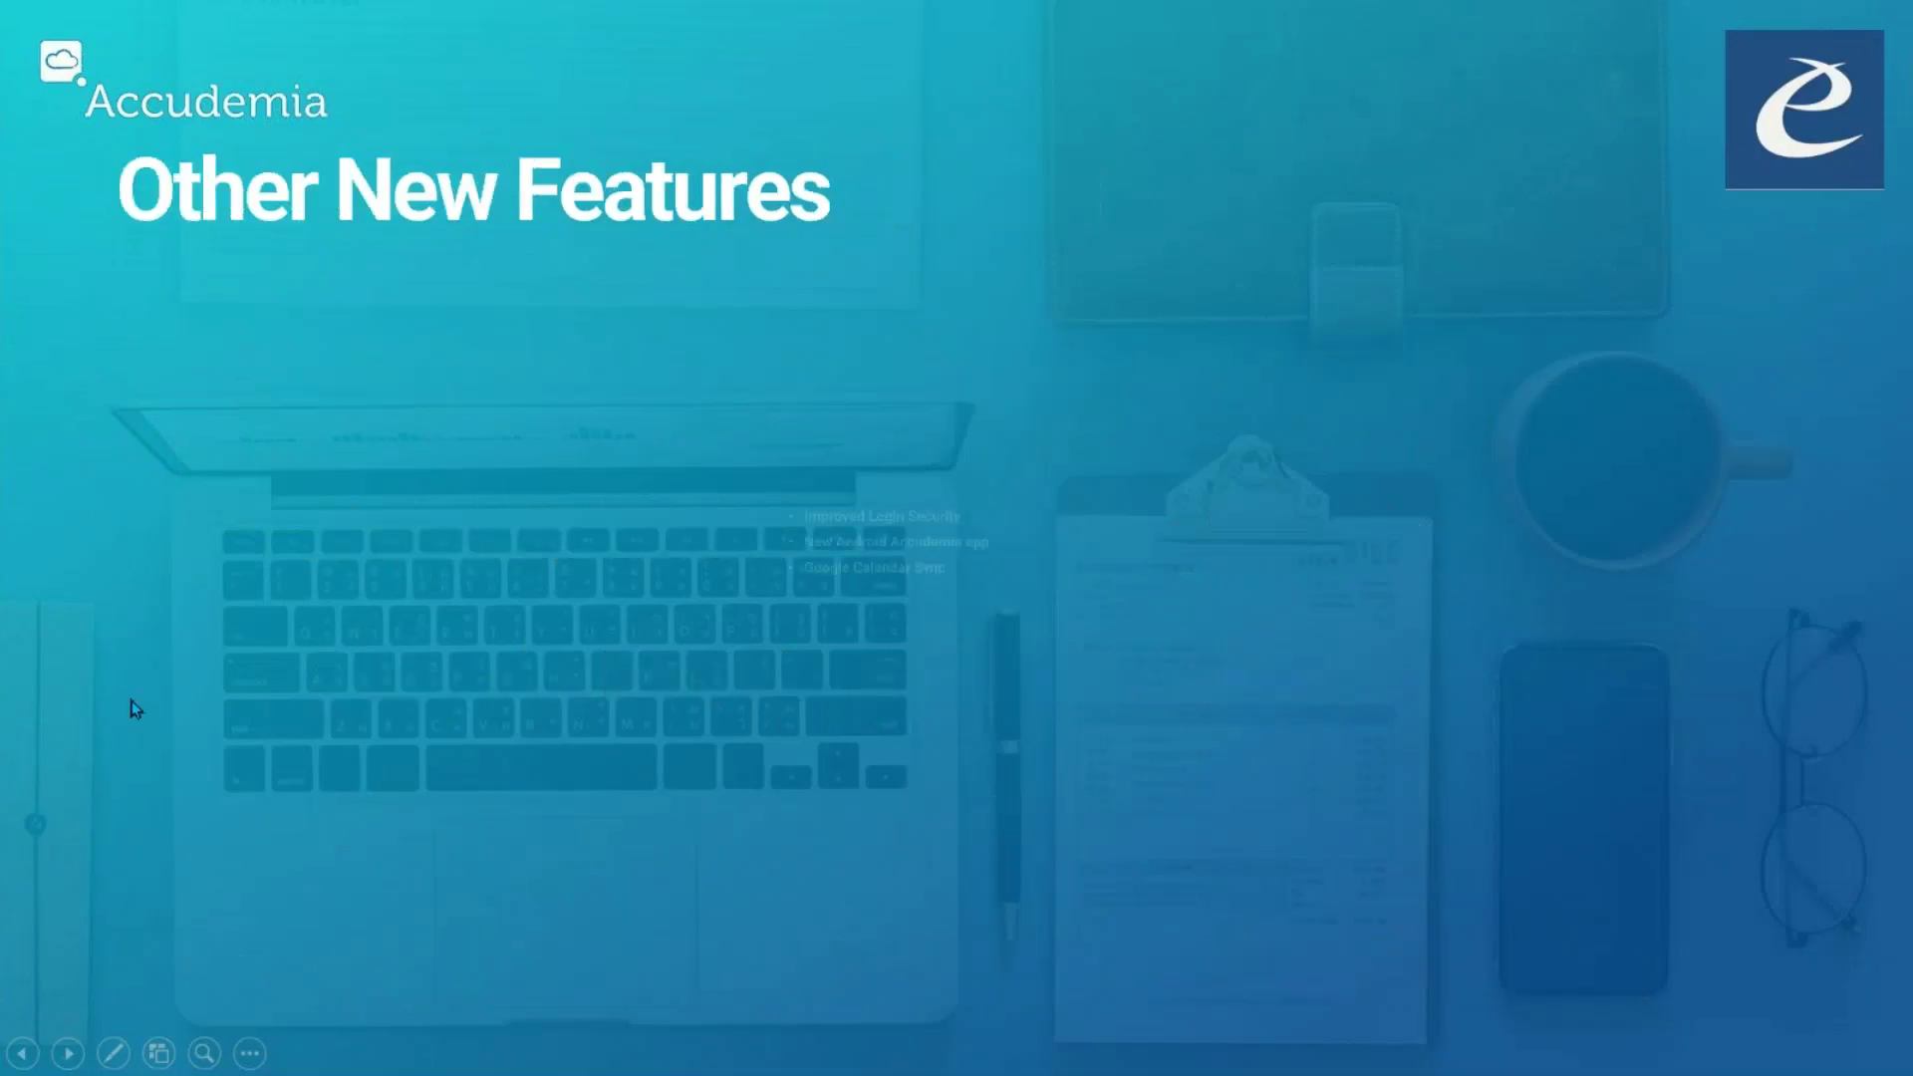